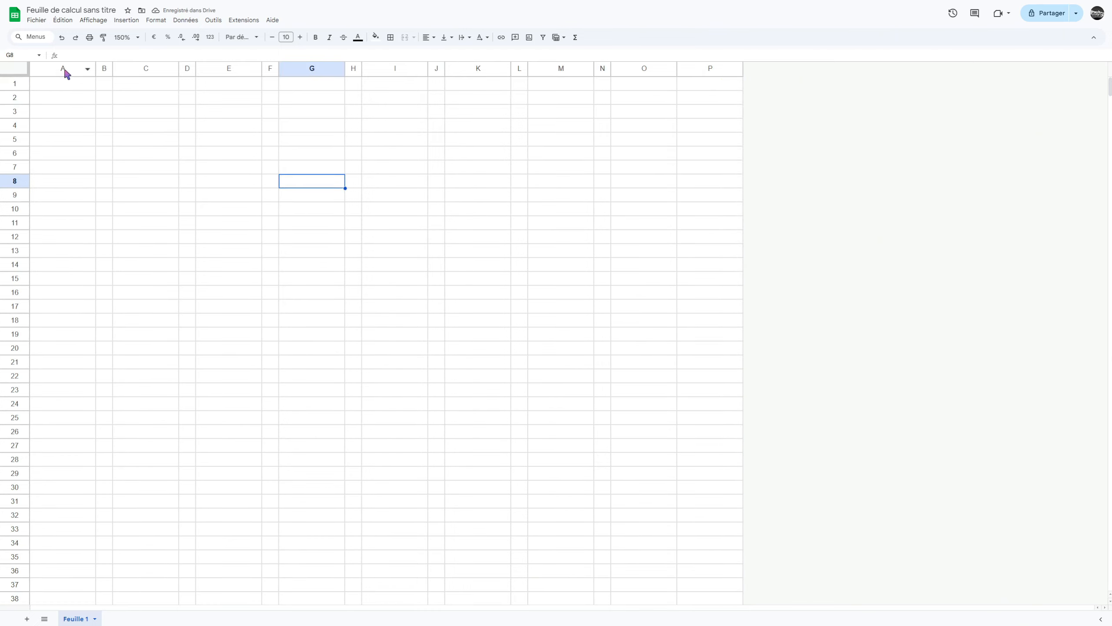
Widen columns C, E, G, I, K, M and O together to one equal pixel width.
left_click(139, 69)
left_click(254, 67, "ctrl")
left_click(312, 70, "ctrl")
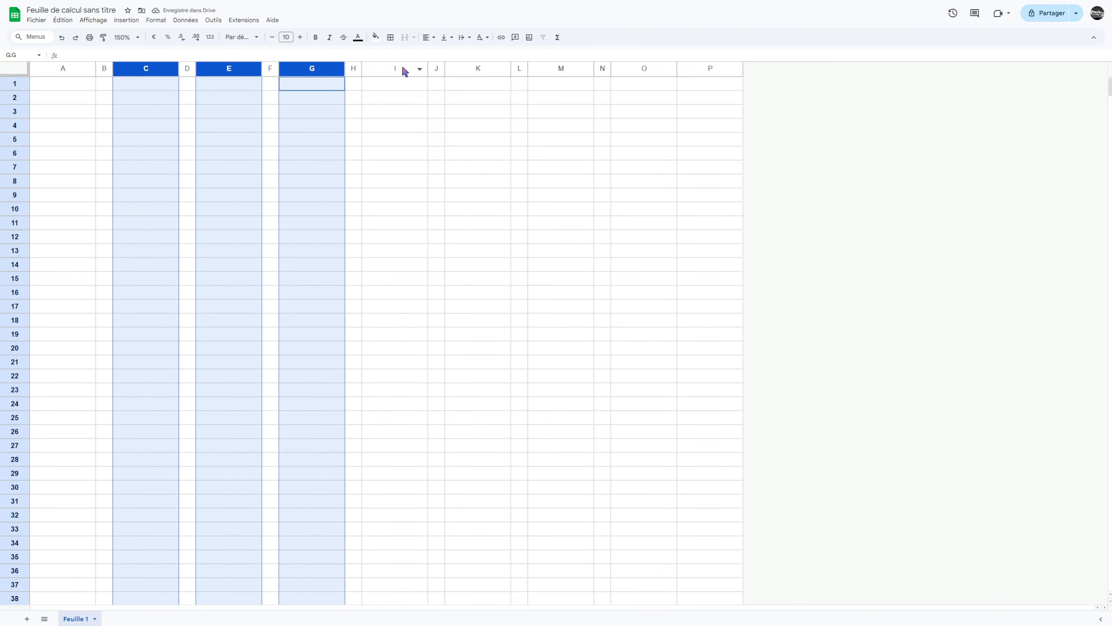
left_click(402, 69, "ctrl")
left_click(467, 69, "ctrl")
left_click(564, 68, "ctrl")
left_click(642, 68, "ctrl")
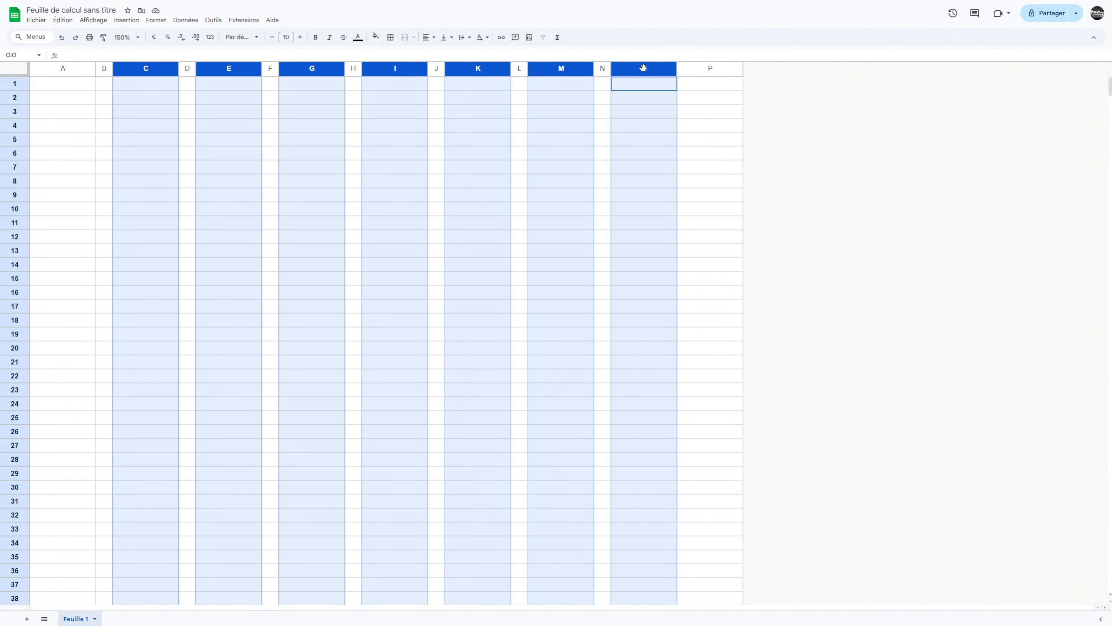
right_click(644, 68)
left_click(665, 120)
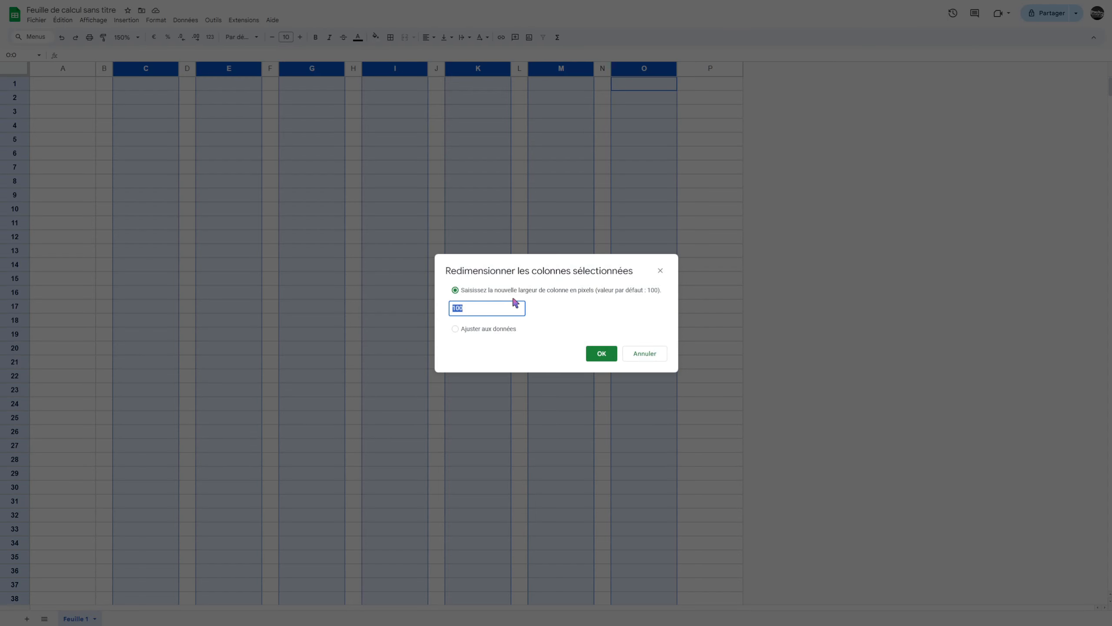
key("Return")
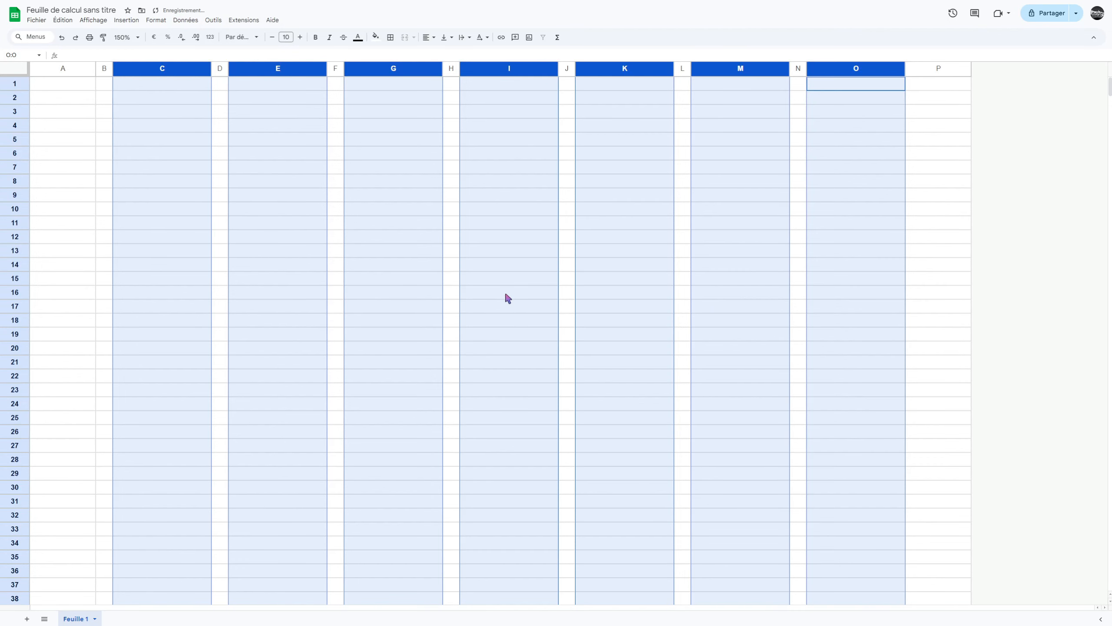
Increase the height of rows 2 and 3 together.
left_click(794, 102)
key("Right")
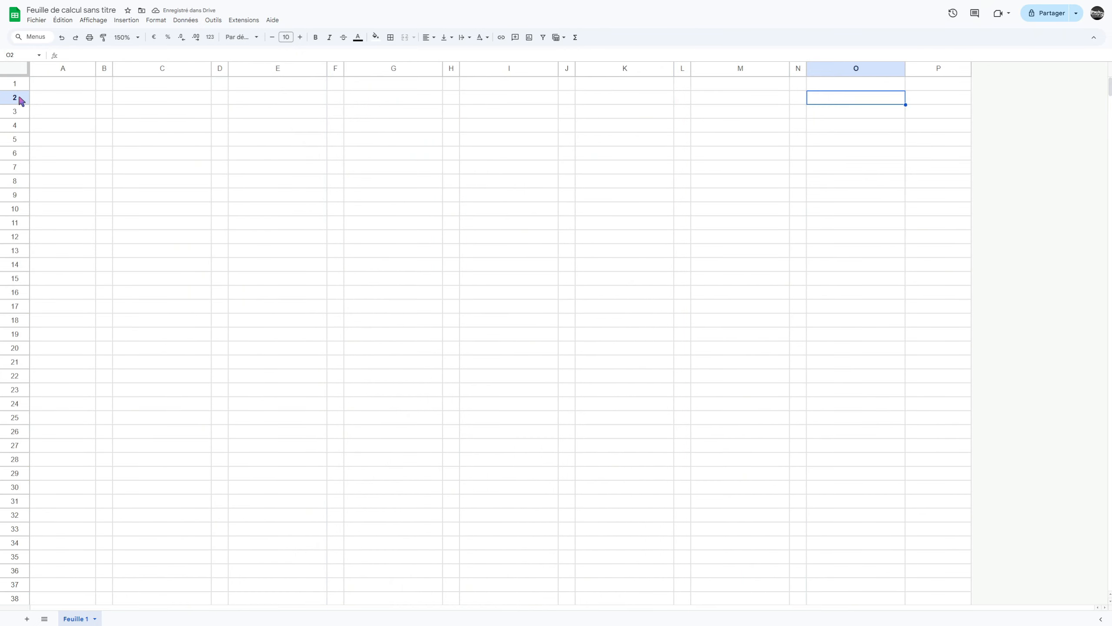
left_click_drag(21, 100, 18, 111)
right_click(17, 112)
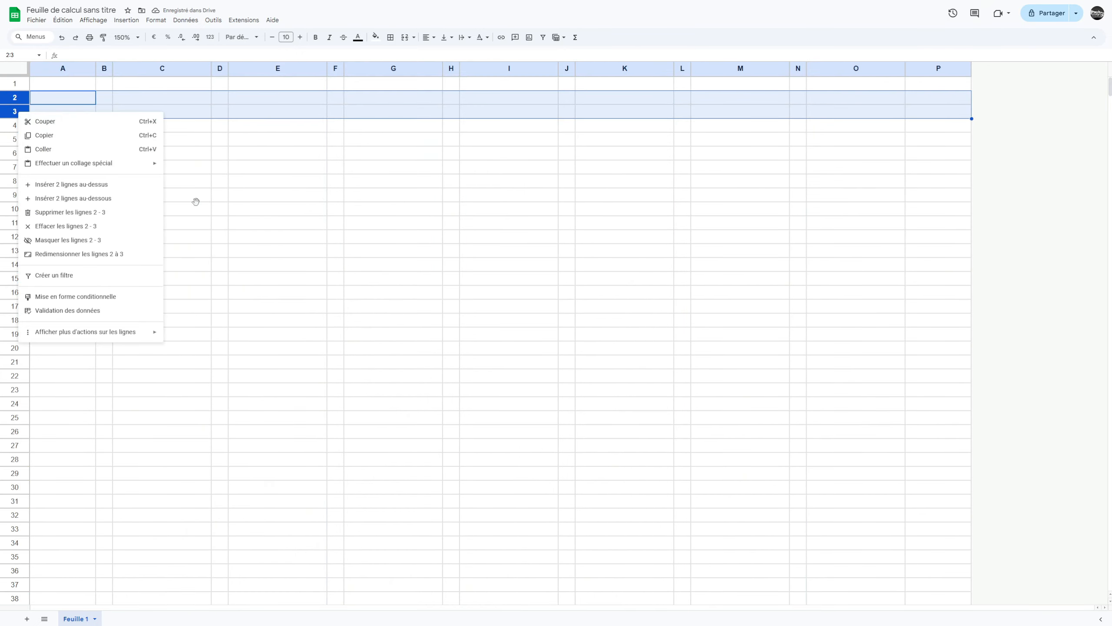
left_click(95, 259)
left_click(523, 315)
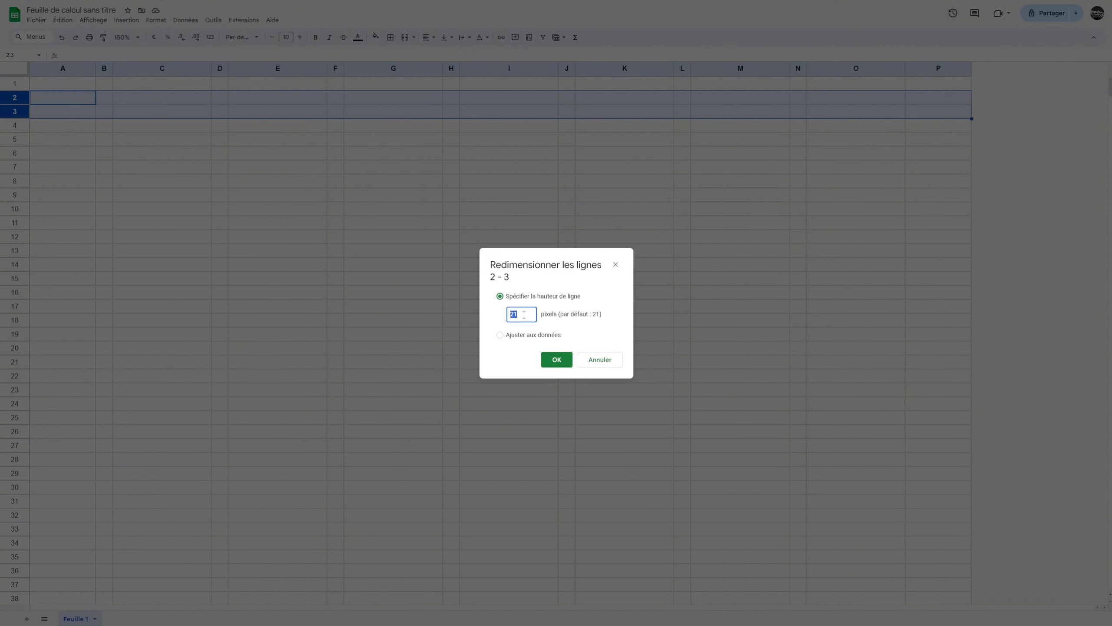
key("Return")
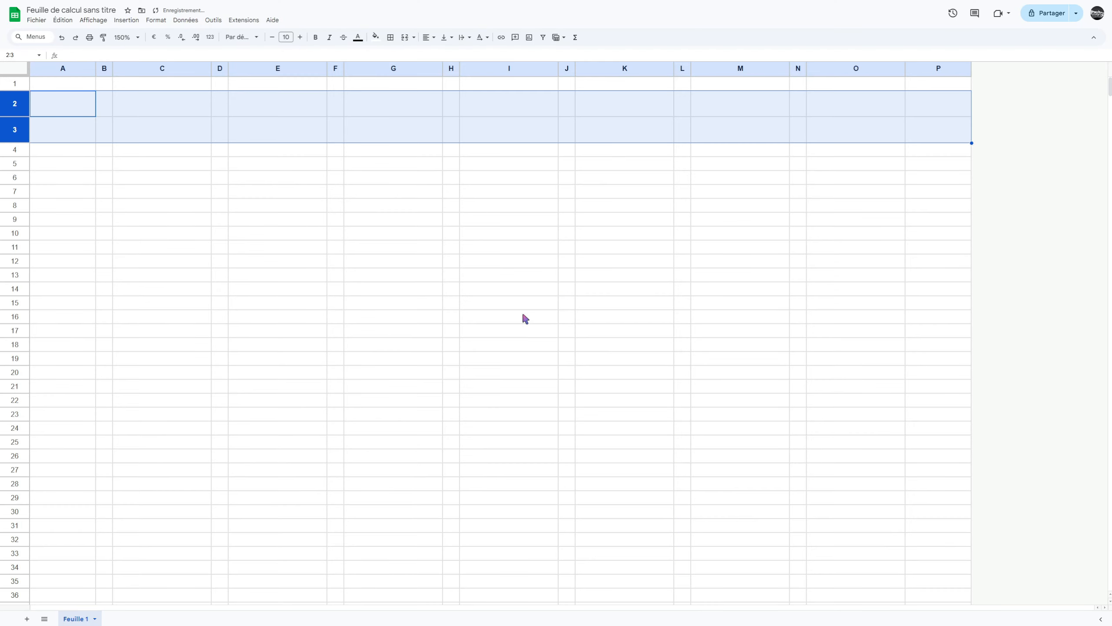
Insert a dropdown list in cell O2 with the options 2025, 2026, 2027, 2028, 2029 and 2030.
left_click(827, 107)
left_click(126, 20)
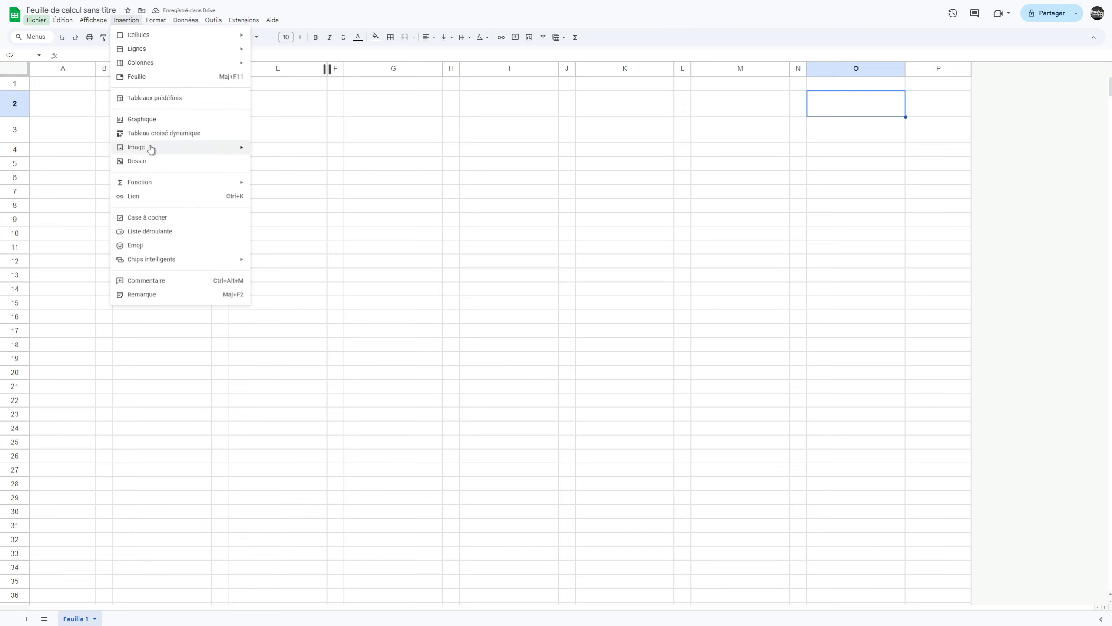
left_click(144, 231)
triple_click(1053, 140)
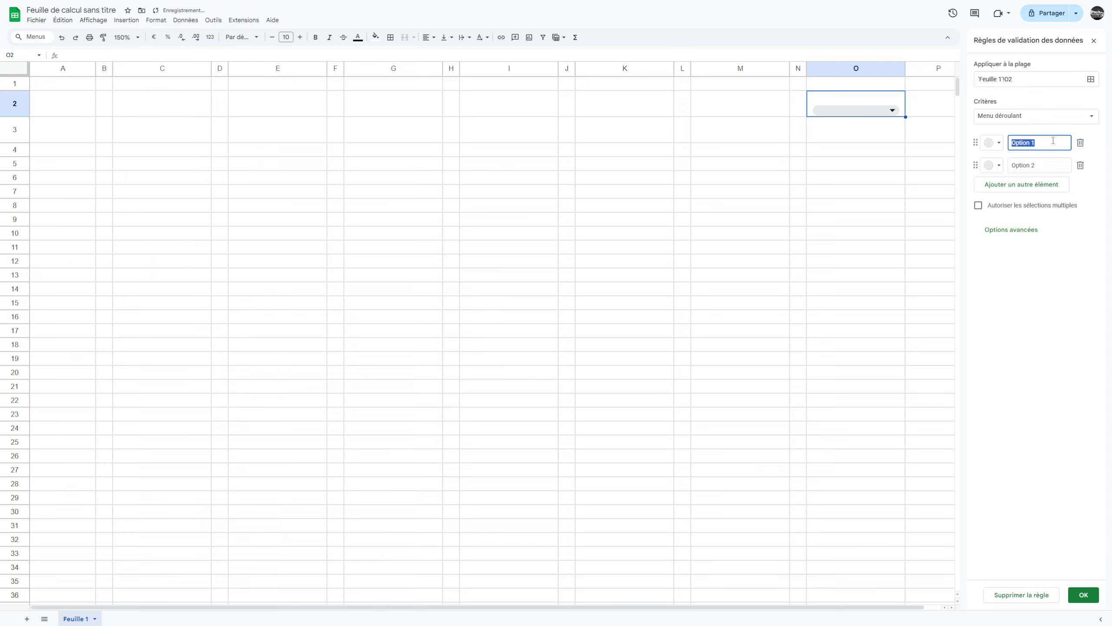
type("2")
triple_click(1051, 164)
type("202")
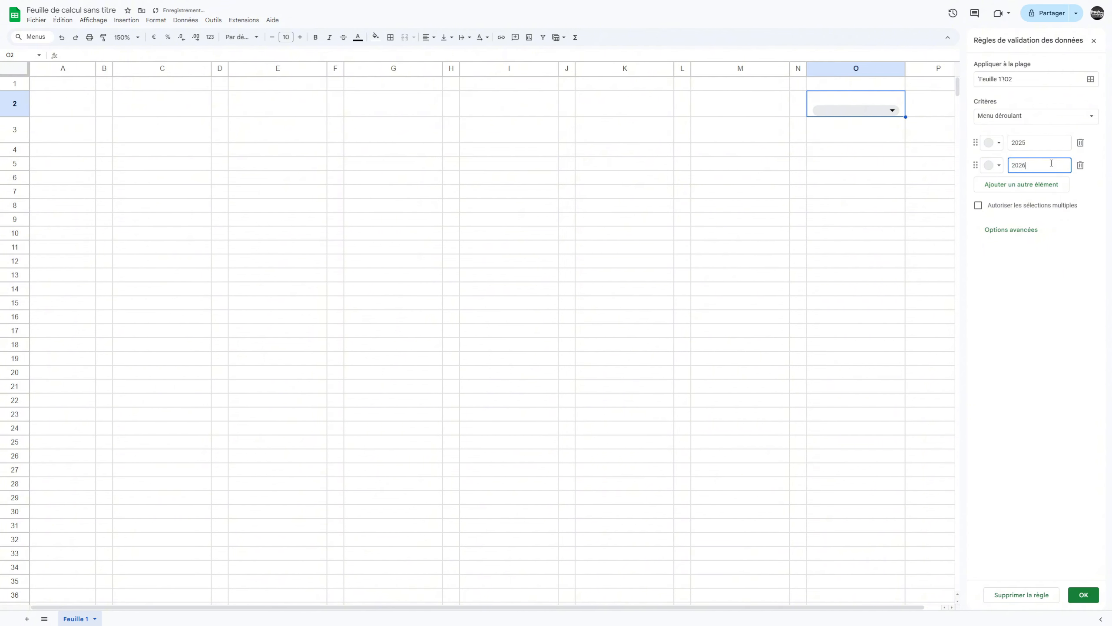
left_click(1039, 184)
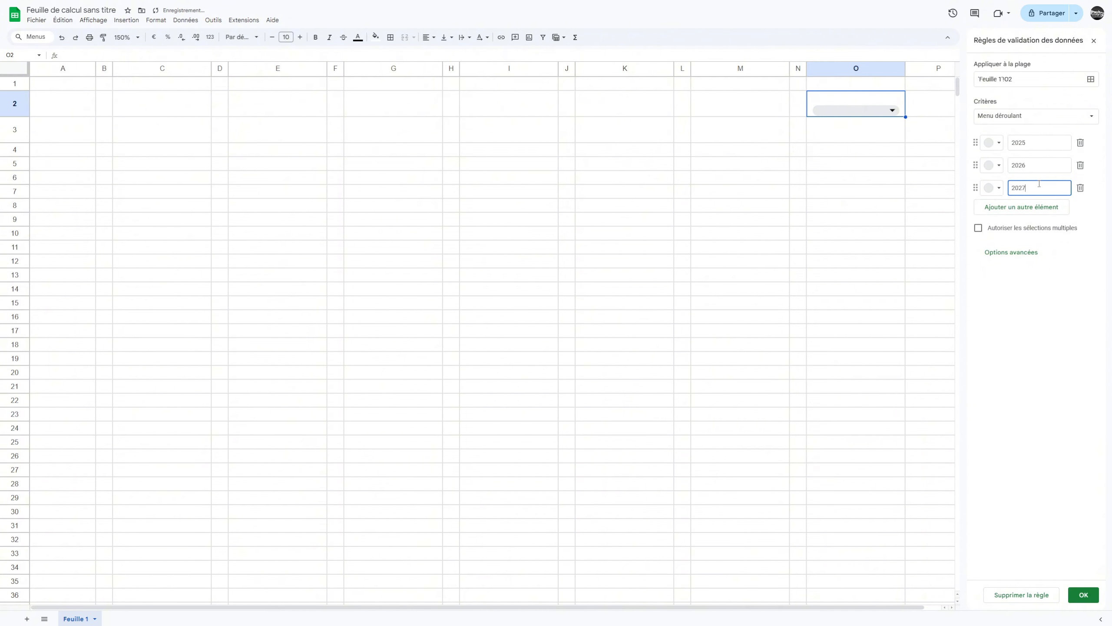
left_click(1030, 207)
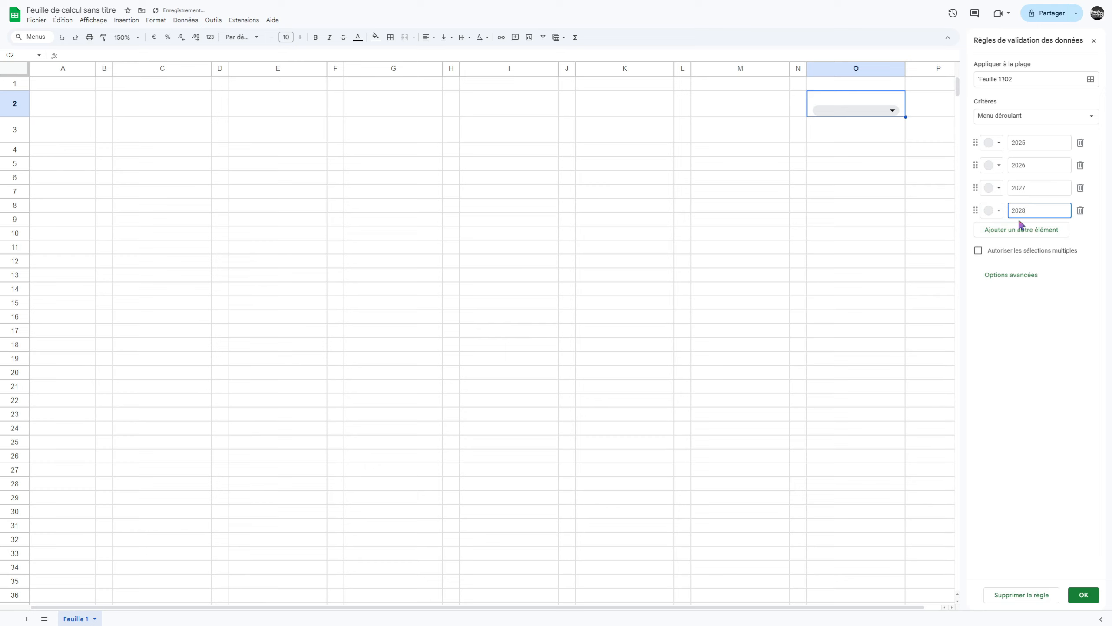
left_click(1020, 224)
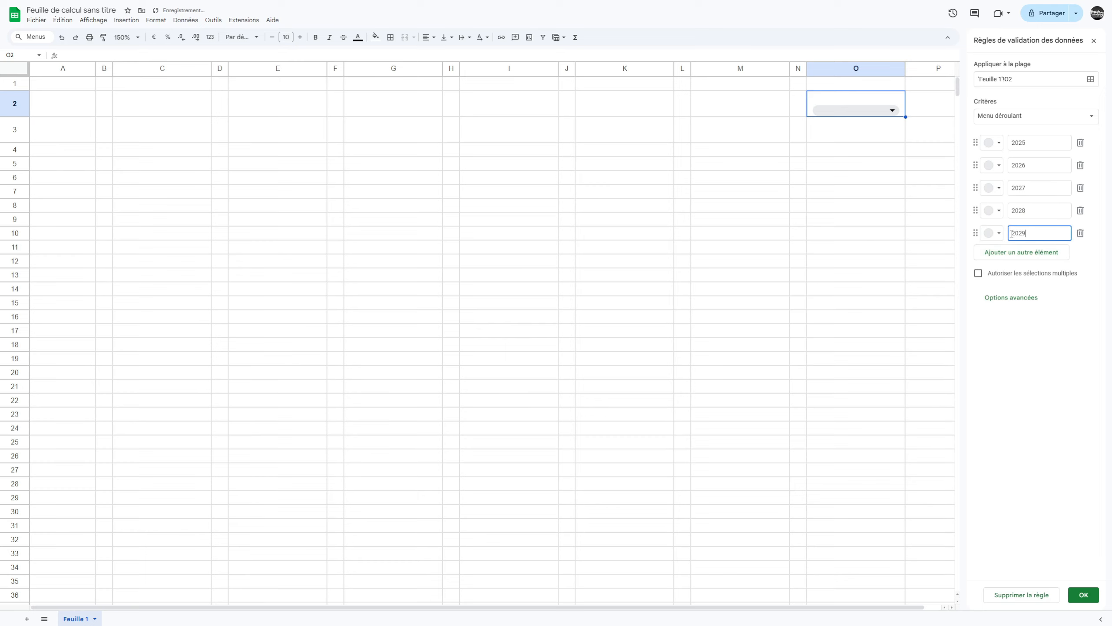
left_click(1015, 251)
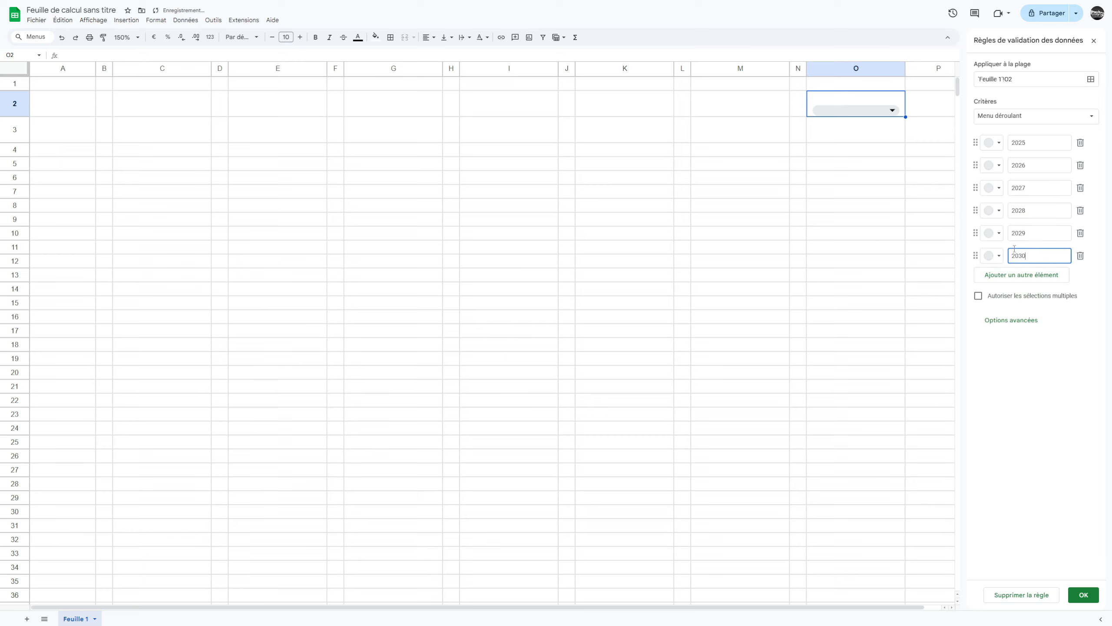
Set the display style of the year dropdown in O2 to Flèche and save the validation rule.
left_click(1009, 319)
left_click(993, 441)
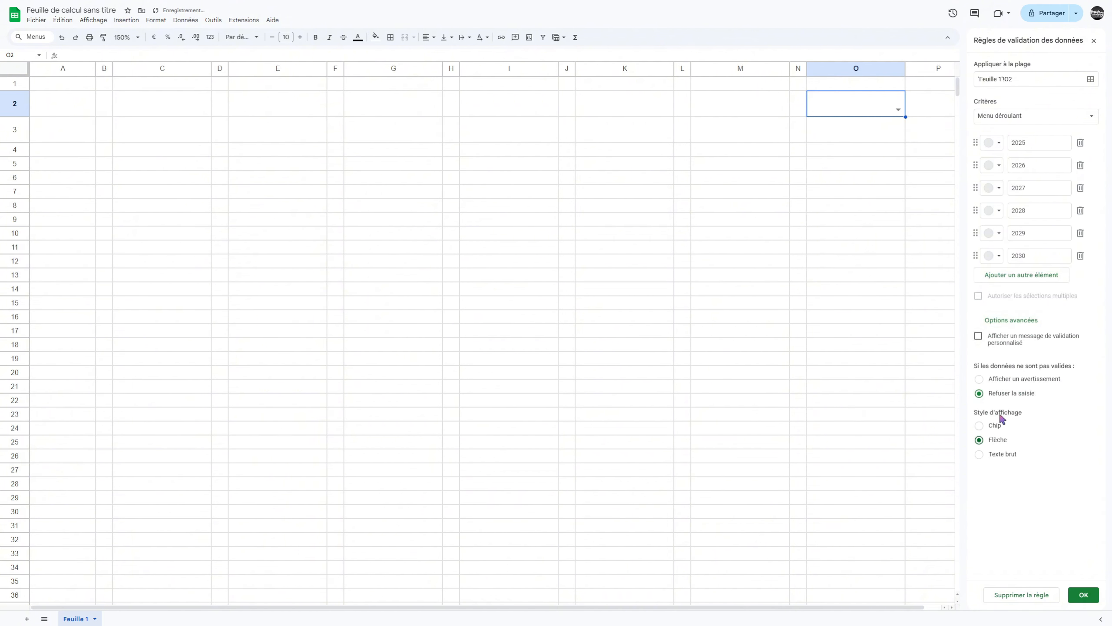
left_click(1084, 595)
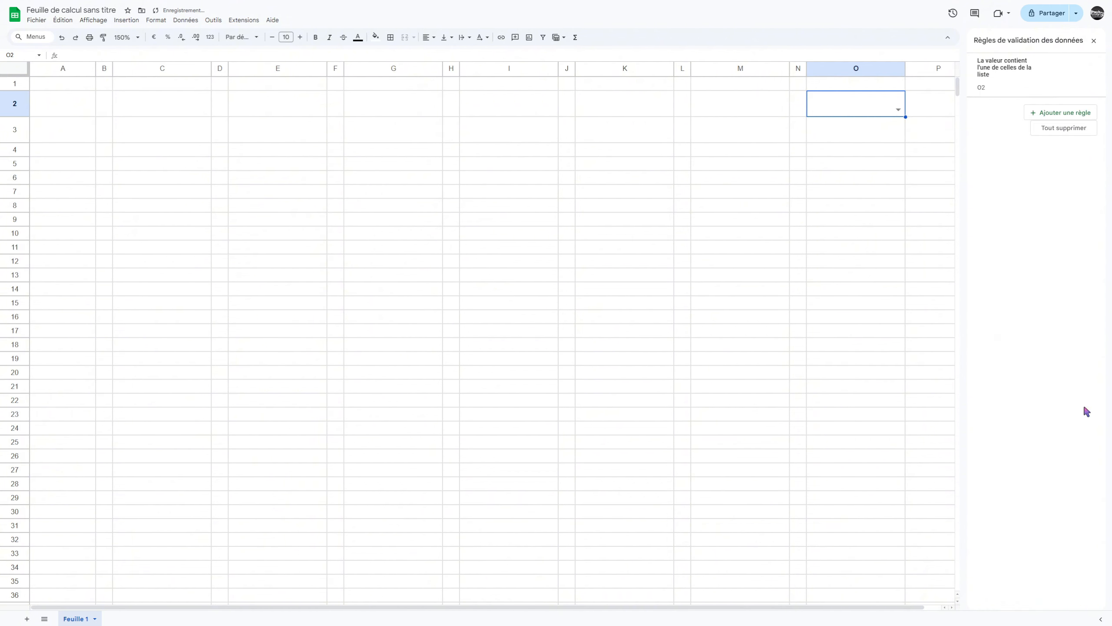
left_click(1094, 40)
Insert a dropdown list in cell O3 with Janvier and Février as its first two options.
left_click(826, 135)
left_click(126, 19)
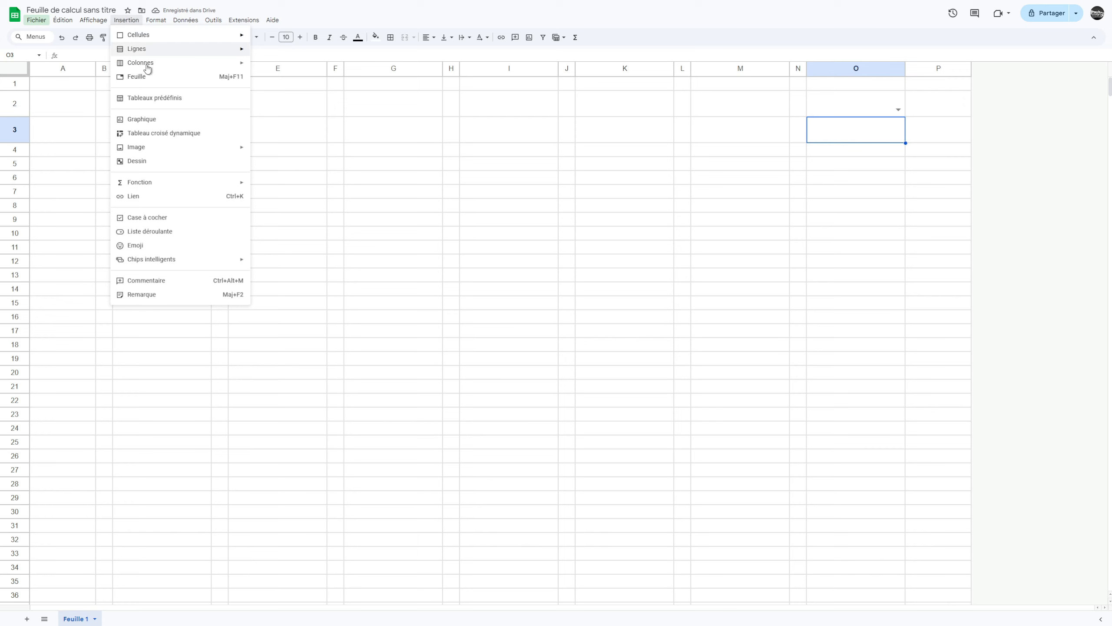
left_click(168, 232)
triple_click(1038, 141)
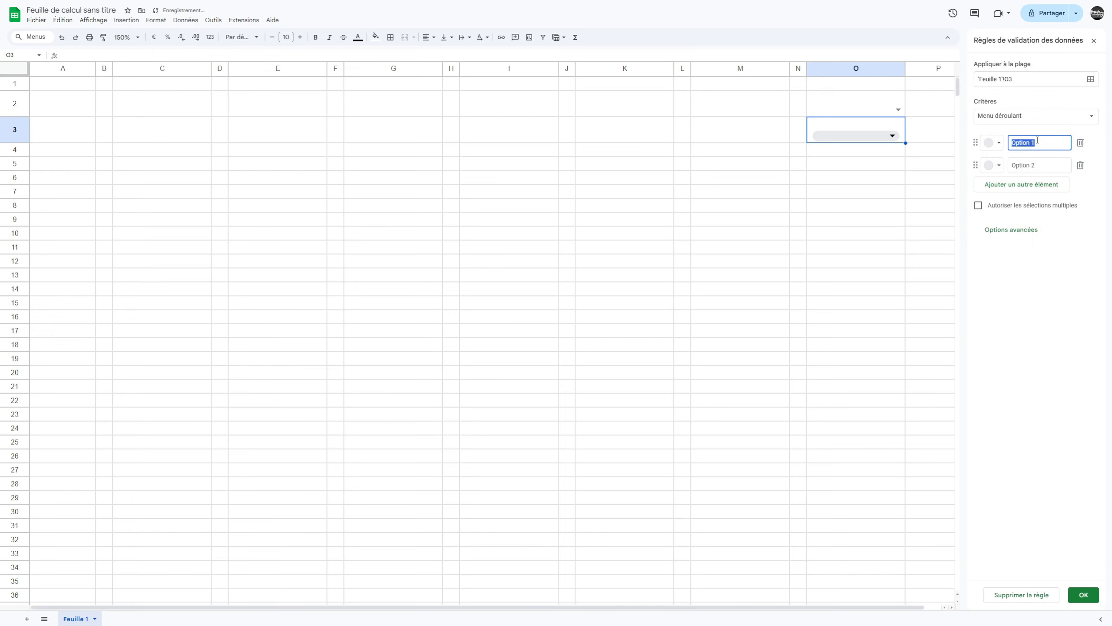
type("Janvier")
key("Return")
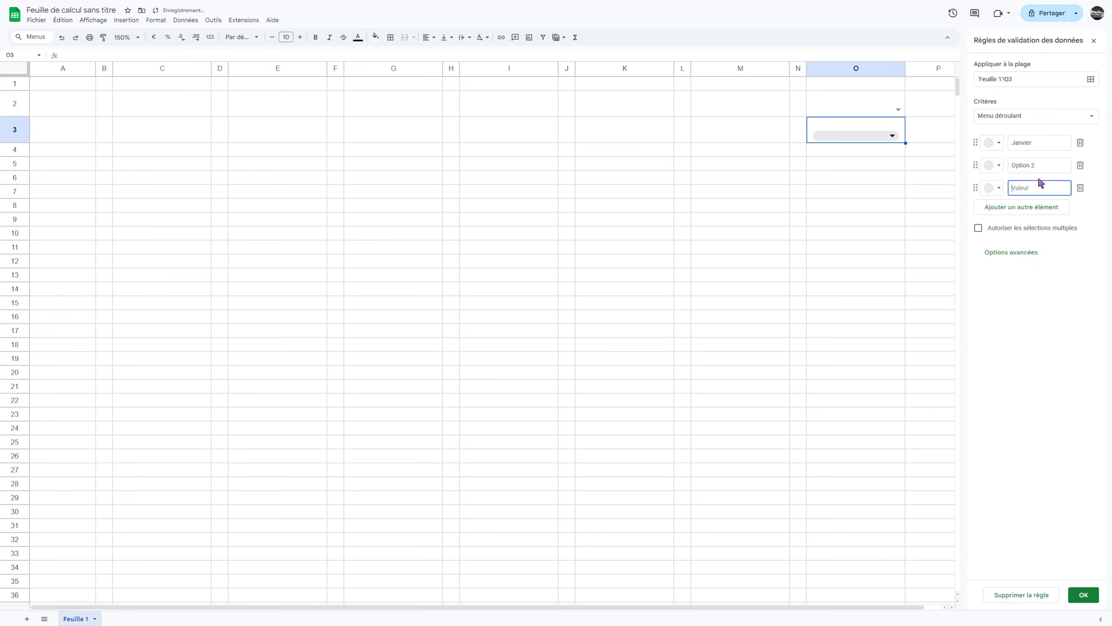
triple_click(1041, 166)
type("Février")
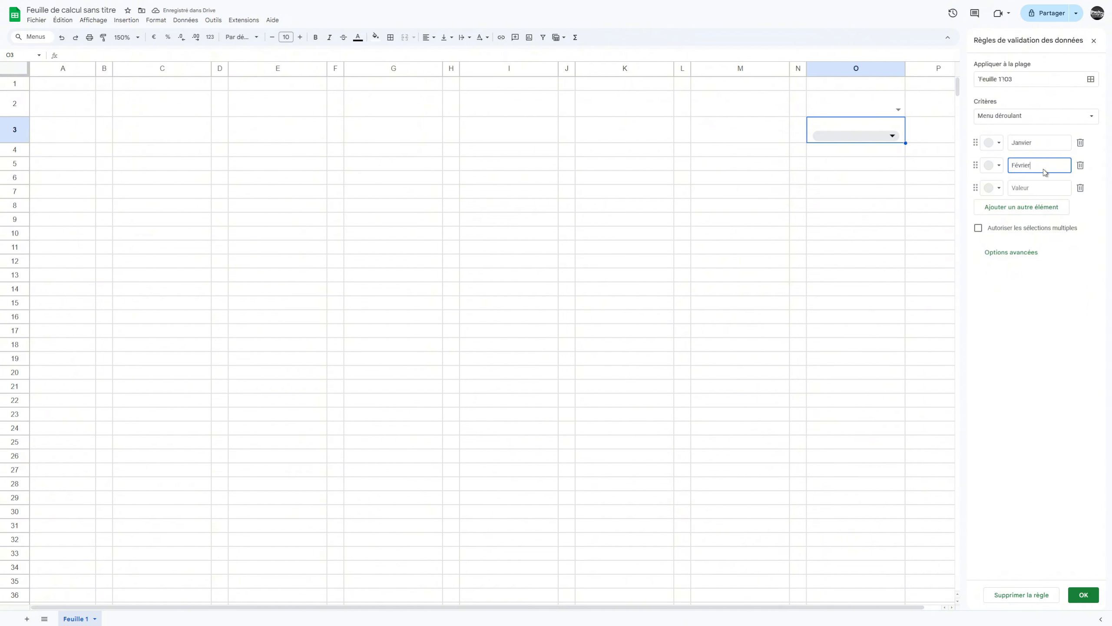
Add the options Mars, Avril, Mai, Juin, Juillet and Août to the month dropdown in O3.
key("Return")
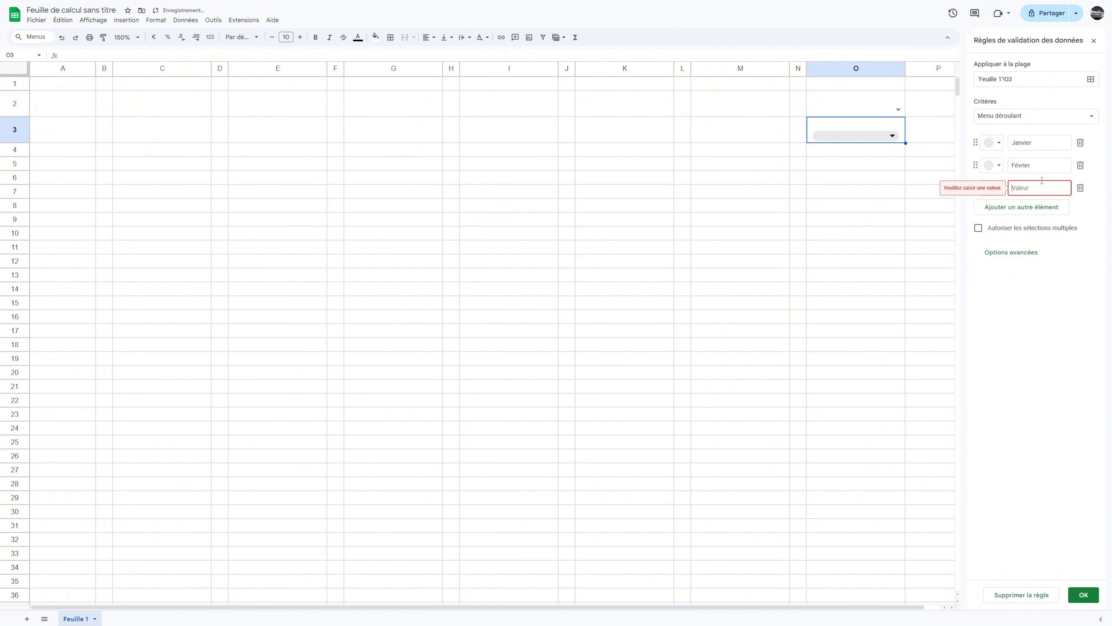
key("Return")
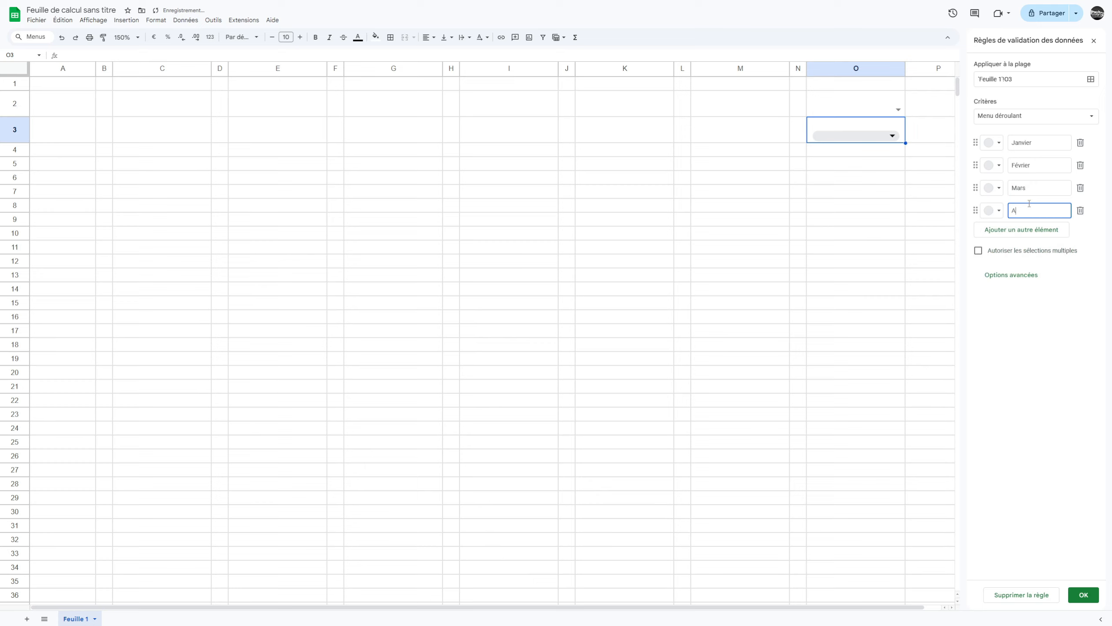
left_click(1033, 229)
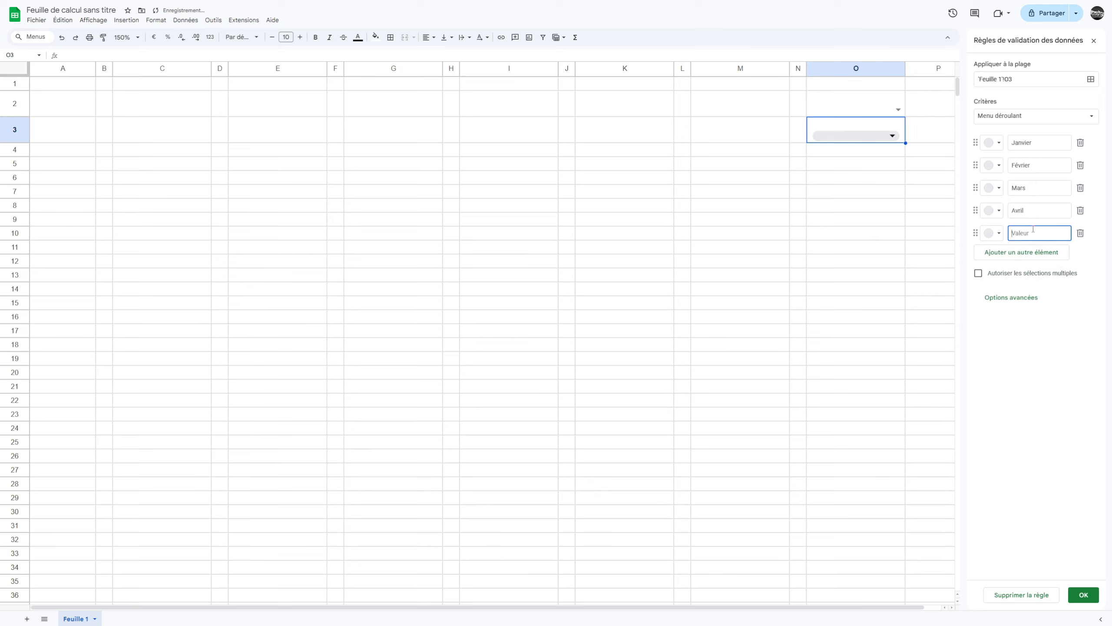
type("Mai")
key("Return")
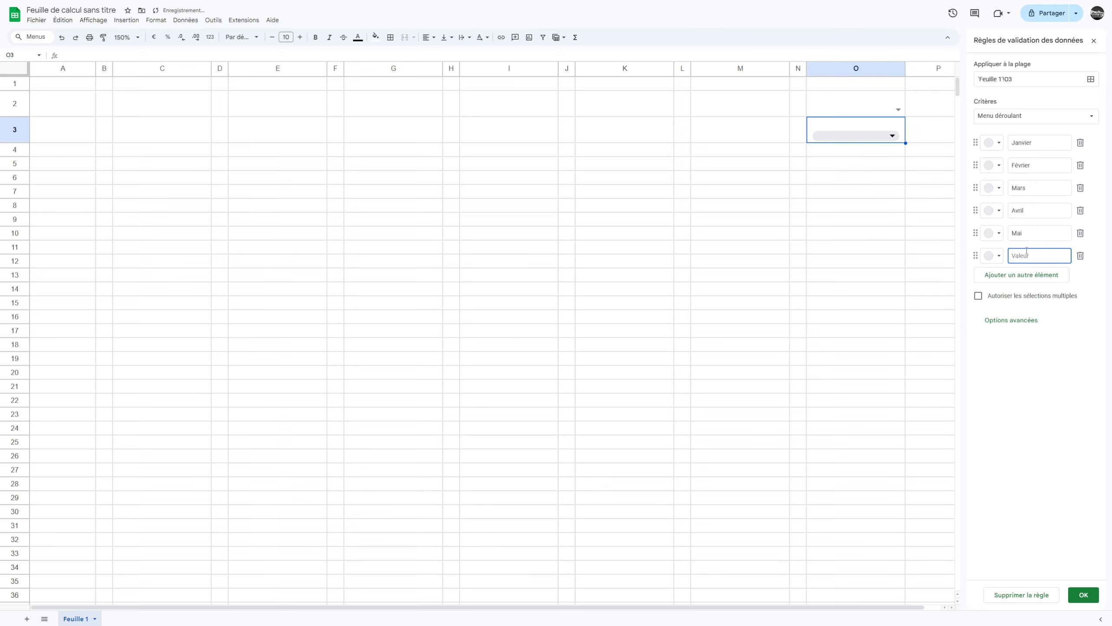
key("Return")
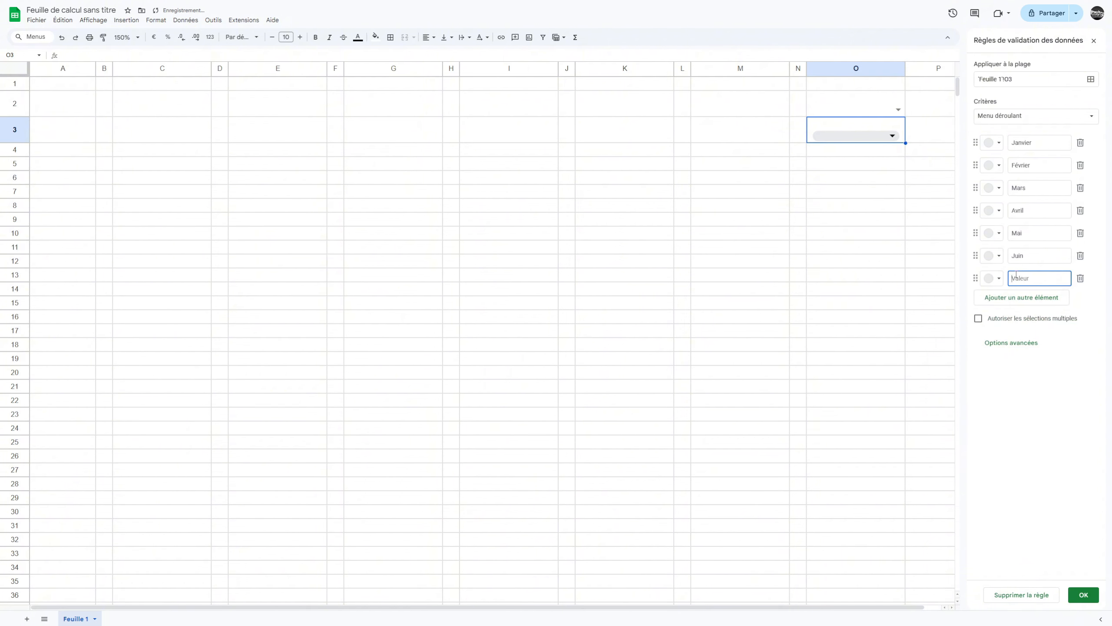
type("Juillet")
left_click(1012, 298)
type("Ao")
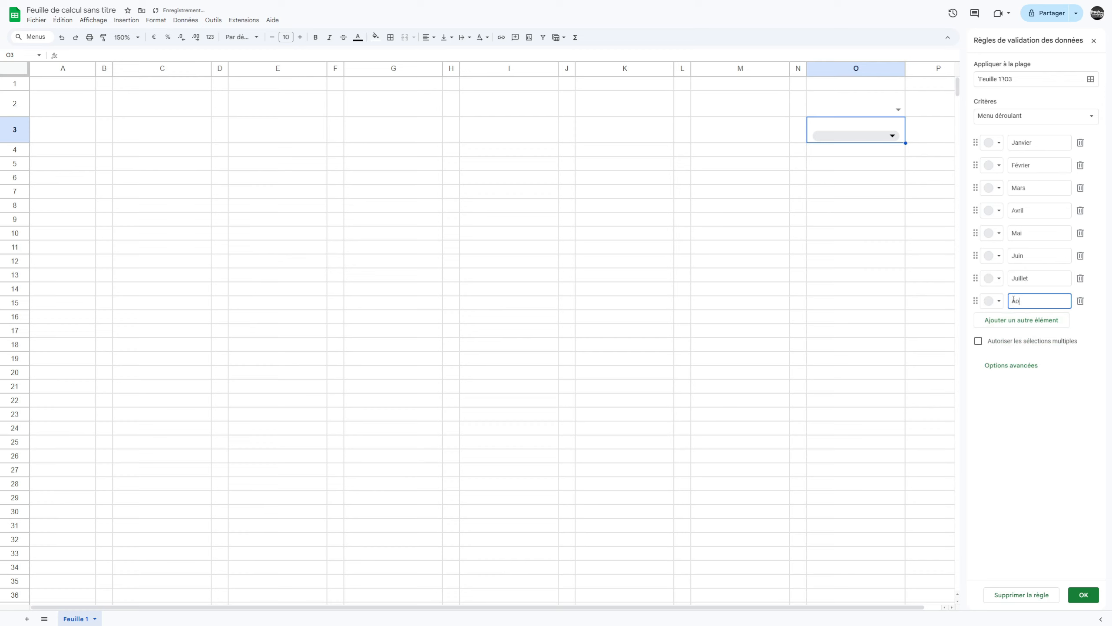
type("ût")
Add the options Septembre, Octobre, Novembre and Décembre to the month dropdown in O3.
left_click(1014, 322)
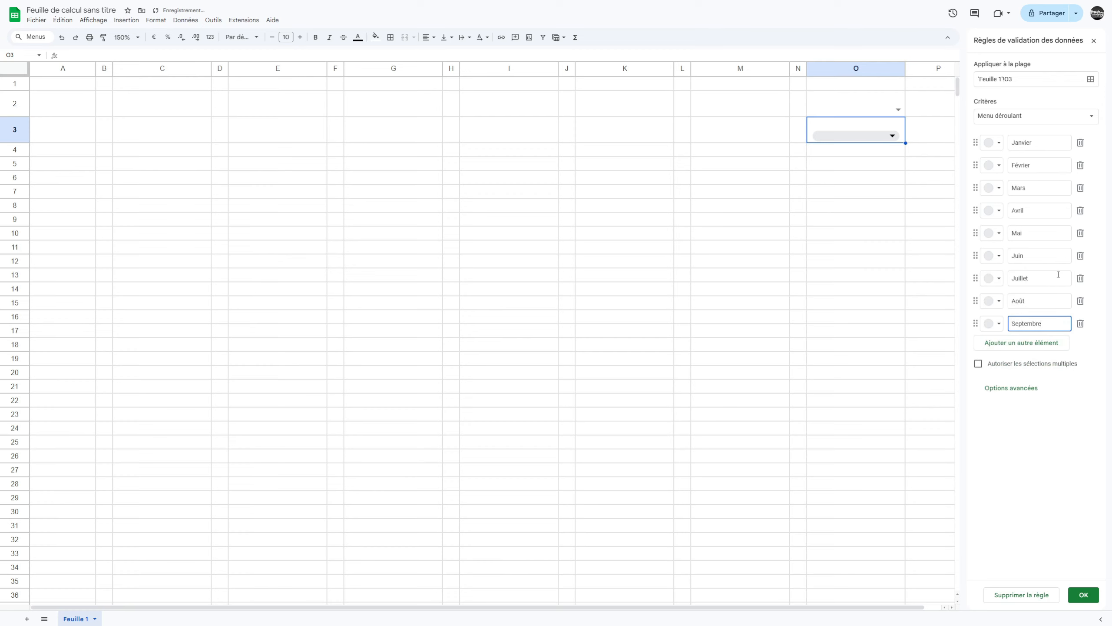
left_click(1038, 343)
type("Octobre")
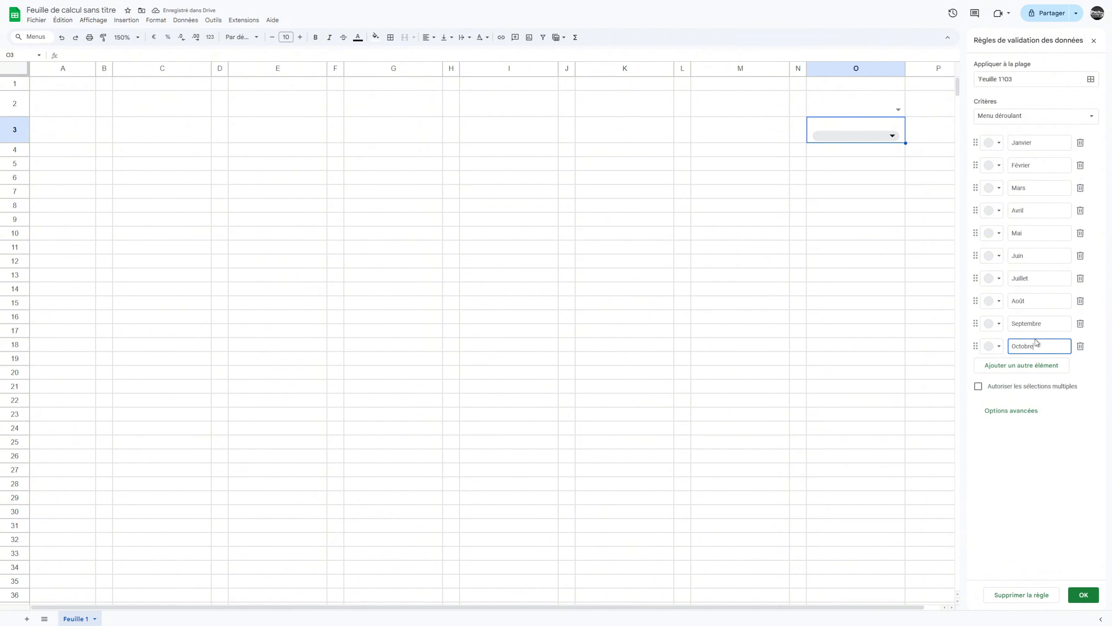
key("Return")
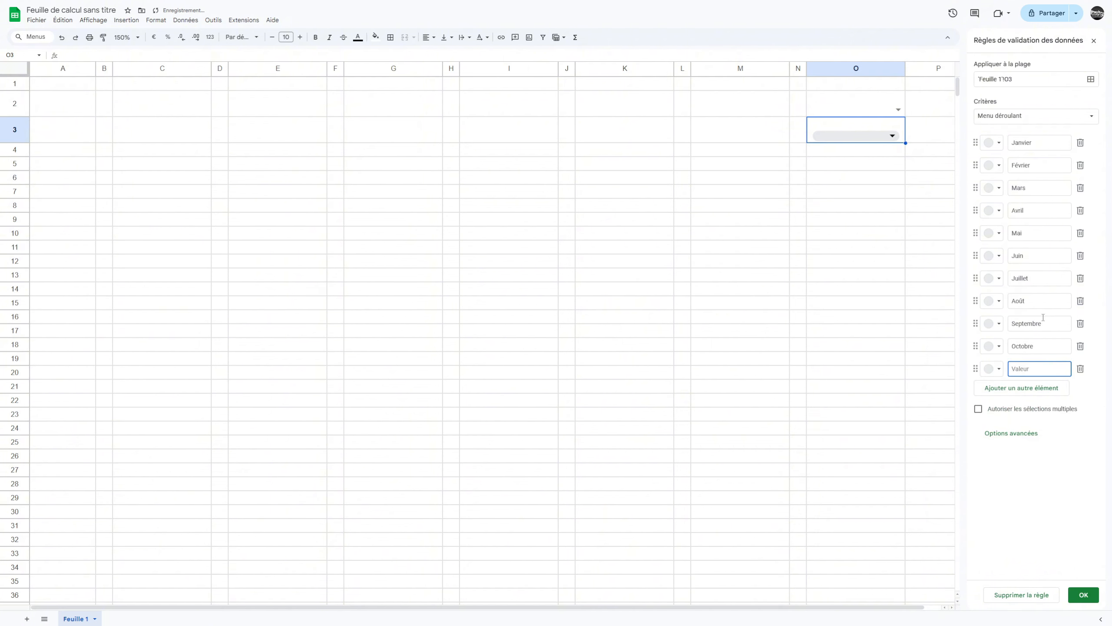
type("Novembre")
key("Return")
type("Déce")
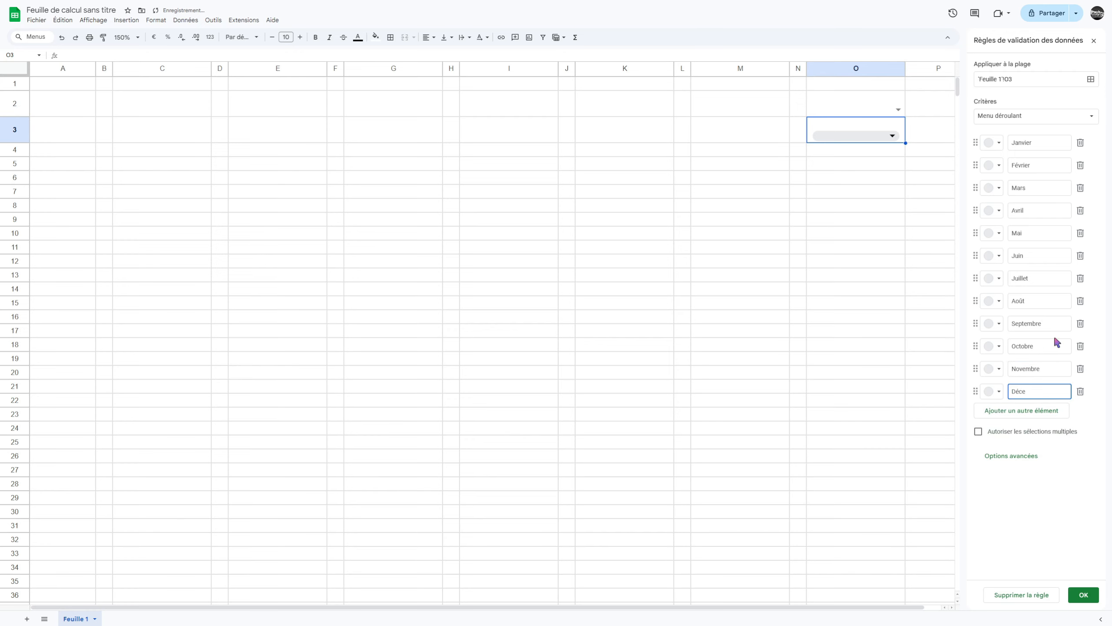
type("mbre")
Set the display style of the month dropdown in O3 to Flèche and save the validation rule.
left_click(1007, 456)
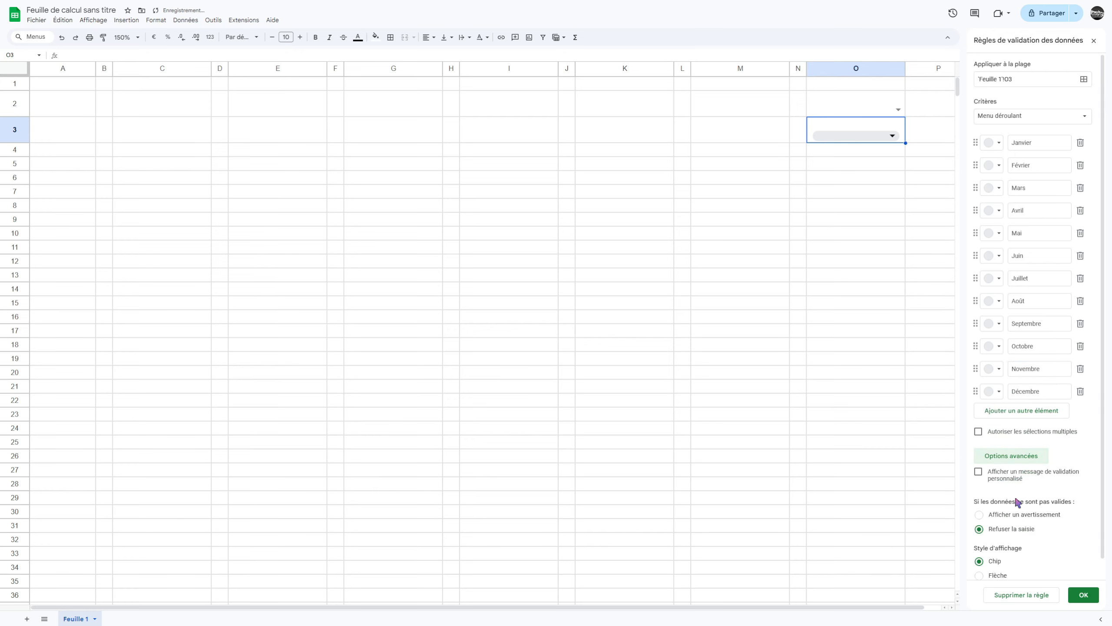
left_click(1001, 578)
left_click(1083, 595)
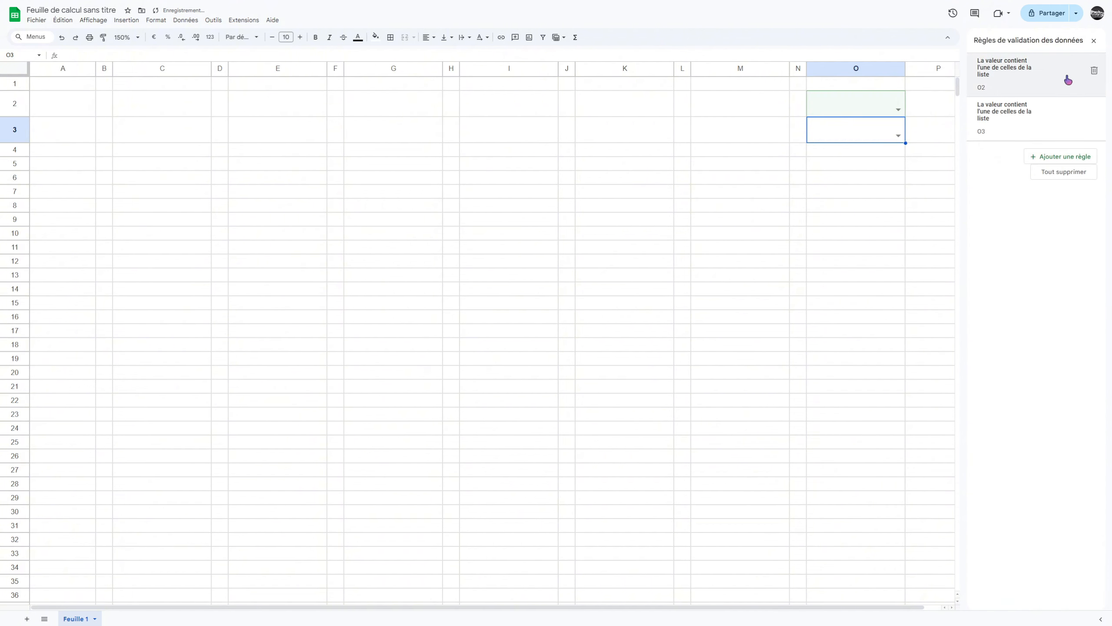
left_click(1094, 41)
Merge cells B2:N2 into one cell and B3:N3 into another.
left_click_drag(112, 109, 798, 107)
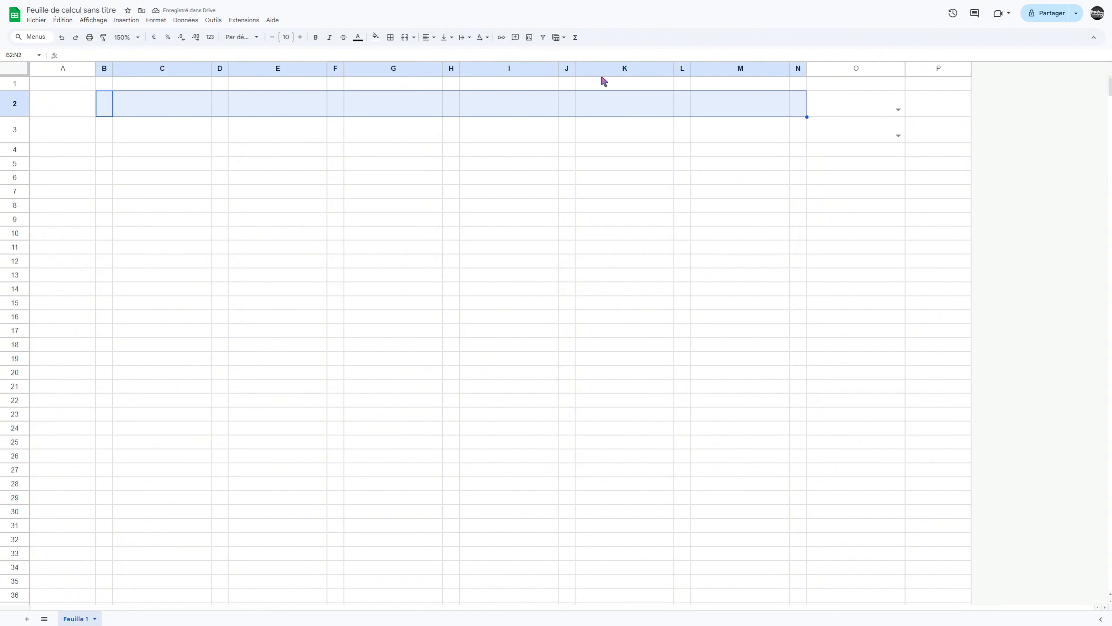
left_click(405, 38)
left_click_drag(109, 138, 798, 132)
left_click(404, 39)
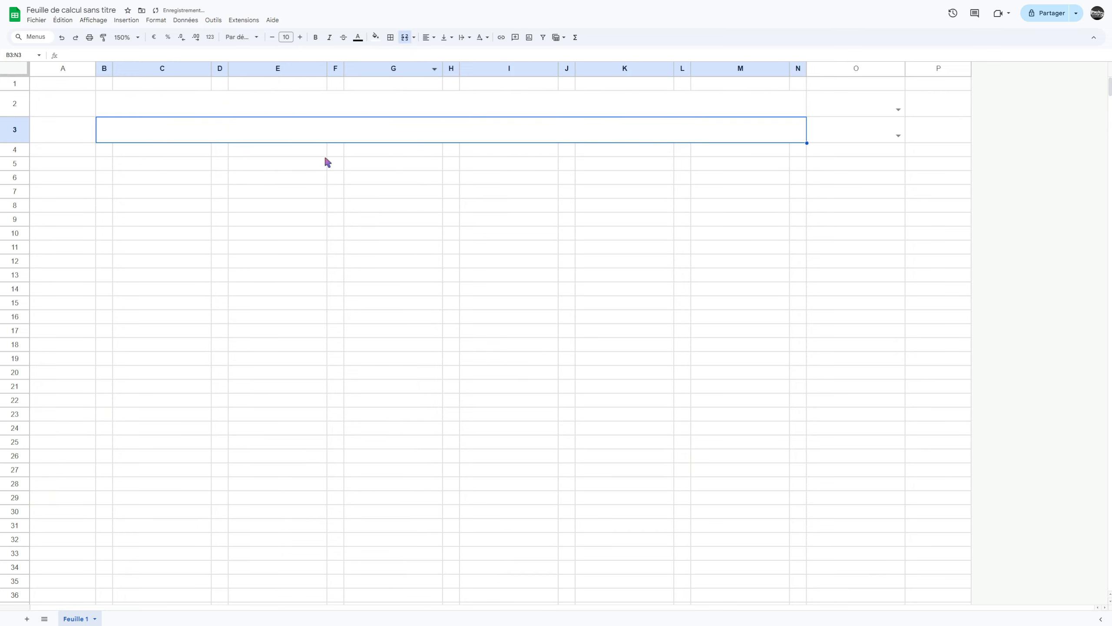
Format the whole sheet with the League Spartan font at size 12.
left_click(325, 163)
left_click(29, 73)
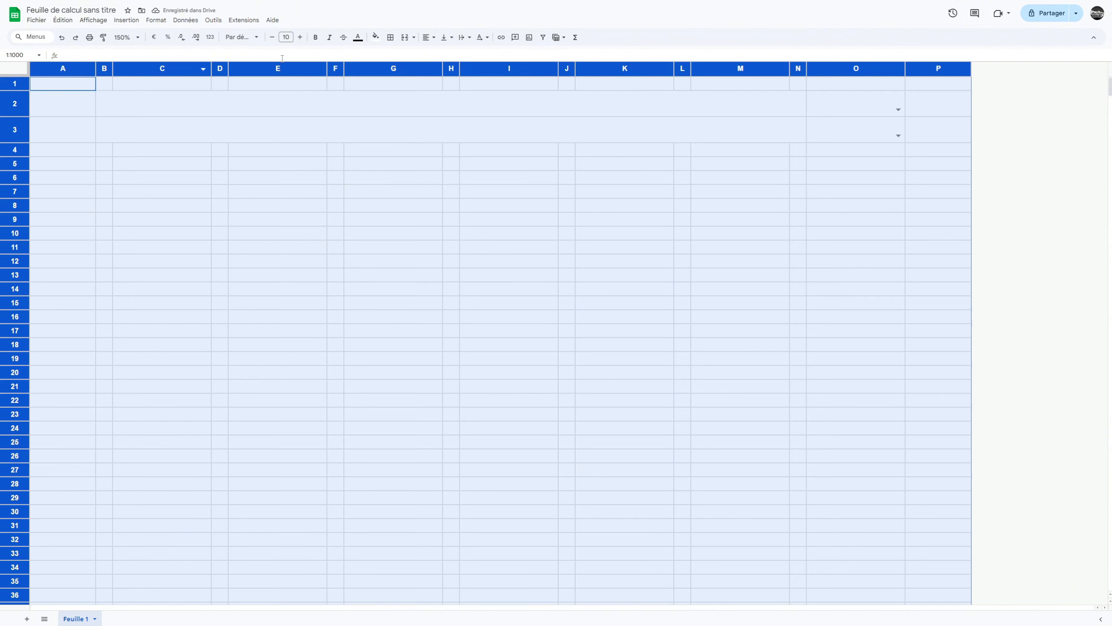
left_click(241, 37)
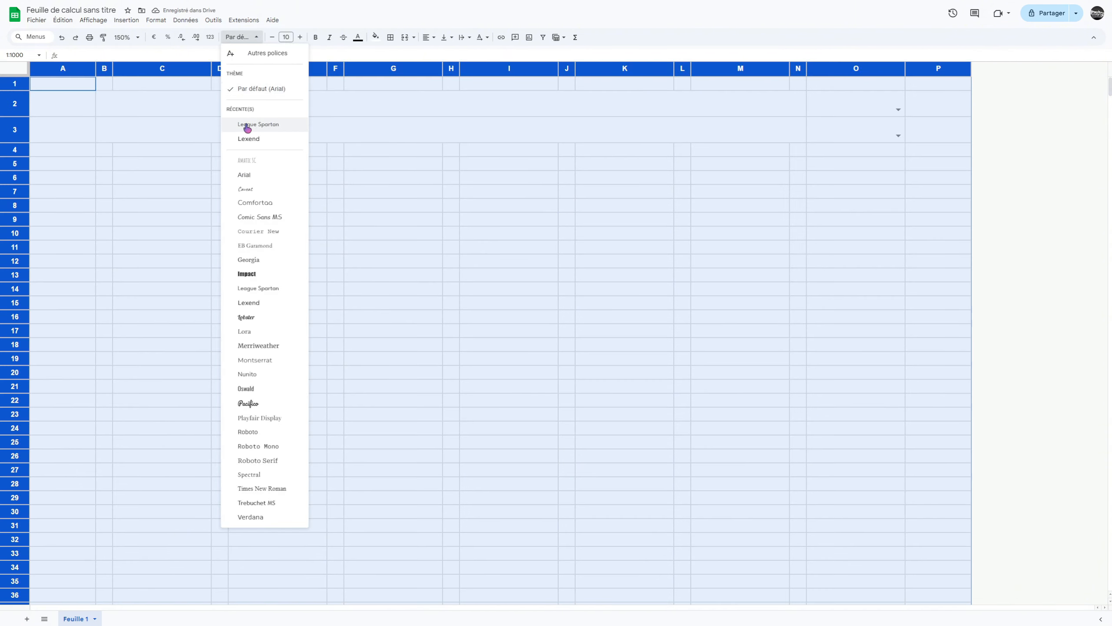
left_click(247, 124)
left_click(300, 37)
left_click(299, 37)
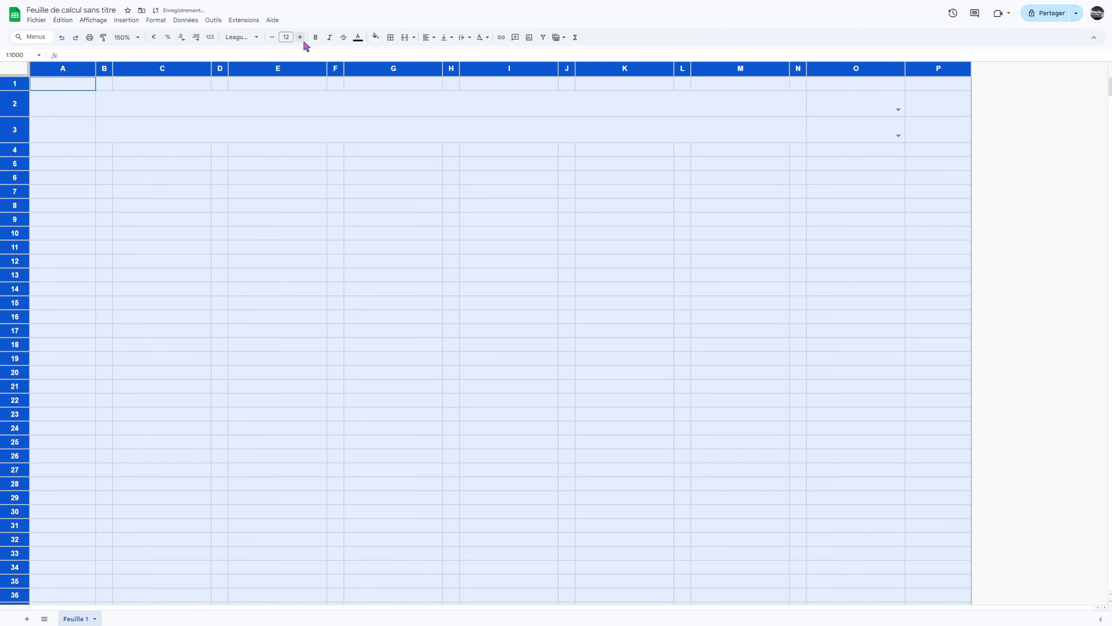
Centre the whole sheet's content horizontally and vertically, and turn on text wrapping.
left_click(426, 38)
left_click(443, 54)
left_click(447, 37)
left_click(460, 54)
left_click(463, 38)
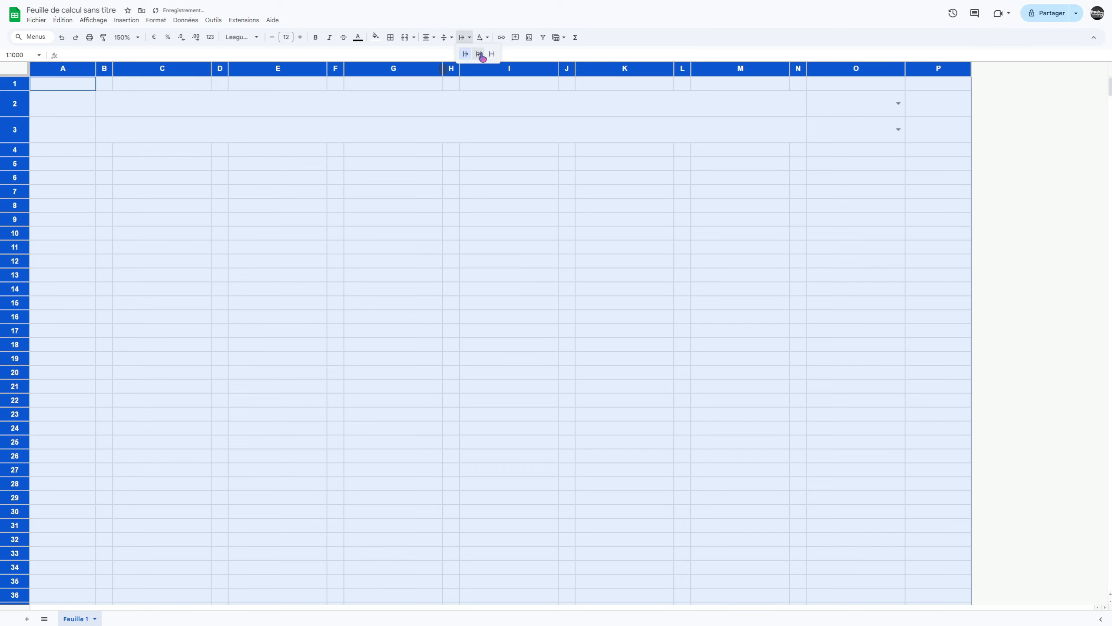
left_click(479, 55)
Apply borders to all edges of the header cells B2:O3.
left_click(385, 105)
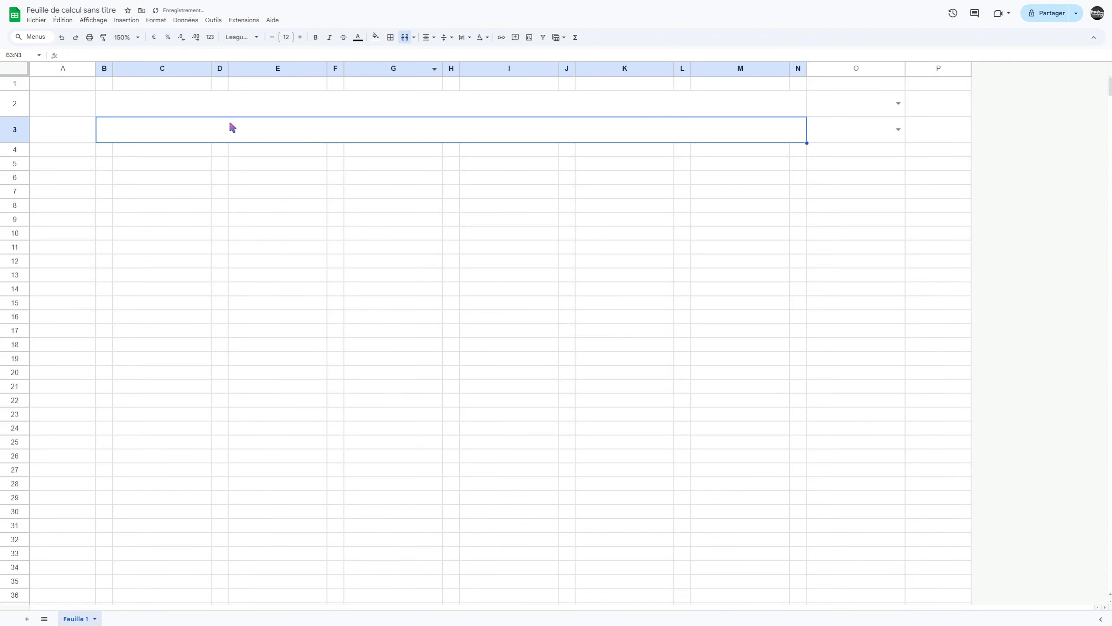
left_click_drag(594, 107, 874, 141)
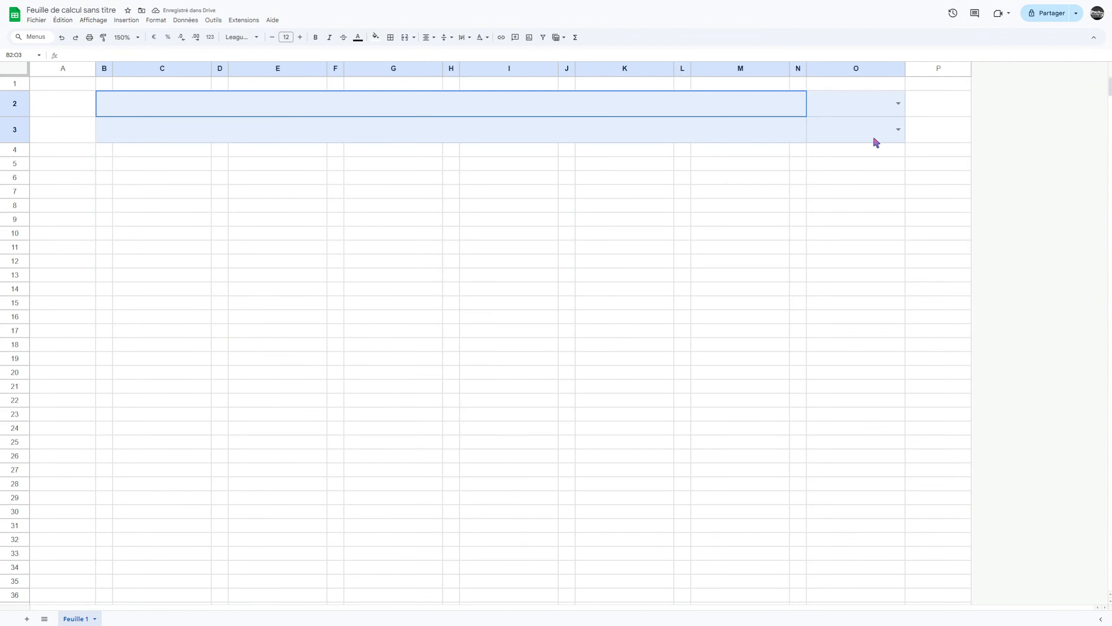
left_click(391, 37)
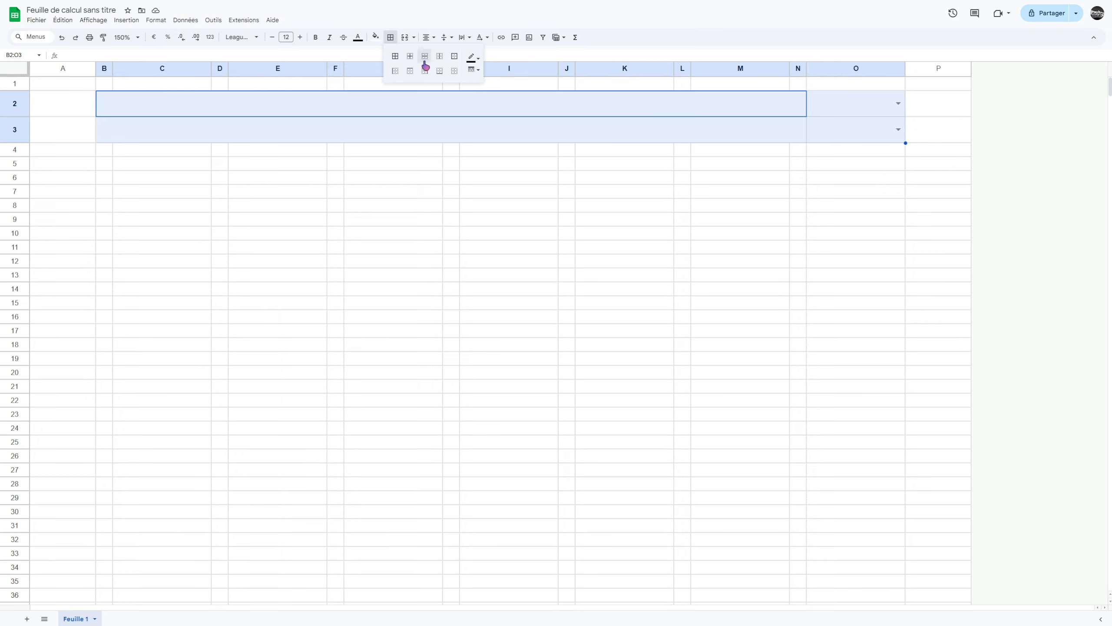
left_click(395, 56)
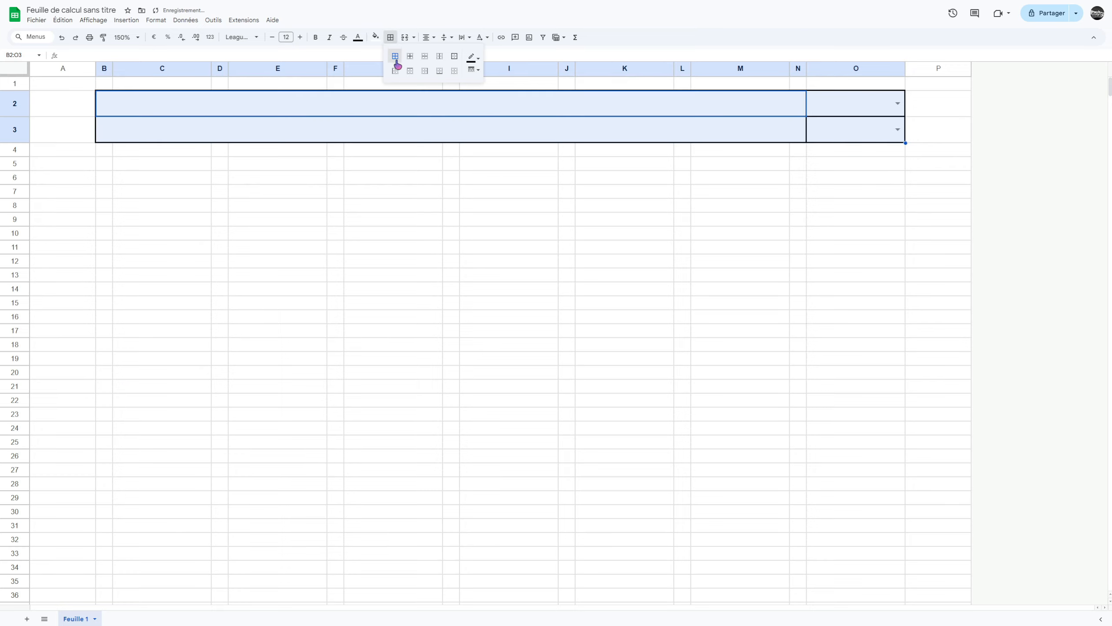
left_click(494, 163)
Merge the header cells B2:N3 into a single title cell.
left_click_drag(505, 104, 506, 135)
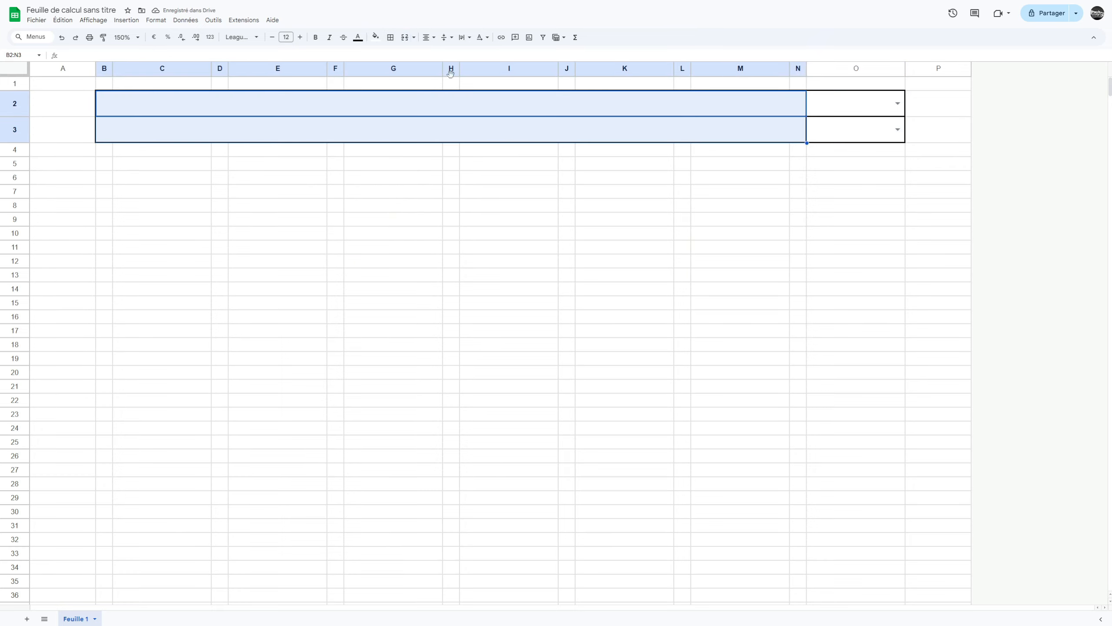
left_click(405, 37)
left_click(537, 177)
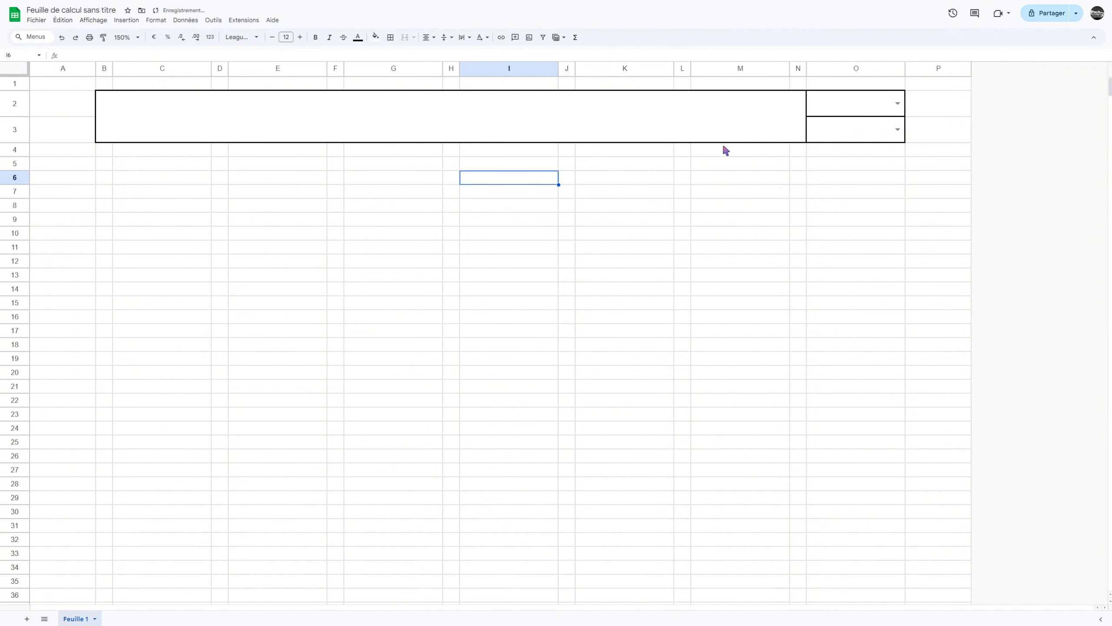
left_click(759, 115)
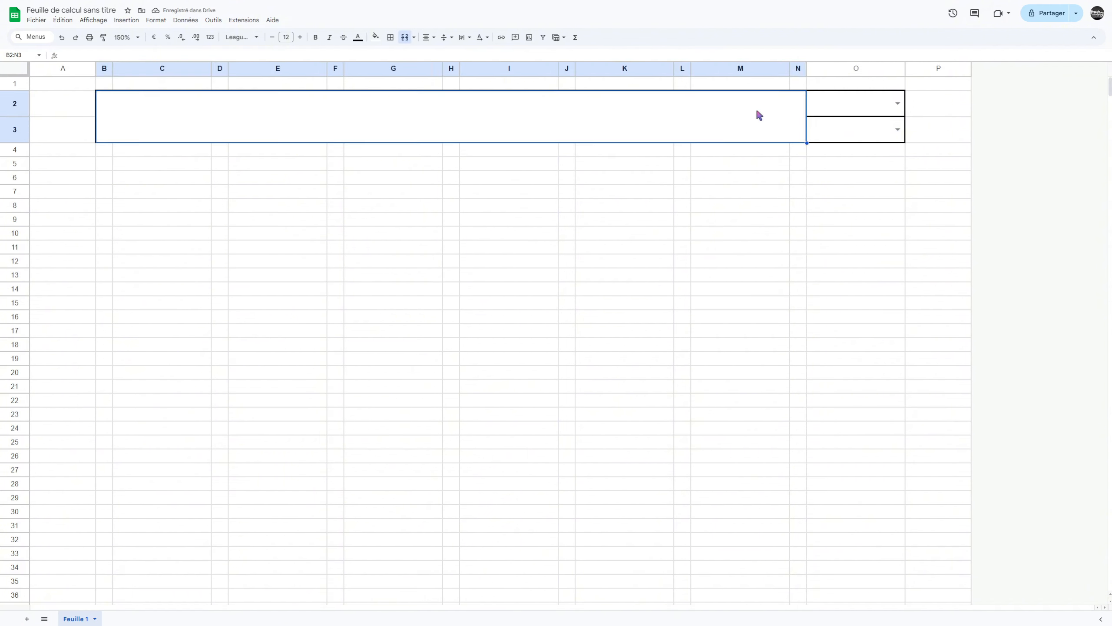
Choose 2025 in the year dropdown in O2 and Novembre in the month dropdown in O3.
left_click(833, 107)
left_click(835, 123)
left_click(834, 126)
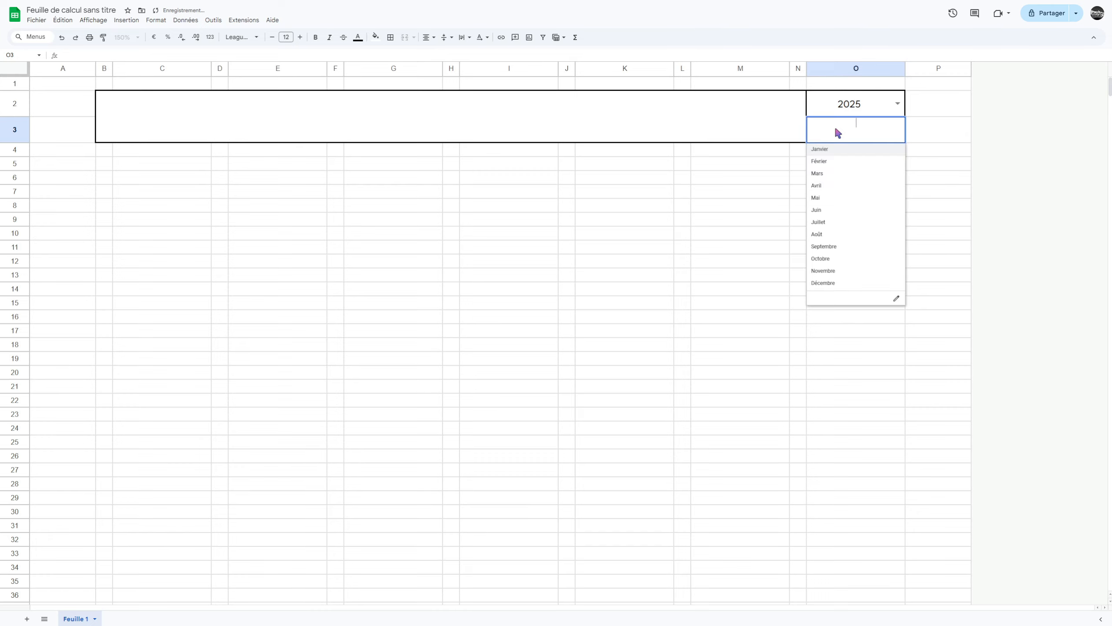
left_click(829, 267)
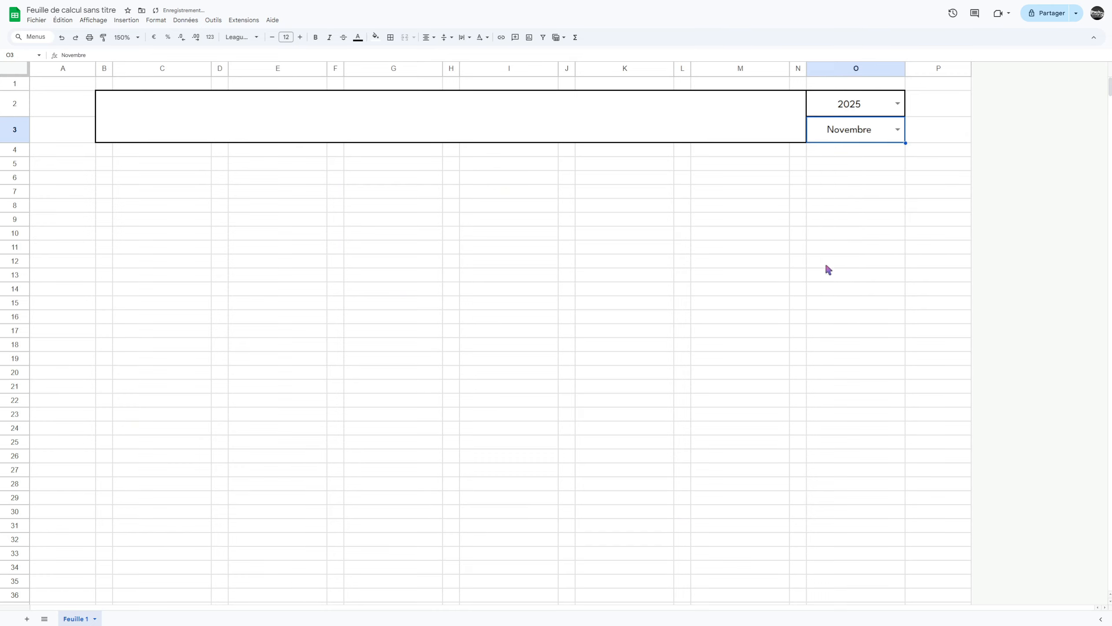
Enter the formula =O3&" "&O2 in the merged title cell B2:N3.
double_click(473, 128)
type("=")
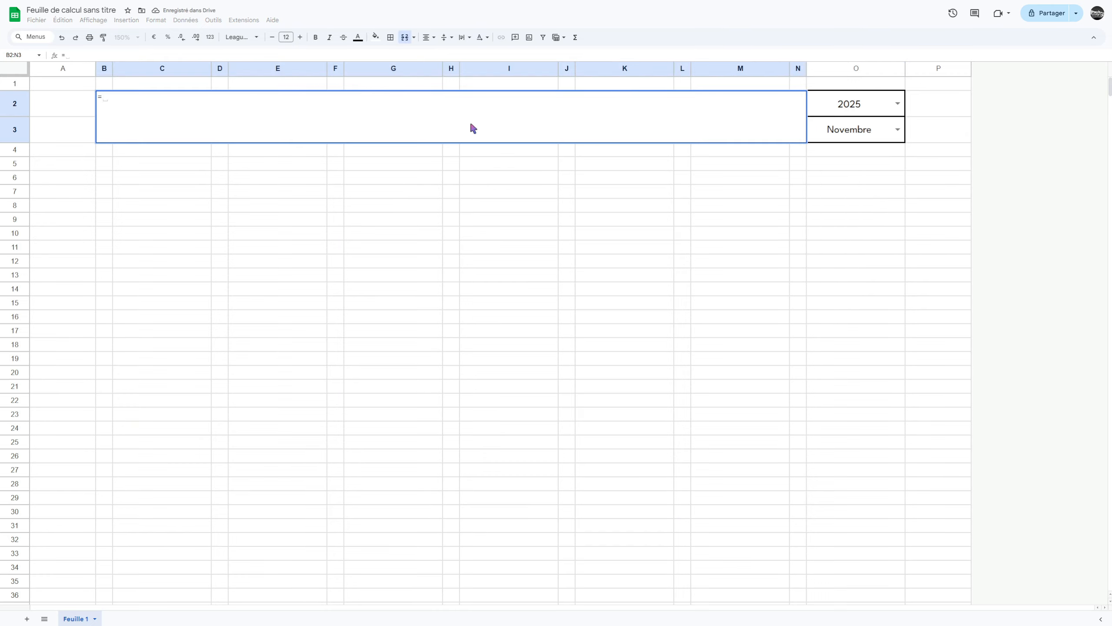
left_click(833, 132)
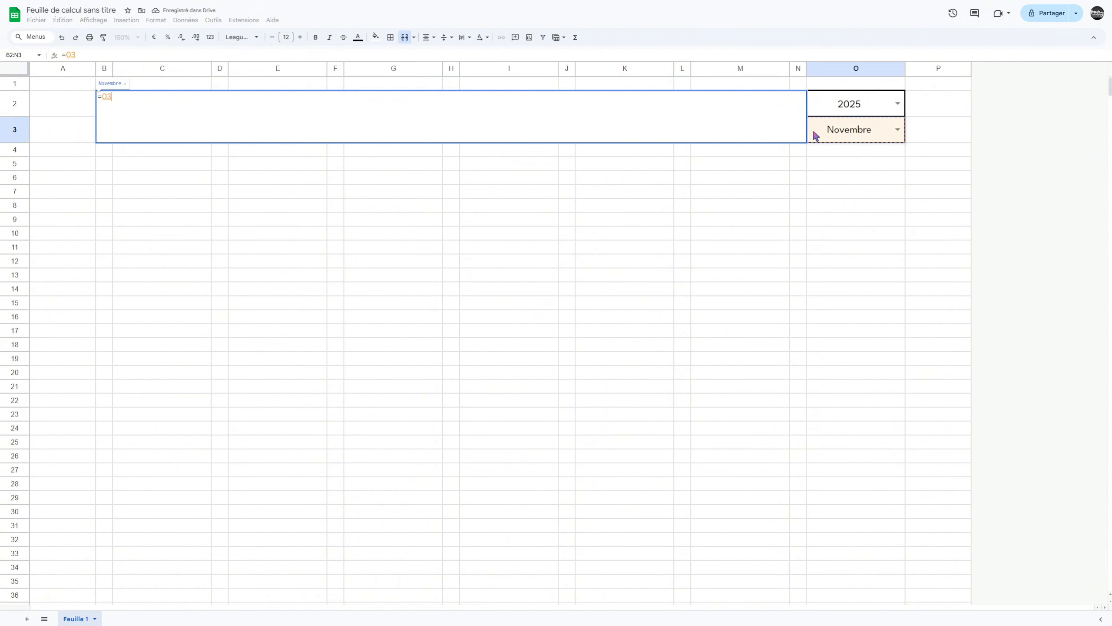
type("&\" \"&")
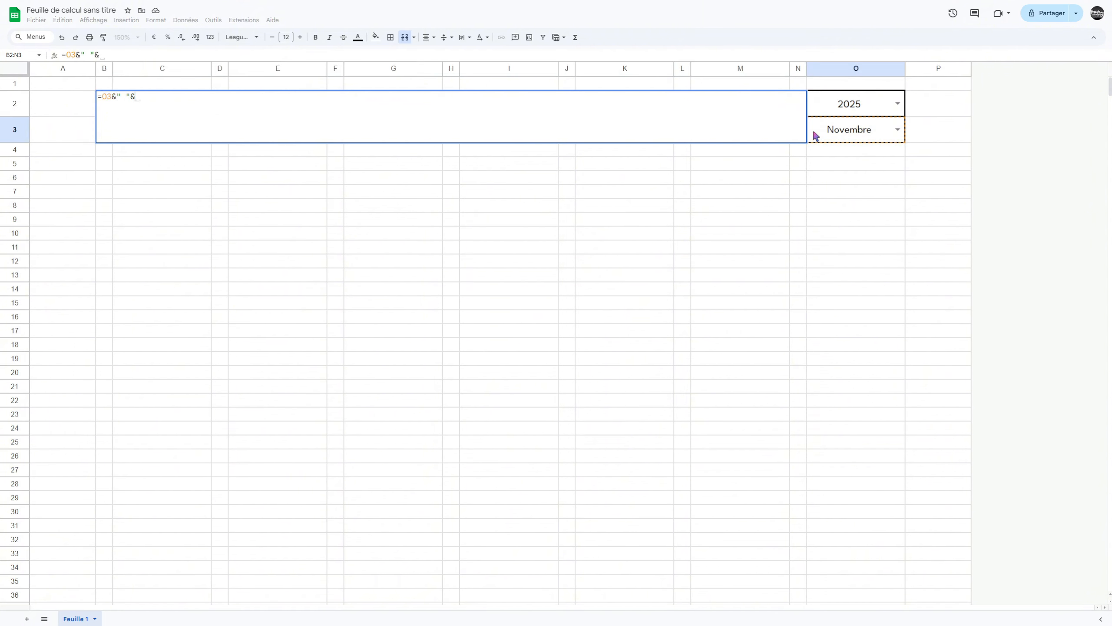
left_click(845, 108)
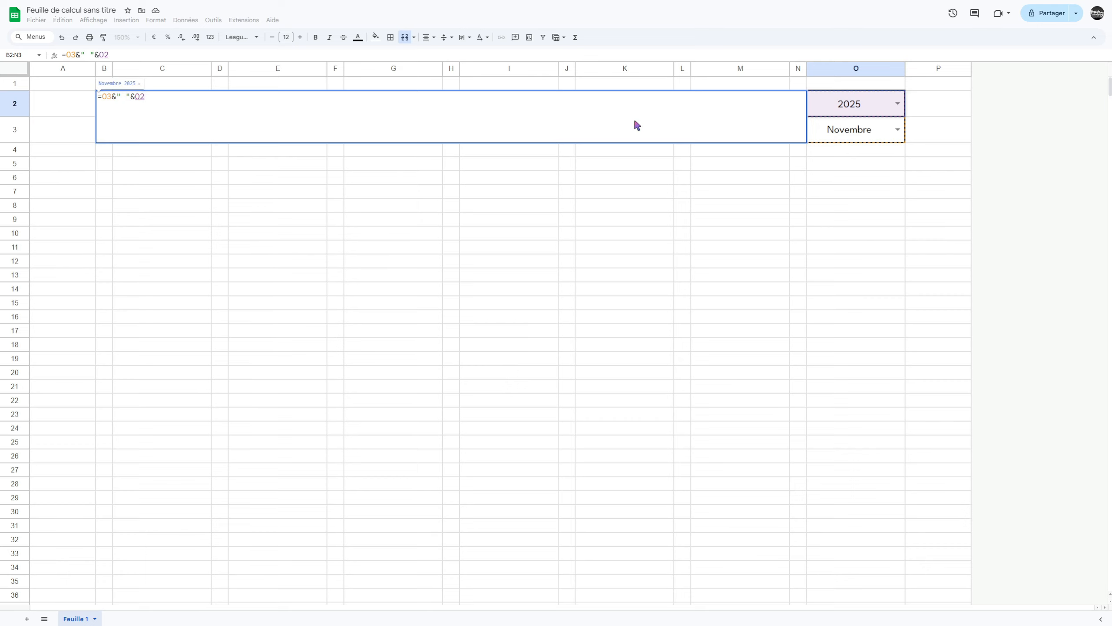
key("Return")
Set the font size of the month and year title in B2:N3 to 32.
left_click(286, 37)
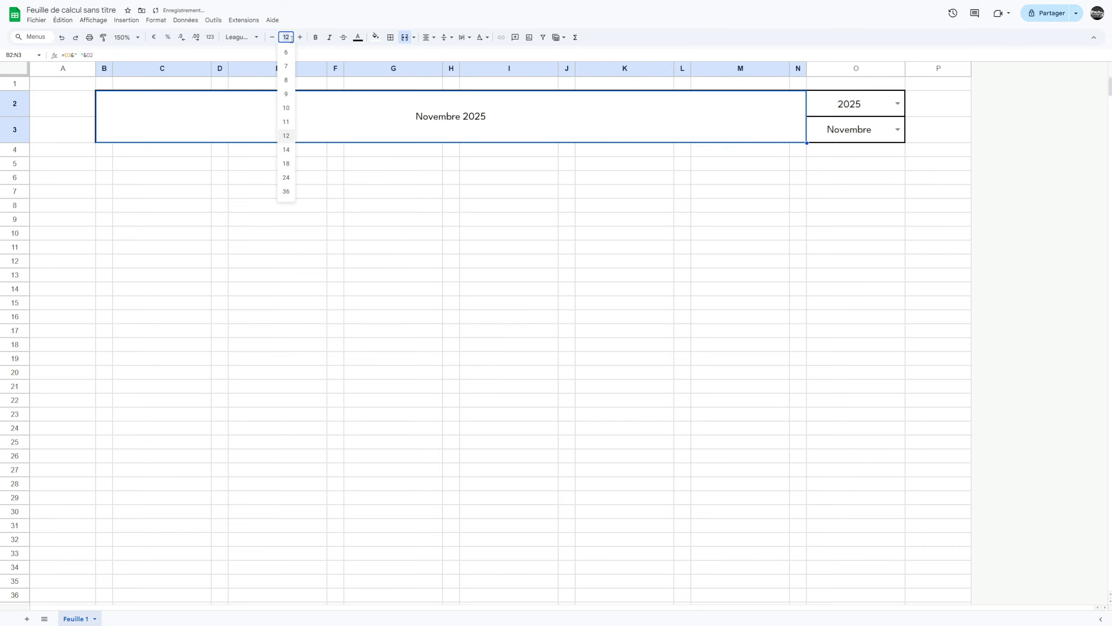
left_click(287, 193)
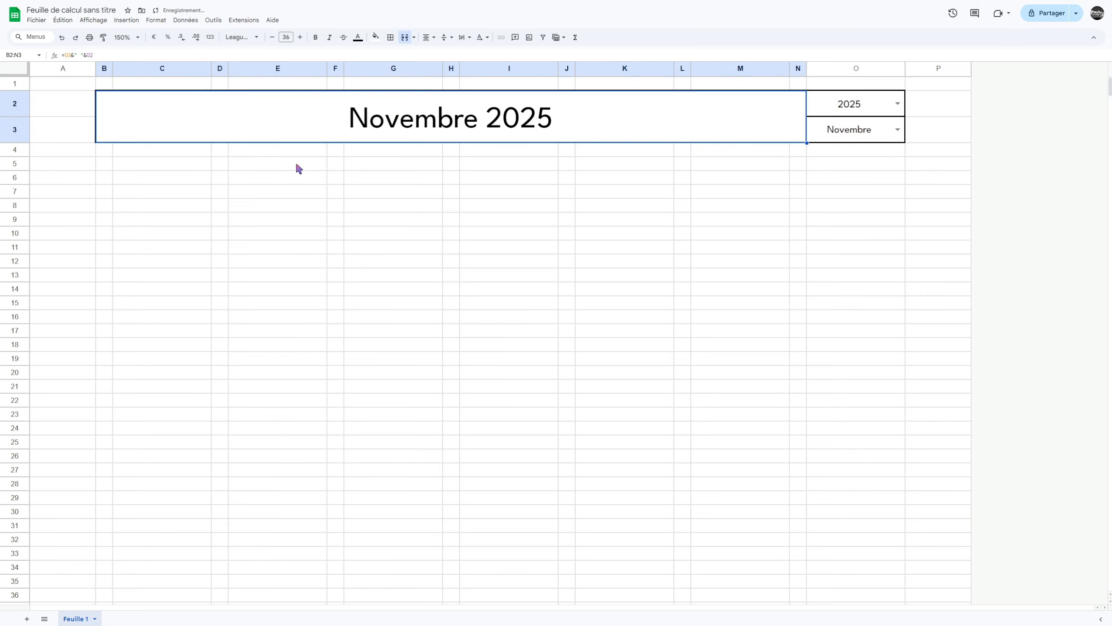
left_click(272, 37)
left_click(273, 37)
left_click(272, 37)
left_click(273, 37)
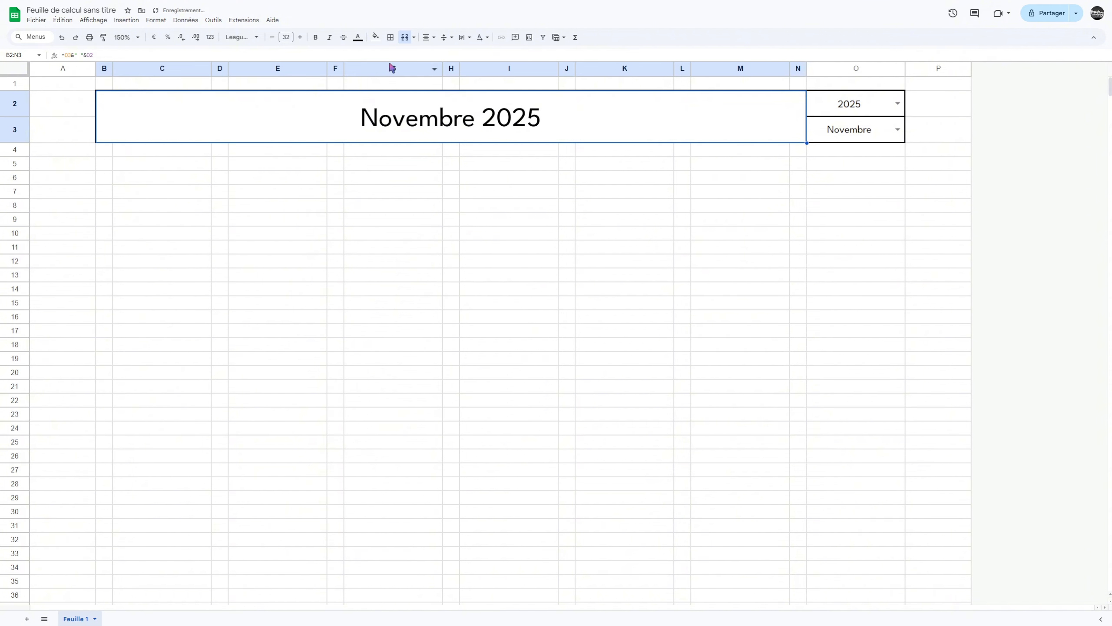
Enlarge the year and month text in O2:O3 to a size that still fits comfortably inside the cells.
left_click_drag(849, 139, 848, 113)
left_click(287, 37)
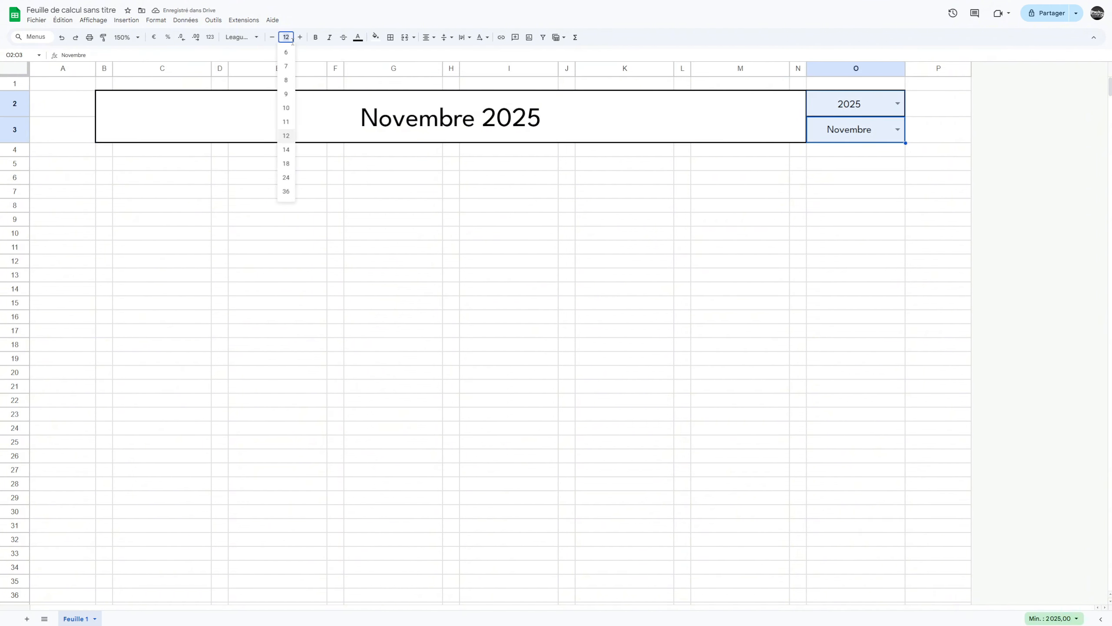
left_click(286, 177)
left_click(273, 38)
left_click(272, 38)
left_click(272, 38)
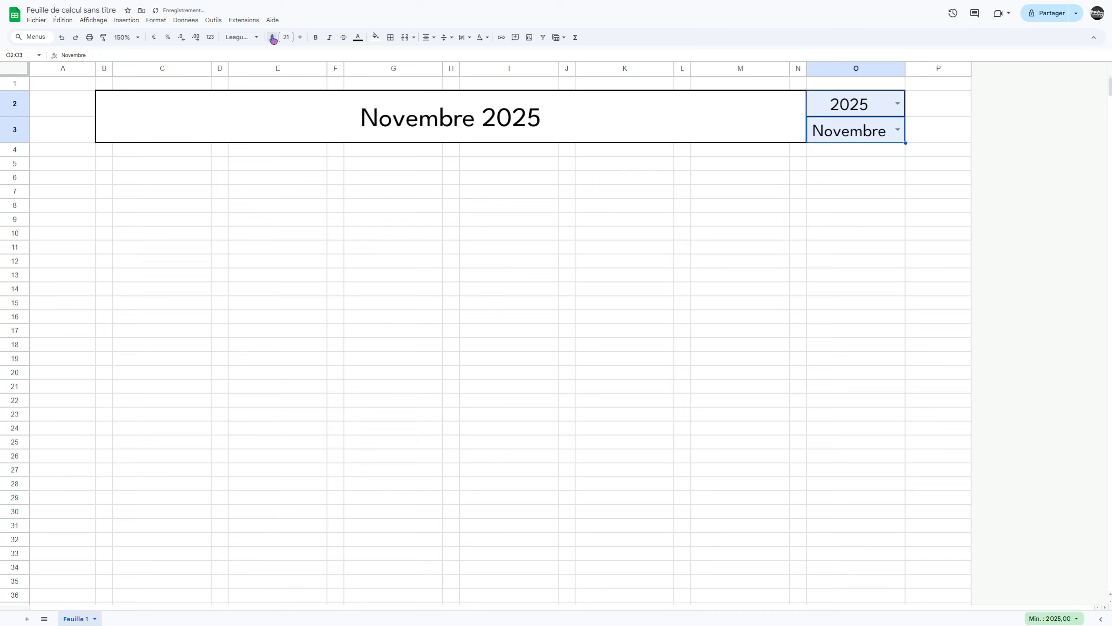
left_click(272, 38)
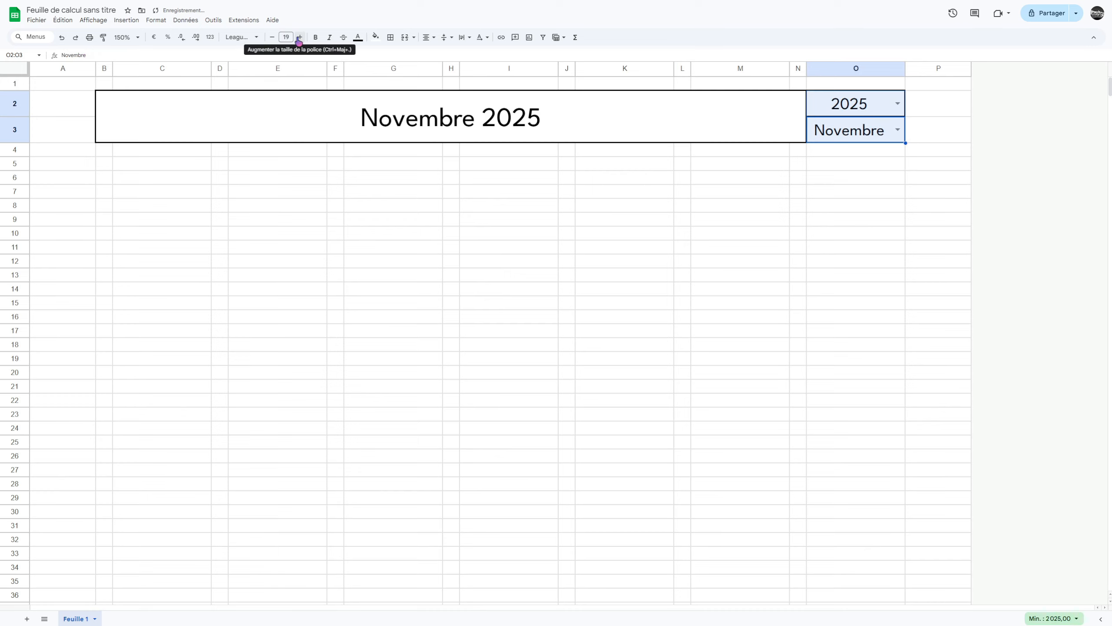
left_click(543, 205)
Merge B5:C5 and enter Lundi as the first weekday heading.
left_click(102, 165)
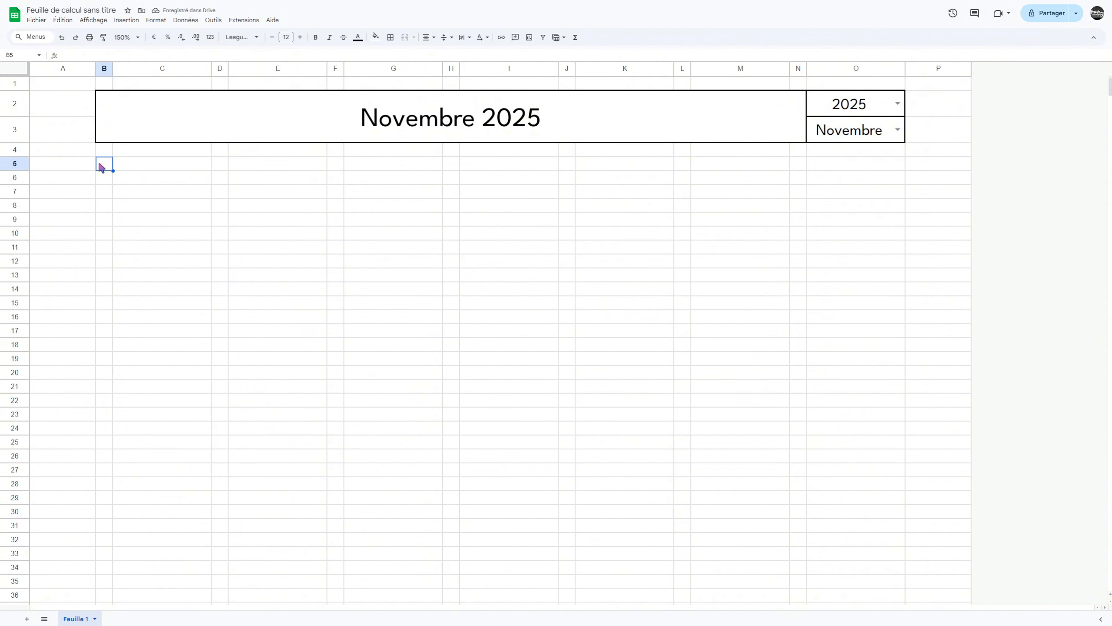
left_click_drag(108, 163, 144, 161)
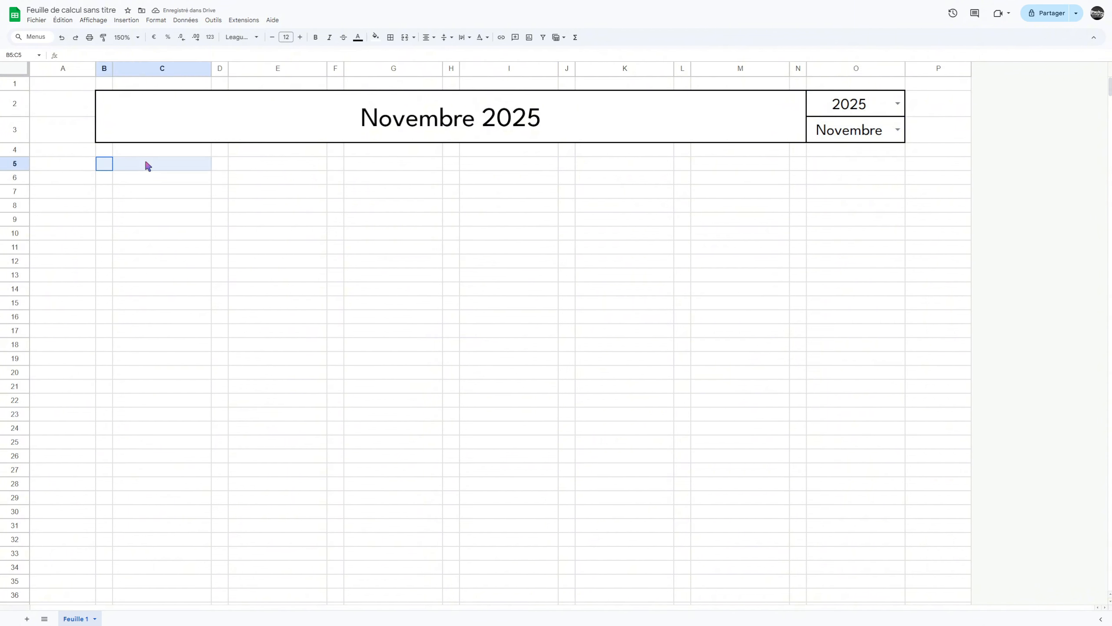
left_click(405, 37)
double_click(159, 166)
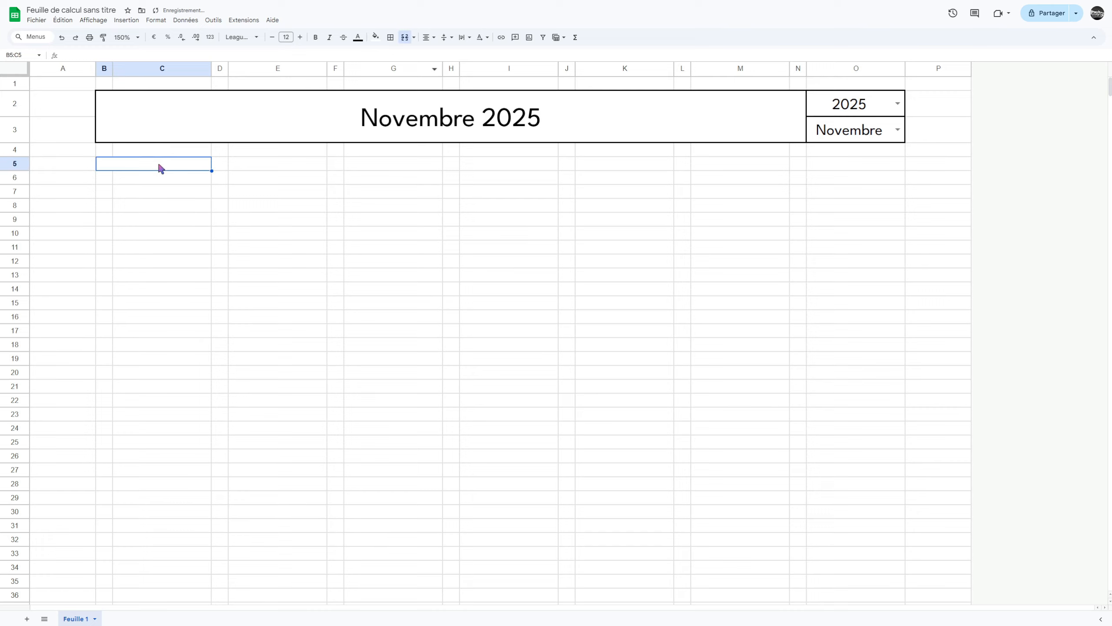
type("Lundi")
key("Return")
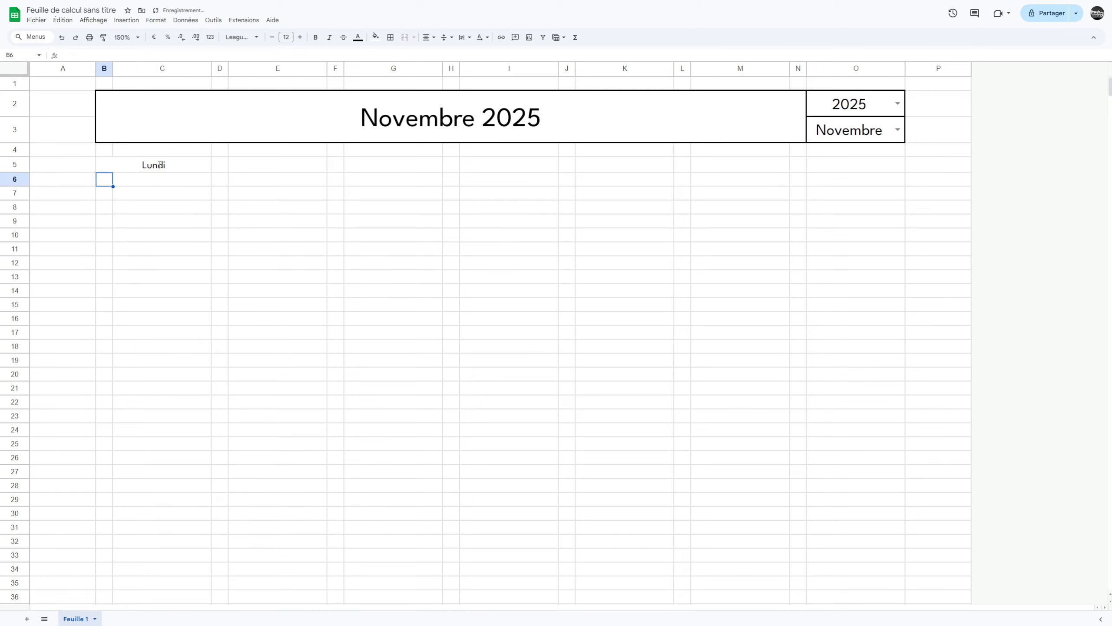
Copy the merged Lundi heading across row 5 into the six following column pairs, from D5:E5 through N5:O5.
key("Up")
key("ctrl+c")
key("Right")
key("ctrl+v")
key("Right")
key("ctrl+v")
key("Right")
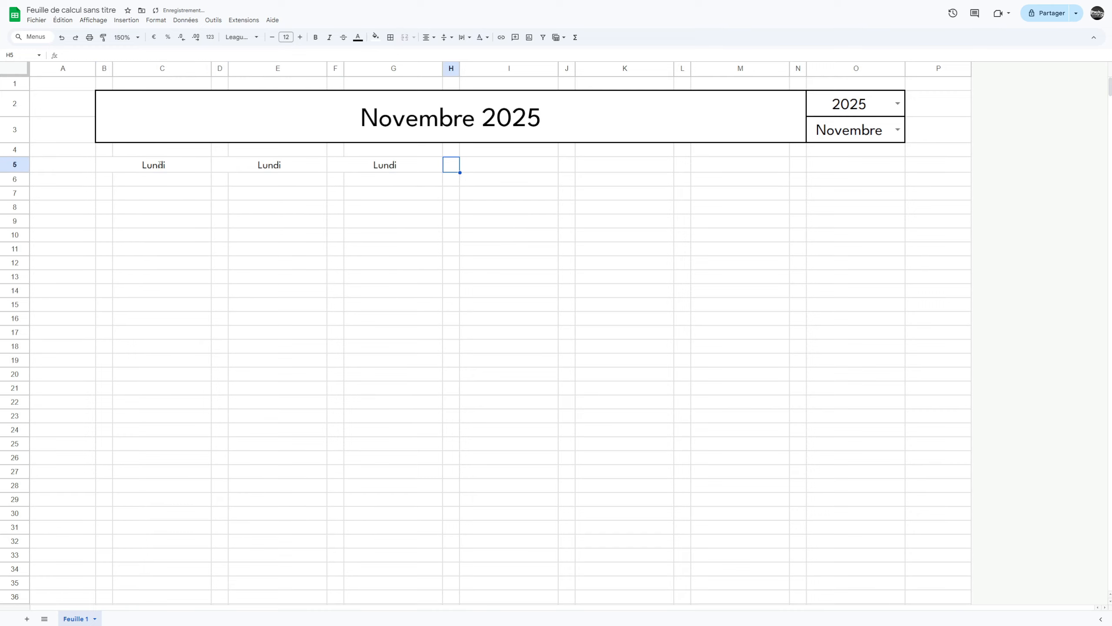
key("ctrl+v")
key("Right")
key("ctrl+v")
key("Right")
key("ctrl+v")
key("Right")
key("ctrl+v")
key("Right")
Replace the heading in D5:E5 with Mardi.
key("Left")
key("Left")
key("Left")
key("Left")
key("Left")
key("Left")
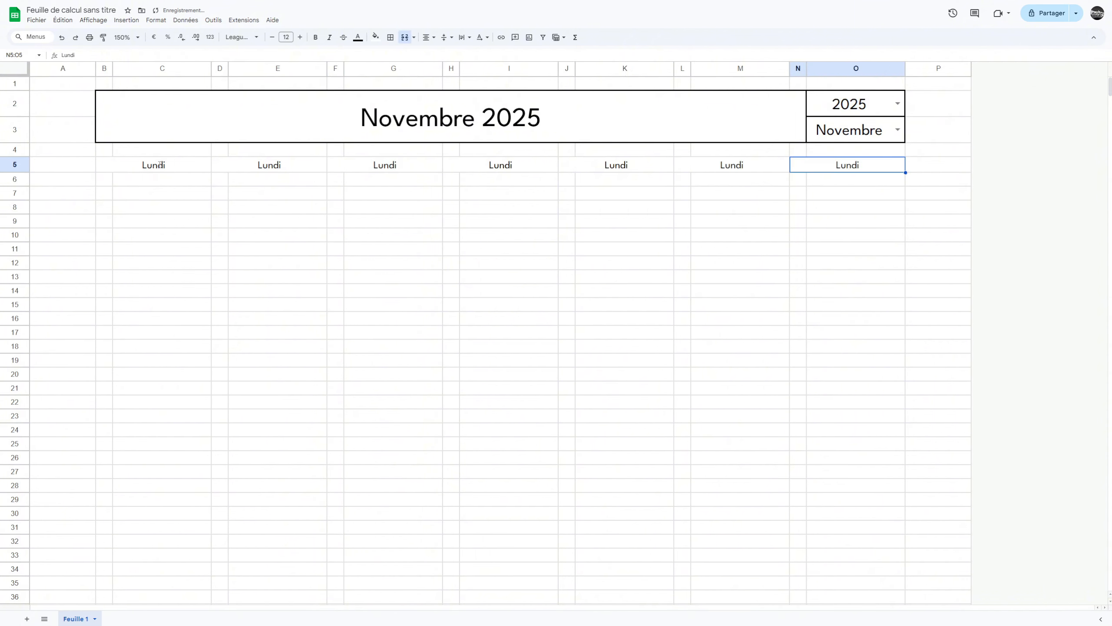
type("Mardi")
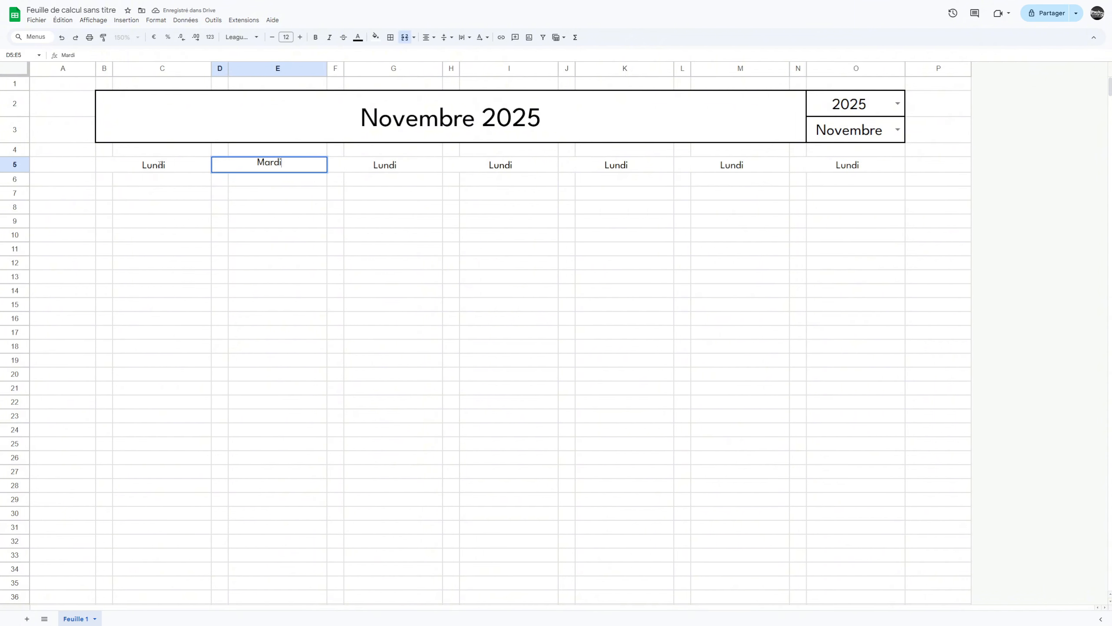
key("Return")
Replace the heading in F5:G5 with Mercredi.
key("Right")
key("Right")
key("Up")
key("Right")
key("Left")
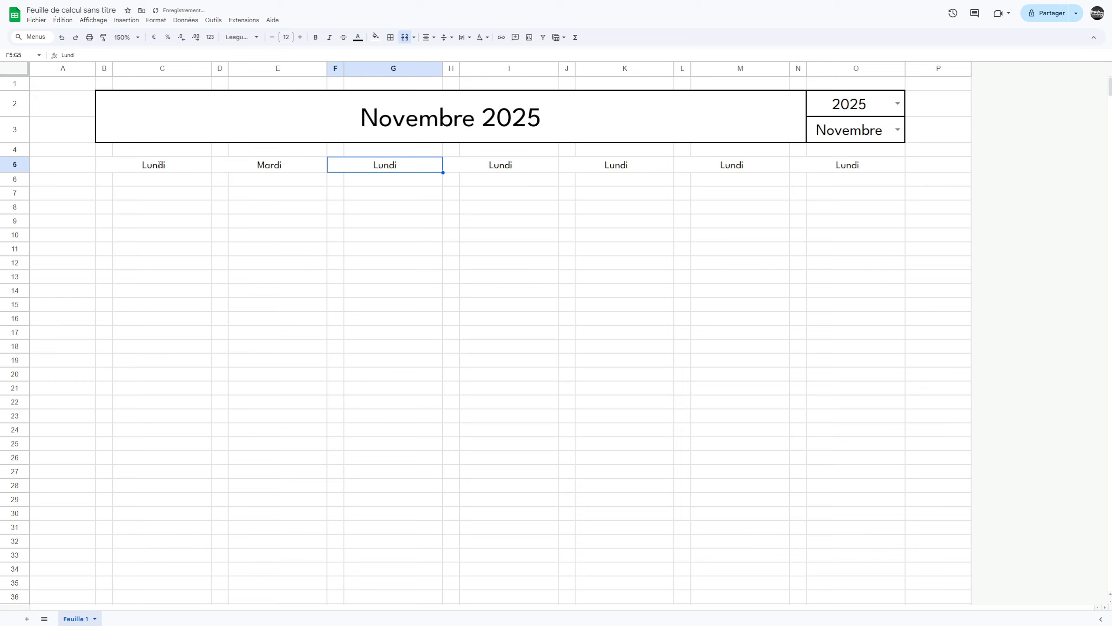
type("Mercredi")
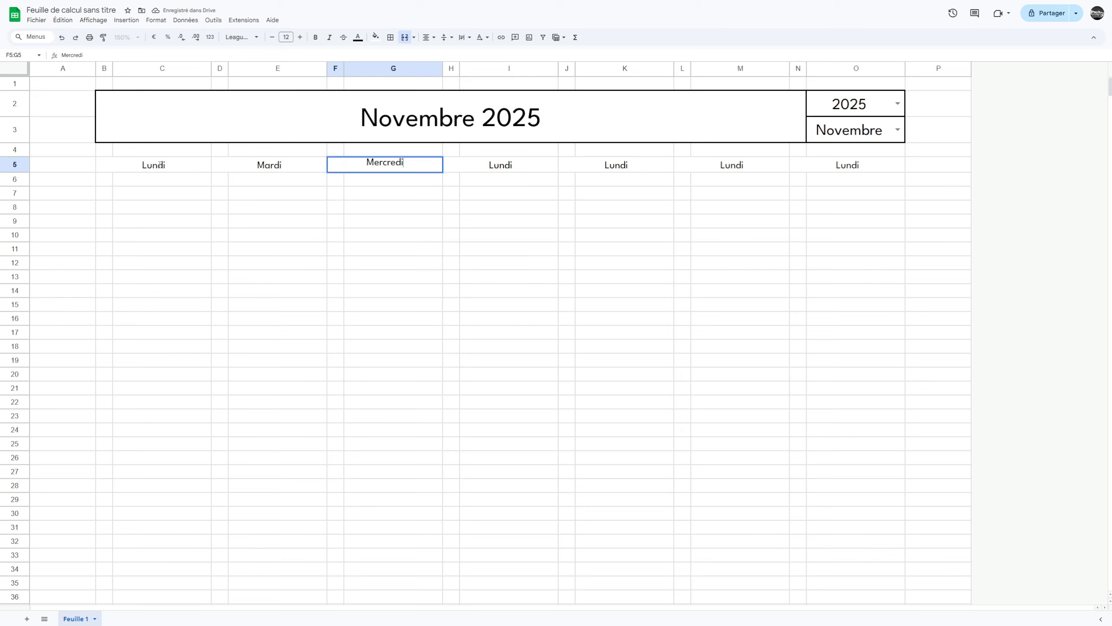
key("Return")
Replace the heading in H5:I5 with Jeudi and the one in J5:K5 with Vendredi.
key("Right")
key("Up")
type("Jeudi")
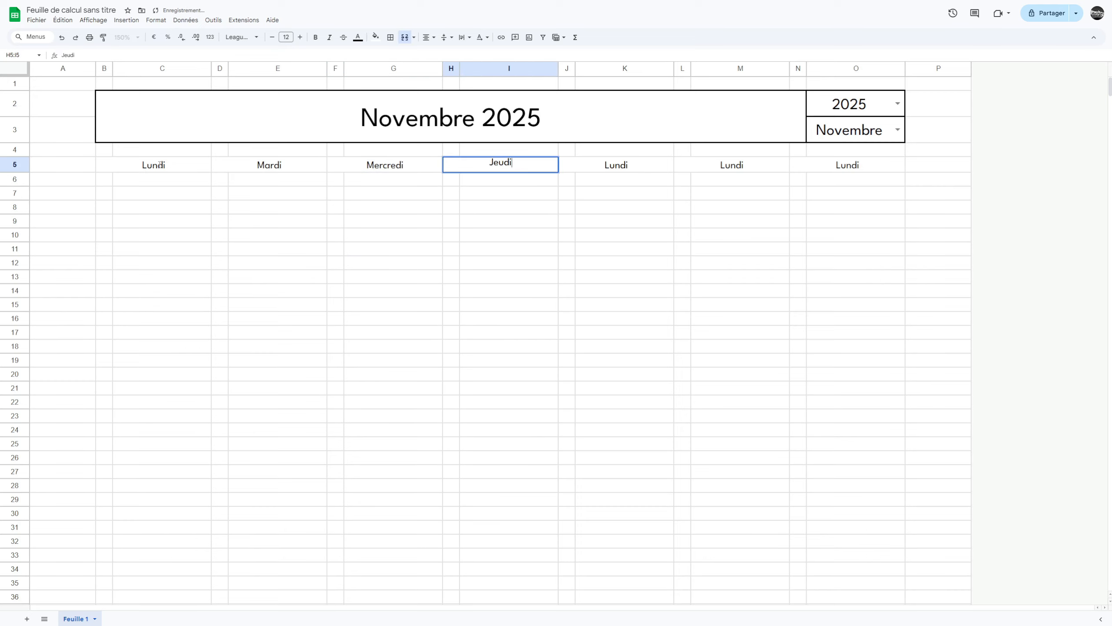
key("Return")
key("Right")
key("Up")
type("Vendred")
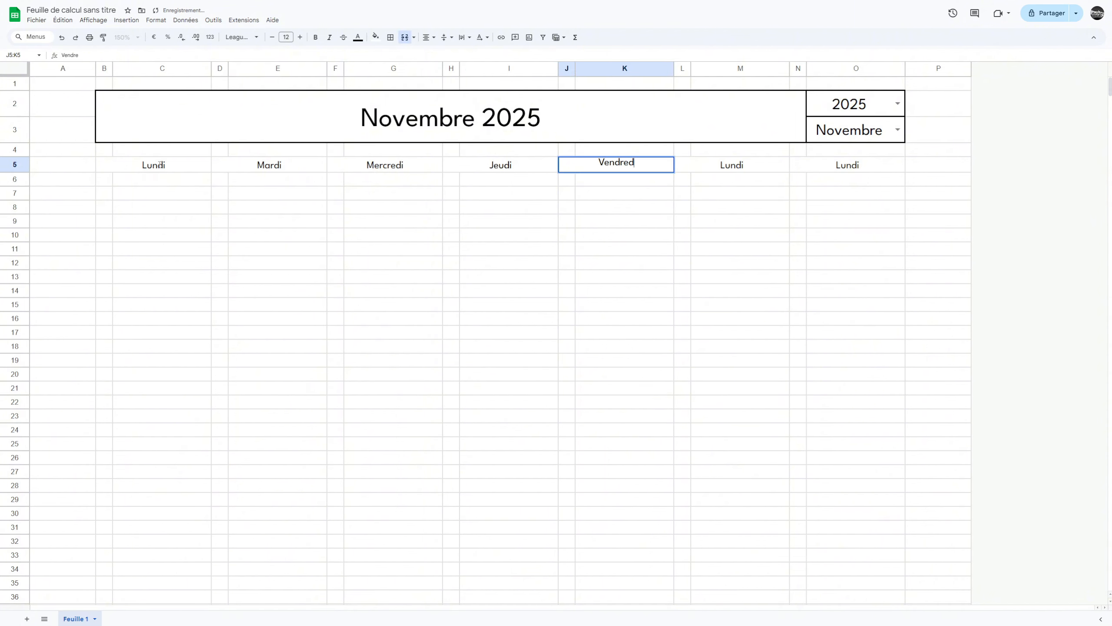
type("i")
key("Return")
Replace the heading in L5:M5 with Samedi and the one in N5:O5 with Dimanche.
key("Right")
key("Up")
type("Samedi")
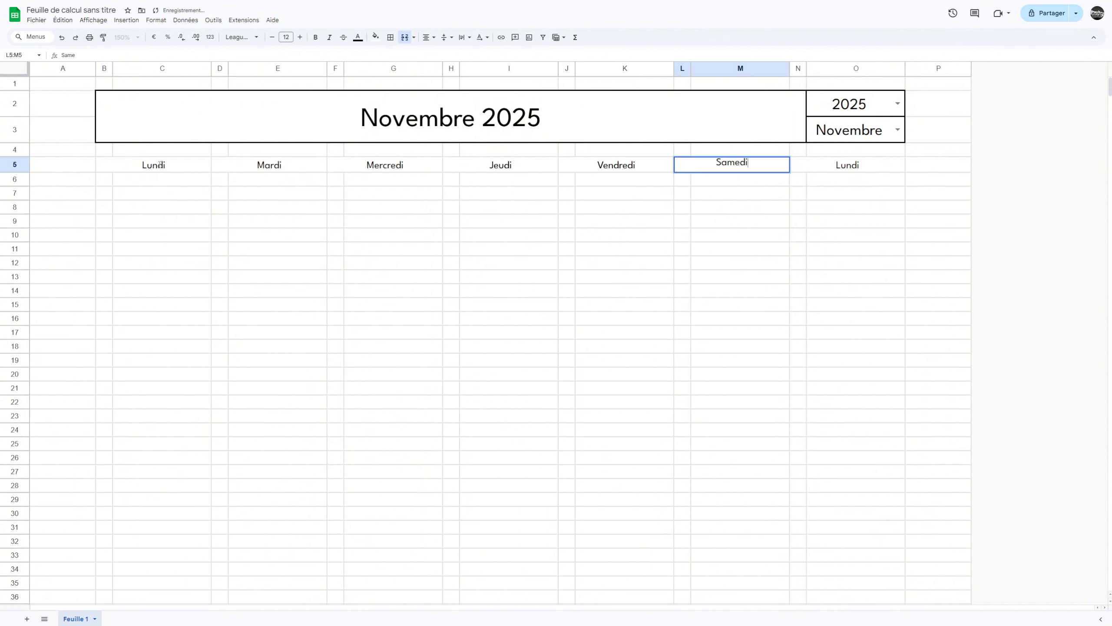
key("Return")
key("Right")
key("Up")
type("D")
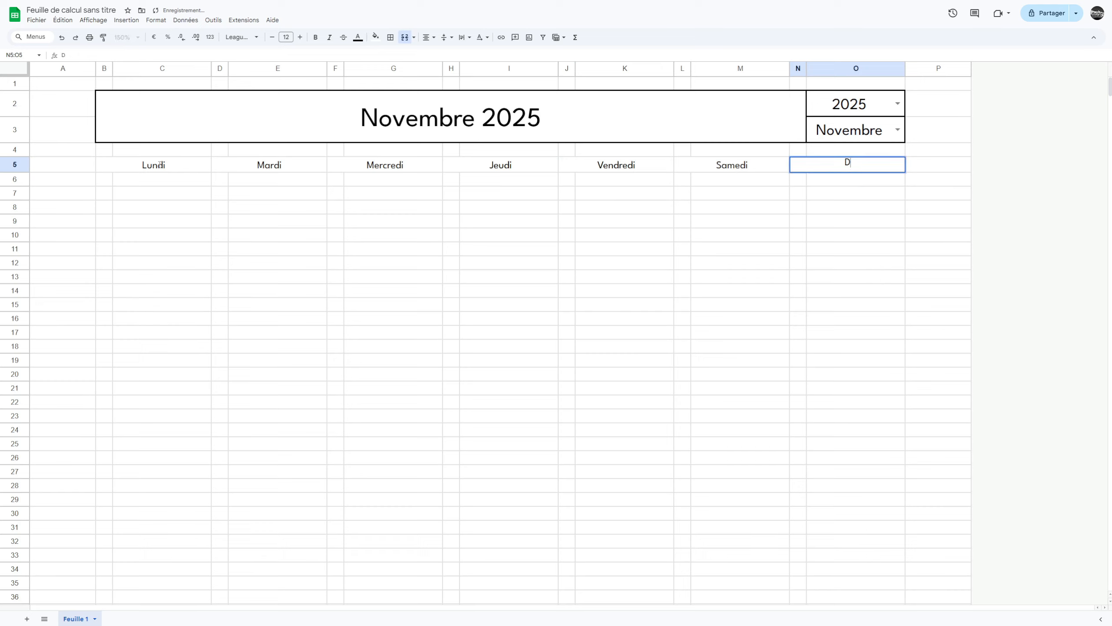
type("imanche")
key("Return")
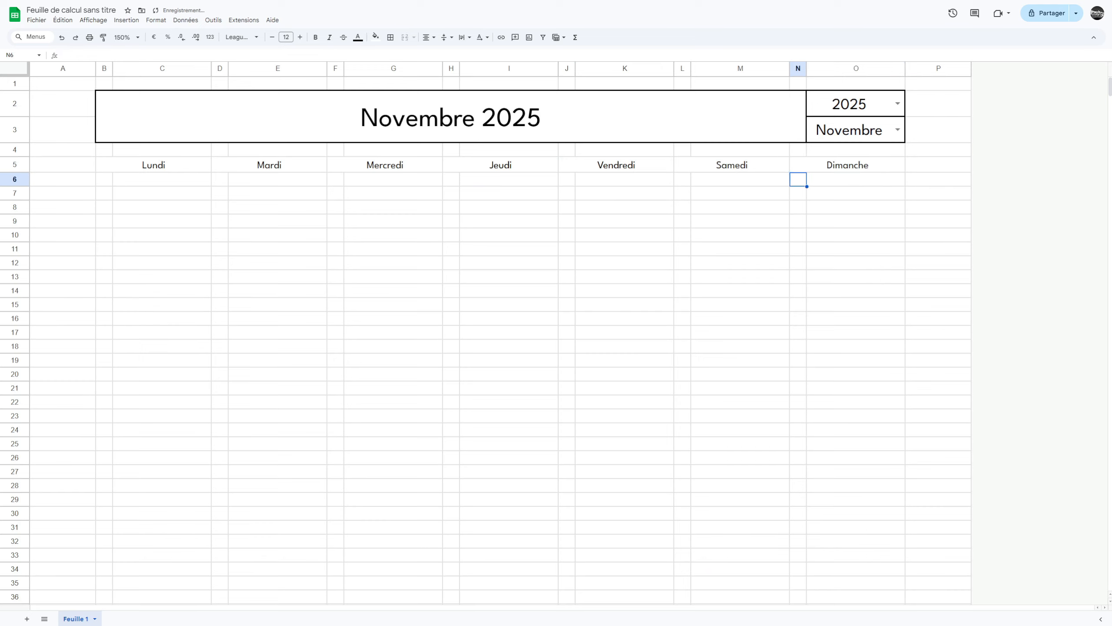
Merge B6:C6 and copy the empty merged cell across row 6 into the six following column pairs, from D6:E6 through N6:O6.
left_click_drag(103, 179, 140, 178)
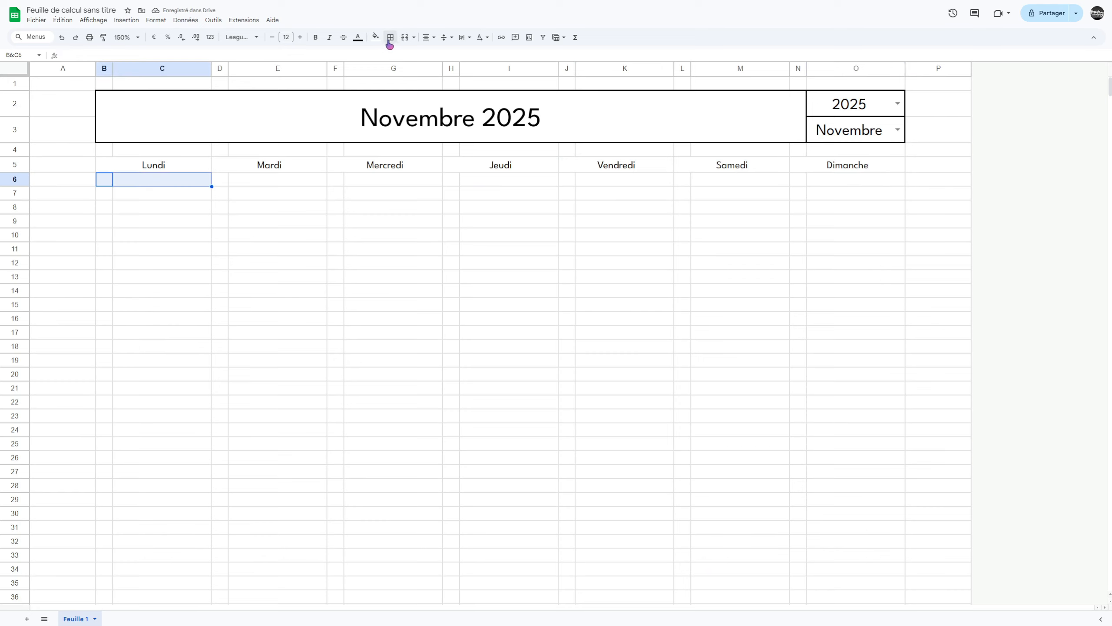
left_click(403, 40)
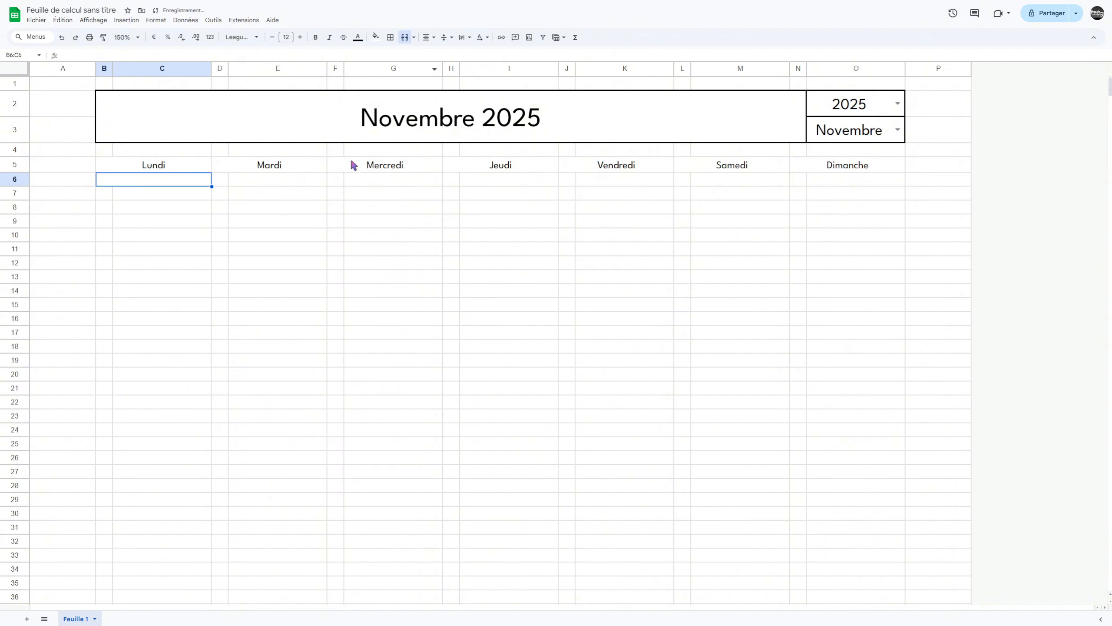
key("ctrl+c")
left_click(222, 178)
key("ctrl+v")
left_click(336, 179)
key("ctrl+v")
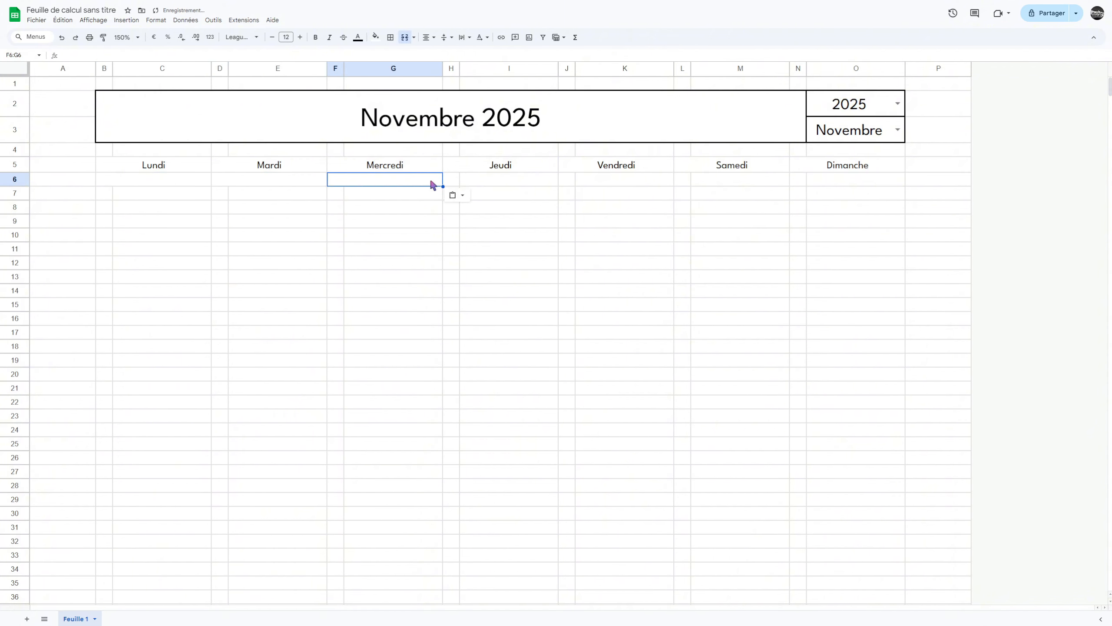
left_click(450, 180)
key("ctrl+v")
left_click(566, 180)
key("ctrl+v")
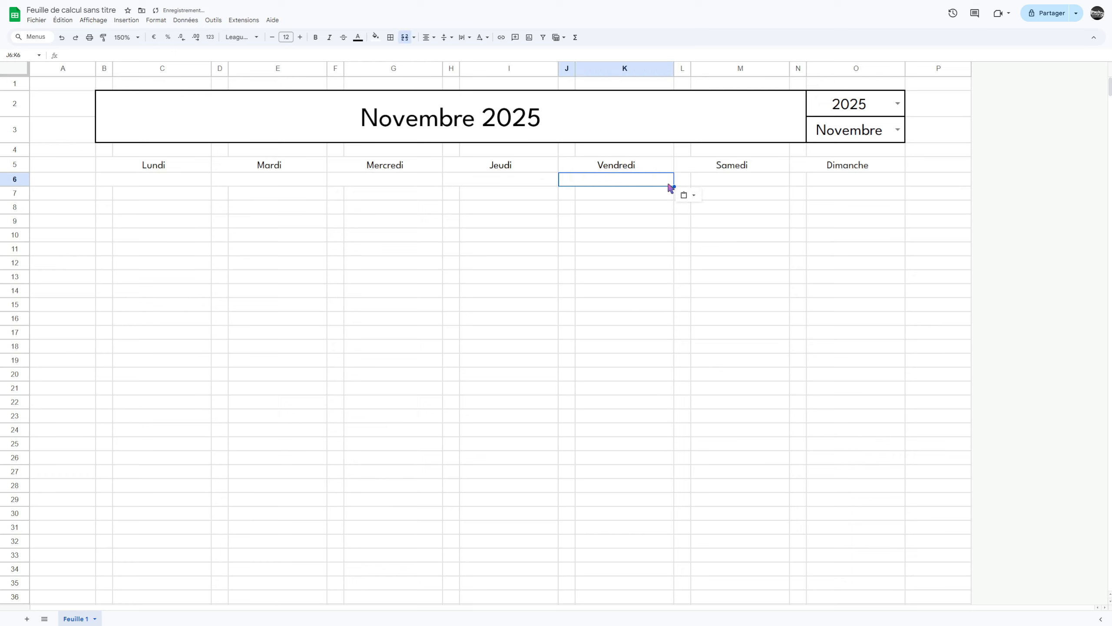
left_click(683, 180)
key("ctrl+v")
left_click(798, 179)
key("ctrl+v")
left_click(618, 233)
Enter =SEQUENCE(1;1;DATEVAL(O3&O2)-JOURSEM(DATEVAL(O3&O2)-2)) in the merged cell B6:C6 under Lundi.
double_click(176, 178)
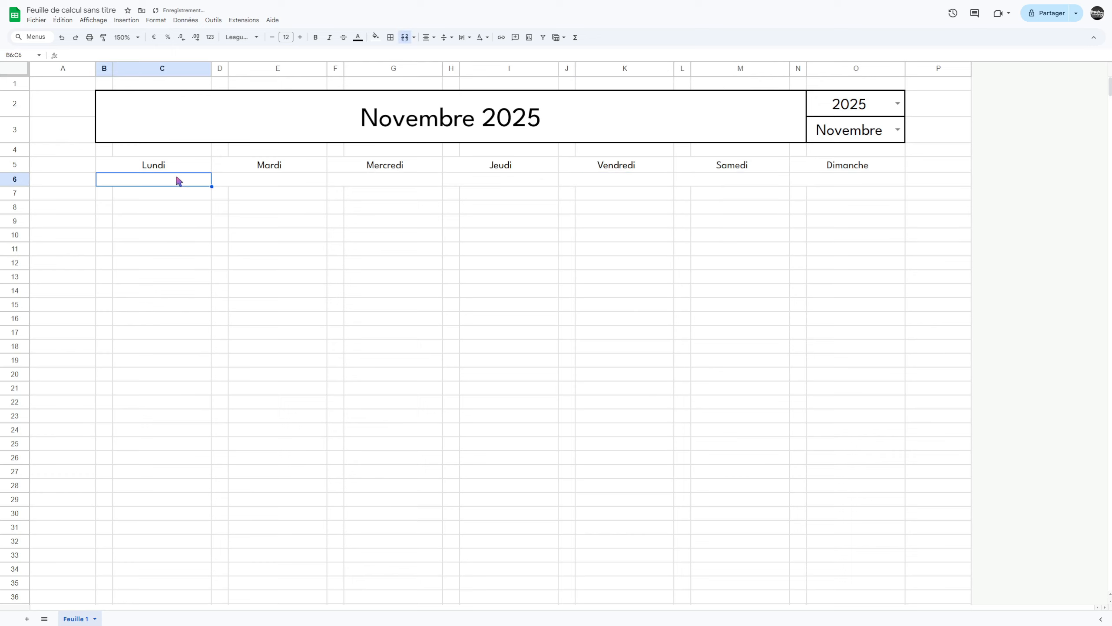
type("=SEQUENCE")
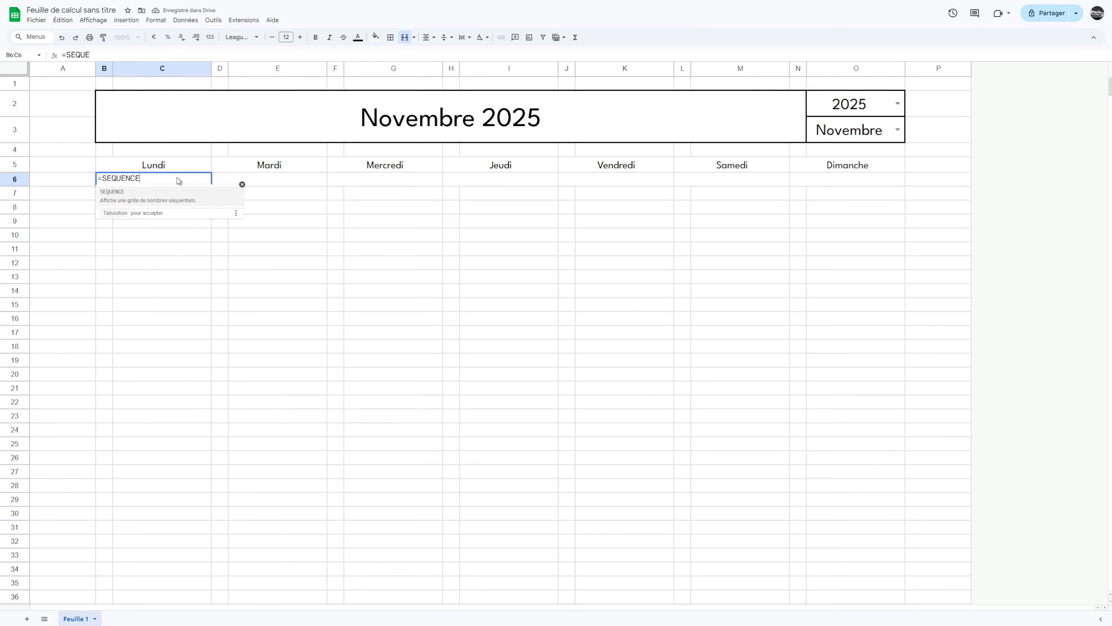
type("(")
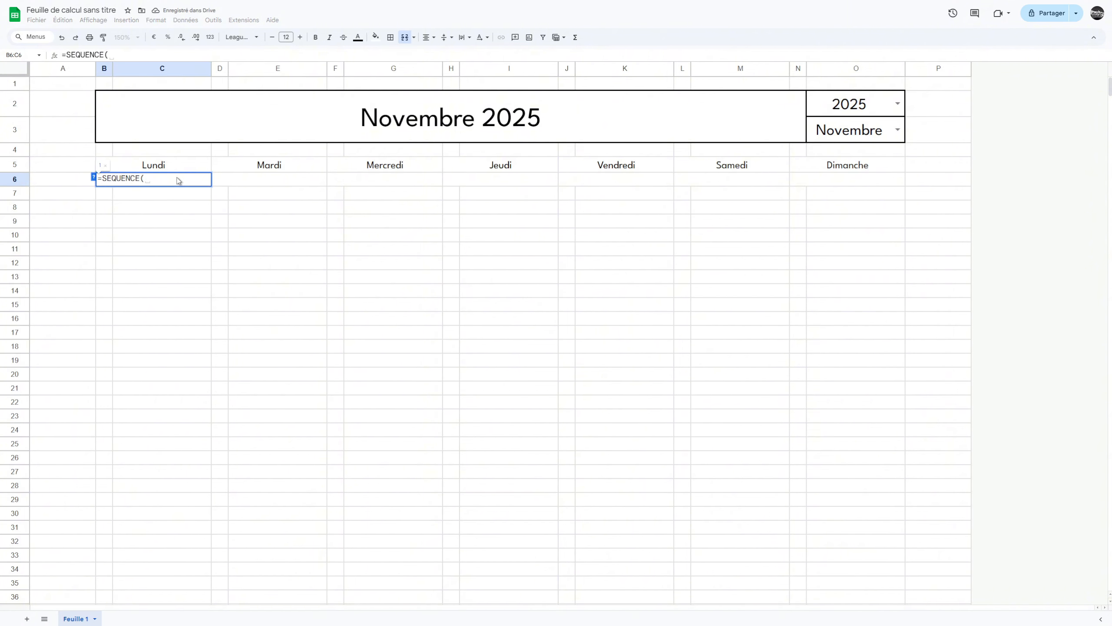
type("1;1")
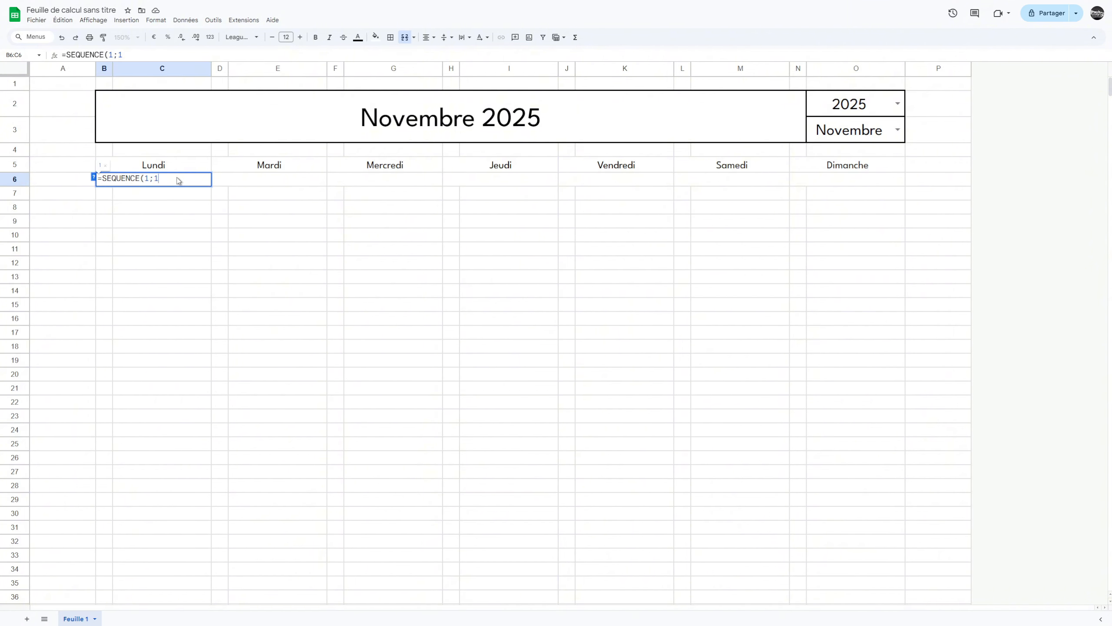
type(";DATEVAL")
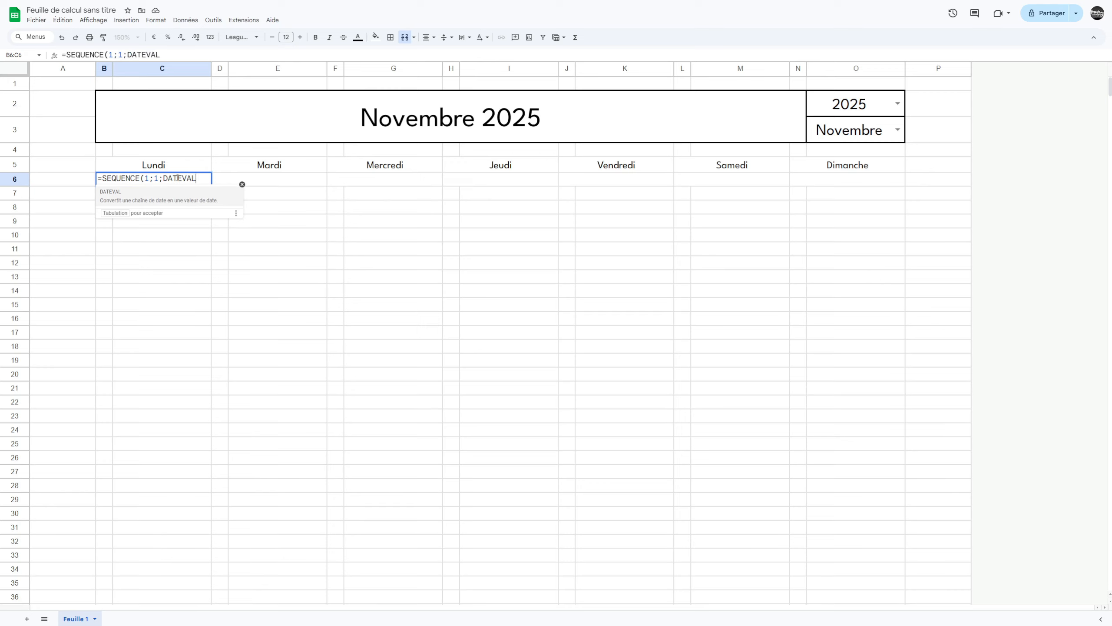
type("(")
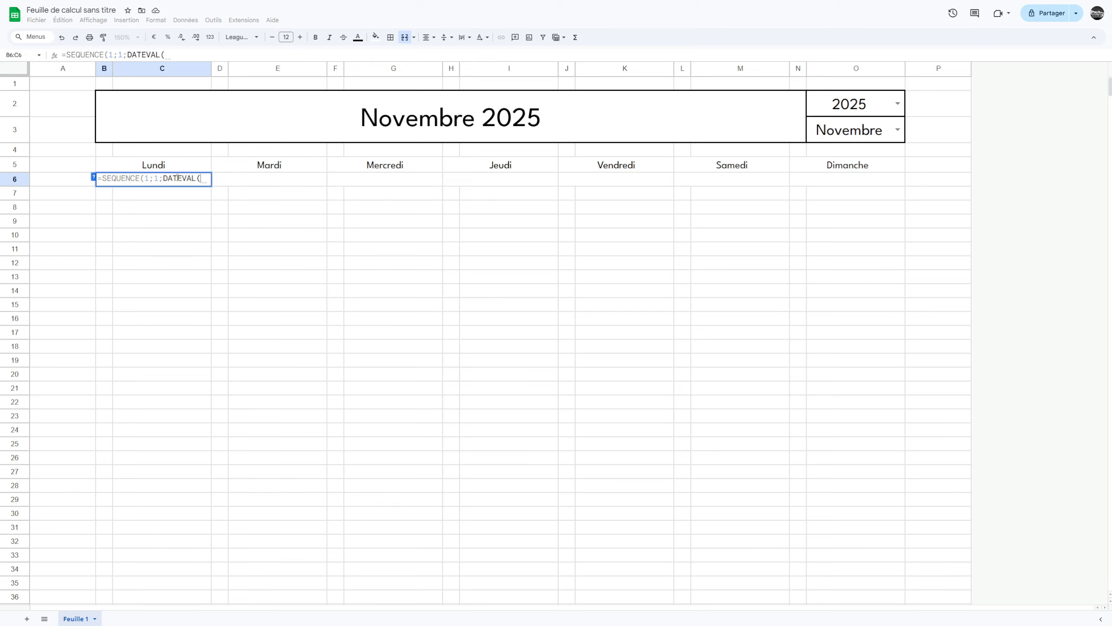
left_click(824, 141)
type("&")
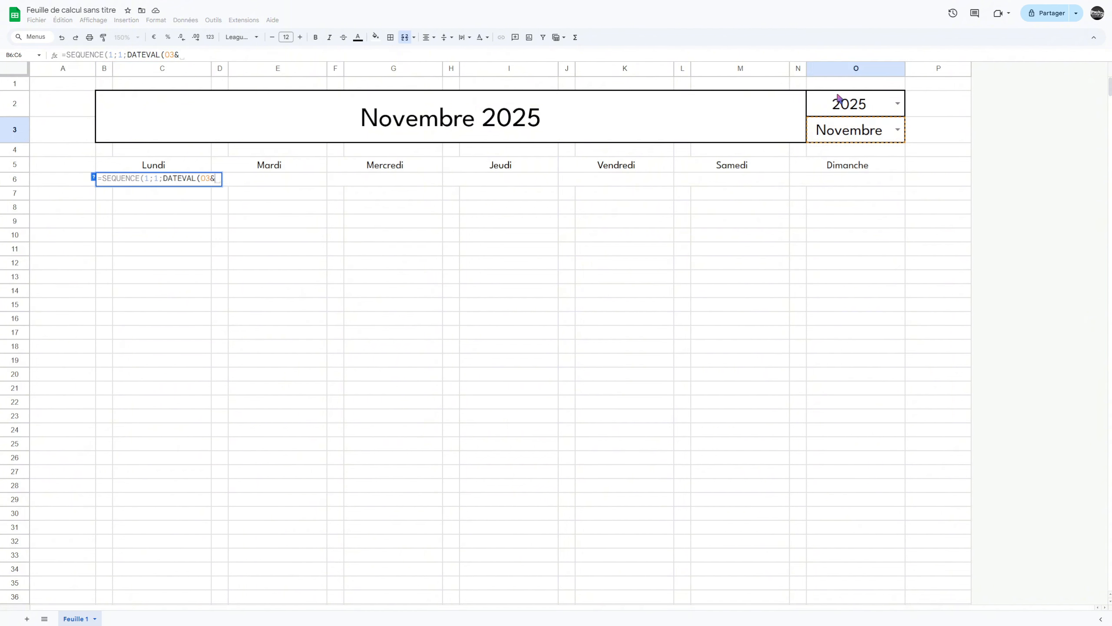
left_click(839, 101)
type(")")
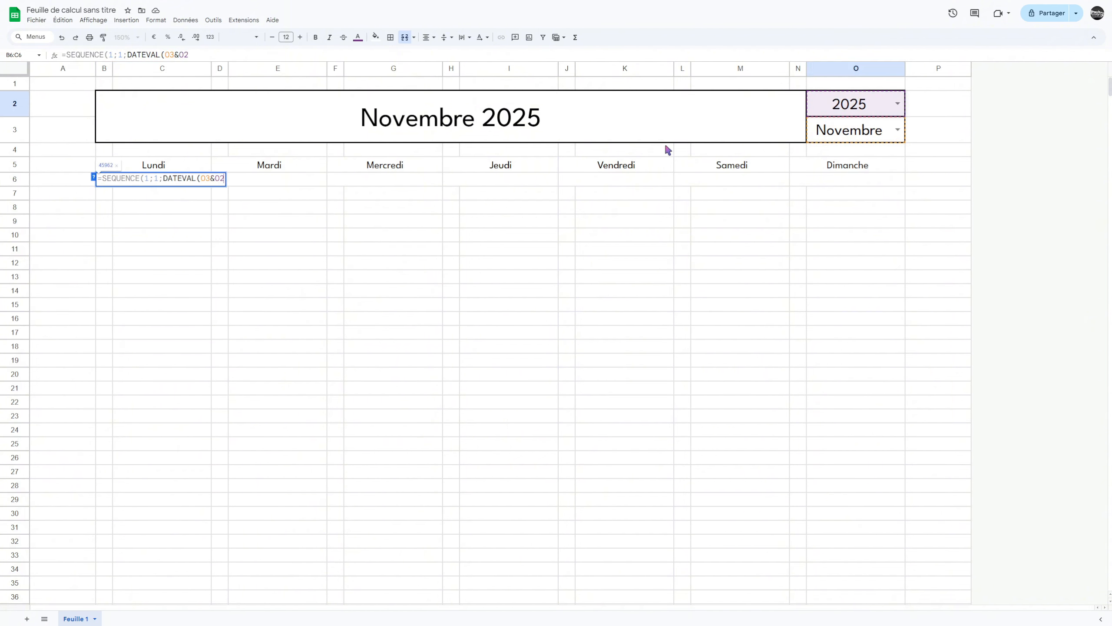
type("-J")
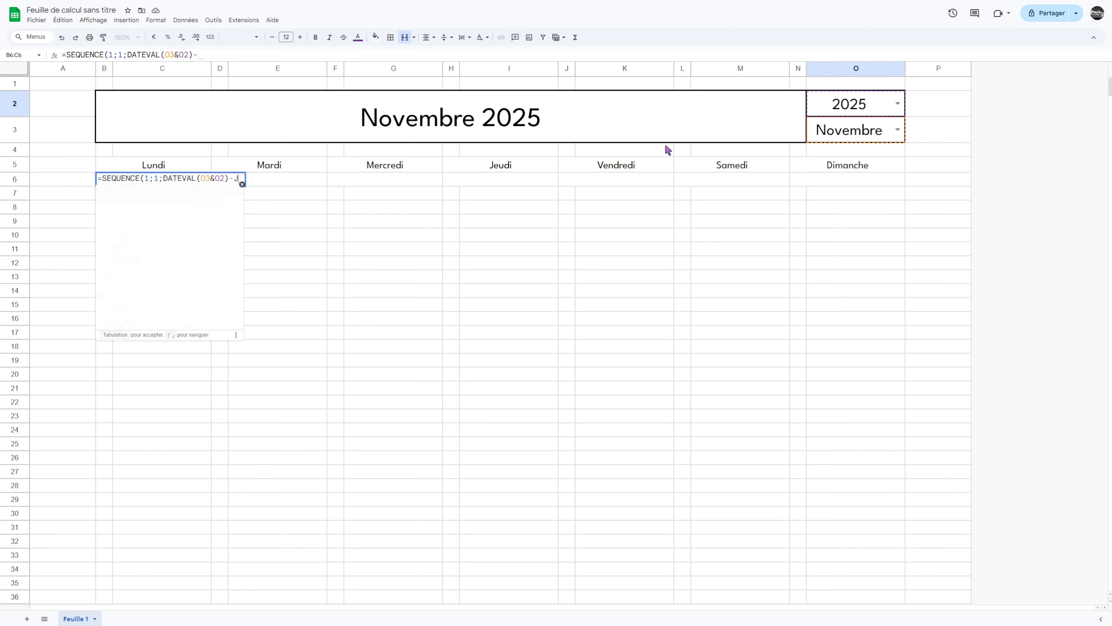
type("OURSEM")
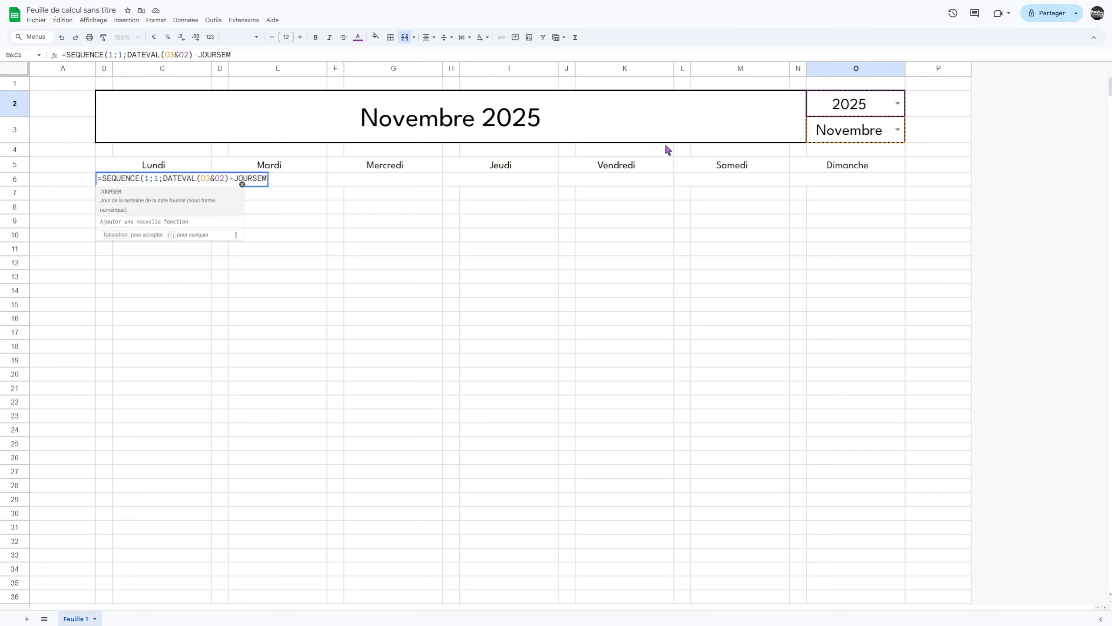
type("(")
type("DATEVAL")
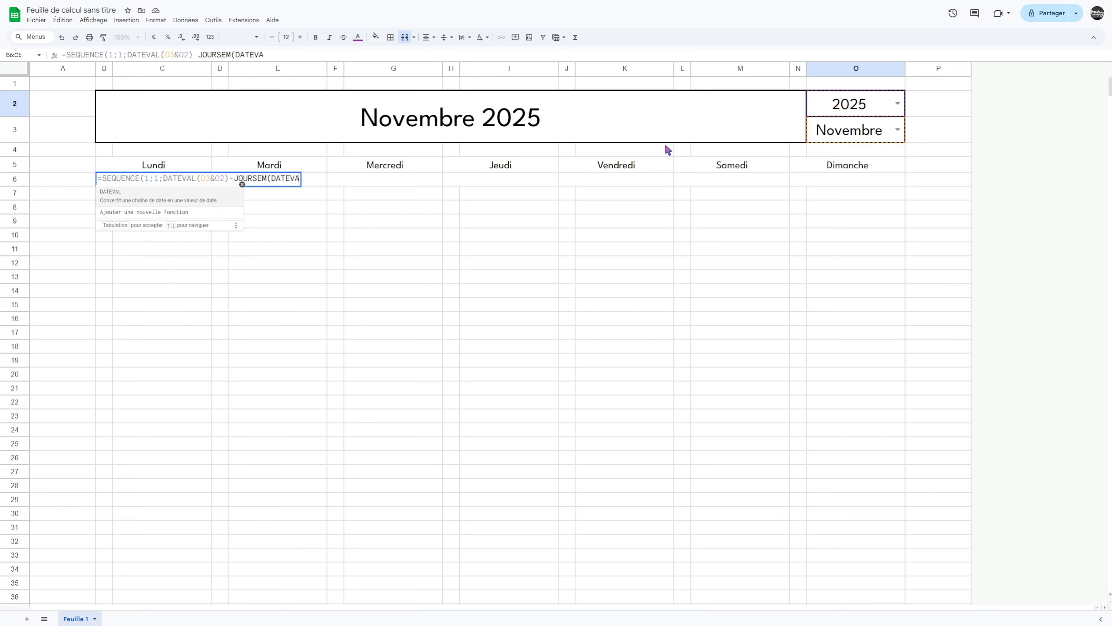
type("(")
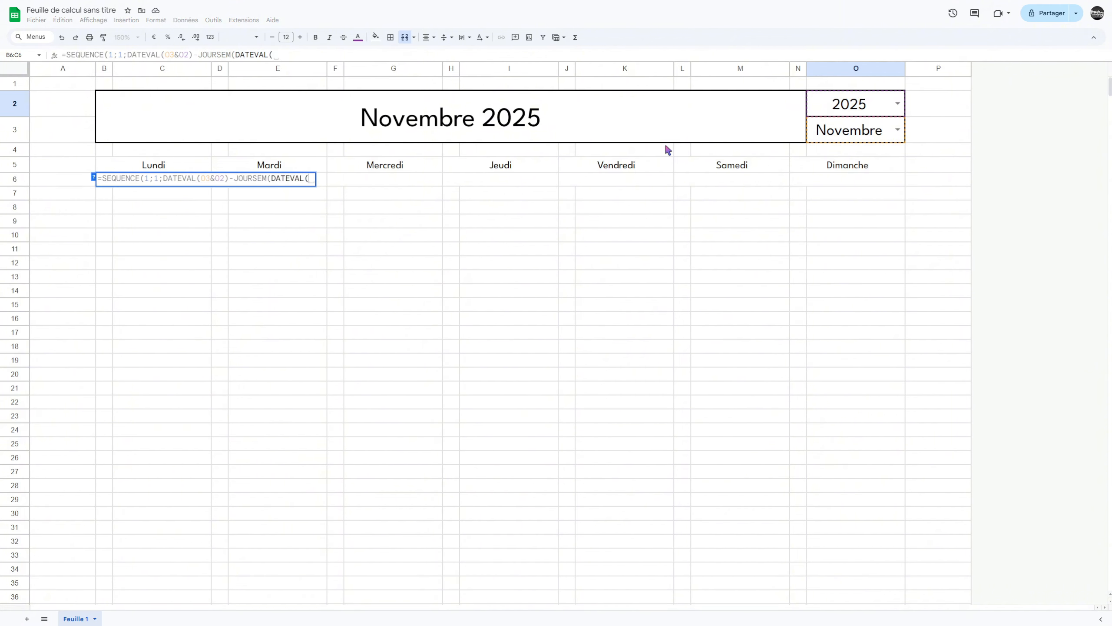
left_click(845, 131)
type("&")
left_click(850, 105)
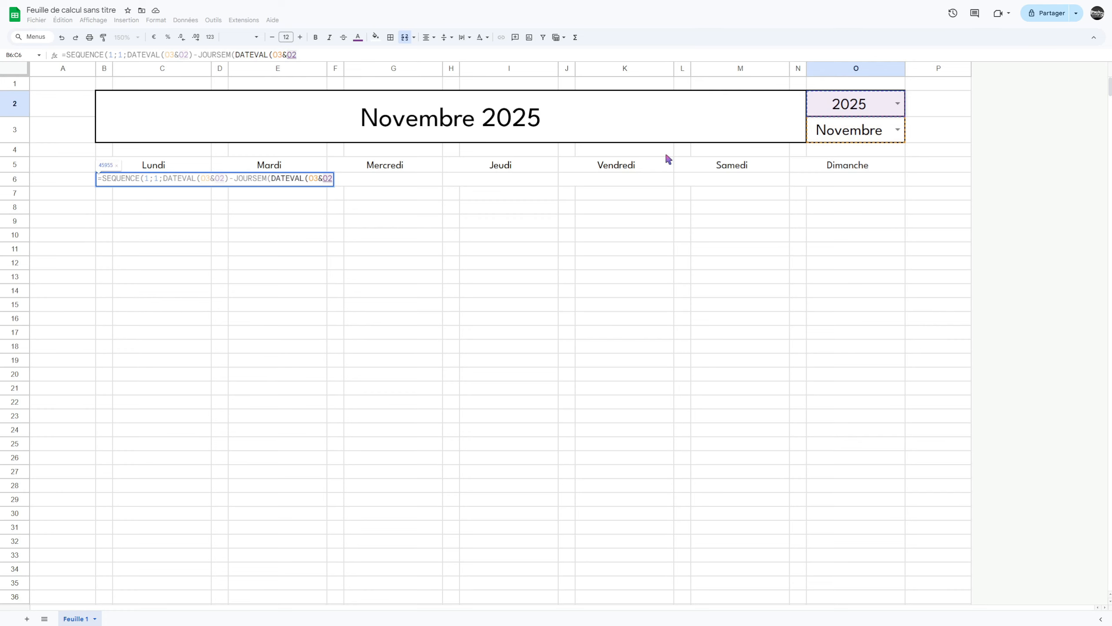
type(")-2")
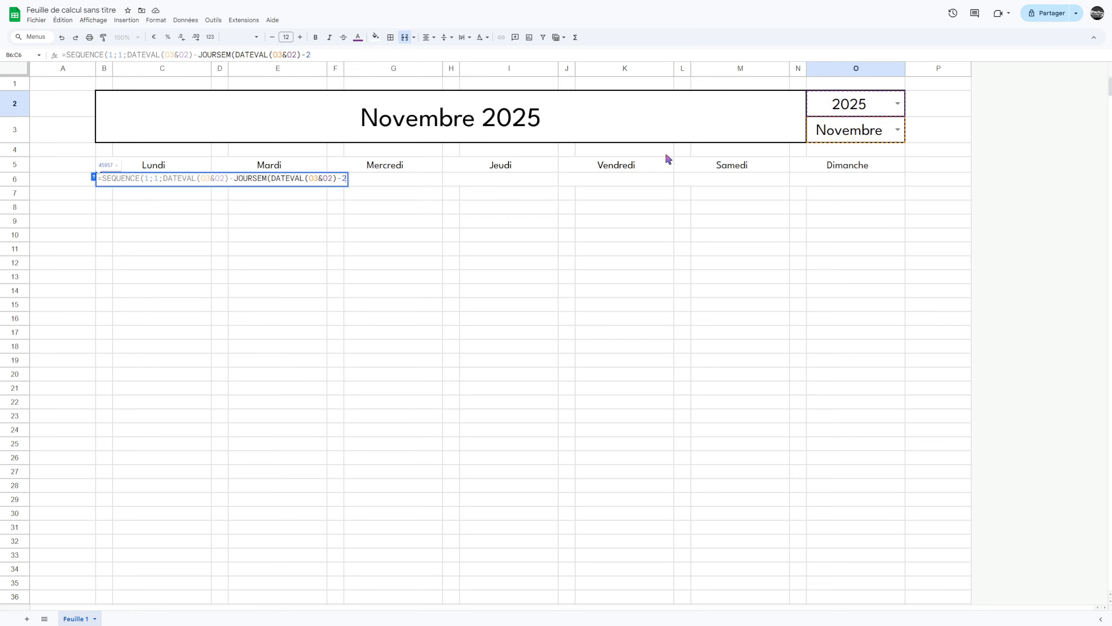
key("Return")
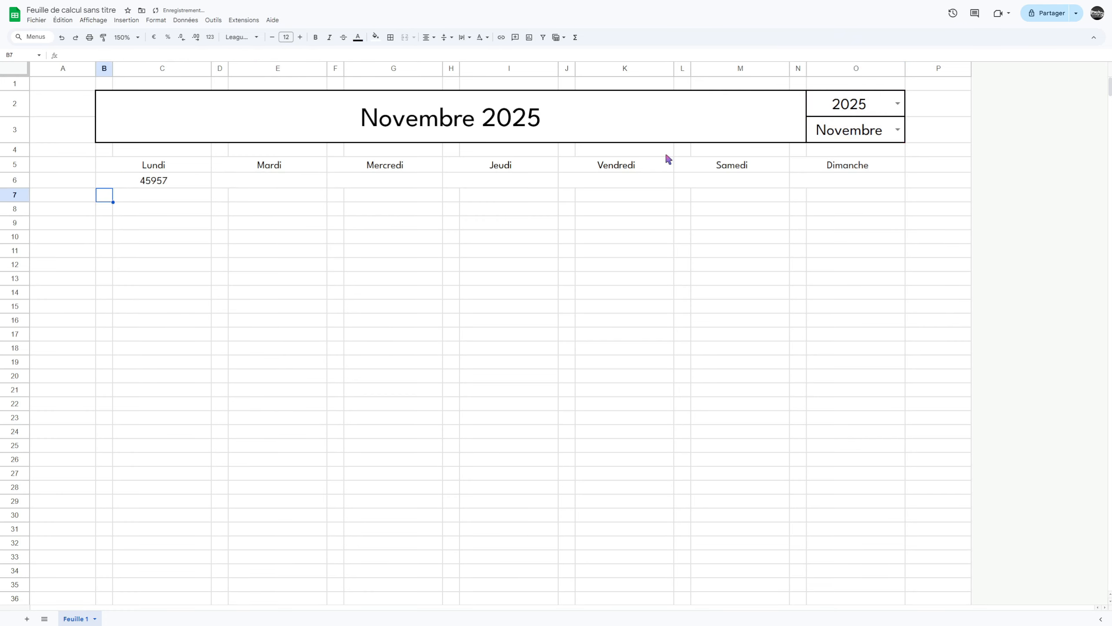
Format the result in B6:C6 under Lundi as a date.
left_click(170, 180)
left_click(156, 19)
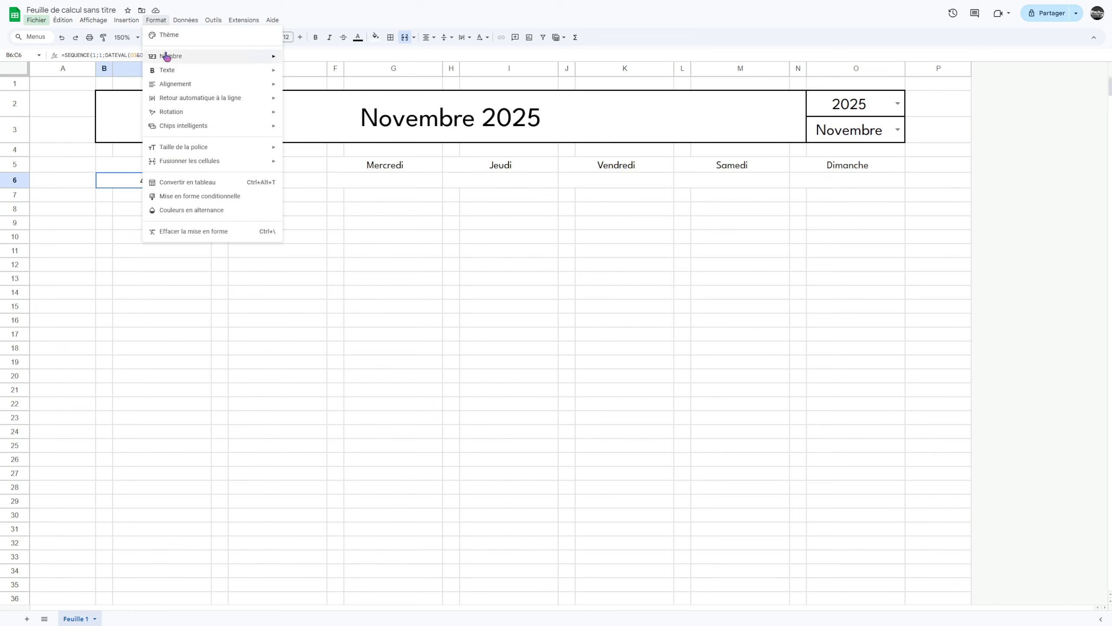
mouse_move(174, 55)
left_click(346, 268)
left_click(225, 243)
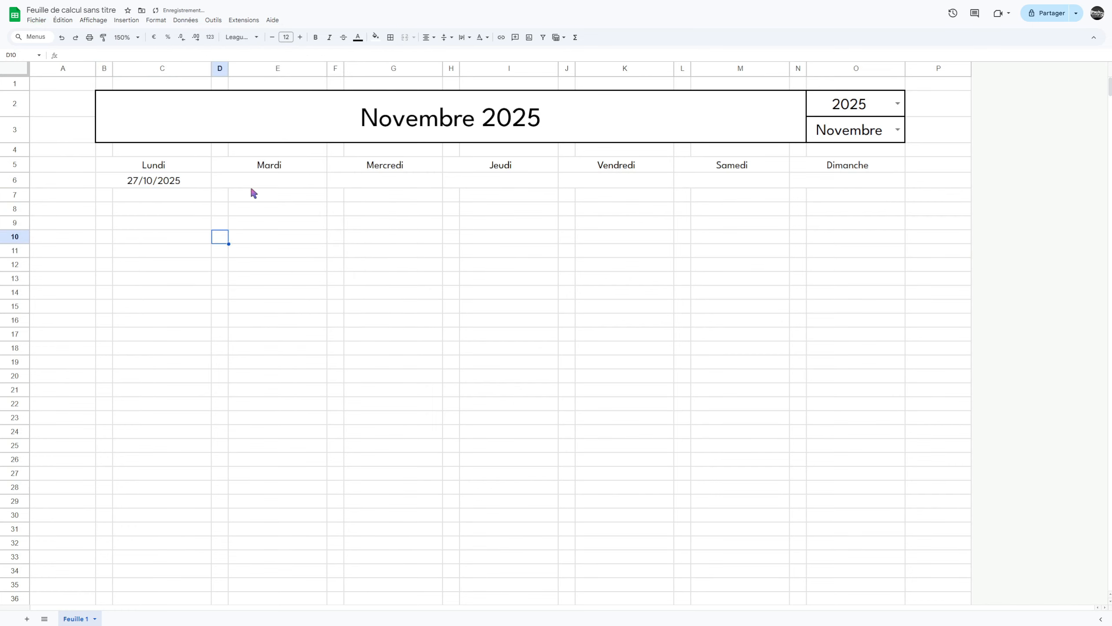
Enter =B6+1 in the merged cell D6:E6 under Mardi.
left_click(253, 174)
type("=B6")
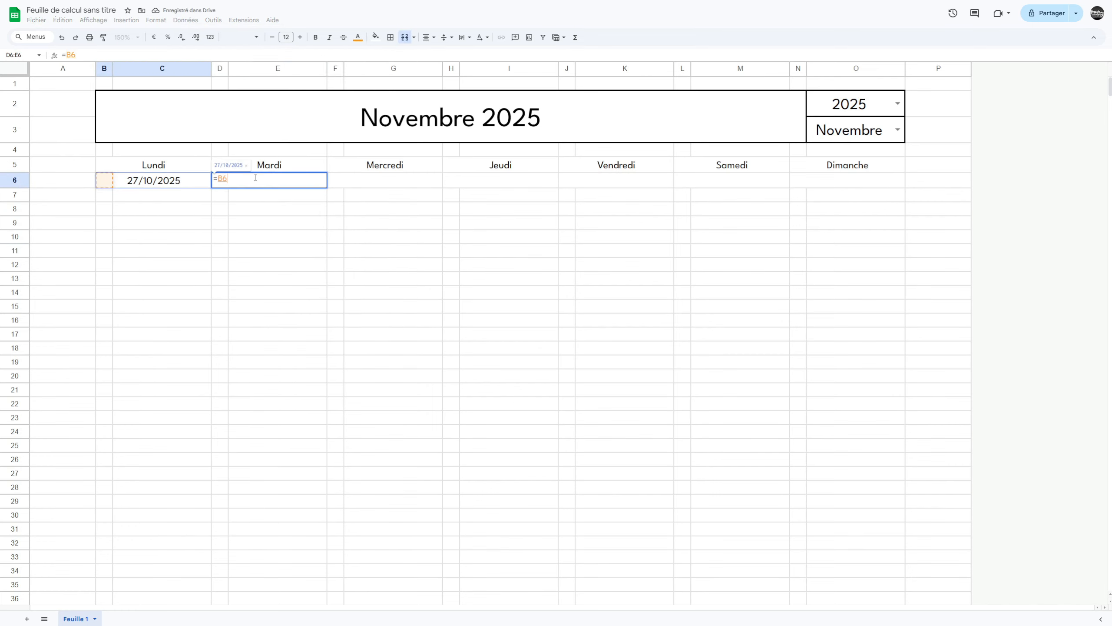
type("+1")
key("Return")
Copy the D6:E6 date formula across row 6 into the five following merged cells, from F6:G6 through N6:O6.
left_click(298, 186)
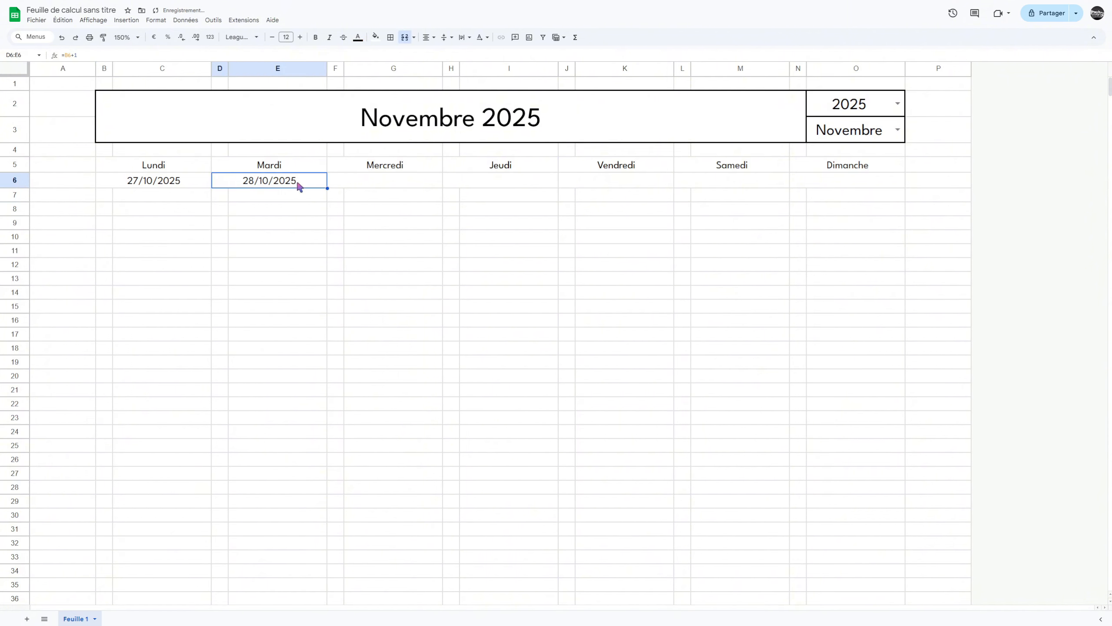
left_click(426, 186)
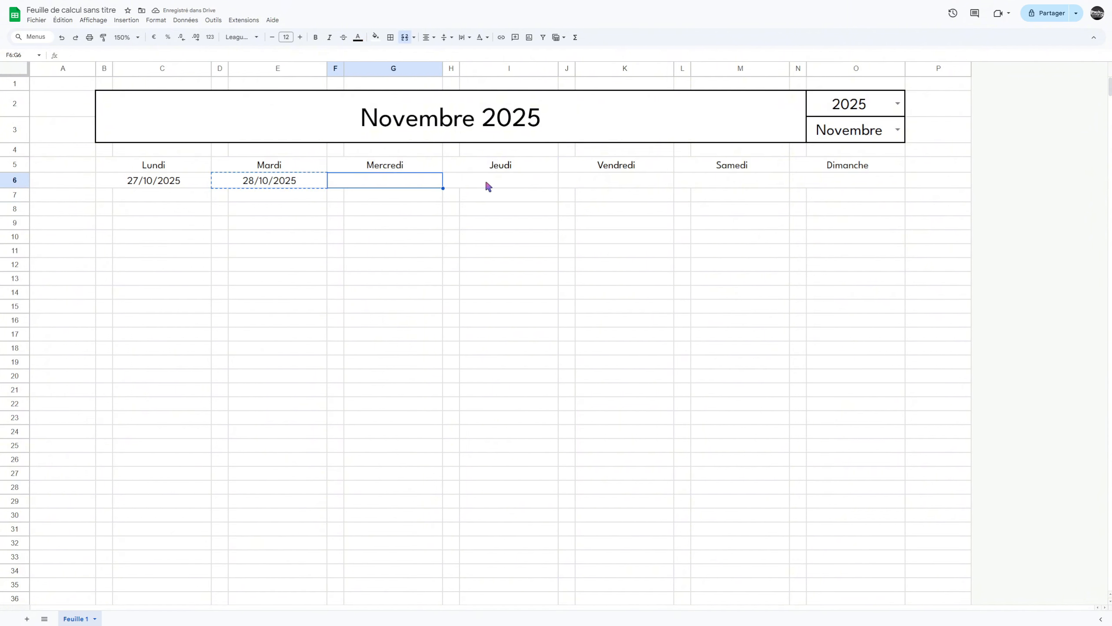
type("29/10/2025")
left_click(504, 182)
key("ctrl+v")
left_click(622, 182)
key("ctrl+v")
left_click(735, 182)
type("01/11/2025")
left_click(807, 186)
key("ctrl+v")
left_click(638, 242)
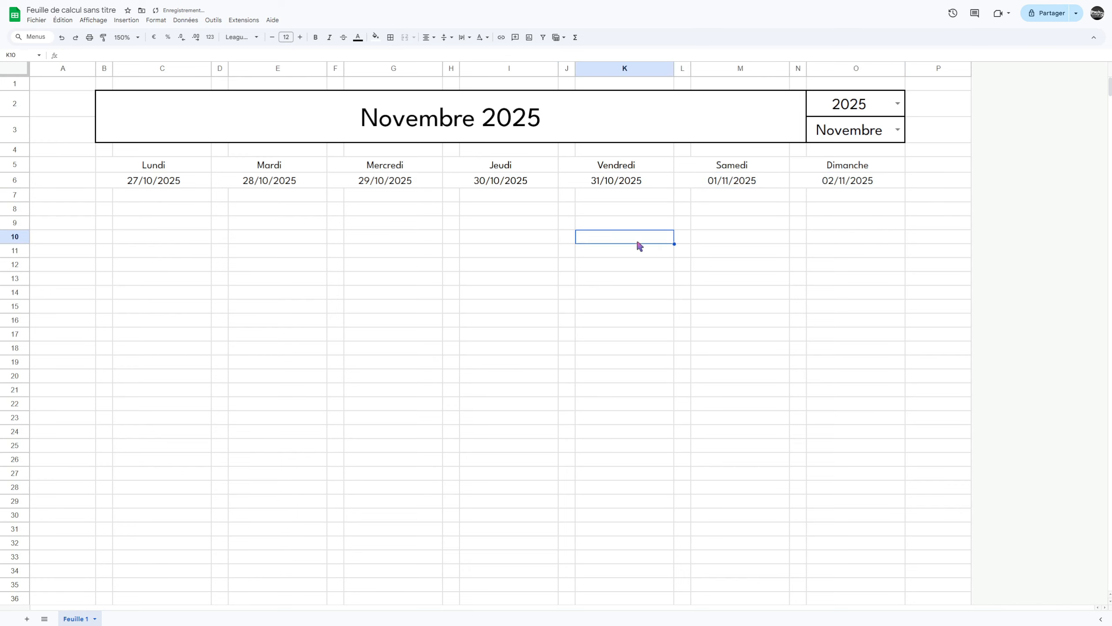
Insert checkboxes in rows 7 to 11 of the narrow columns B, D, F, H, J, L and N.
left_click_drag(108, 195, 108, 252)
left_click_drag(218, 198, 213, 254)
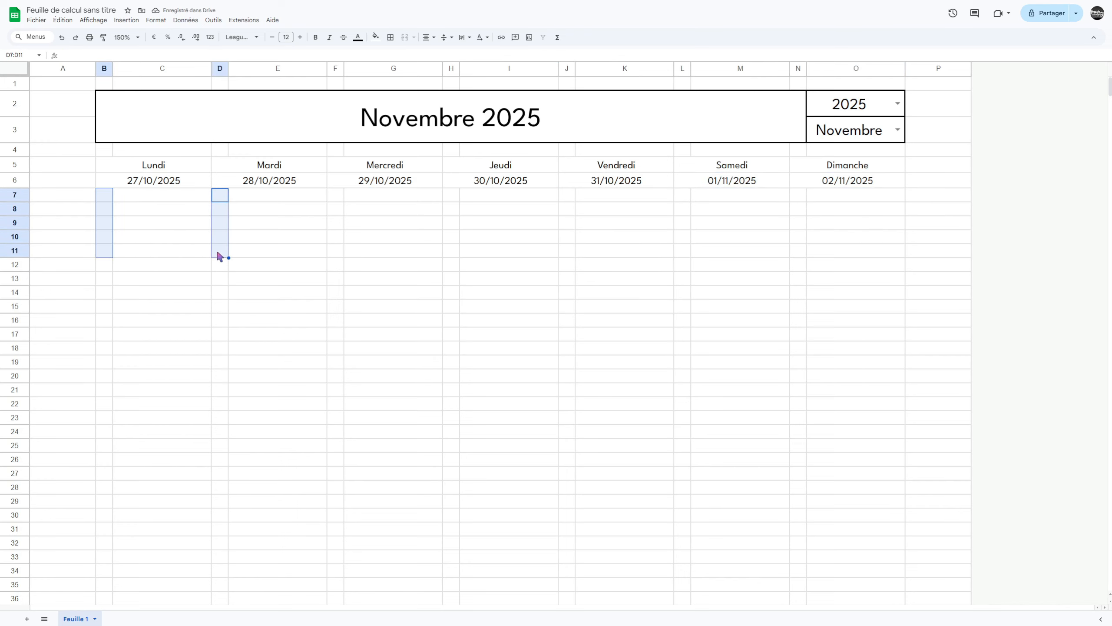
left_click_drag(334, 193, 335, 257)
left_click(452, 197, "ctrl")
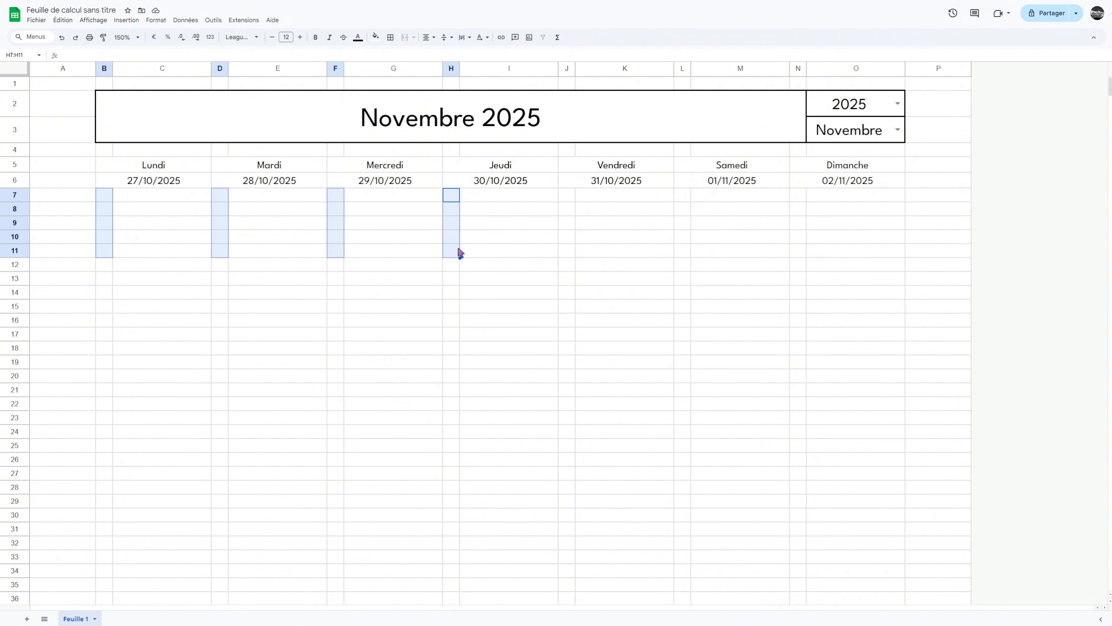
left_click_drag(560, 197, 569, 254)
left_click_drag(682, 196, 685, 214)
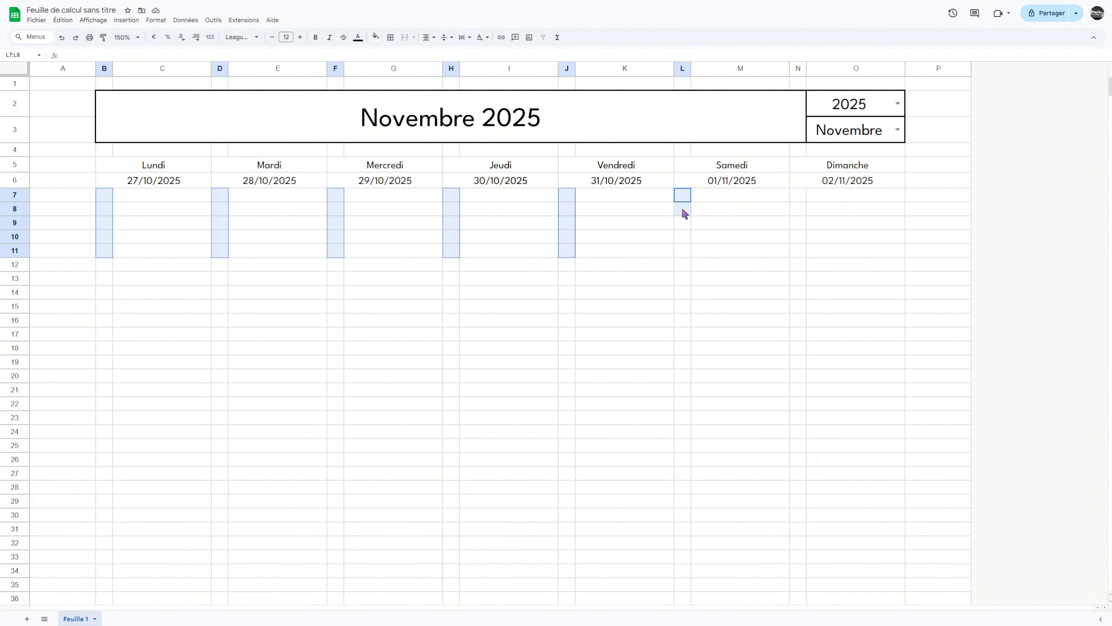
left_click(797, 196, "ctrl")
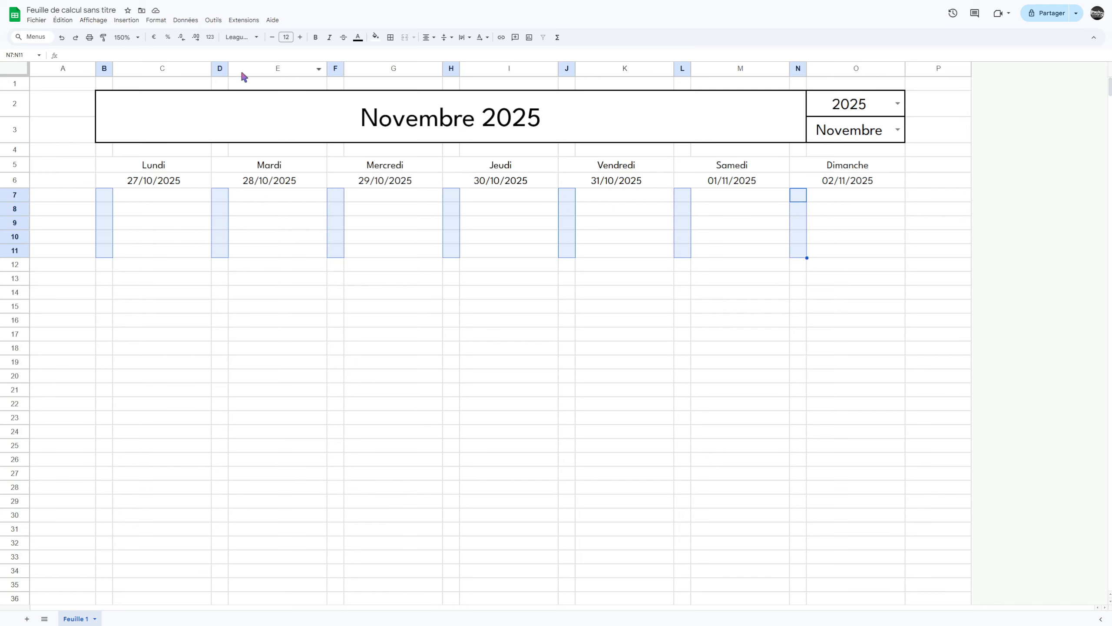
left_click(129, 20)
left_click(146, 221)
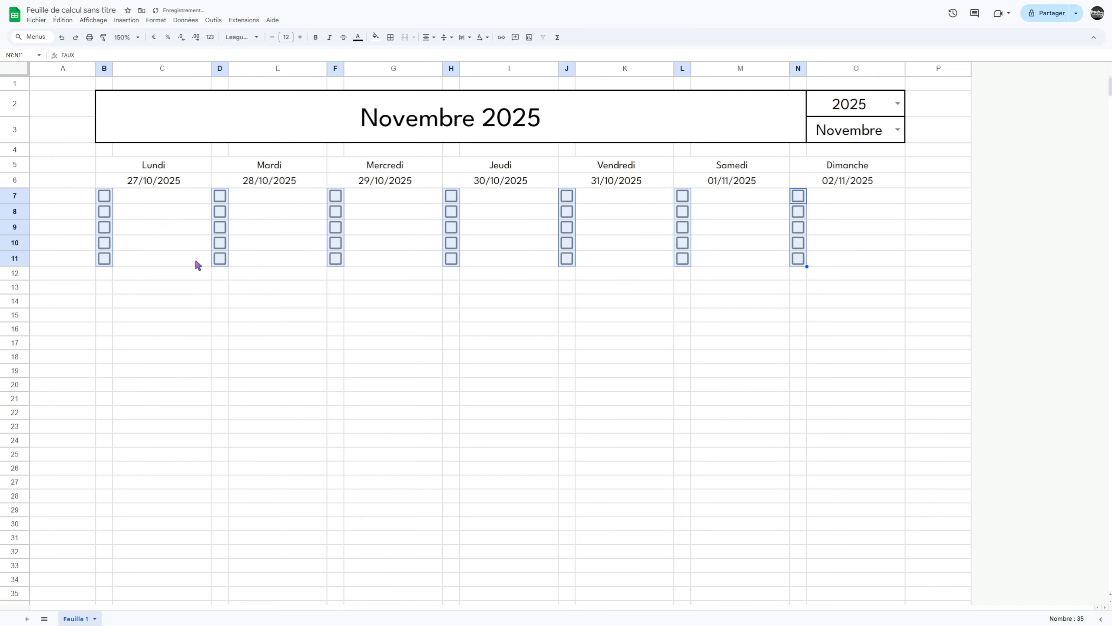
left_click(178, 288)
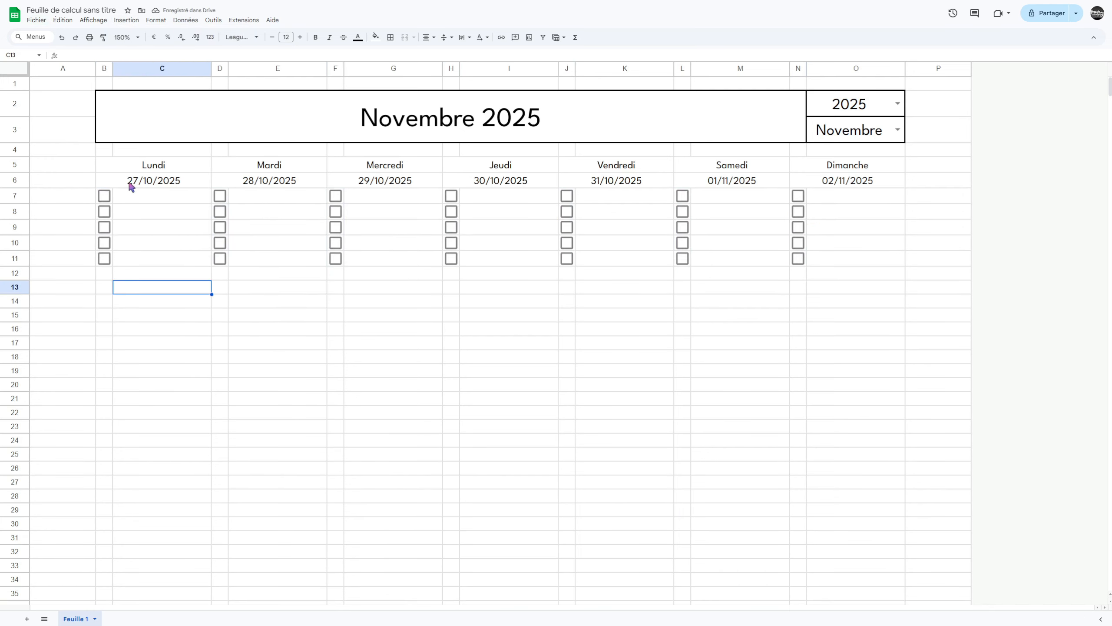
Set the height of row 5 with the weekday headings to 50 pixels.
right_click(16, 165)
left_click(77, 305)
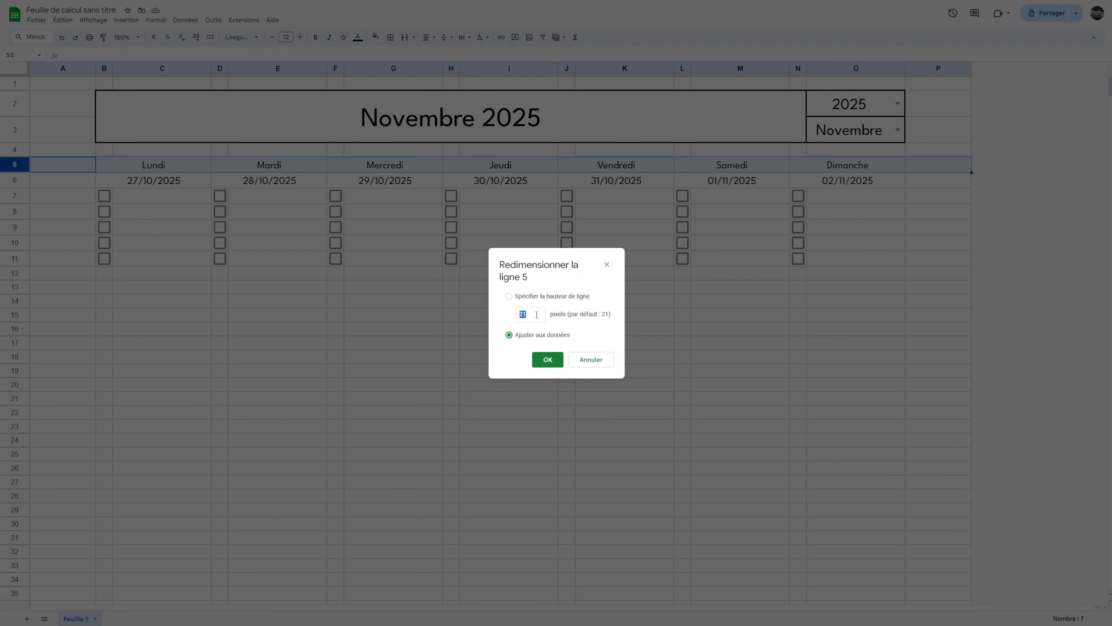
left_click(536, 315)
type("50")
key("Return")
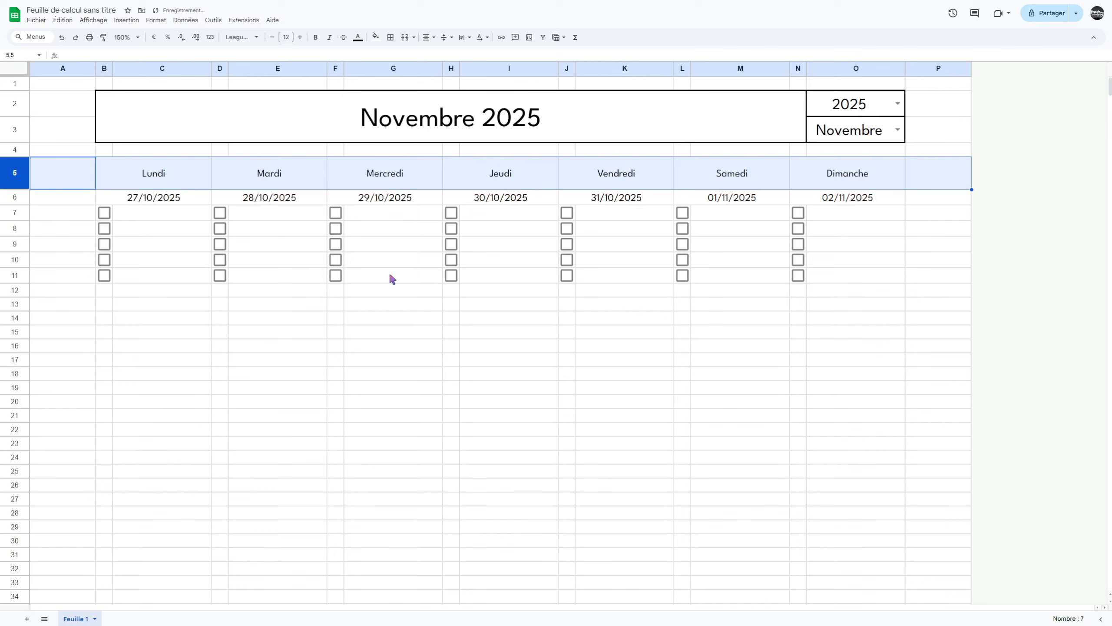
left_click(93, 373)
Set the height of date row 6 to 40 pixels.
right_click(18, 194)
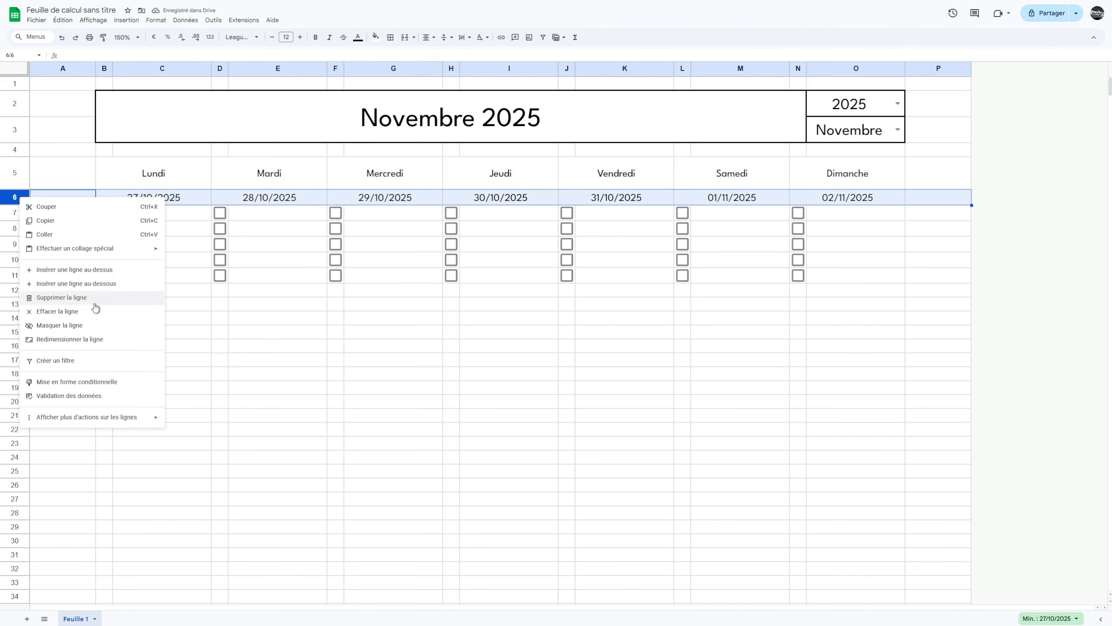
left_click(86, 340)
left_click(541, 315)
type("40")
key("Return")
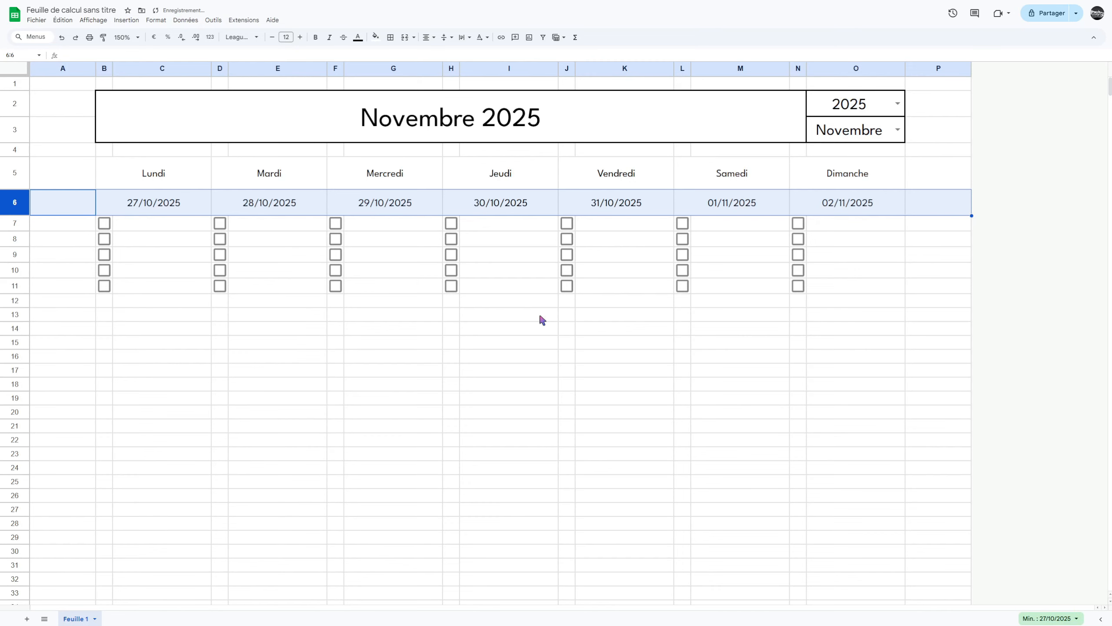
left_click(237, 370)
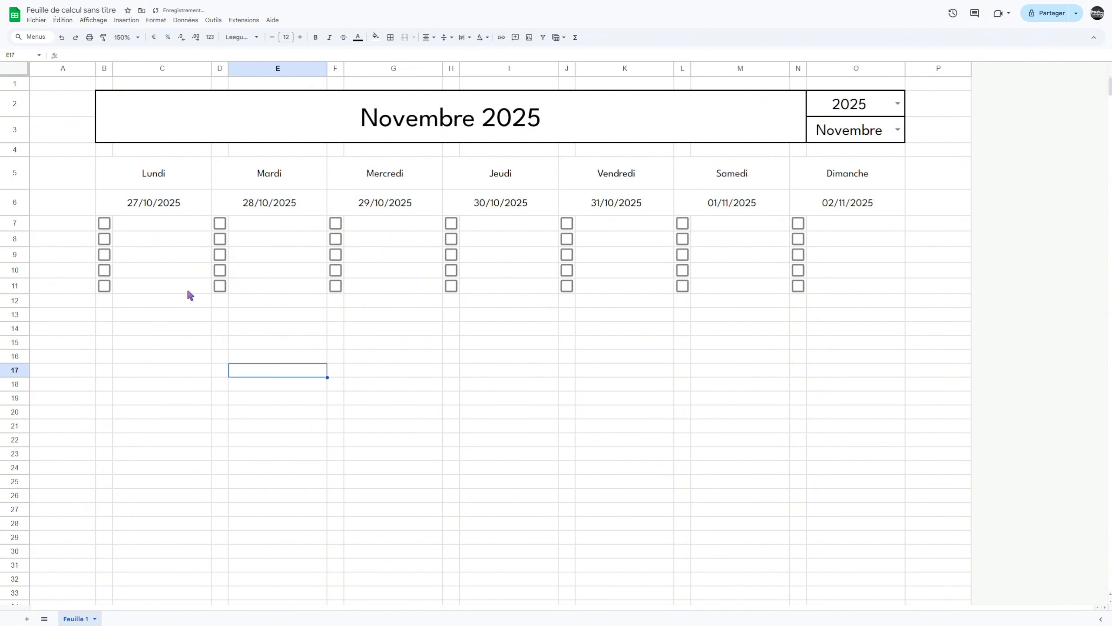
Increase the font size of the weekday headings Lundi through Dimanche in B5:O5 to 21.
left_click(162, 207)
left_click_drag(163, 177, 824, 173)
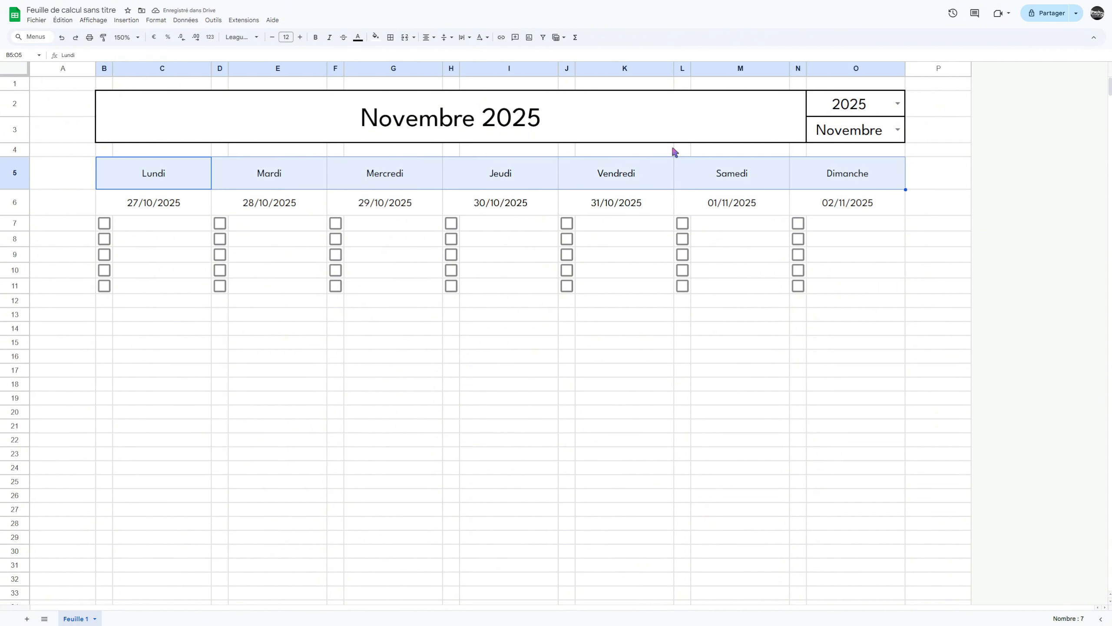
left_click(300, 37)
left_click(300, 38)
left_click(300, 37)
left_click(299, 37)
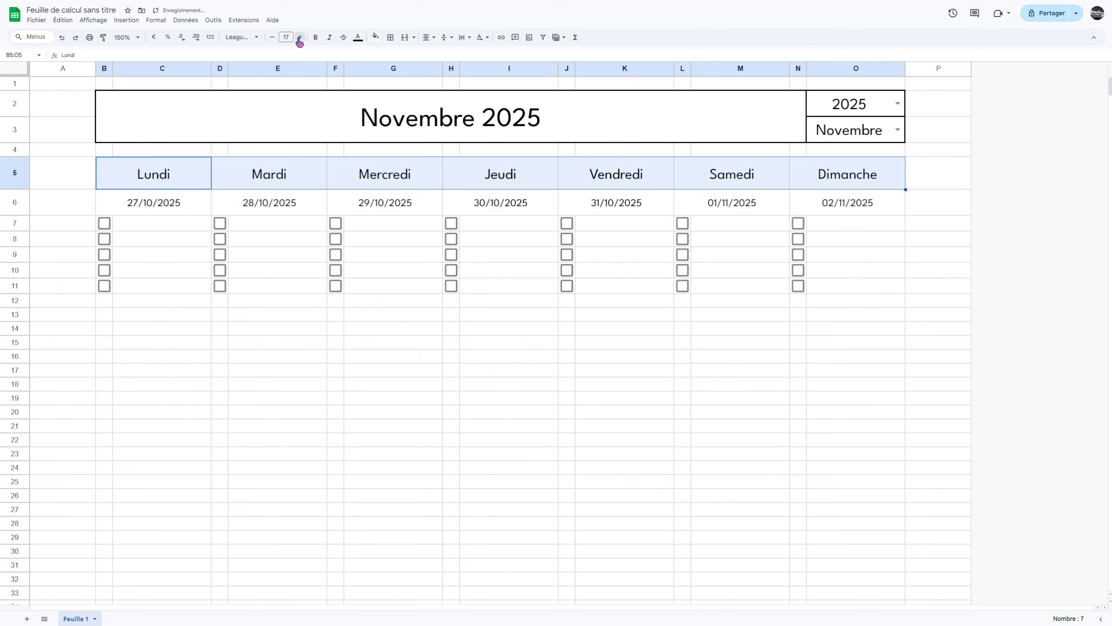
left_click(299, 37)
left_click(300, 38)
left_click(300, 37)
Increase the font size of the dates in B6:O6 to 14.
left_click_drag(170, 204, 833, 202)
left_click(300, 37)
left_click(300, 37)
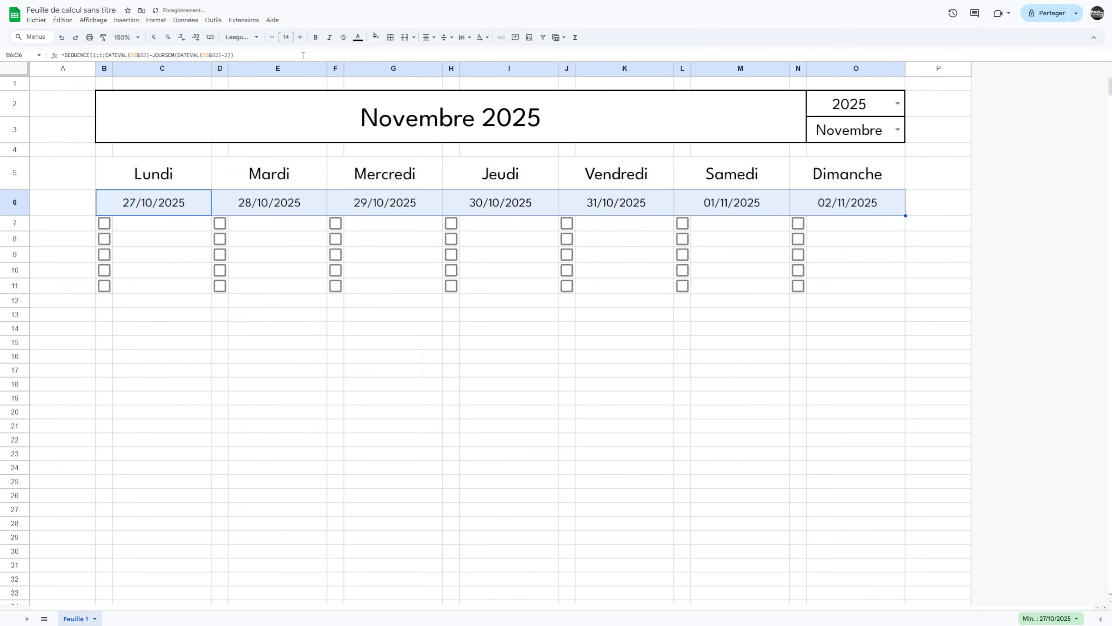
left_click(310, 327)
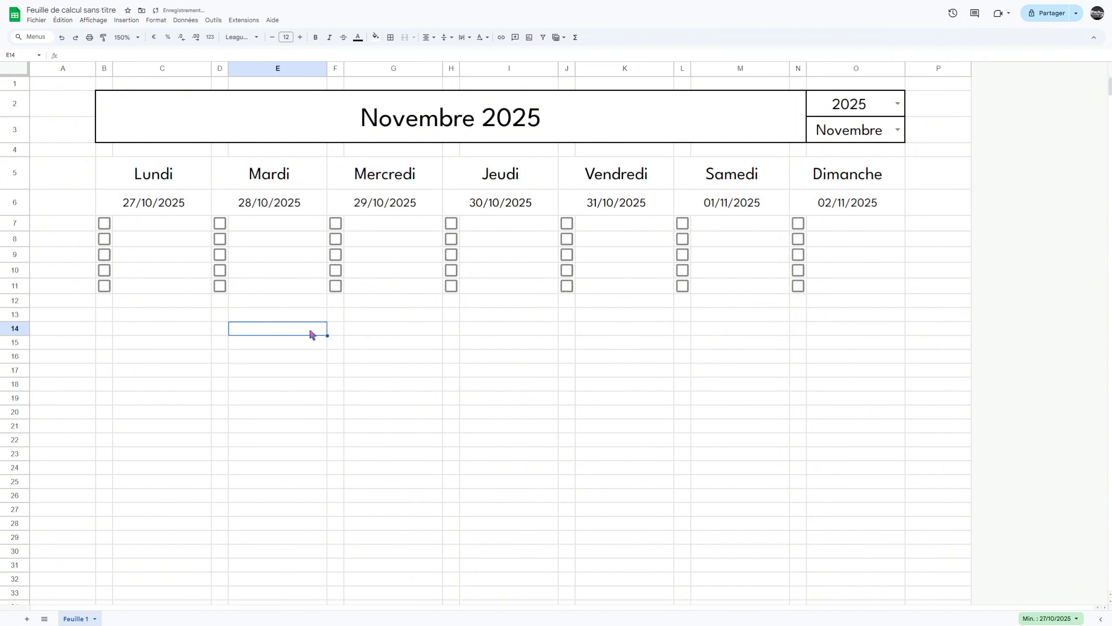
Copy the date cells B6:O6 to row 12, starting at B12.
left_click(169, 205)
left_click_drag(145, 204, 849, 203)
key("ctrl+c")
left_click(106, 302)
key("ctrl+v")
left_click(138, 329)
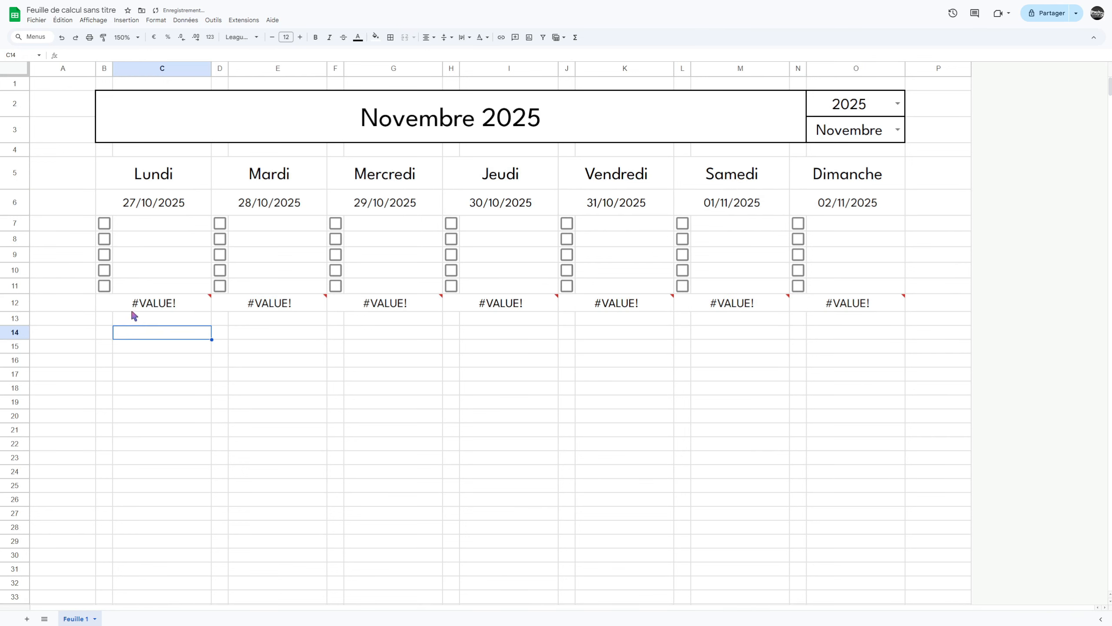
Clear the contents of the copied date cells B12:O12, keeping their merged layout and formatting.
left_click_drag(133, 306, 810, 304)
key("Delete")
left_click_drag(495, 371, 451, 368)
Enter =N6+1 in the merged cell B12:C12 under Lundi.
left_click(166, 303)
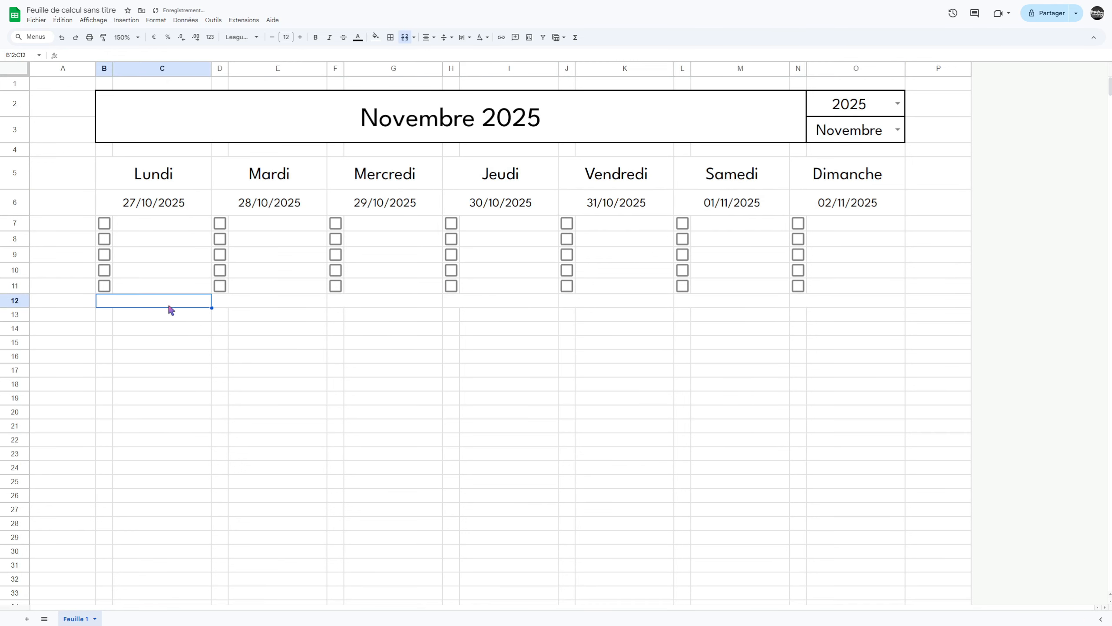
type("=")
left_click(811, 205)
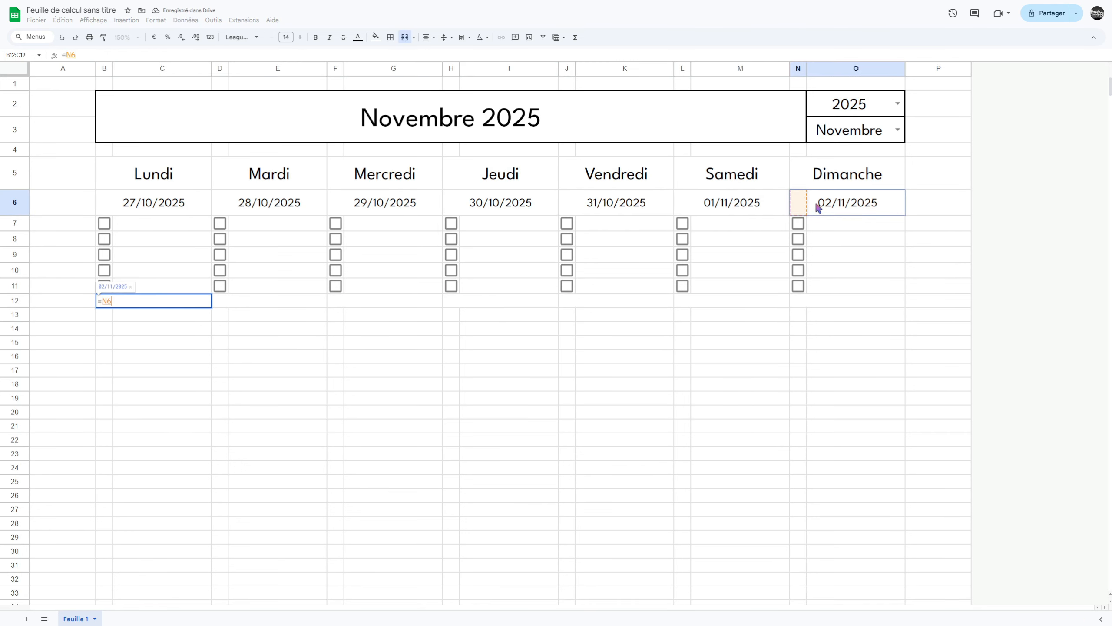
type("+1")
key("Return")
left_click(281, 318)
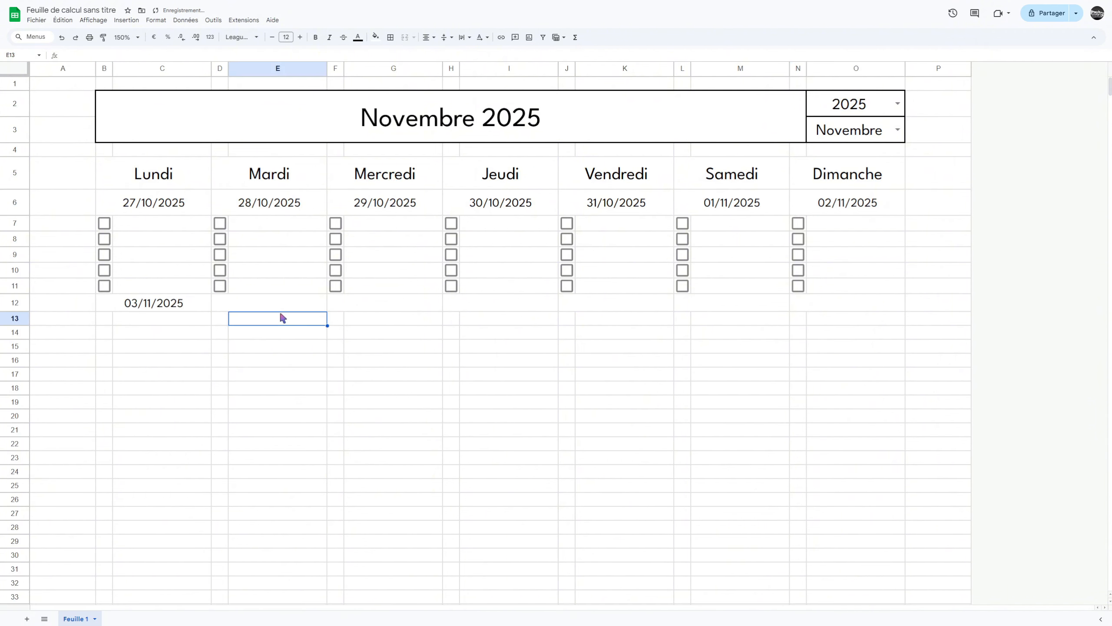
Enter a formula adding 1 to the date in B12 in the merged cell D12:E12 under Mardi.
left_click(276, 306)
type("=")
left_click(184, 305)
type("+1")
key("Return")
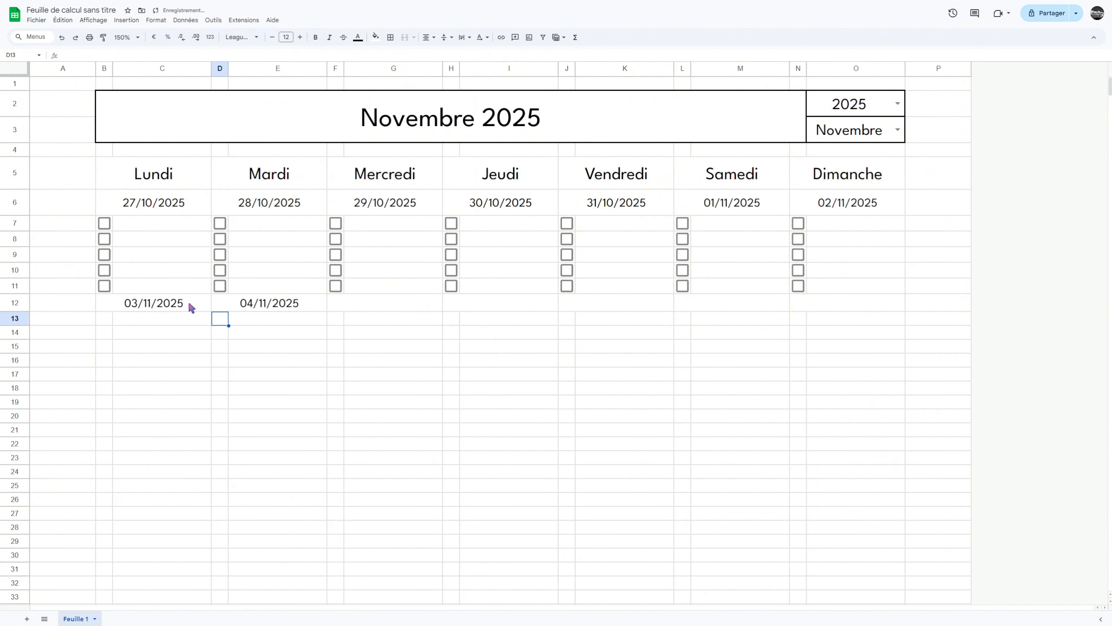
Copy the D12:E12 date formula across row 12 into the merged cells F12:G12 through N12:O12.
left_click(263, 307)
key("ctrl+c")
left_click_drag(375, 308, 814, 306)
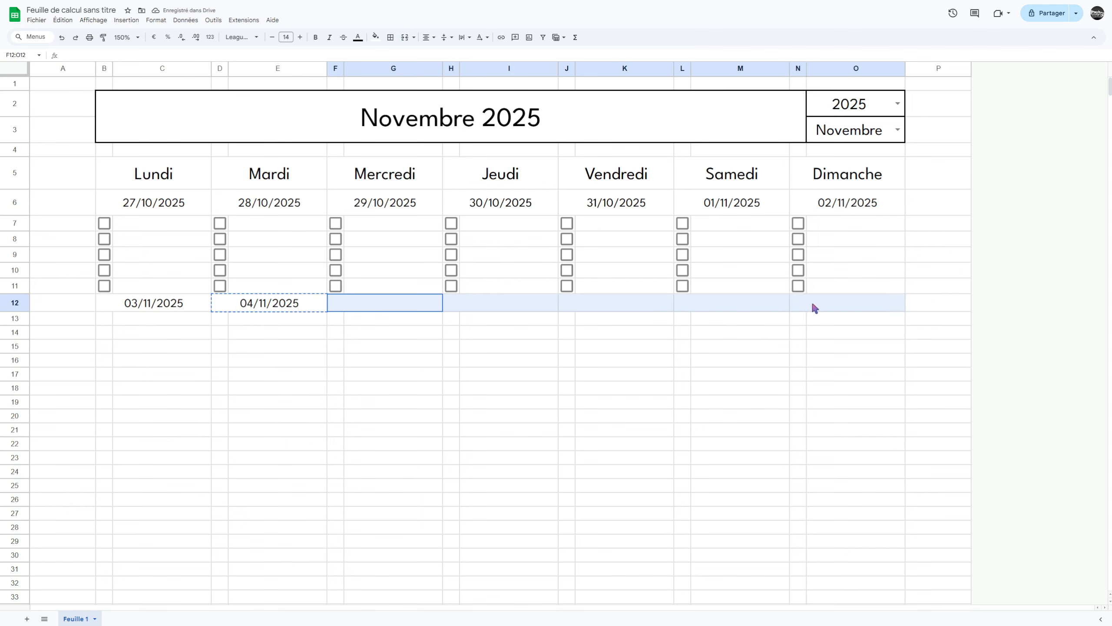
key("ctrl+v")
left_click(508, 361)
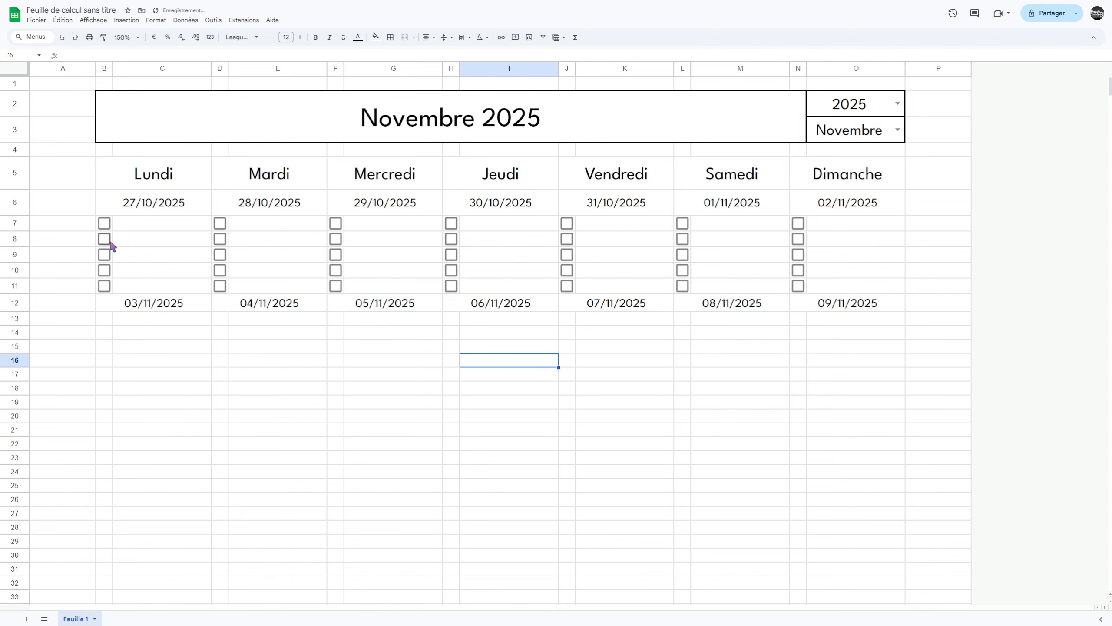
Copy the checkbox rows A7:P11 to the rows below the second week's dates, starting at A13.
left_click_drag(80, 222, 915, 296)
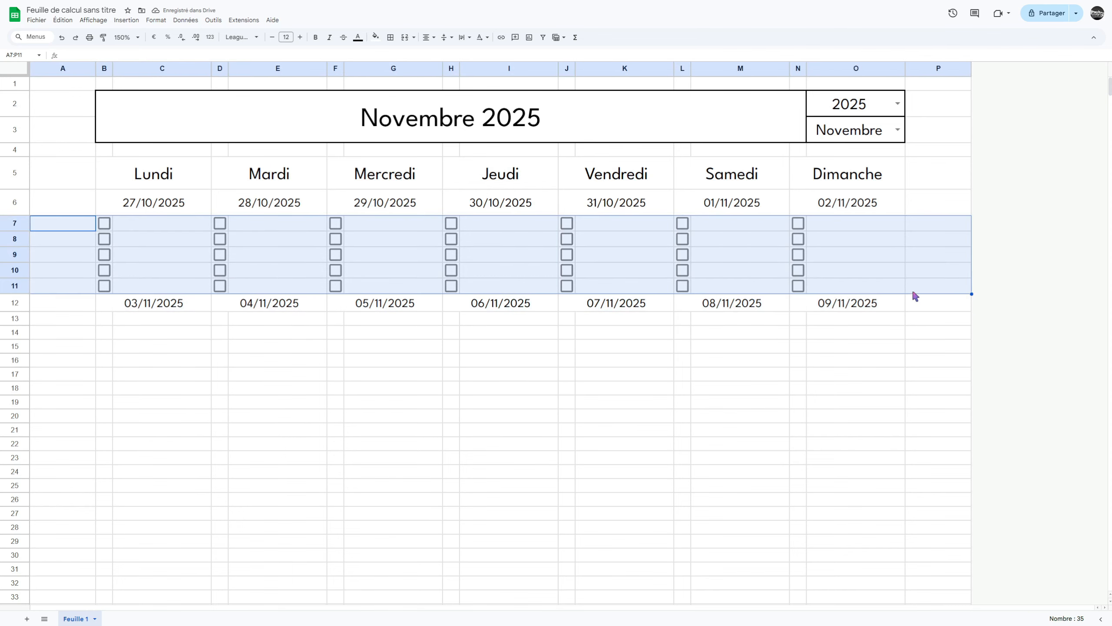
key("ctrl+c")
left_click(82, 314)
key("ctrl+v")
left_click(74, 255)
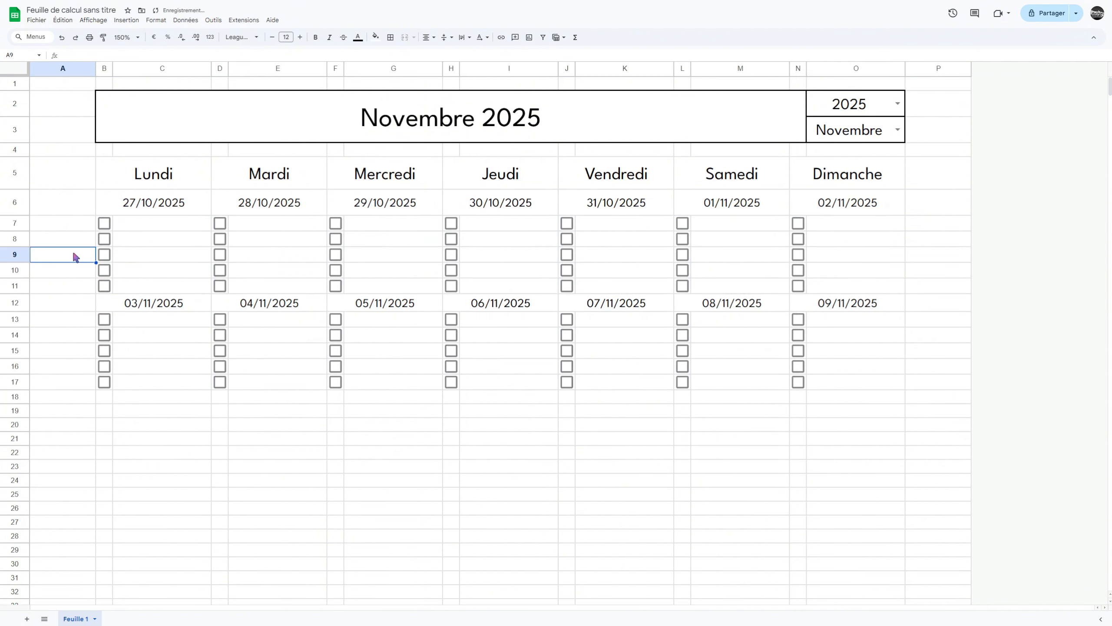
Set the height of date rows 6 and 12 to 40 pixels.
scroll(87, 252, "down", 2)
left_click(18, 237)
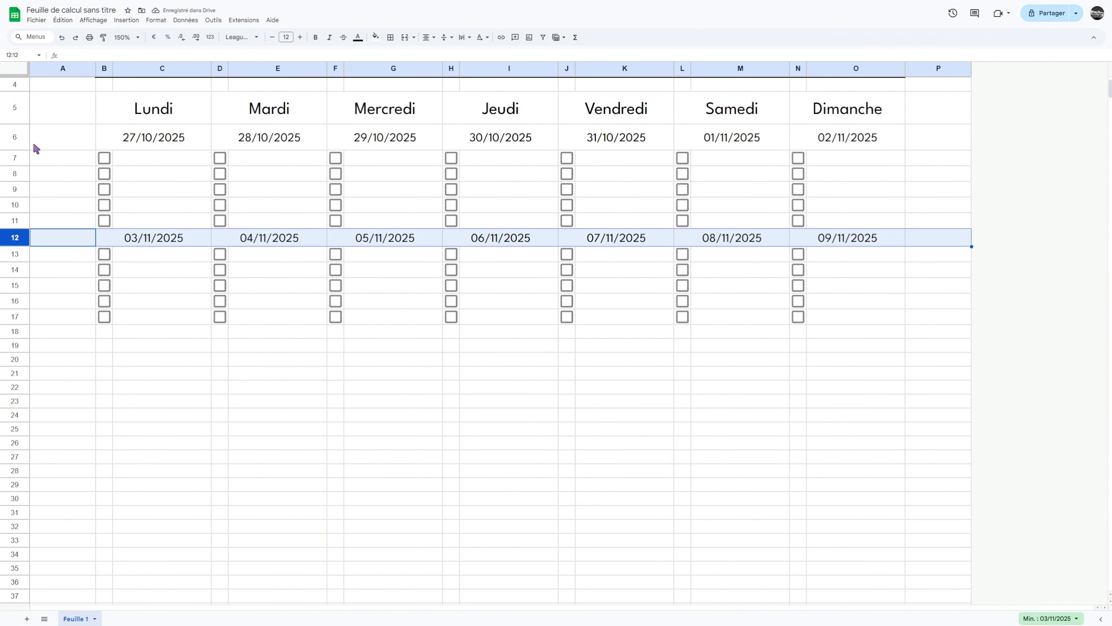
left_click(14, 137, "ctrl")
right_click(18, 137)
left_click(68, 187)
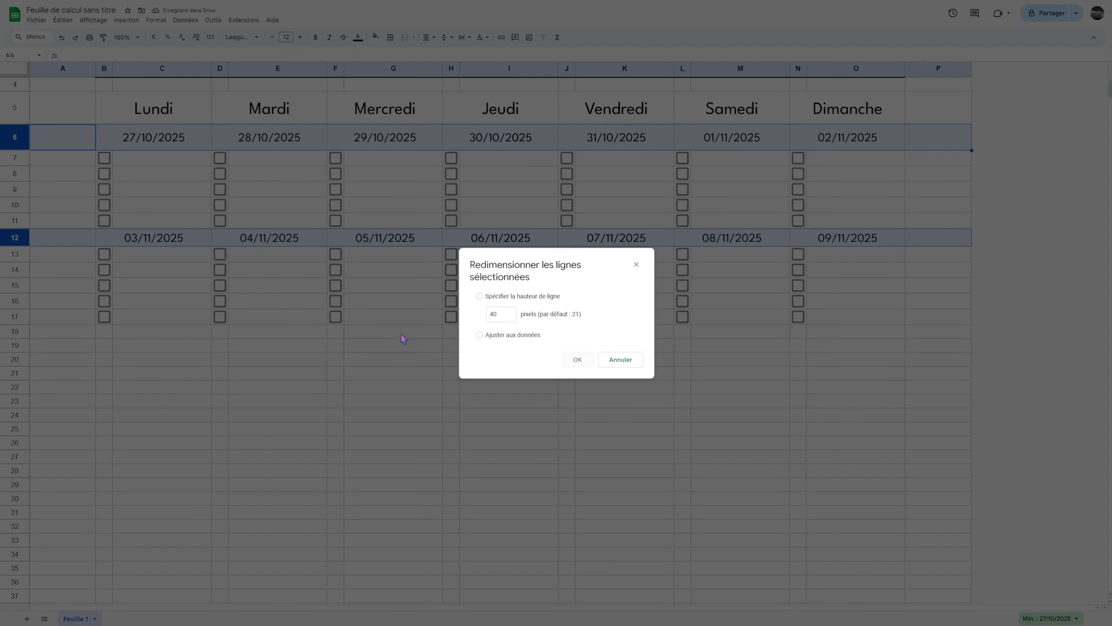
left_click(501, 314)
left_click(577, 360)
left_click(162, 381)
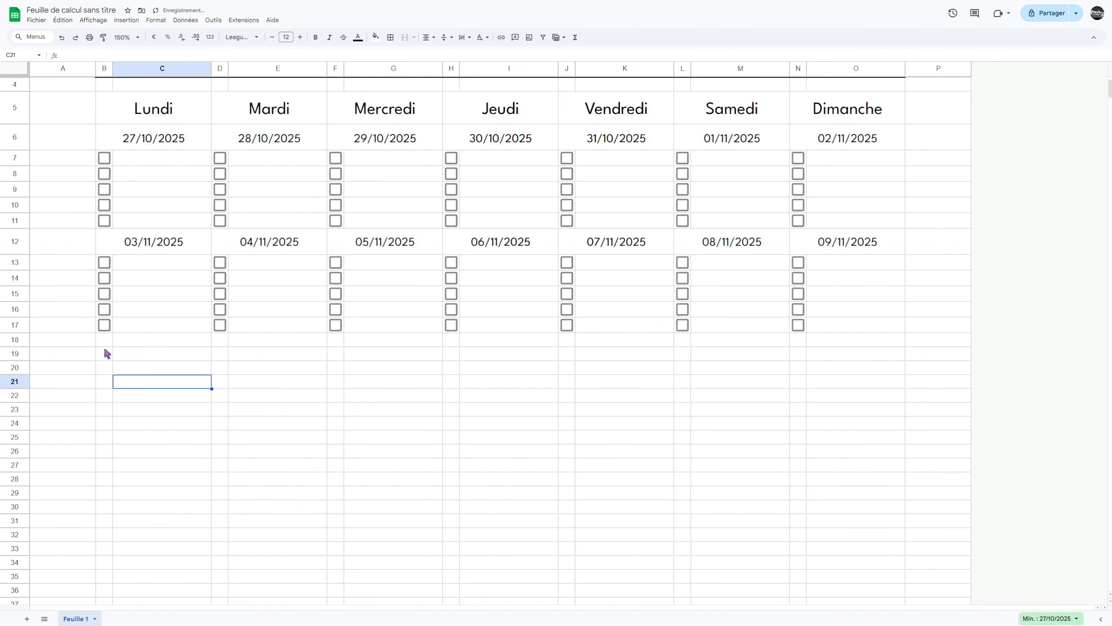
Copy the week block in rows 12 to 17 and paste it at rows 18 and 24.
left_click_drag(22, 242, 22, 324)
key("ctrl+c")
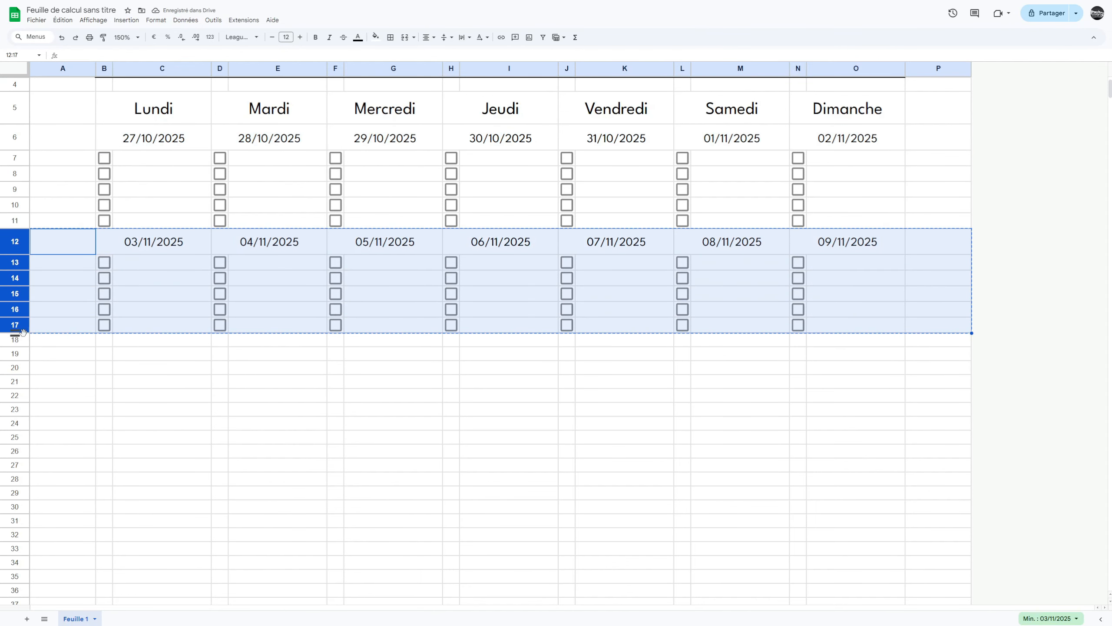
left_click(24, 346)
key("ctrl+v")
left_click(14, 444)
key("ctrl+v")
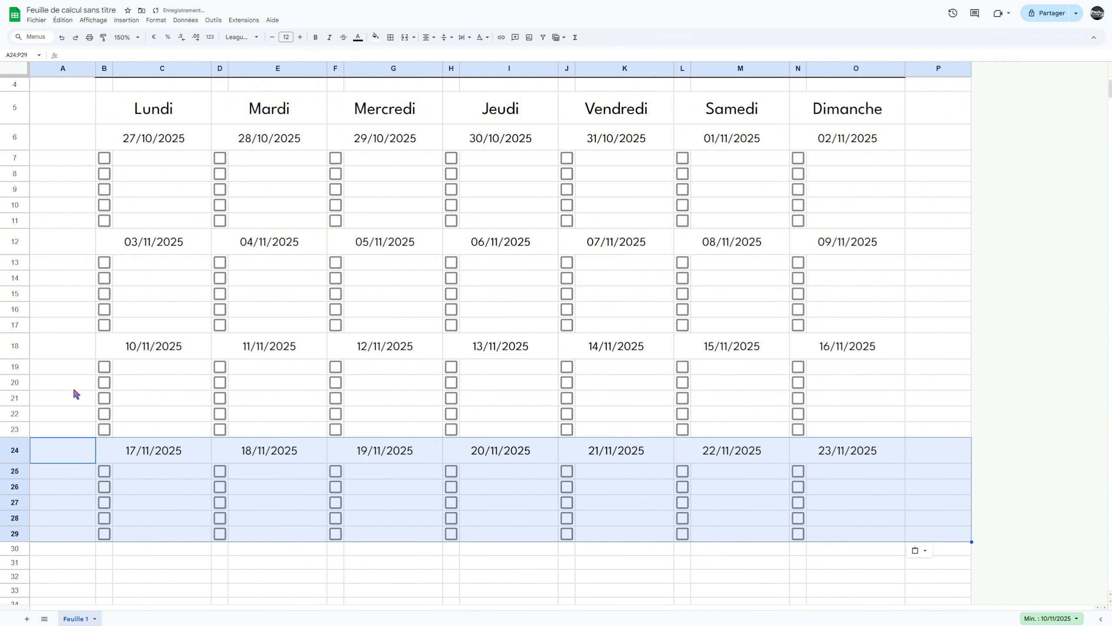
Paste the same copied week block at rows 30 and 36.
scroll(44, 412, "down", 3)
left_click(14, 417)
key("ctrl+v")
scroll(98, 399, "down", 1)
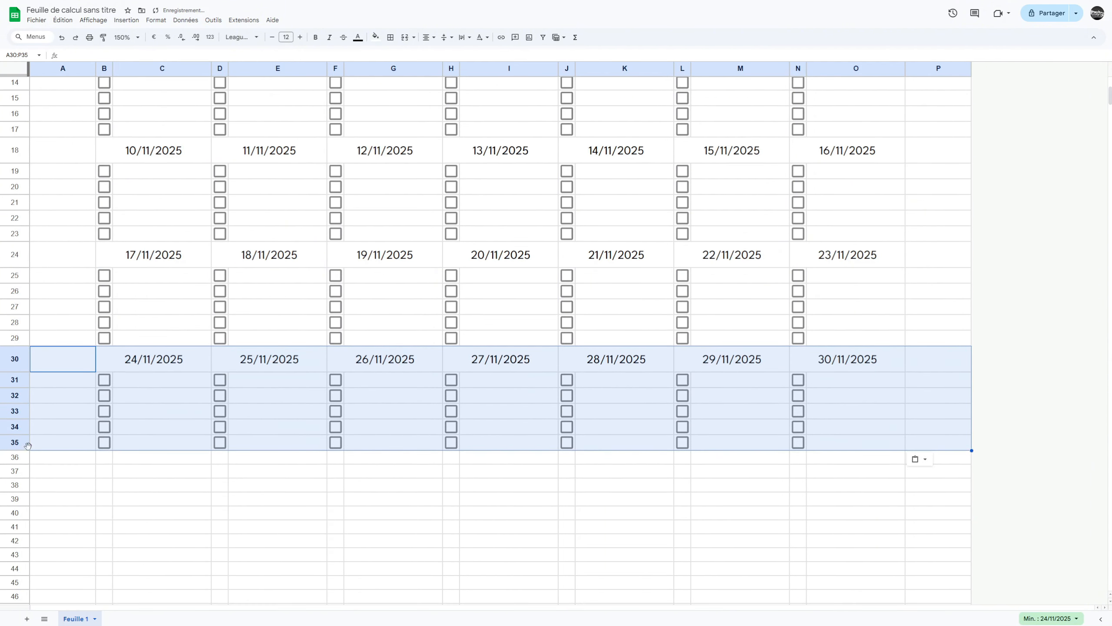
left_click(17, 457)
key("ctrl+v")
Check the Lundi date formulas of each week in rows 6, 12, 18, 24, 30 and 36.
scroll(61, 344, "up", 3)
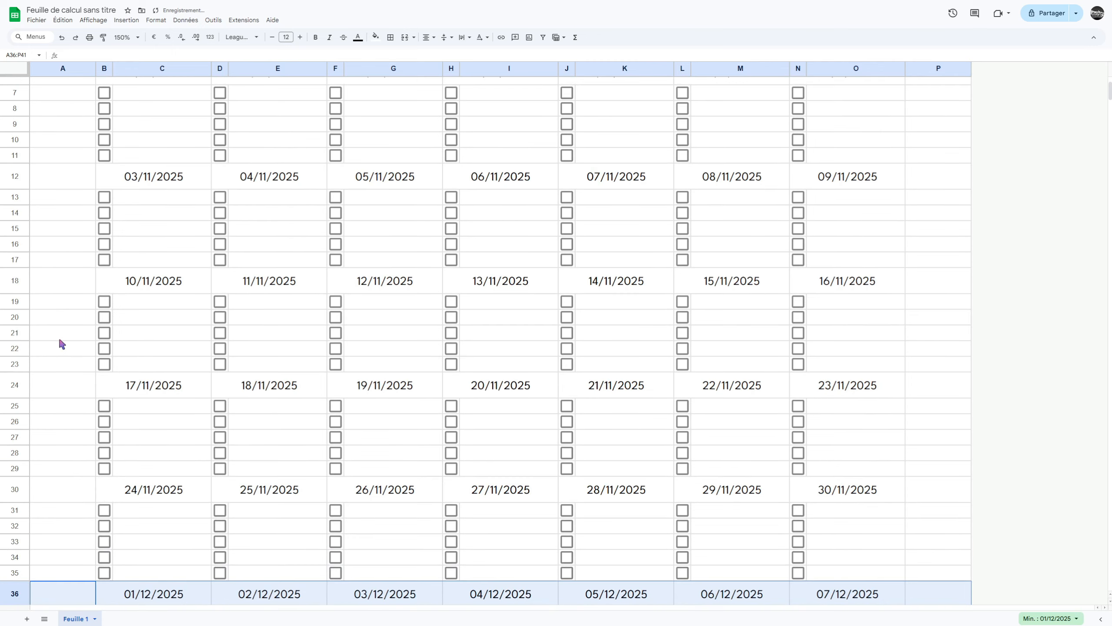
scroll(61, 344, "up", 3)
left_click(165, 210)
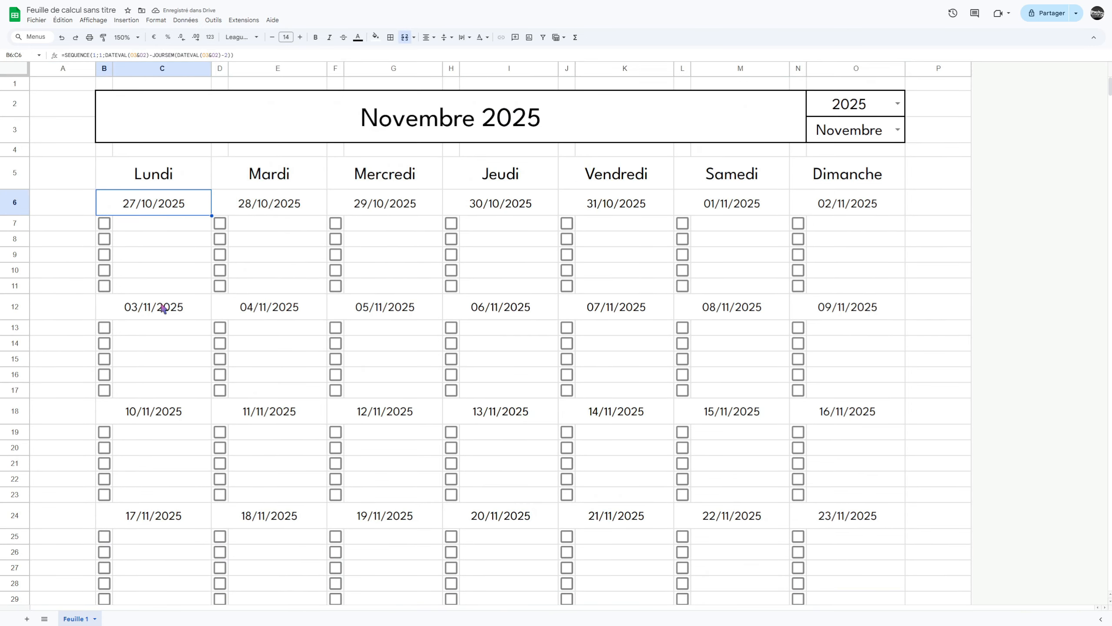
left_click(162, 309)
left_click(162, 412)
scroll(165, 406, "down", 3)
left_click(168, 390)
left_click(160, 489)
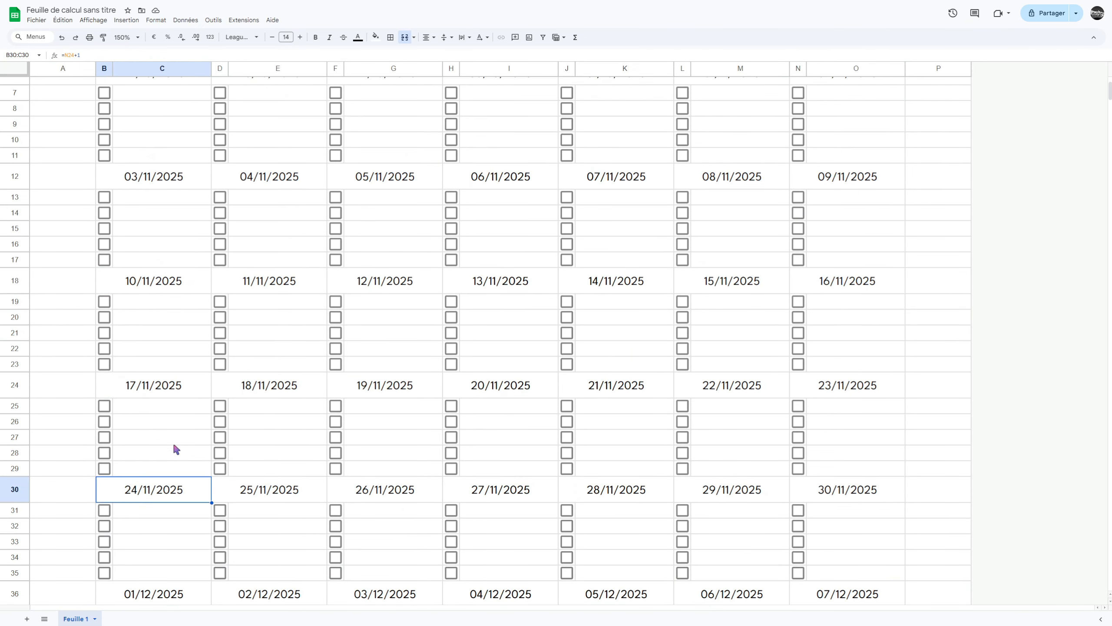
scroll(172, 443, "down", 3)
left_click(166, 462)
scroll(189, 420, "up", 6)
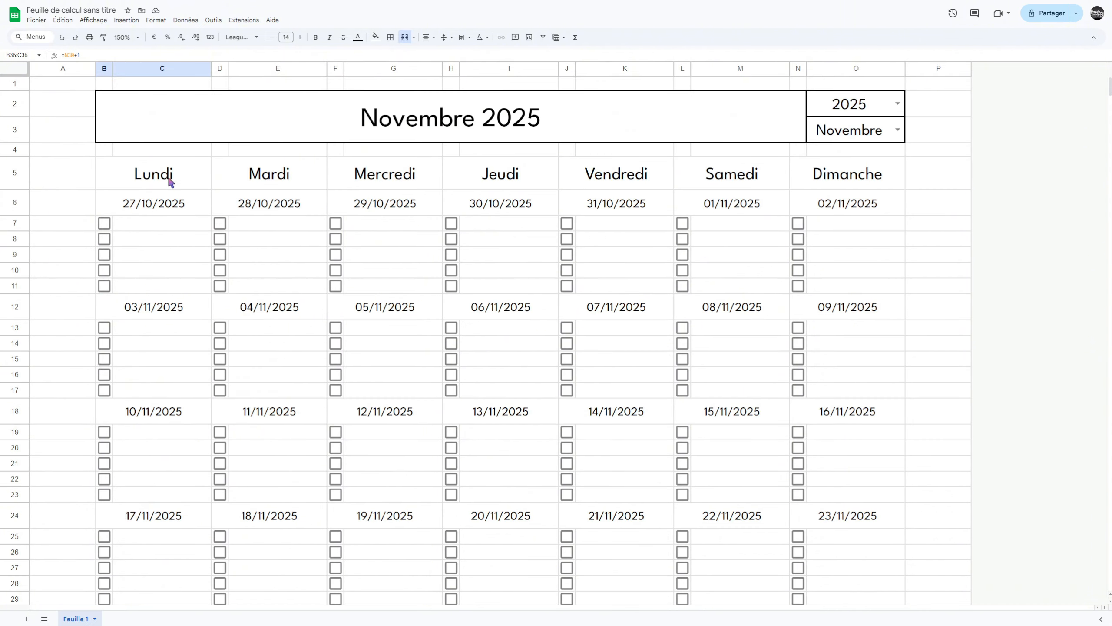
Add an outer border around each weekday's column pair from row 5 to row 41, from B:C through N:O.
left_click_drag(166, 179, 838, 192)
left_click_drag(162, 183, 167, 486)
scroll(247, 307, "up", 6)
left_click_drag(251, 173, 251, 430)
scroll(352, 270, "up", 5)
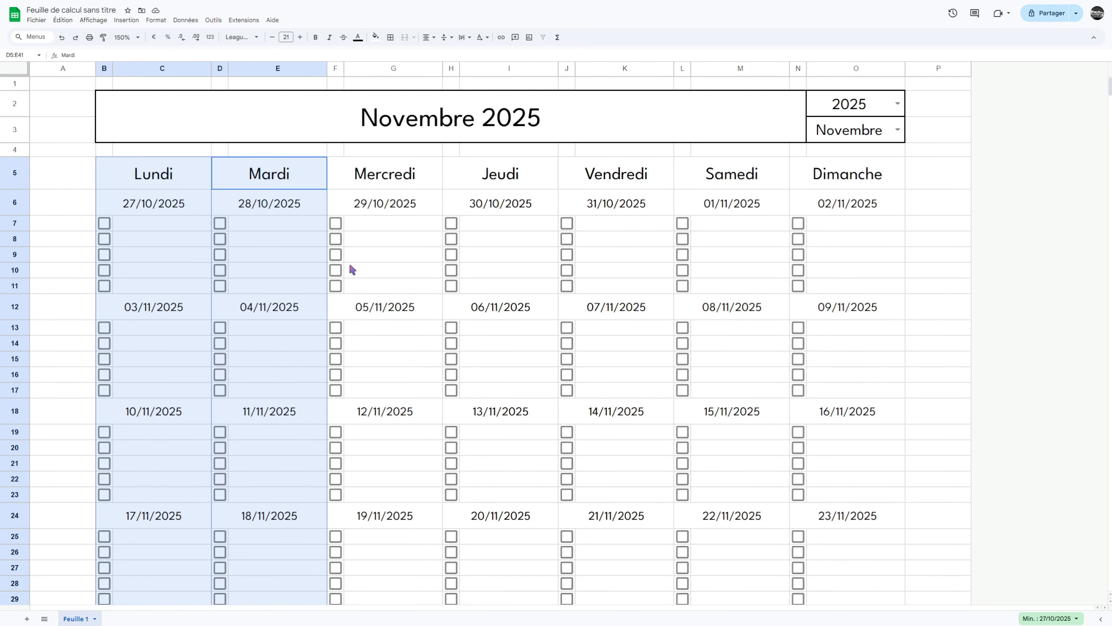
left_click_drag(367, 175, 380, 419)
scroll(484, 288, "up", 5)
left_click_drag(488, 187, 559, 363)
scroll(559, 363, "up", 5)
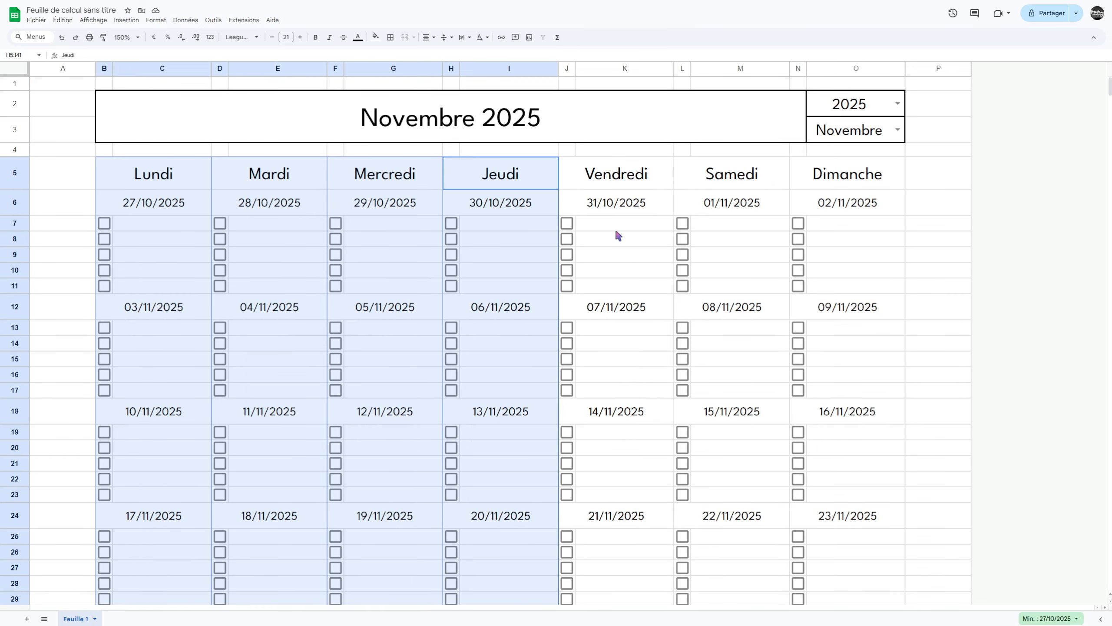
left_click_drag(613, 179, 587, 462)
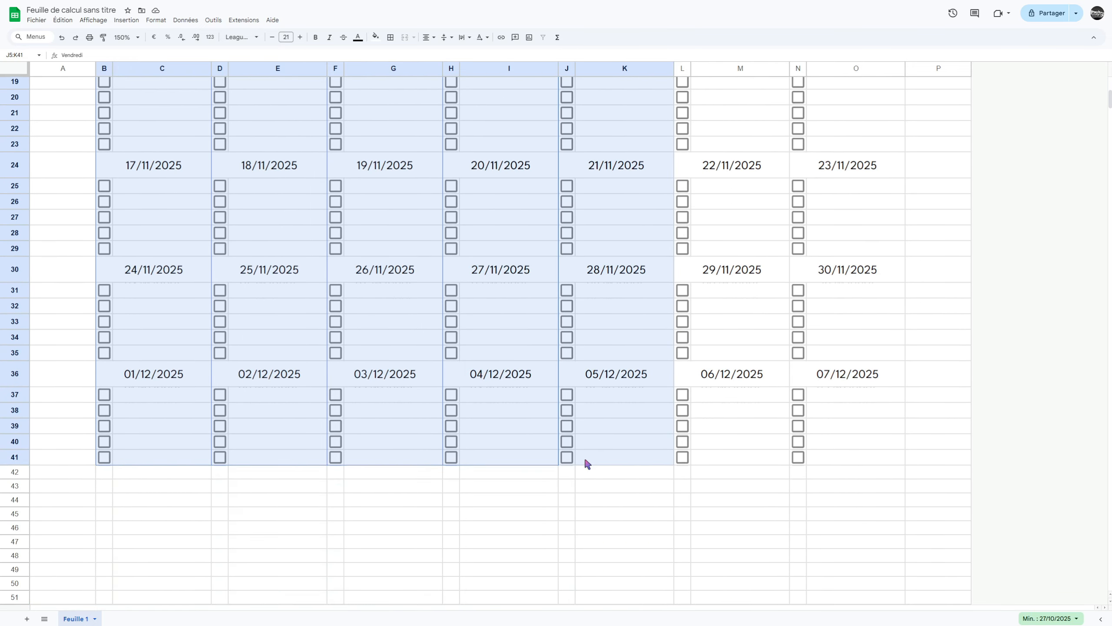
scroll(710, 266, "up", 5)
left_click_drag(721, 177, 713, 429)
scroll(713, 429, "up", 5)
left_click_drag(863, 173, 815, 450)
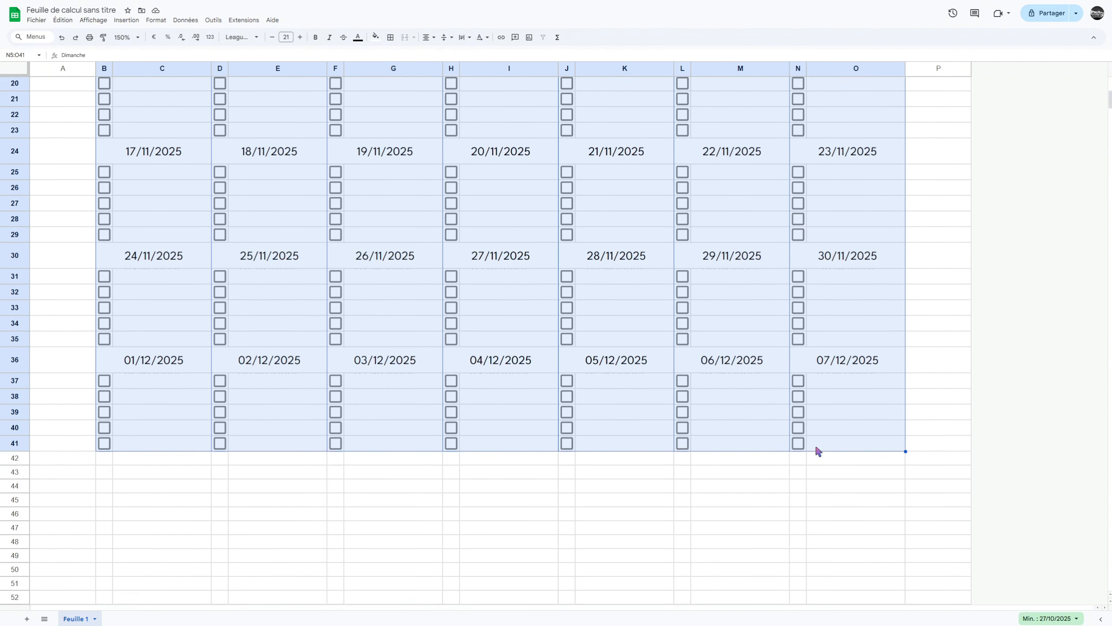
scroll(467, 190, "up", 5)
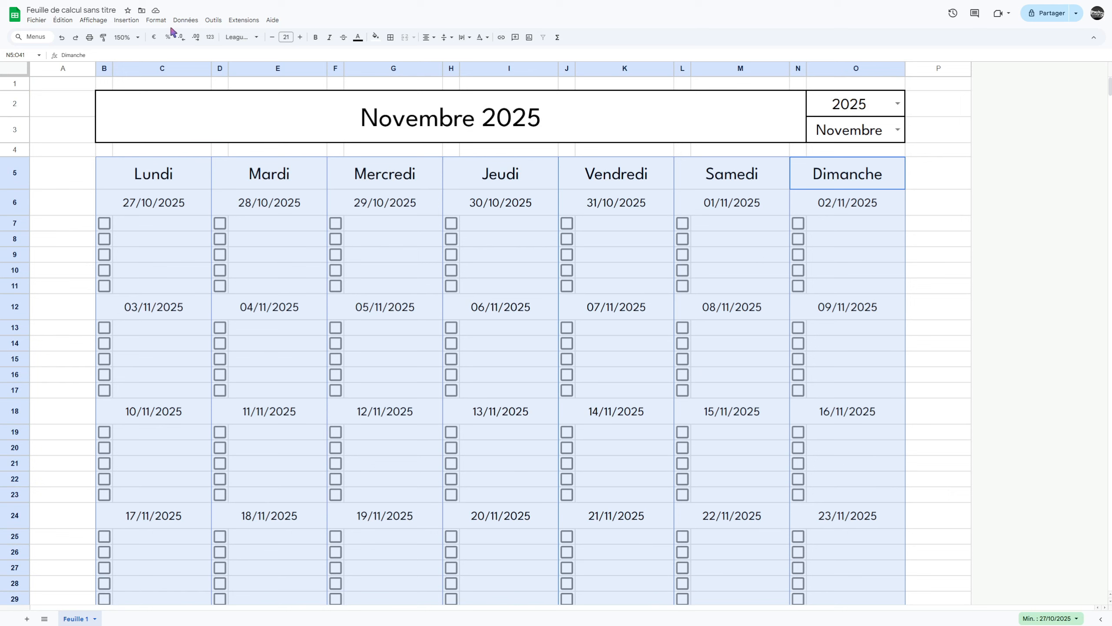
left_click(390, 37)
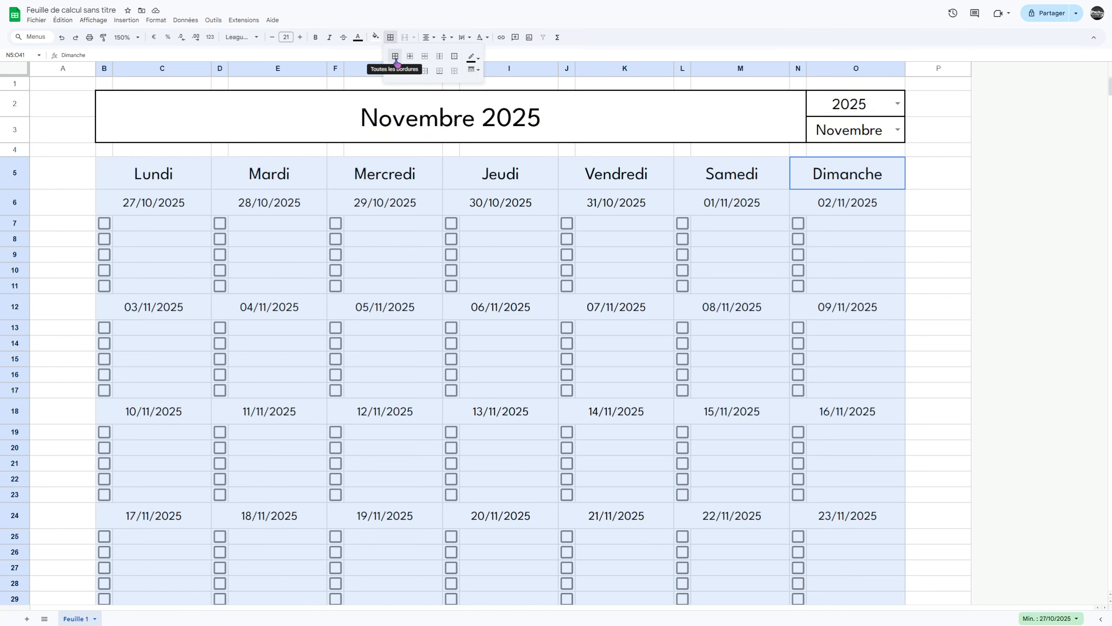
left_click(454, 56)
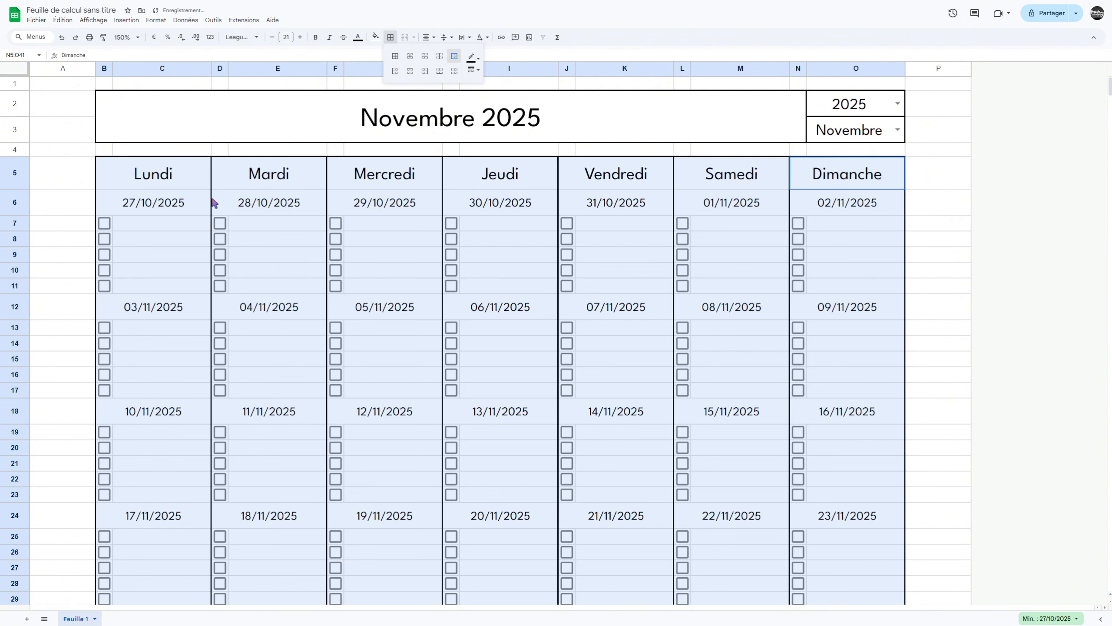
Add an outer border around each six-row week block across columns B to O, from rows 6–11 through rows 36–41.
left_click_drag(164, 204, 824, 292)
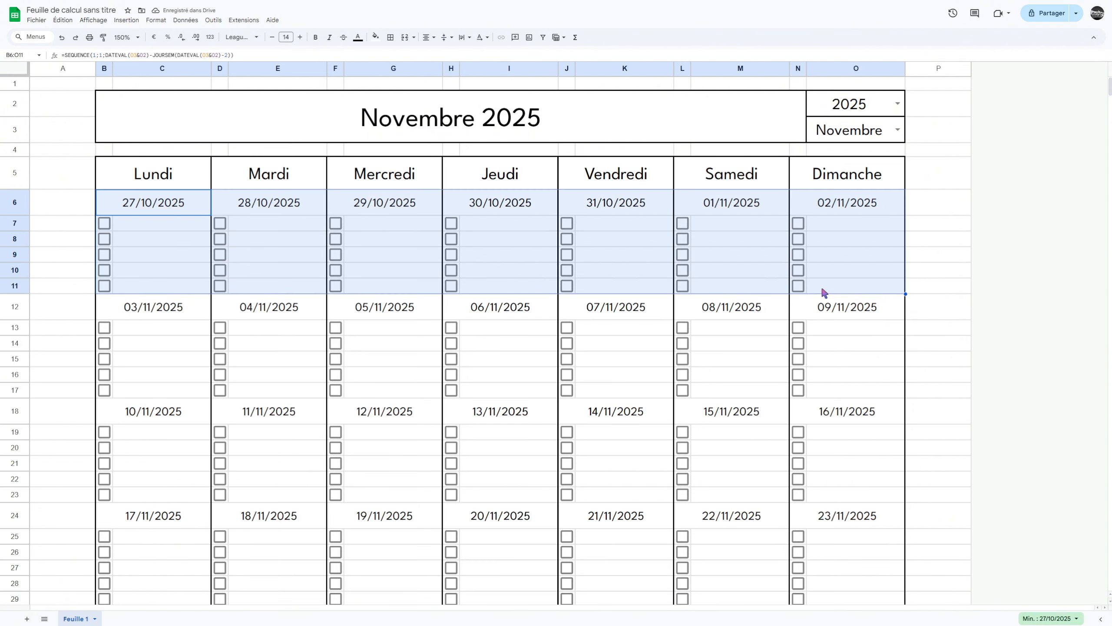
left_click_drag(159, 313, 834, 400)
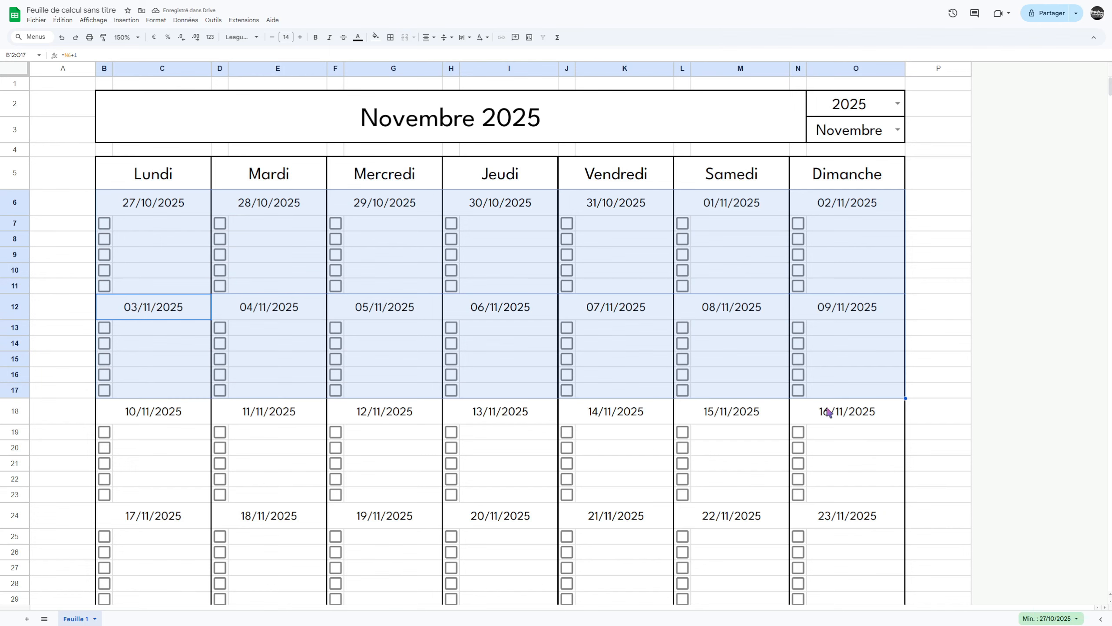
left_click_drag(180, 417, 822, 499)
scroll(529, 439, "down", 4)
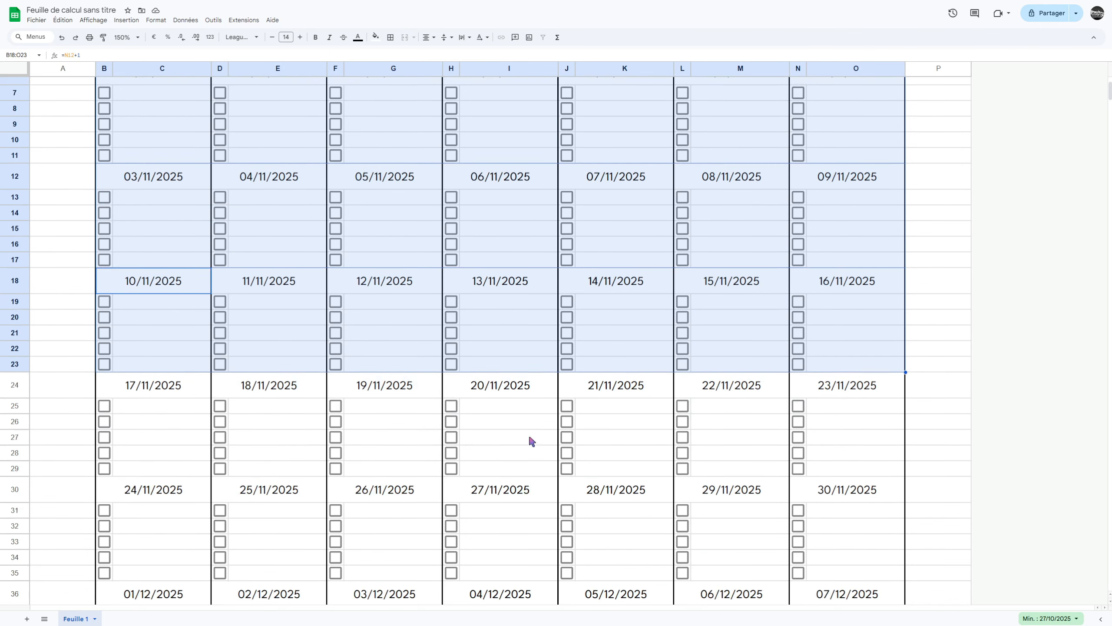
left_click_drag(168, 324, 834, 405)
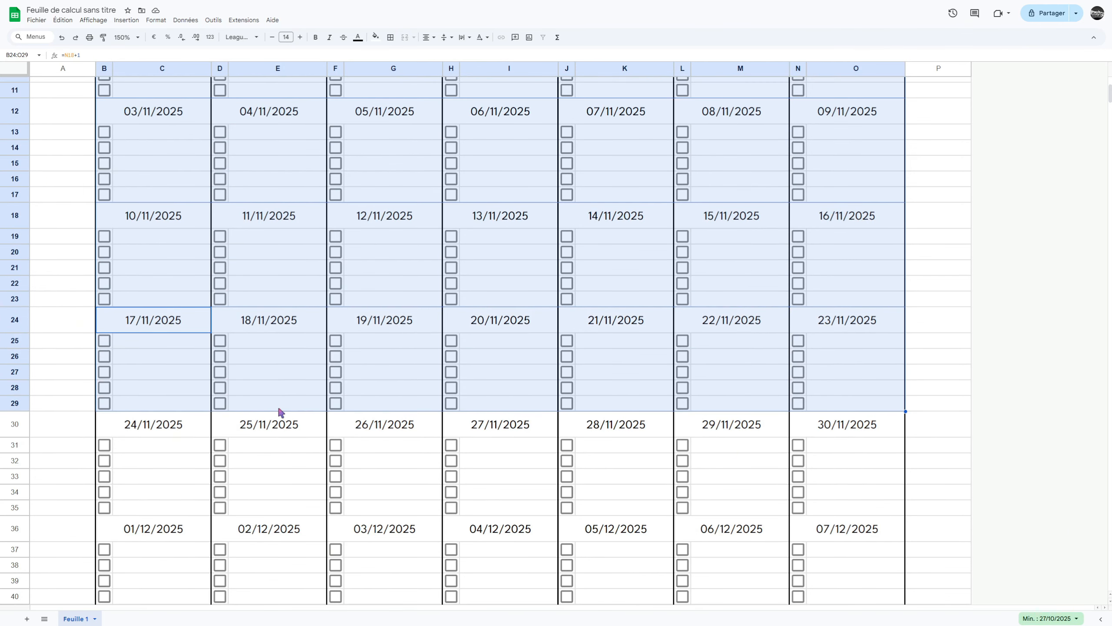
left_click_drag(195, 422, 799, 517)
scroll(199, 394, "down", 4)
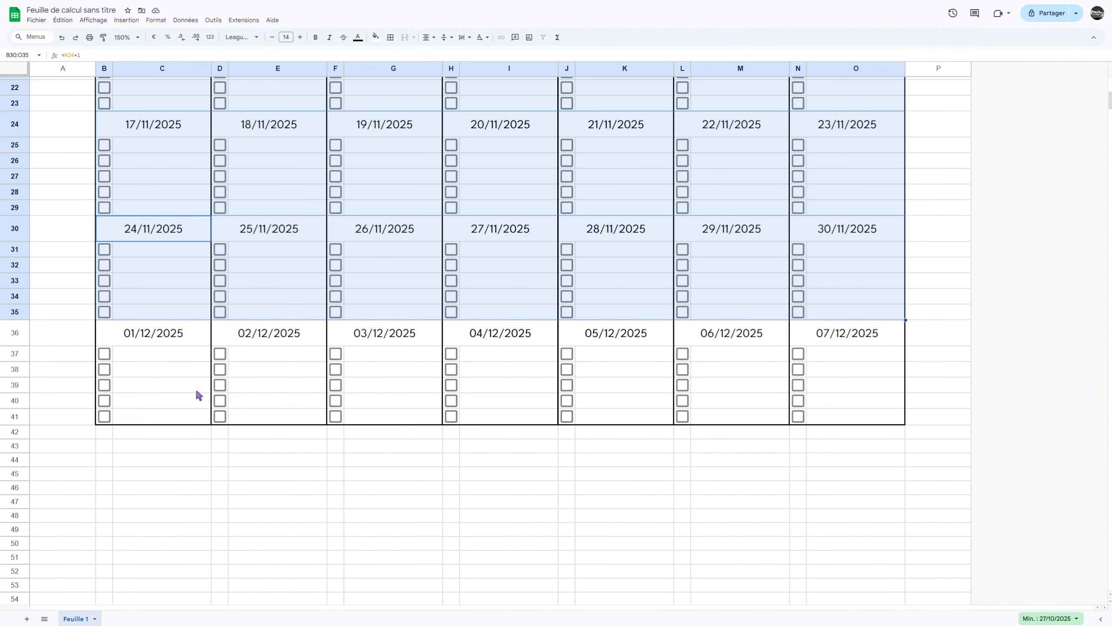
left_click_drag(173, 338, 828, 415)
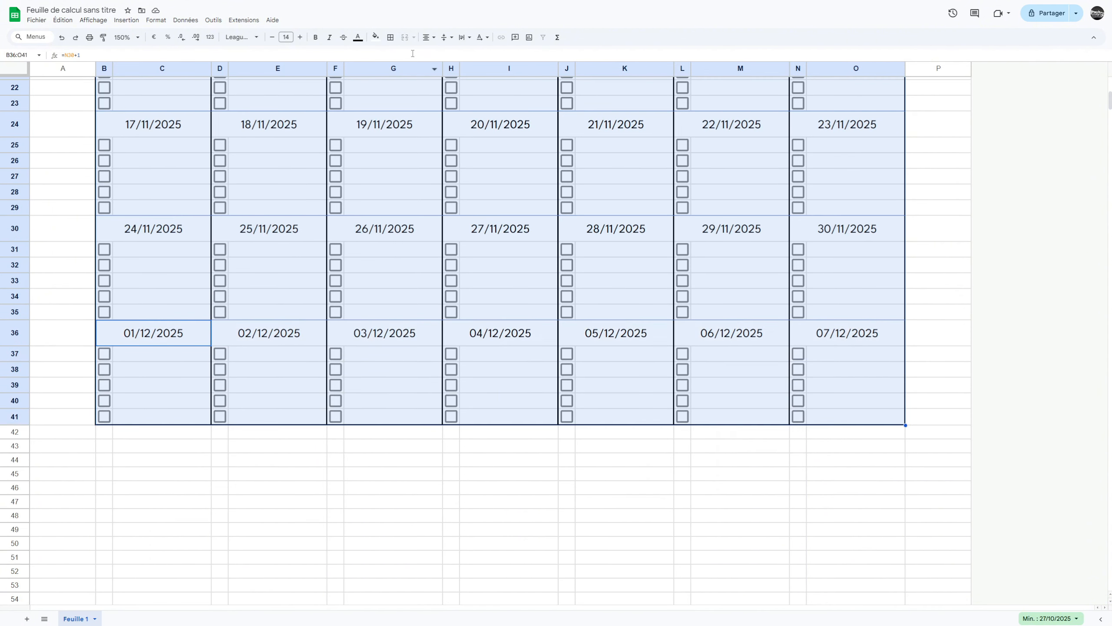
left_click(390, 37)
left_click(454, 56)
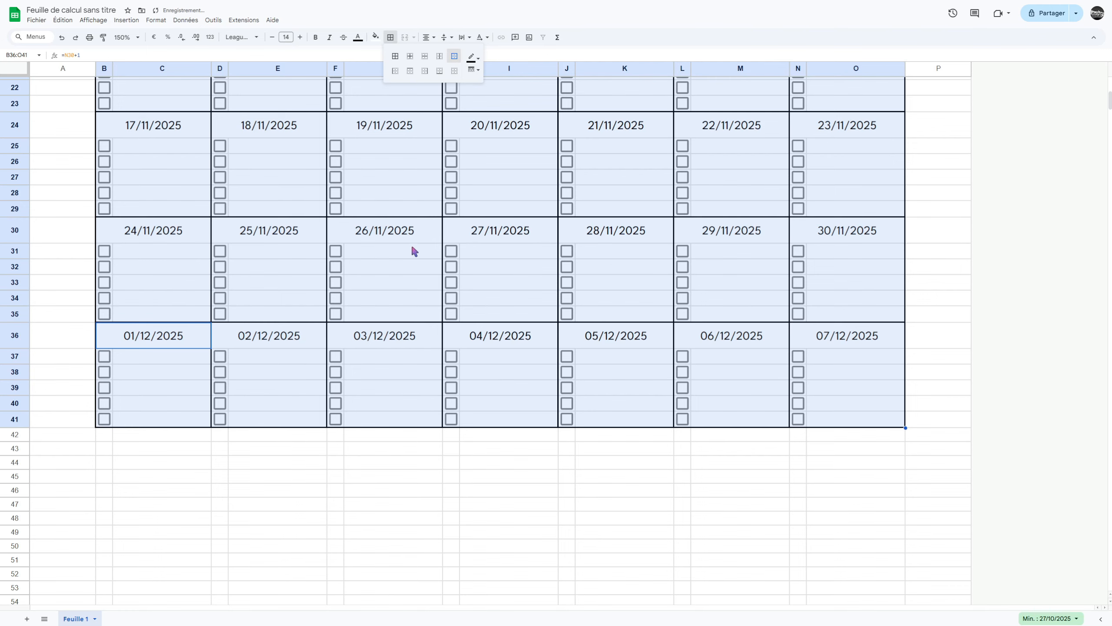
Add an outer border around each date row from B to O in rows 6, 12, 18, 24, 30 and 36.
scroll(370, 281, "up", 3)
left_click_drag(169, 467, 838, 472)
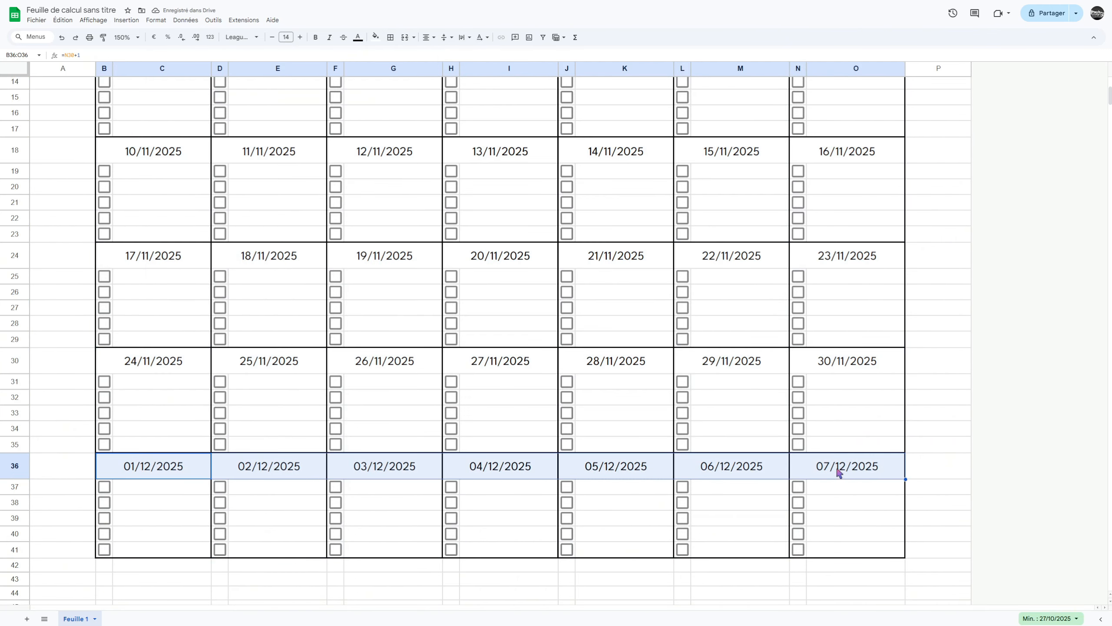
left_click_drag(834, 368, 186, 367)
left_click_drag(175, 259, 840, 253)
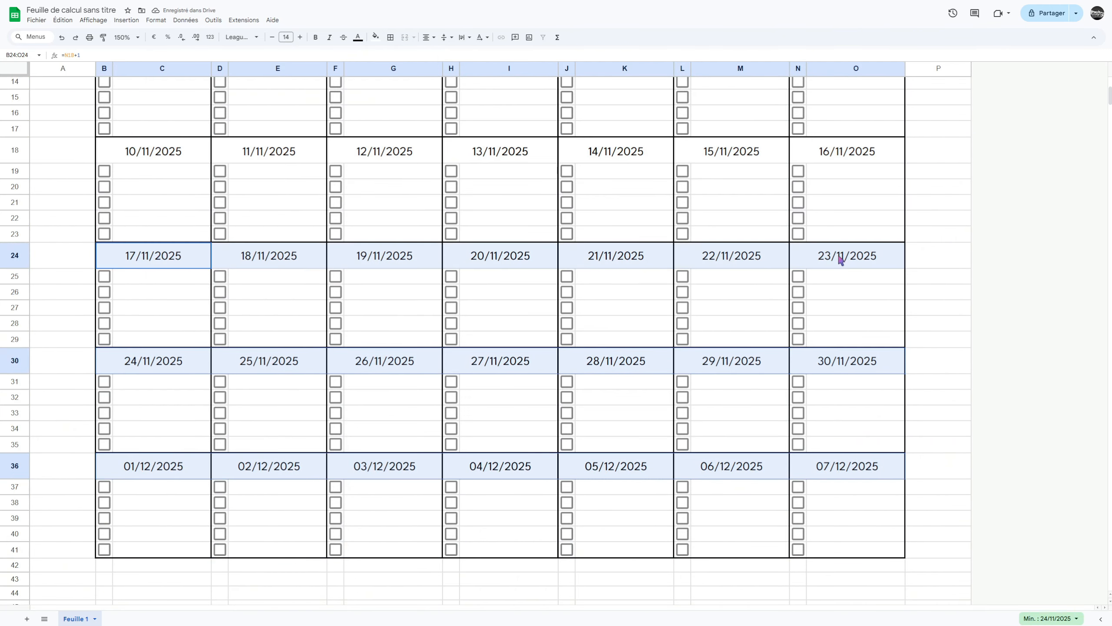
scroll(721, 334, "up", 4)
left_click_drag(840, 348, 156, 348)
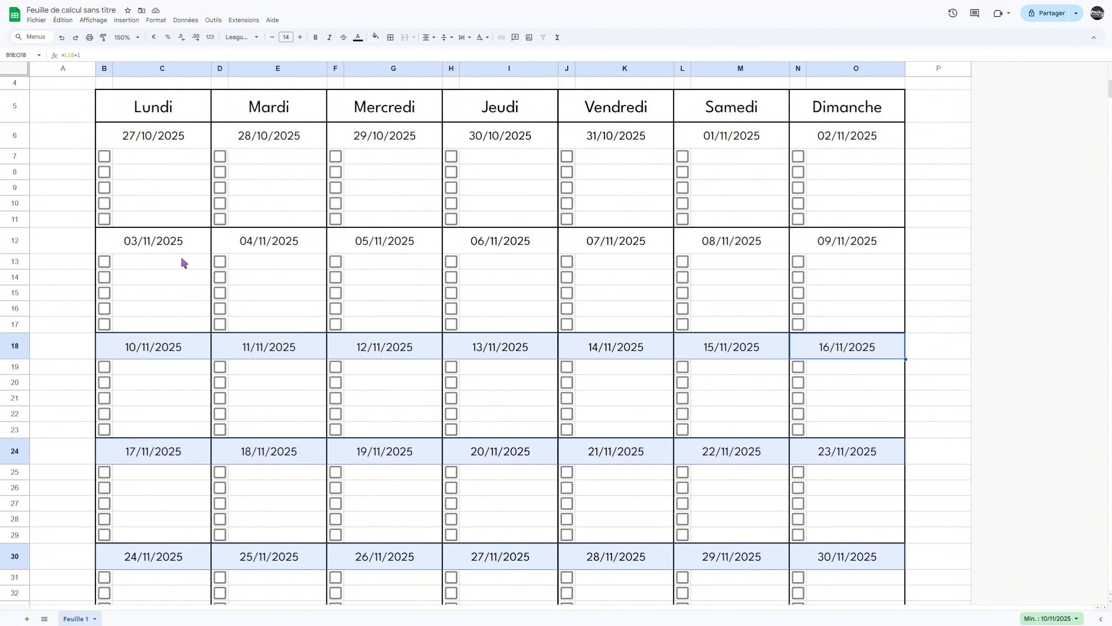
left_click_drag(173, 245, 843, 250)
left_click_drag(825, 142, 149, 139)
left_click(390, 37)
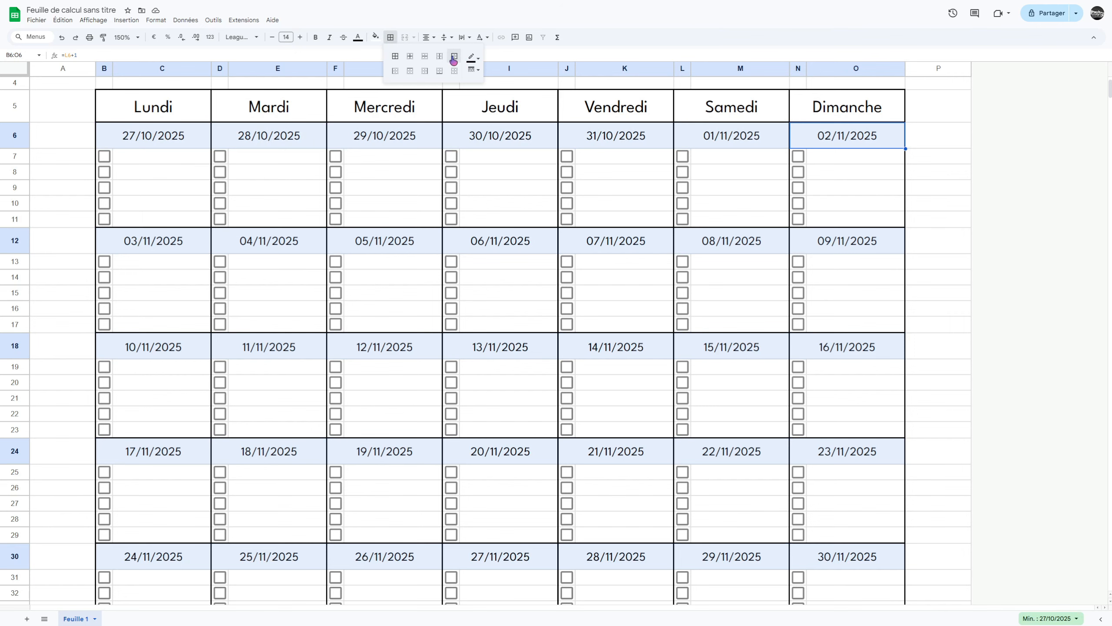
left_click(454, 56)
left_click(404, 160)
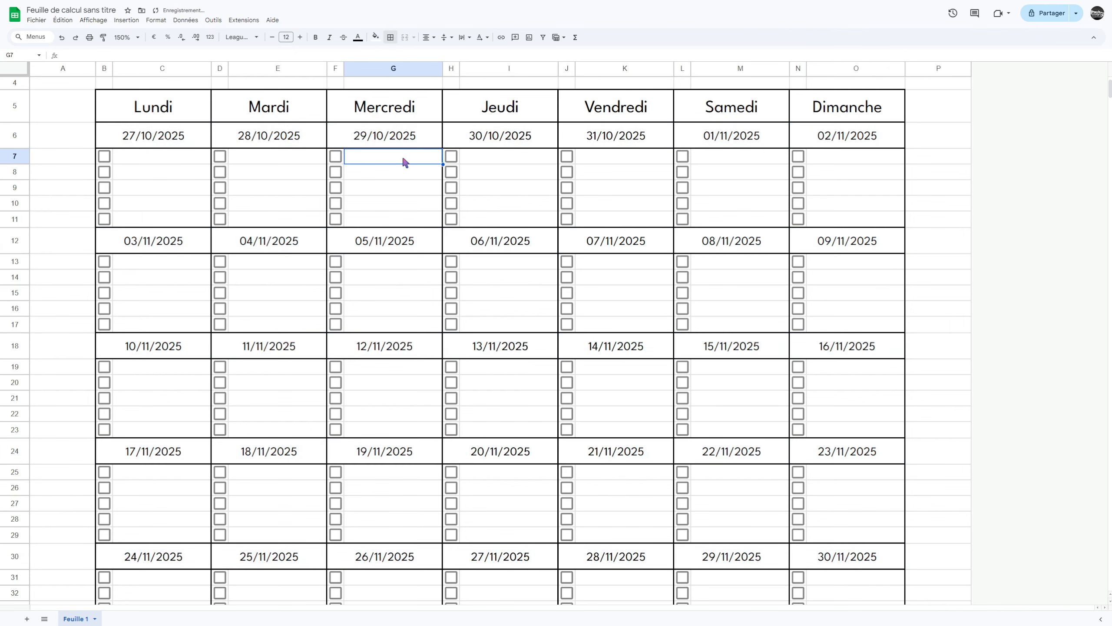
Hide the sheet's gridlines.
scroll(404, 159, "up", 2)
left_click(93, 19)
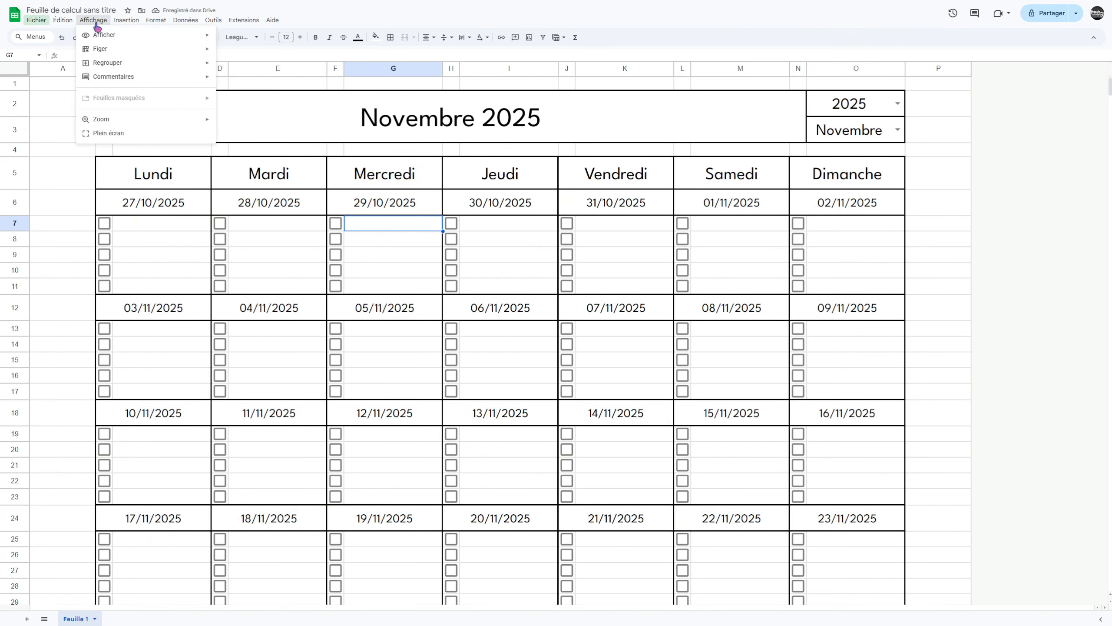
mouse_move(127, 41)
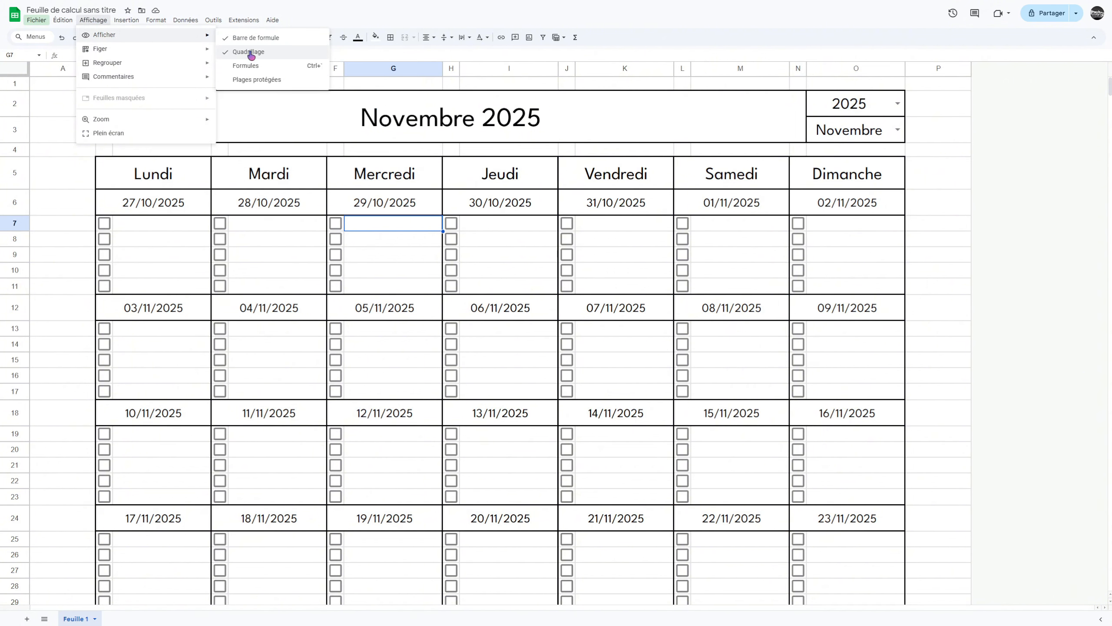
left_click(251, 52)
Fill the weekday heading row B5:O5 with black and set its text colour to white.
left_click(128, 168)
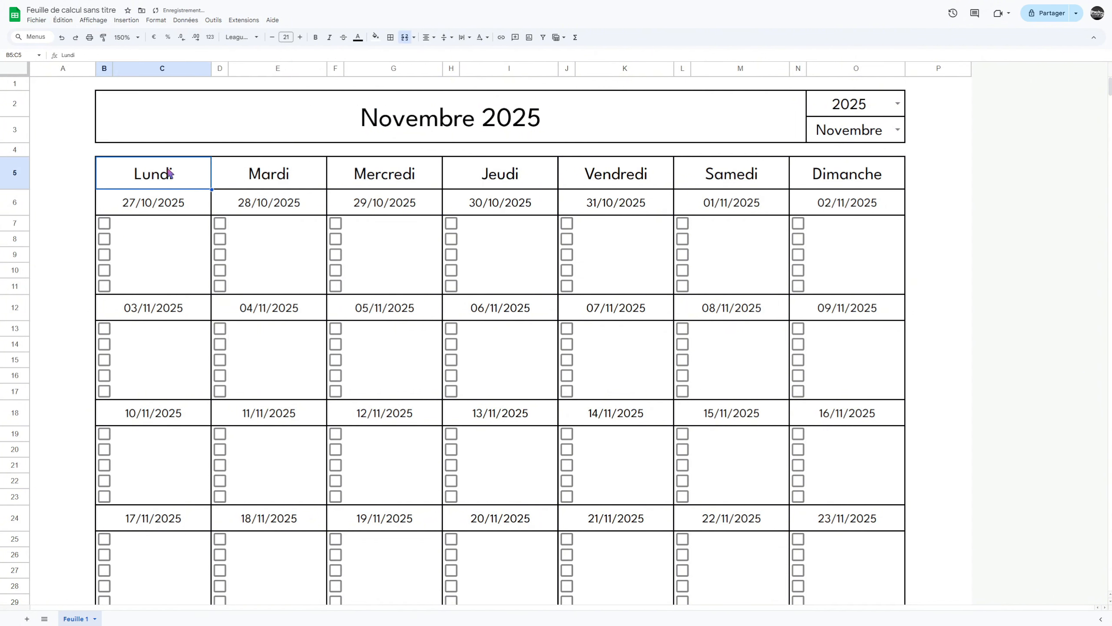
left_click_drag(231, 175, 889, 174)
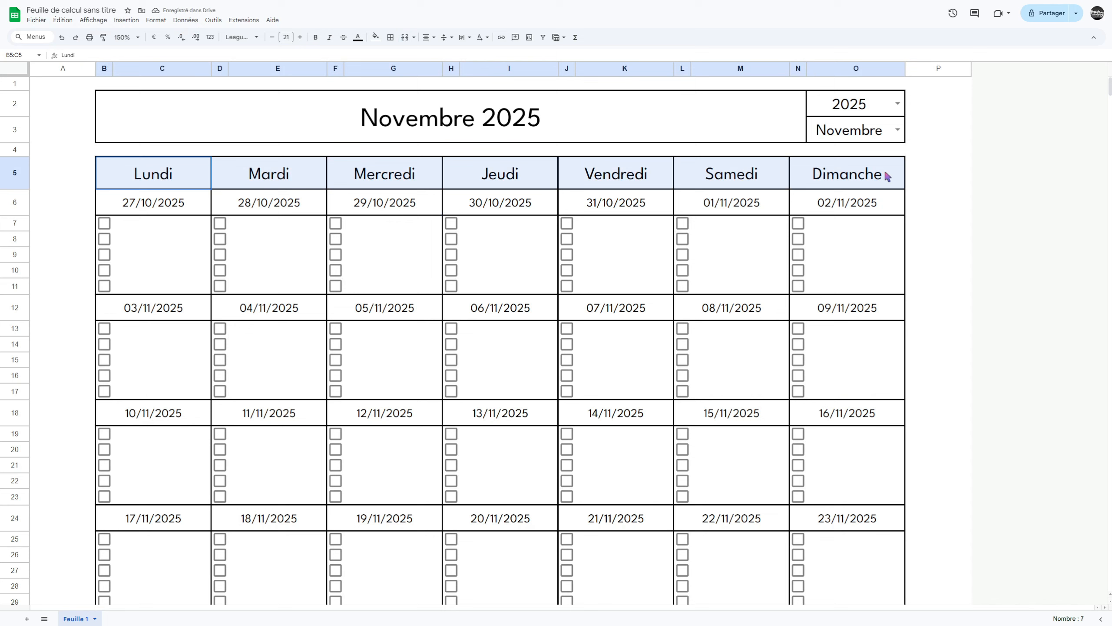
left_click(375, 37)
left_click(379, 68)
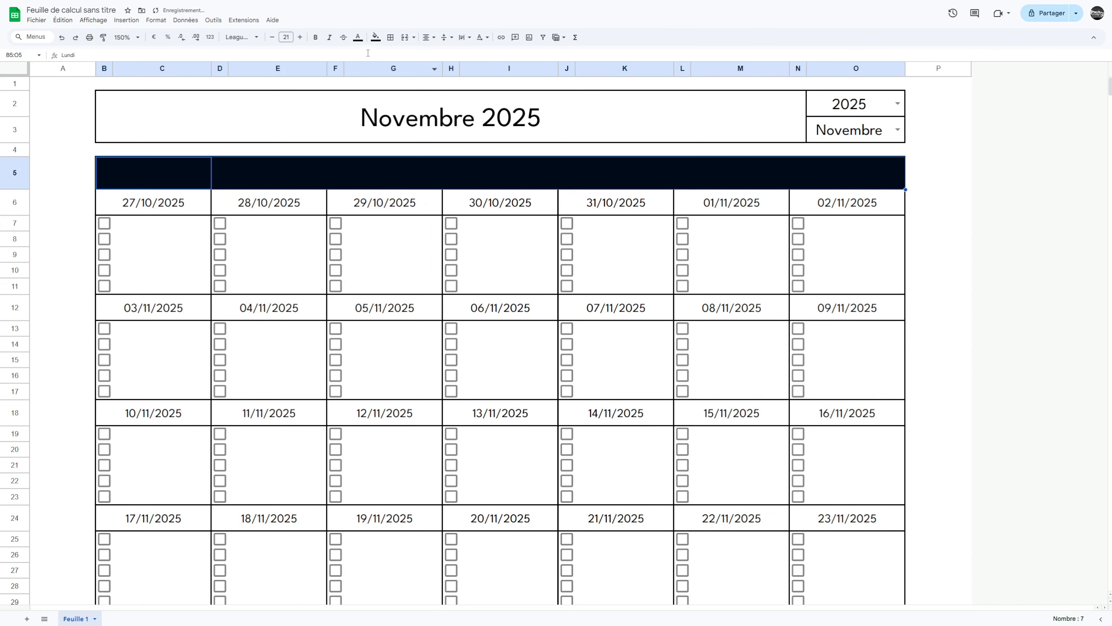
left_click(357, 37)
left_click(447, 69)
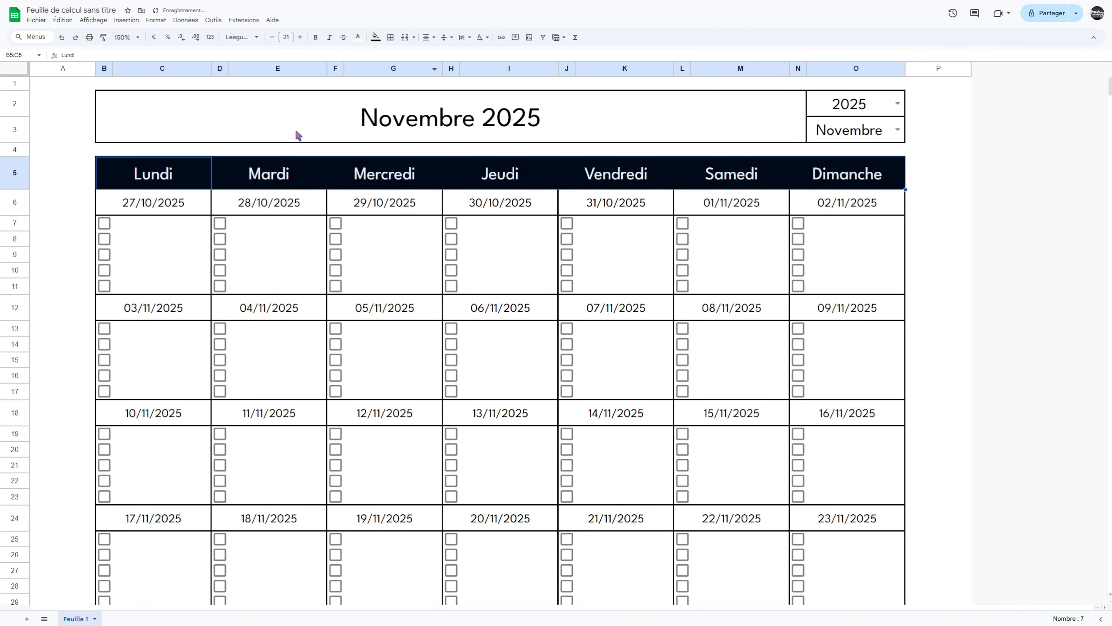
left_click(218, 151)
Fill the margins around the calendar, including rows 1 and 4 and columns A and P, with custom colour #b8e5dc.
left_click(16, 68)
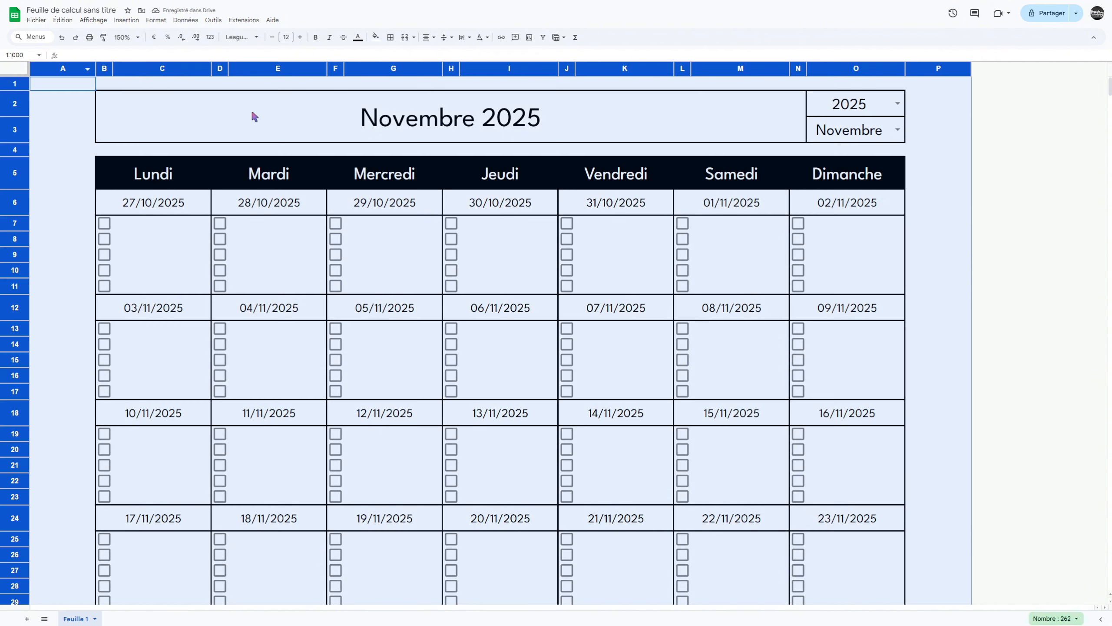
left_click_drag(166, 174, 813, 445)
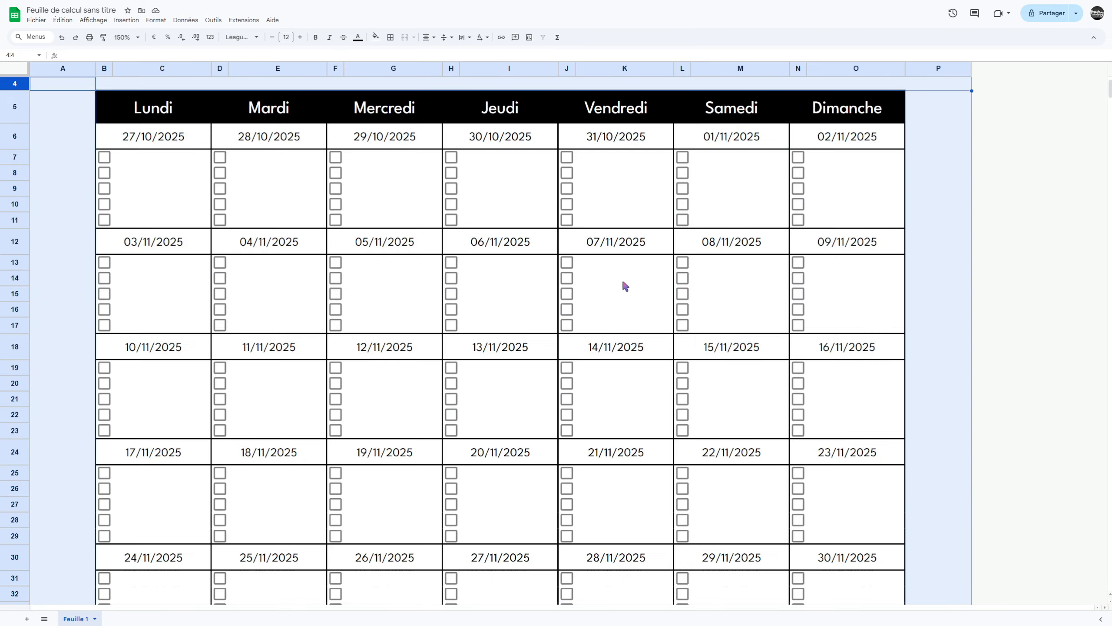
scroll(564, 199, "up", 2)
left_click(375, 37)
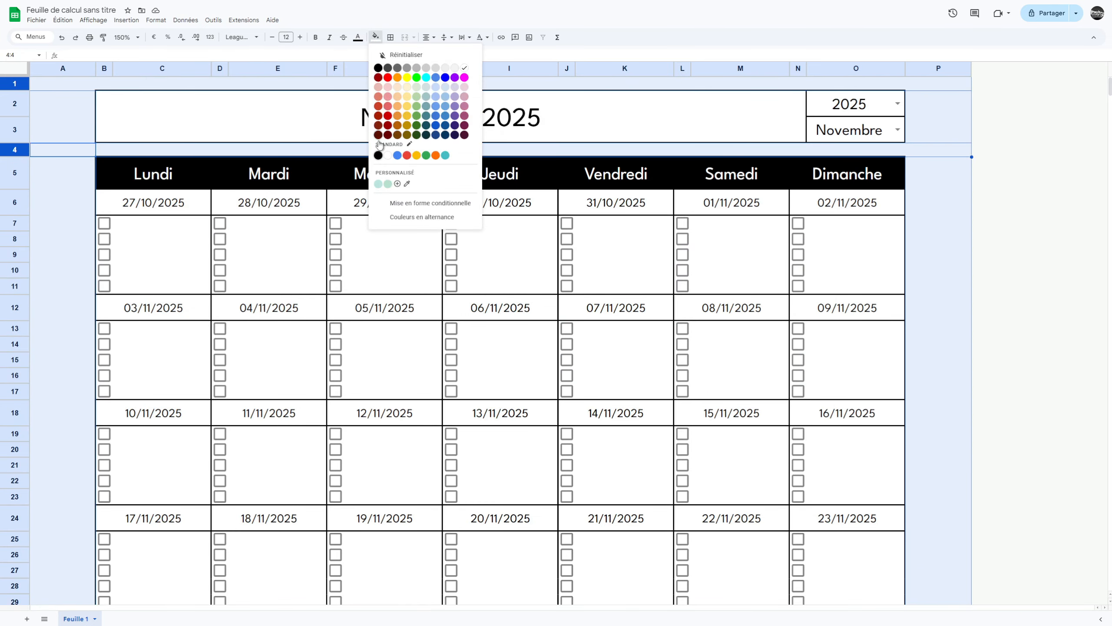
left_click(378, 184)
left_click(375, 37)
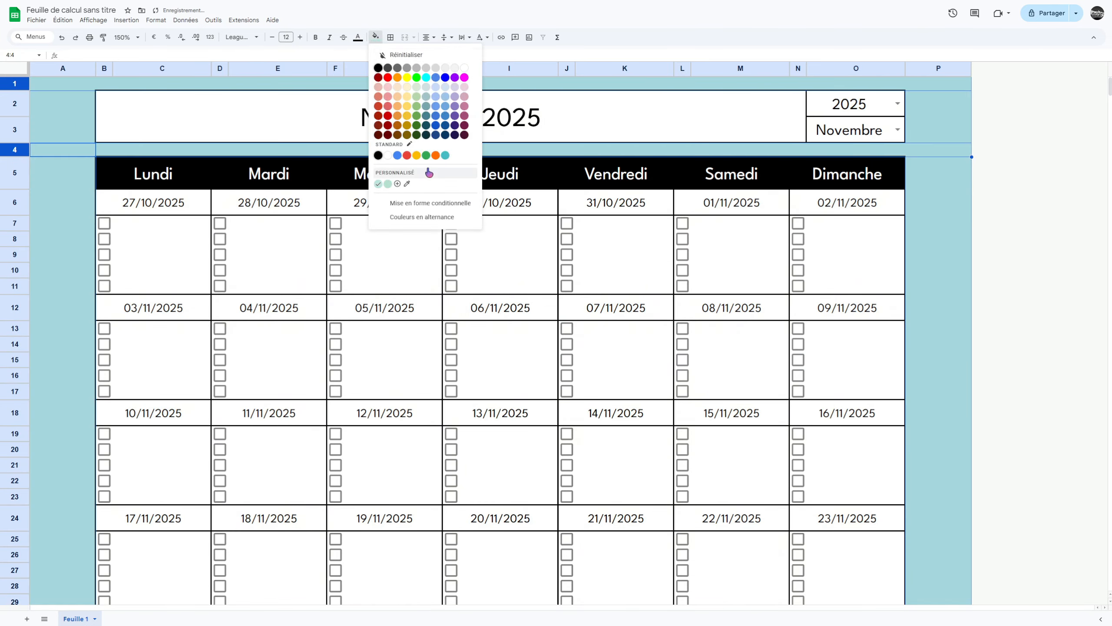
left_click(397, 183)
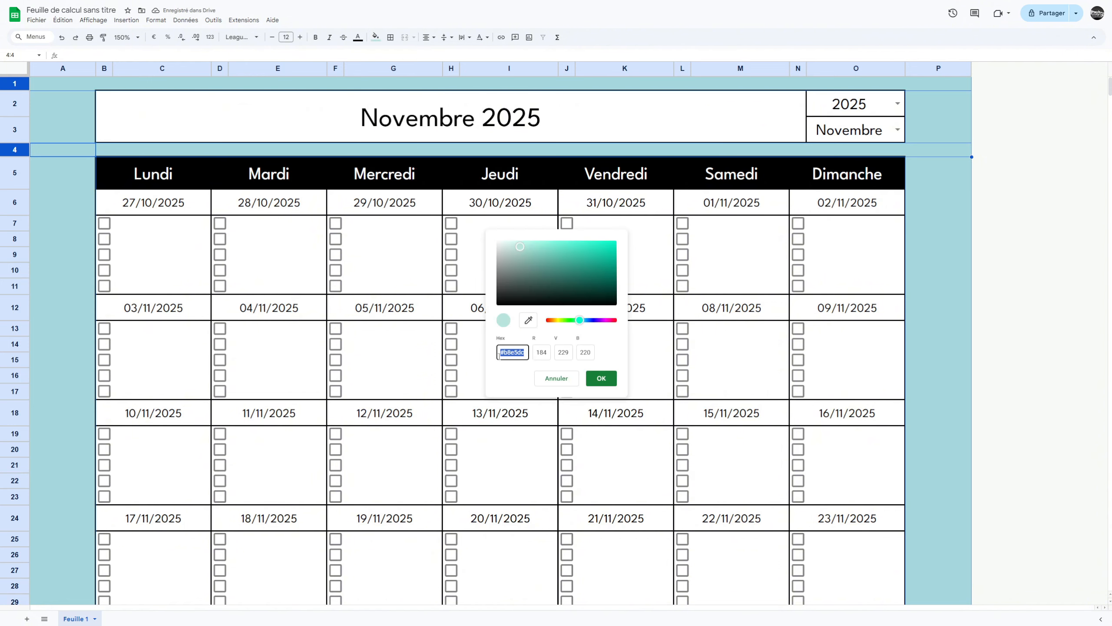
left_click(601, 378)
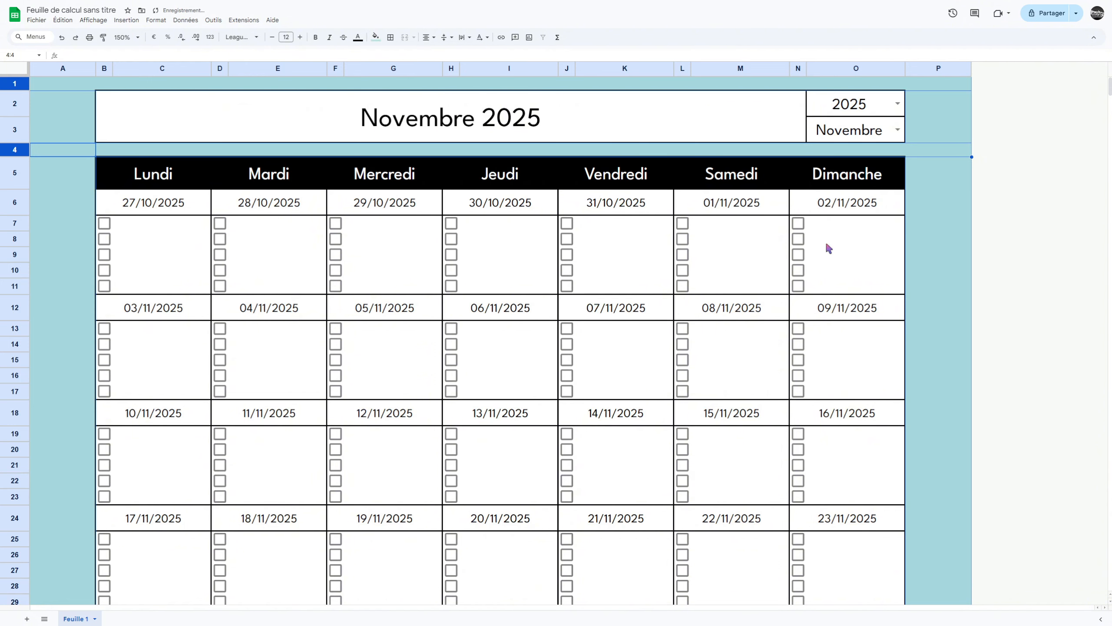
left_click(934, 183)
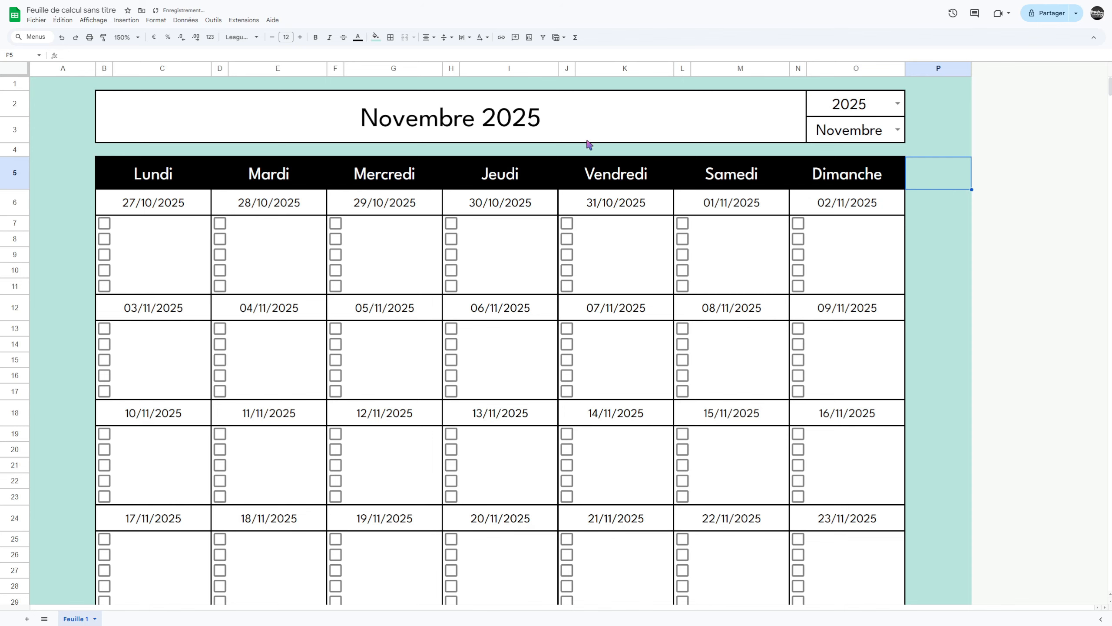
Start a conditional formatting rule for the date cells B to O in rows 6, 12, 18, 24, 30 and 36.
scroll(589, 144, "down", 2)
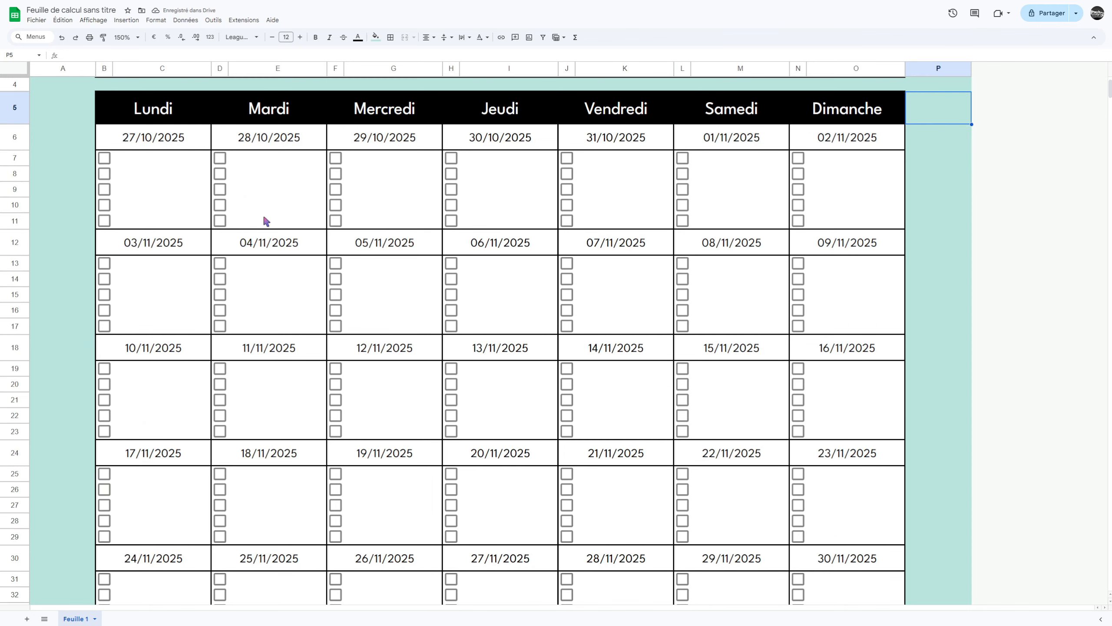
scroll(204, 226, "up", 2)
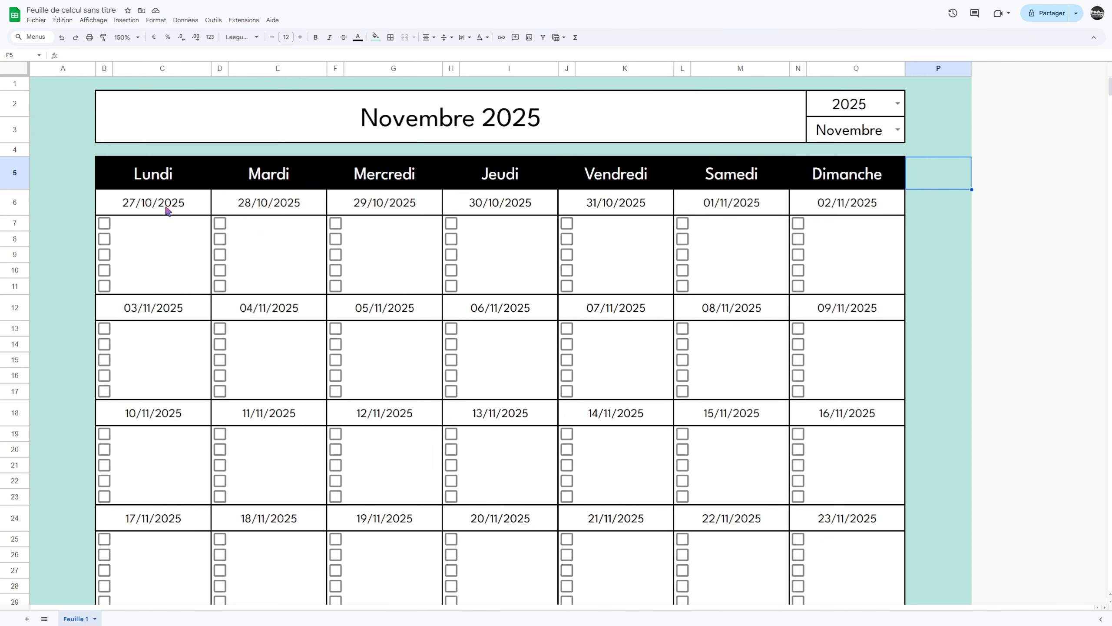
left_click_drag(157, 209, 778, 212)
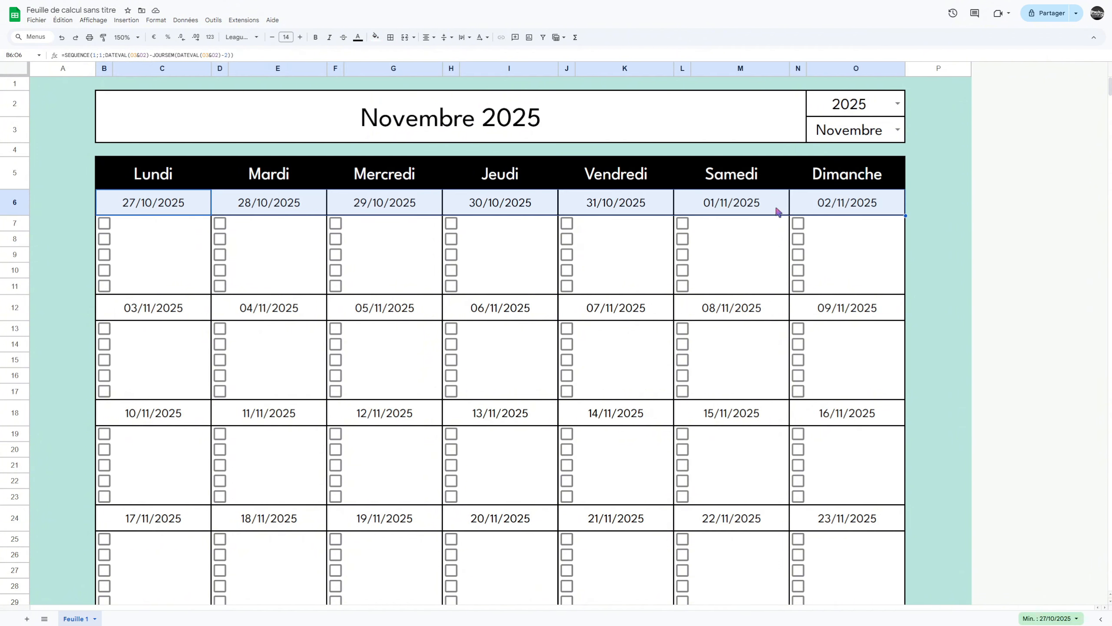
left_click_drag(160, 319, 799, 315)
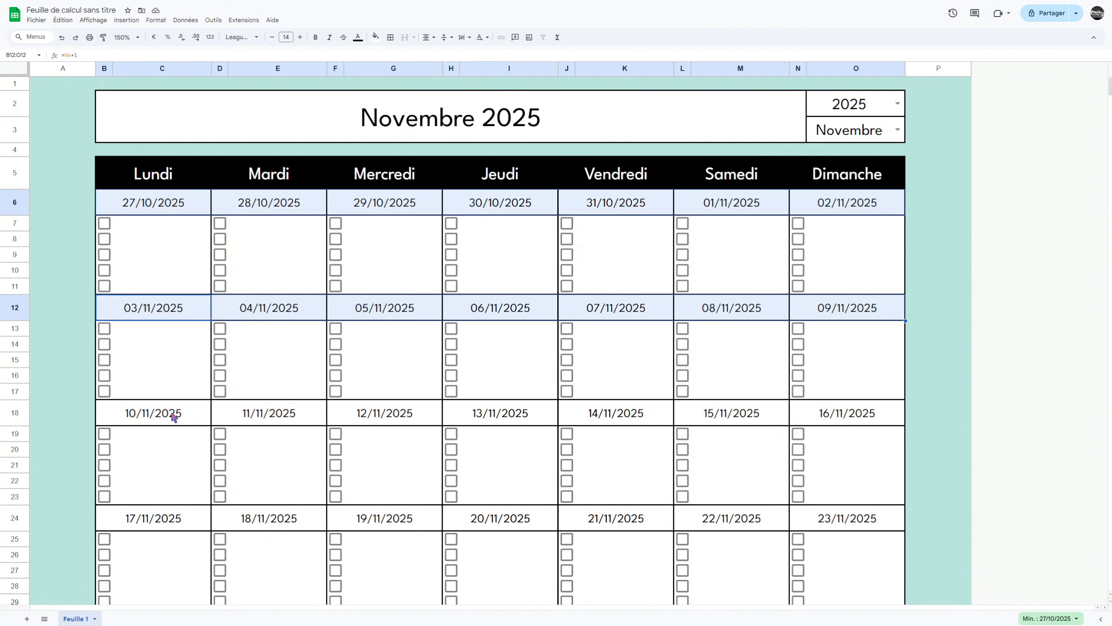
left_click_drag(174, 418, 777, 417)
scroll(360, 357, "down", 3)
left_click_drag(192, 326, 802, 330)
left_click_drag(201, 432, 841, 434)
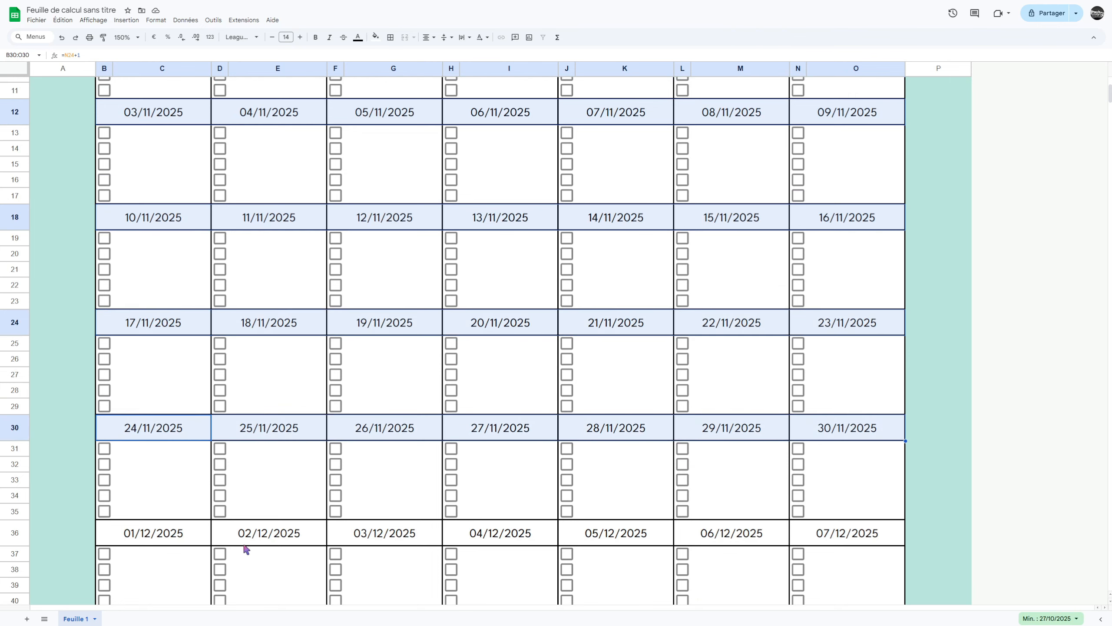
left_click_drag(245, 543, 802, 534)
scroll(735, 485, "down", 5)
scroll(588, 223, "up", 10)
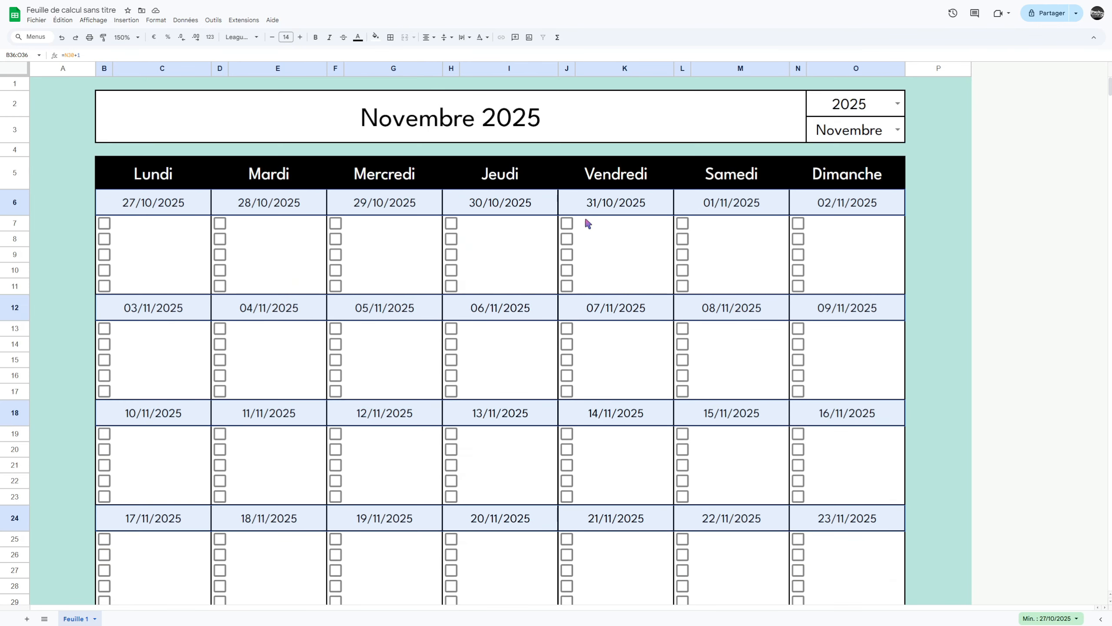
left_click(156, 20)
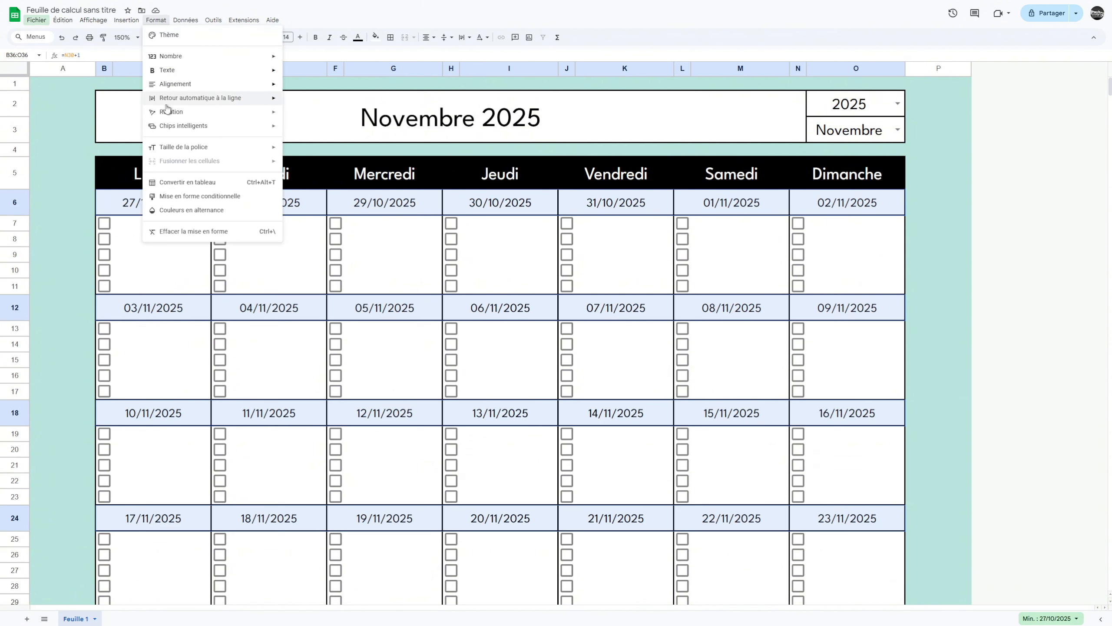
left_click(179, 197)
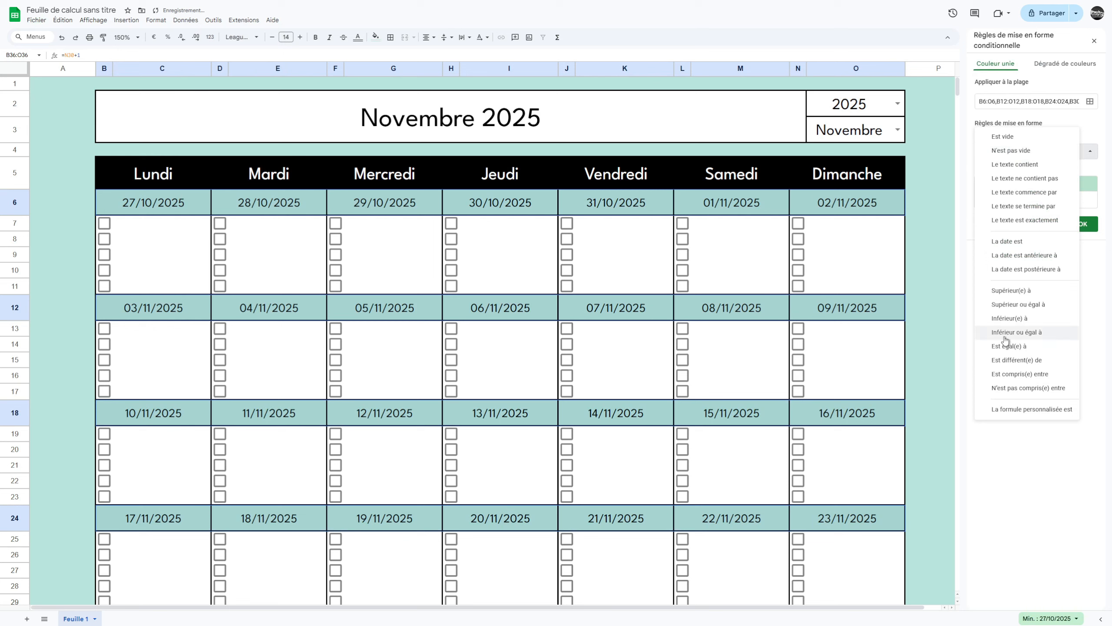
Give the conditional formatting rule the custom formula =MOIS(B6)<>MOIS($O$3&$O$2).
left_click(1007, 409)
left_click(1000, 170)
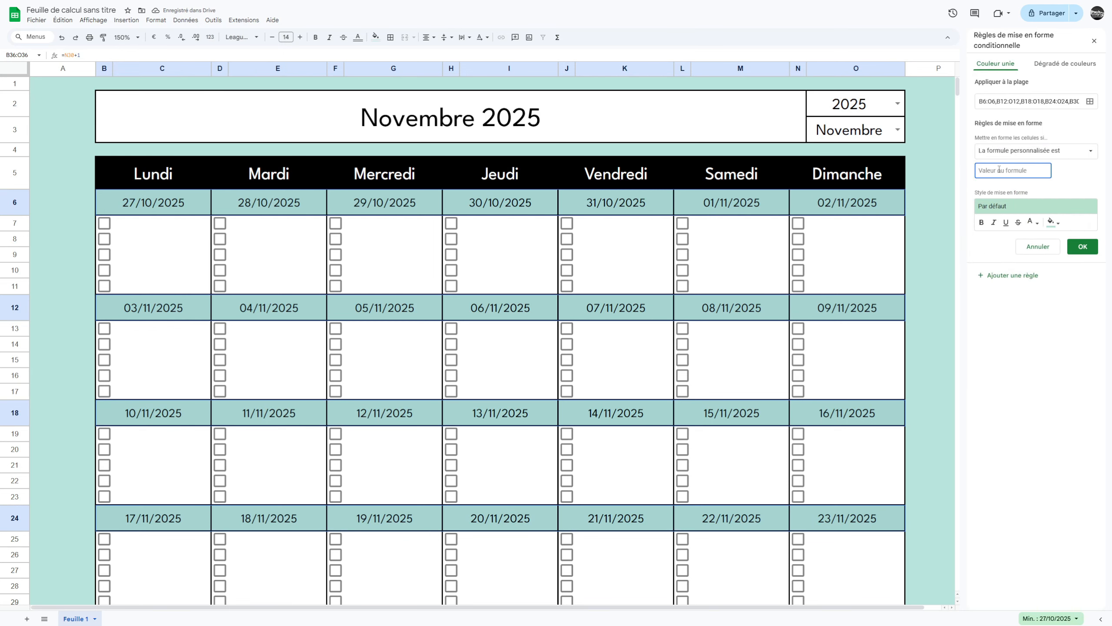
type("=MOIS")
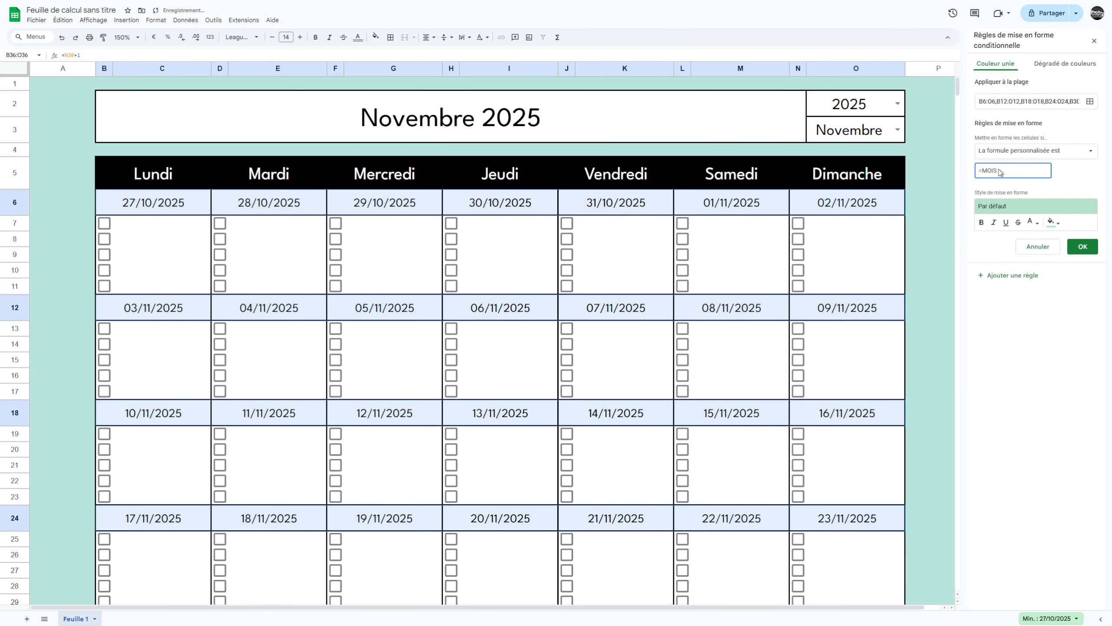
type("(B6)")
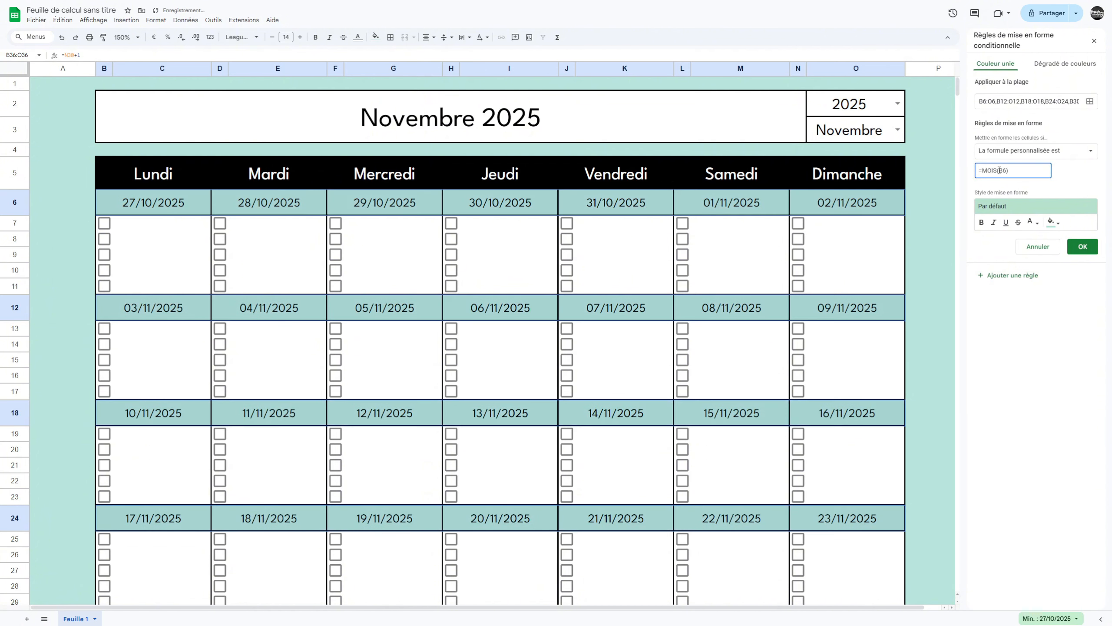
type("<>MOIS")
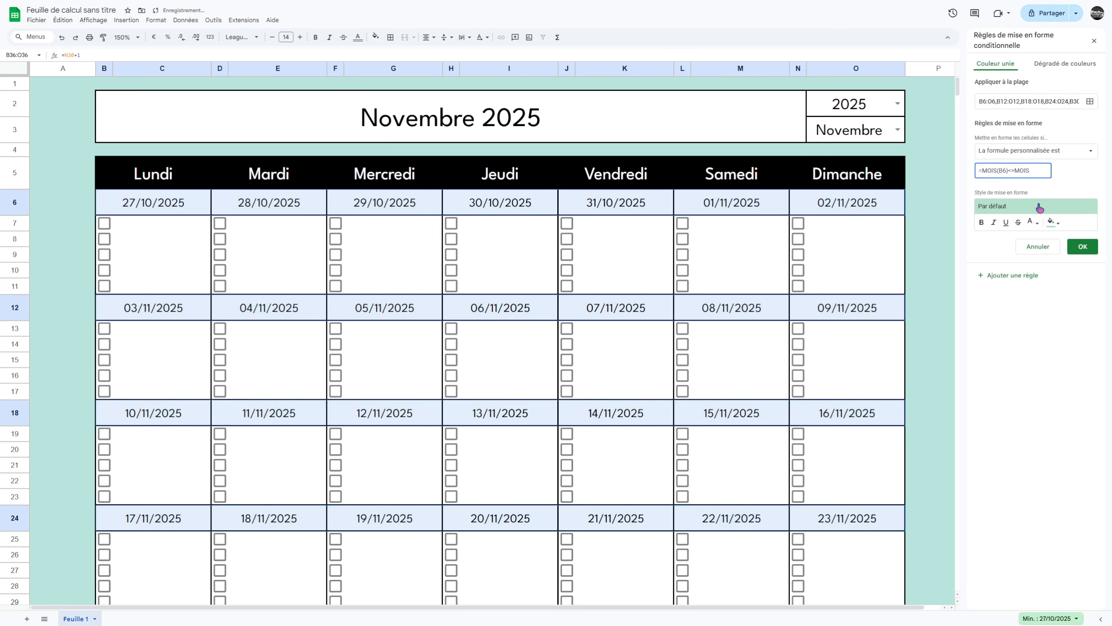
type("($O$38")
key("BackSpace")
type("&$O$2)")
Set both the rule's text colour and its fill colour to the same dark grey.
left_click(1052, 221)
left_click(1032, 222)
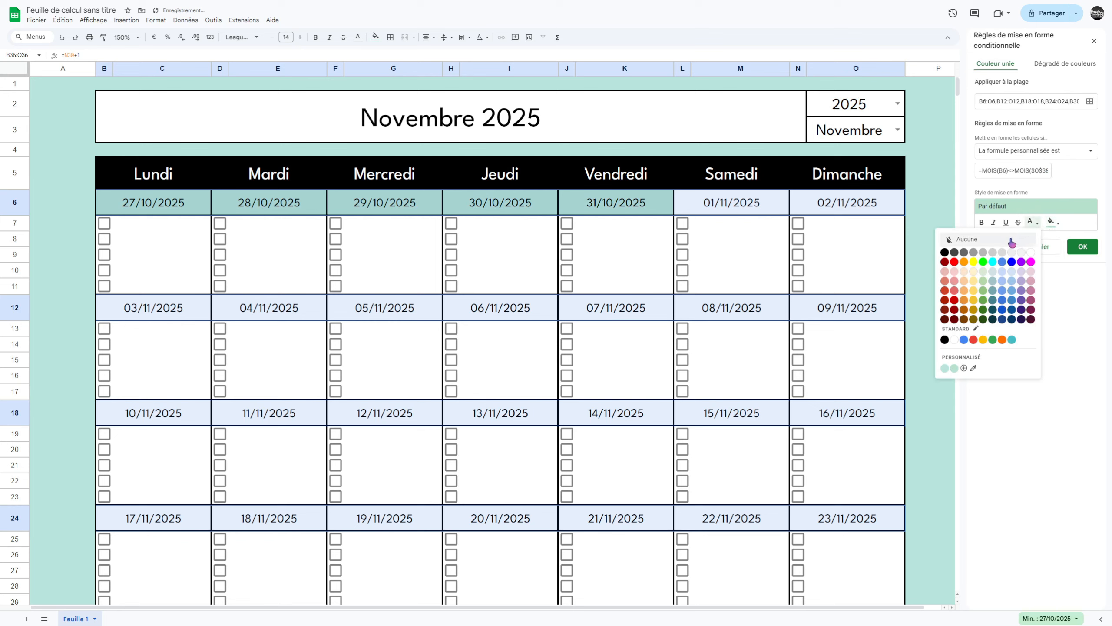
left_click(964, 253)
left_click(1052, 222)
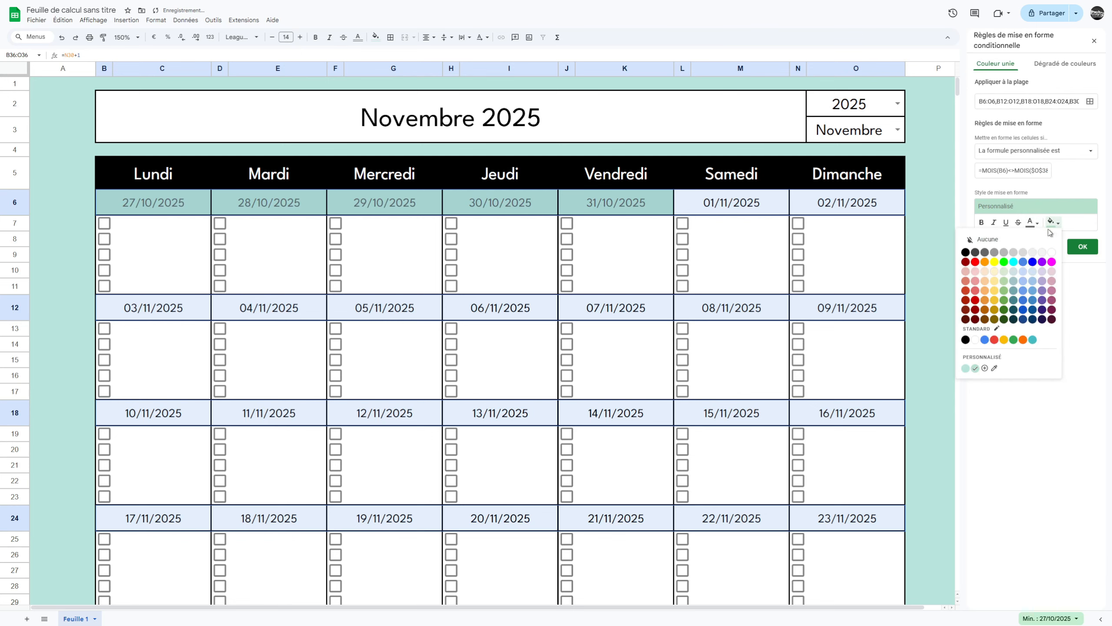
left_click(985, 253)
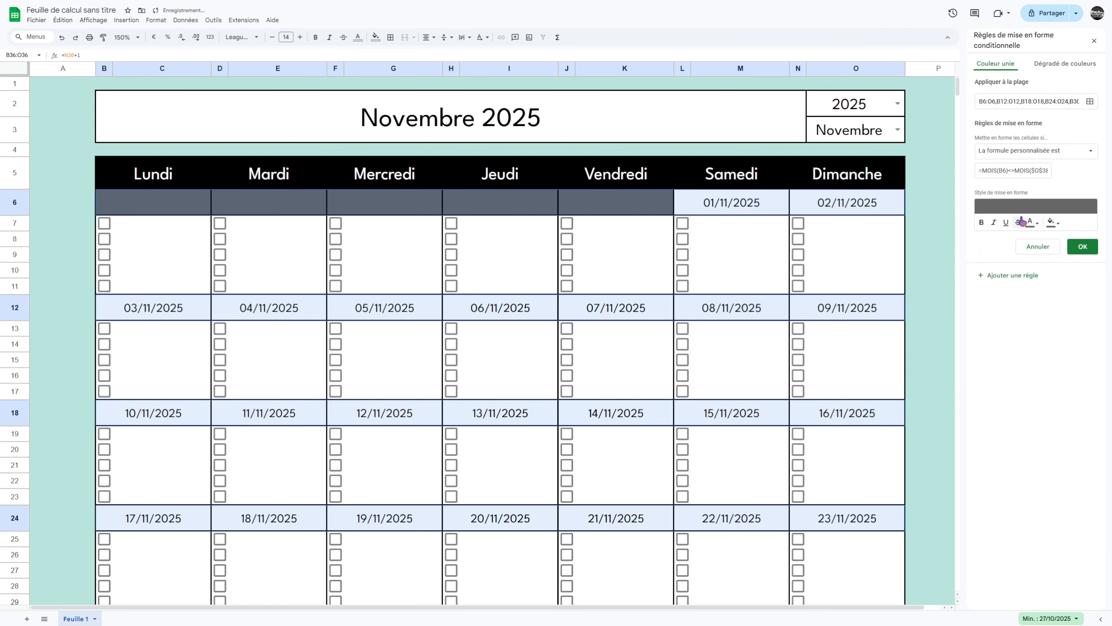
Copy the rule's whole formula for reuse and save the rule.
left_click(979, 170)
left_click_drag(979, 170, 1060, 175)
key("ctrl+c")
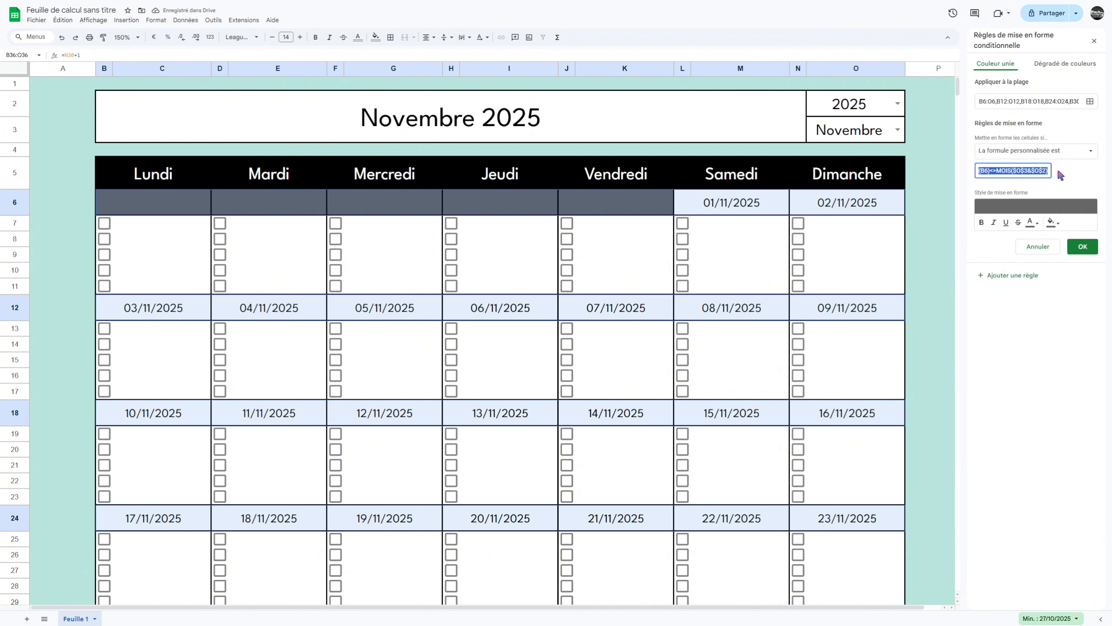
left_click(1082, 248)
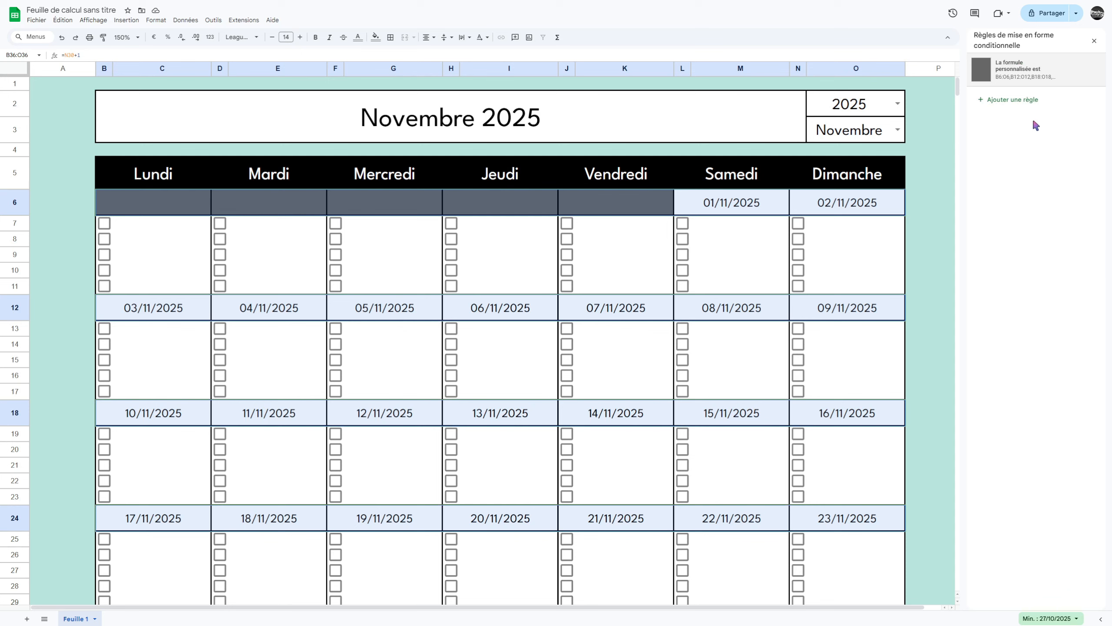
Add a second custom-formula rule starting with =ET(JOURSEM(B6)=2; followed by the pasted month comparison, with its operator changed to equals.
left_click(1028, 101)
left_click(999, 157)
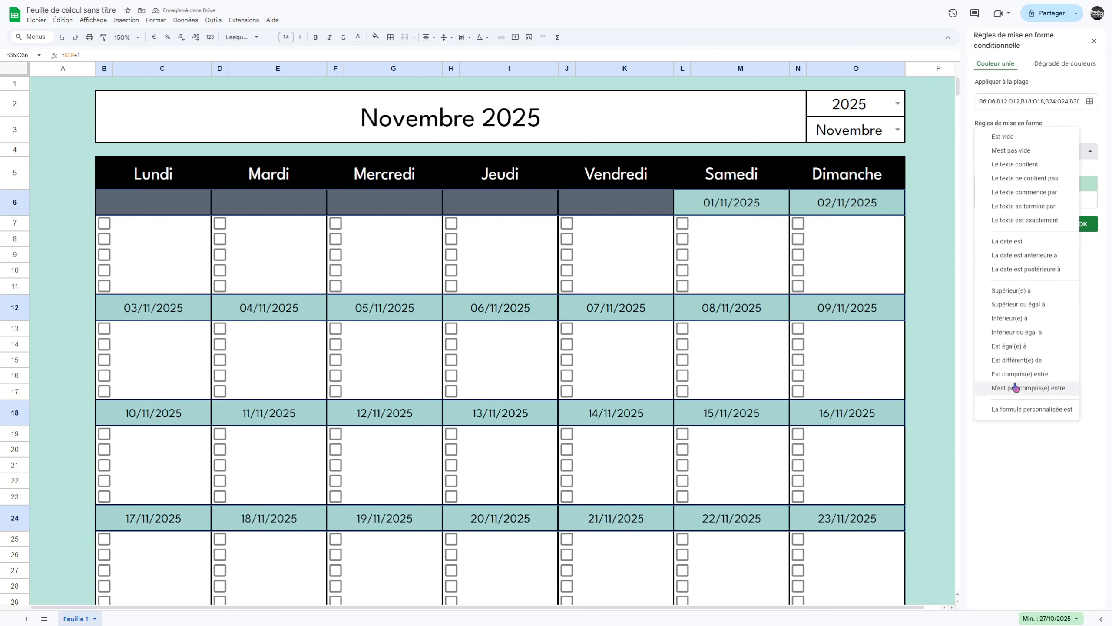
left_click(1012, 410)
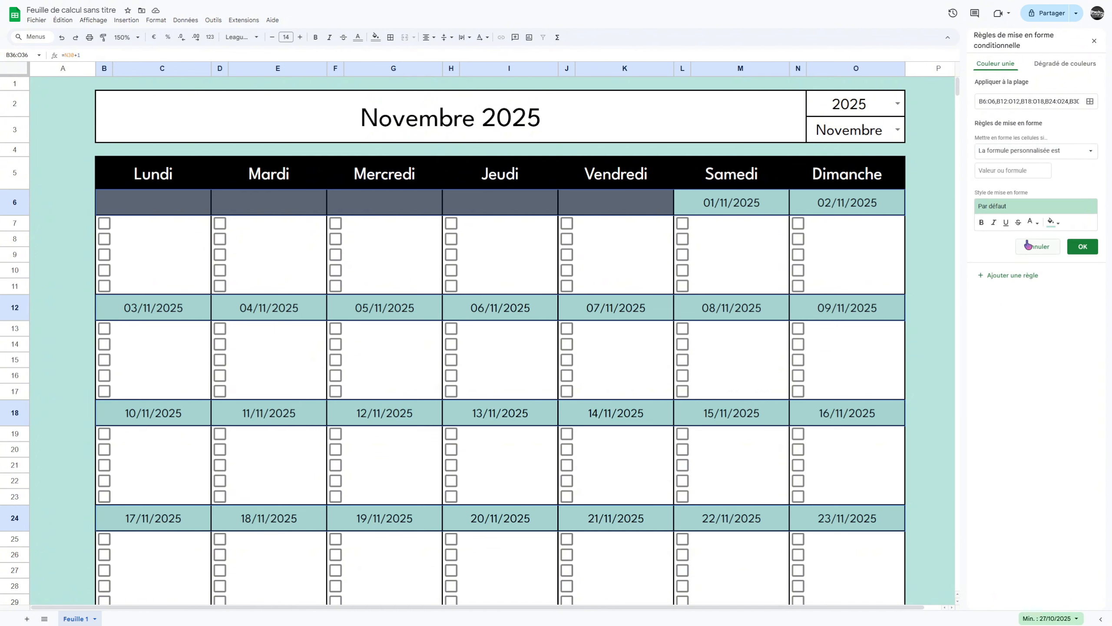
left_click(1011, 170)
type("=ET(")
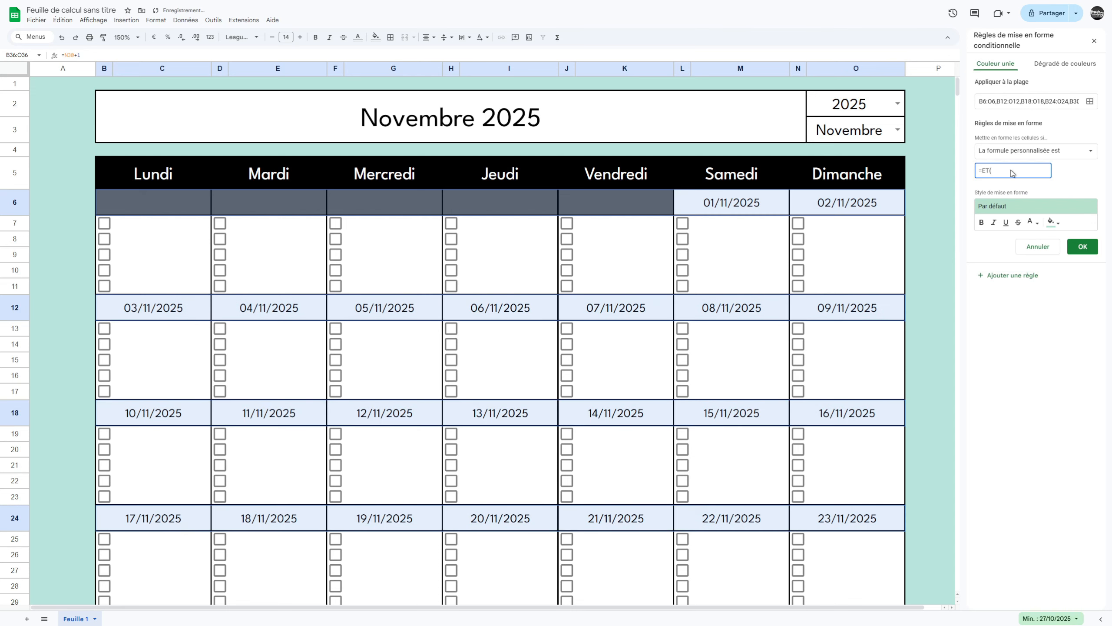
type("JOURSEM")
key("ctrl+v")
left_click(997, 170)
key("BackSpace")
key("BackSpace")
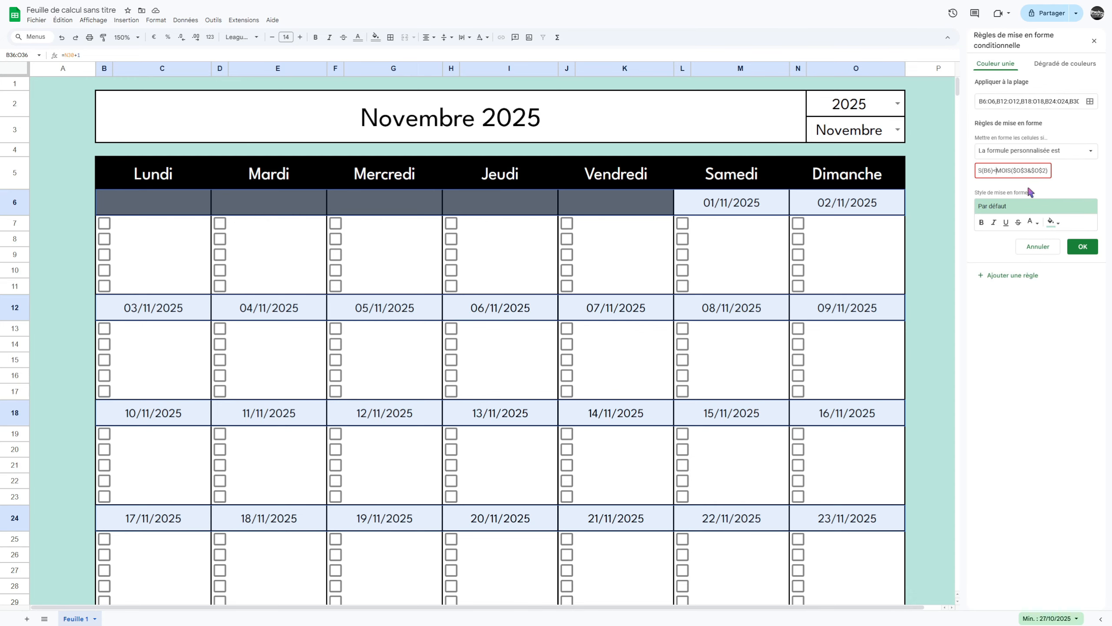
type("=")
key("Left")
key("Left")
key("Left")
key("Left")
key("Left")
key("Left")
key("Left")
key("Left")
key("Left")
key("Left")
key("Left")
key("Left")
key("Left")
key("Left")
key("Left")
key("Left")
key("Left")
key("Left")
key("Left")
key("Left")
Set the second rule's fill to light red and correct its formula to =ET(JOURSEM(B6)=2;MOIS(B6)=MOIS($O$3&$O$2)).
left_click(1052, 223)
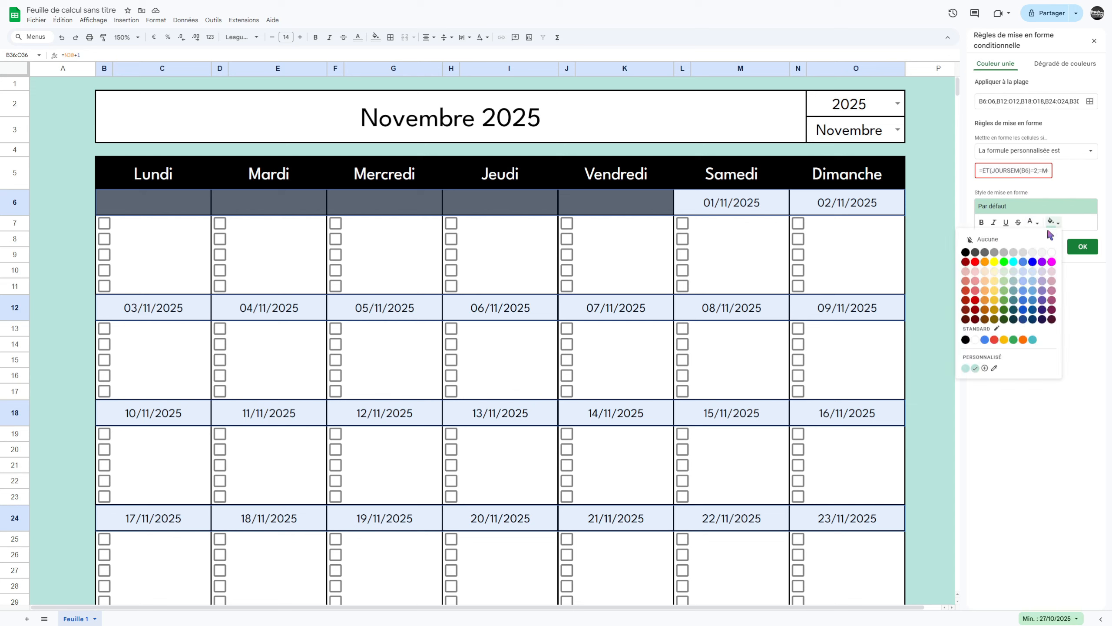
left_click(975, 271)
left_click(994, 172)
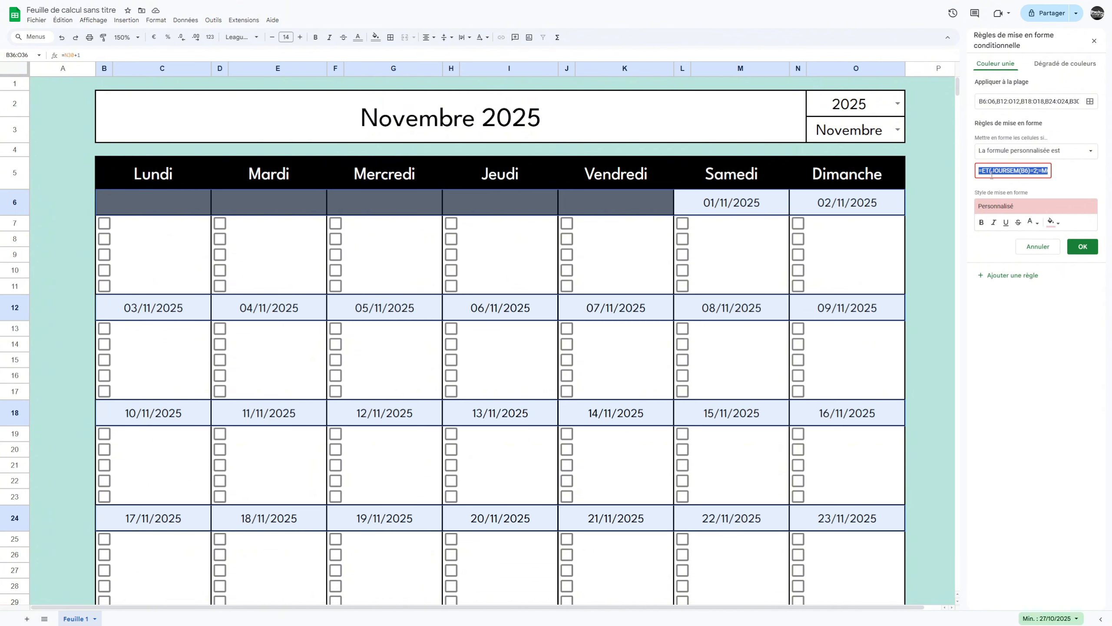
left_click(992, 171)
left_click_drag(1038, 176, 1066, 175)
left_click(1050, 172)
type(")")
left_click_drag(1017, 170, 963, 176)
left_click(990, 171)
type("MOIS(B6)=")
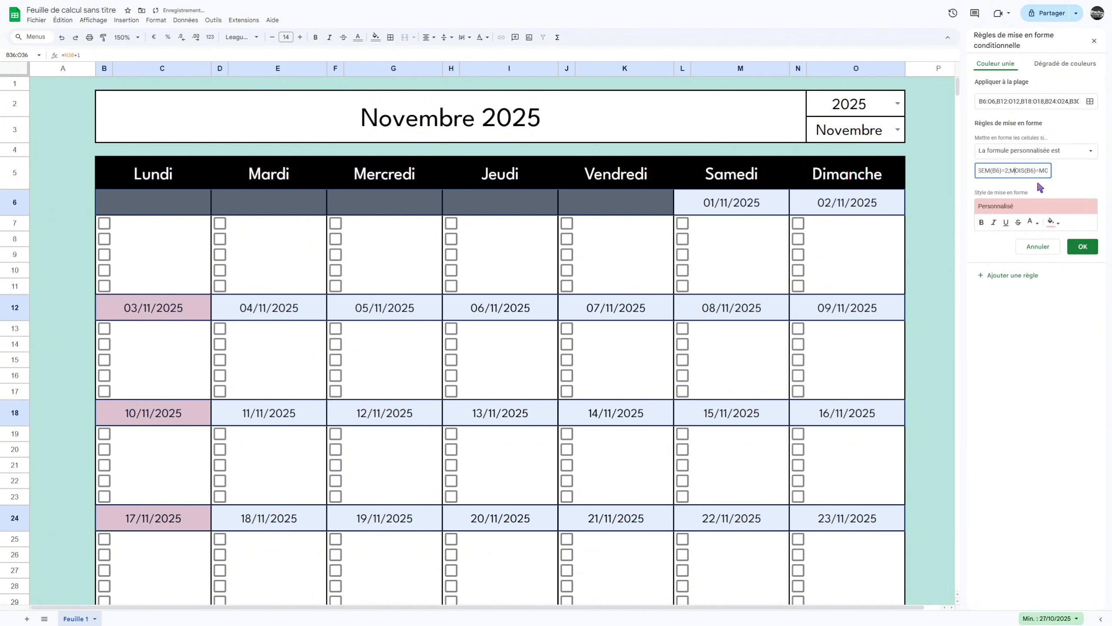
Review the second rule's formula to its end, copy it in full and save the rule.
key("Right")
key("Right")
key("Right")
key("Right")
key("Right")
key("Right")
key("Right")
key("Right")
key("Right")
key("Right")
key("Right")
key("Right")
key("Right")
key("Right")
key("Right")
key("Right")
key("Right")
key("Right")
key("Right")
key("Right")
key("ctrl+a")
left_click(1083, 247)
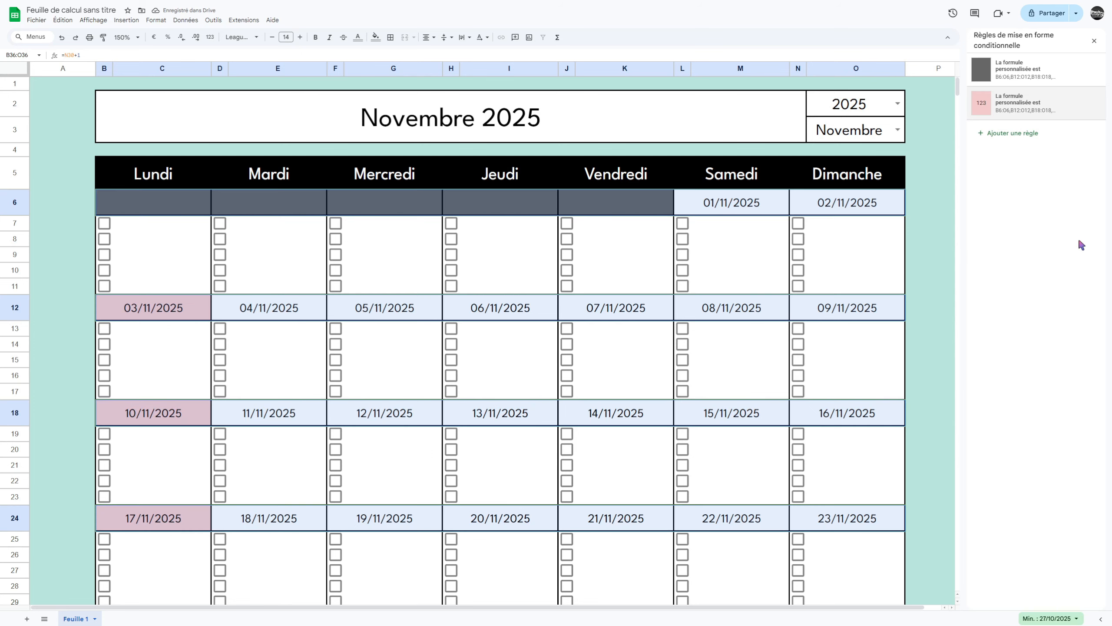
Close the conditional formatting rules, insert a column to the right of column P and widen it.
left_click(1095, 41)
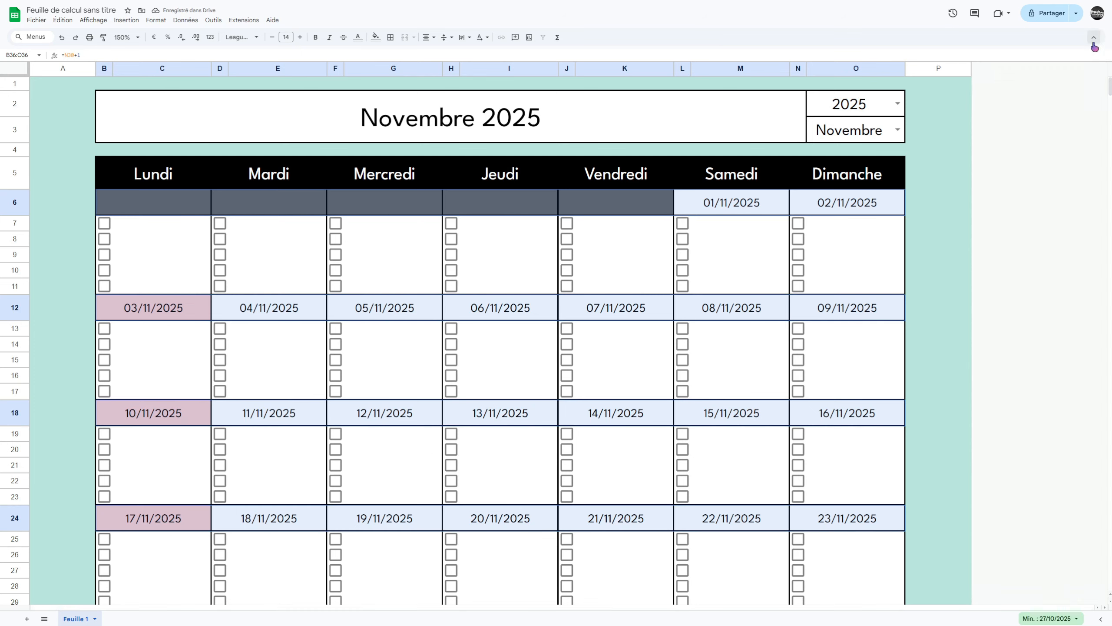
right_click(942, 70)
left_click(959, 170)
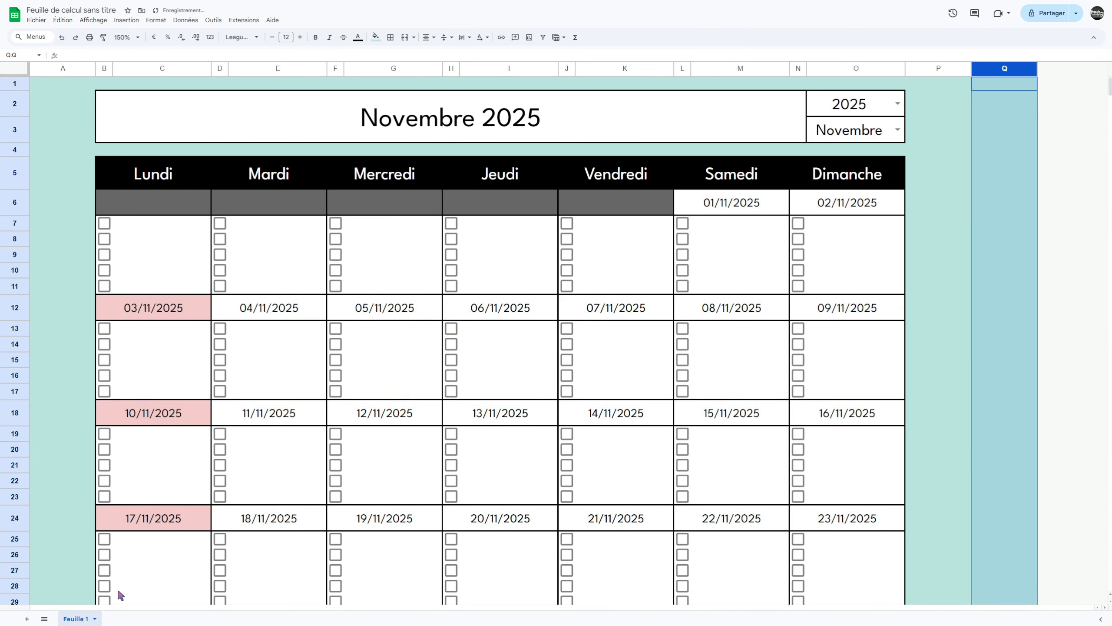
left_click_drag(1037, 68, 1108, 69)
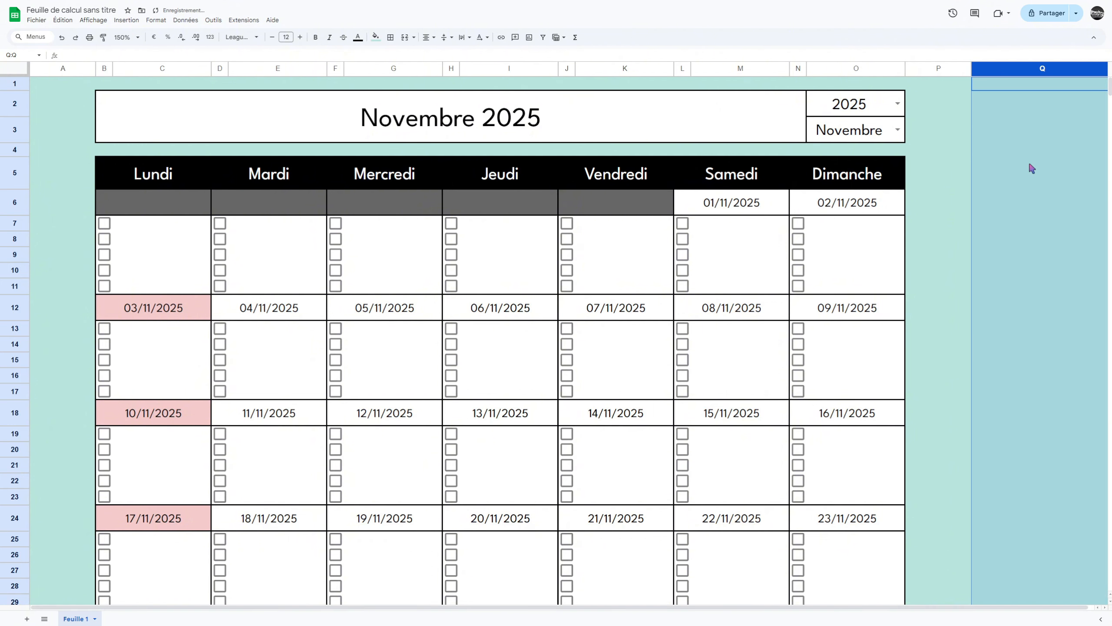
Enter =ET(JOURSEM(B6)=2;MOIS(B6)=MOIS($O$3&$O$2)) in cell Q6 and highlight the weekday number in it.
double_click(1005, 193)
type("=ET(JOURSEM(B6)=2;MOIS(B6)=MOIS($O$3&$O$2))")
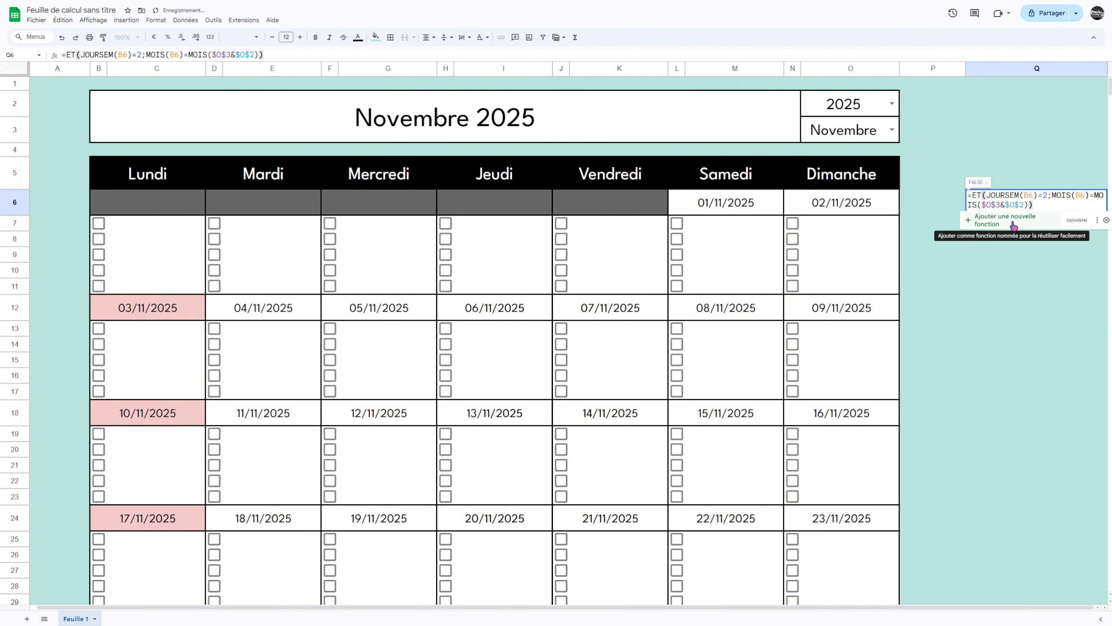
left_click_drag(1039, 207, 963, 192)
left_click(1046, 207)
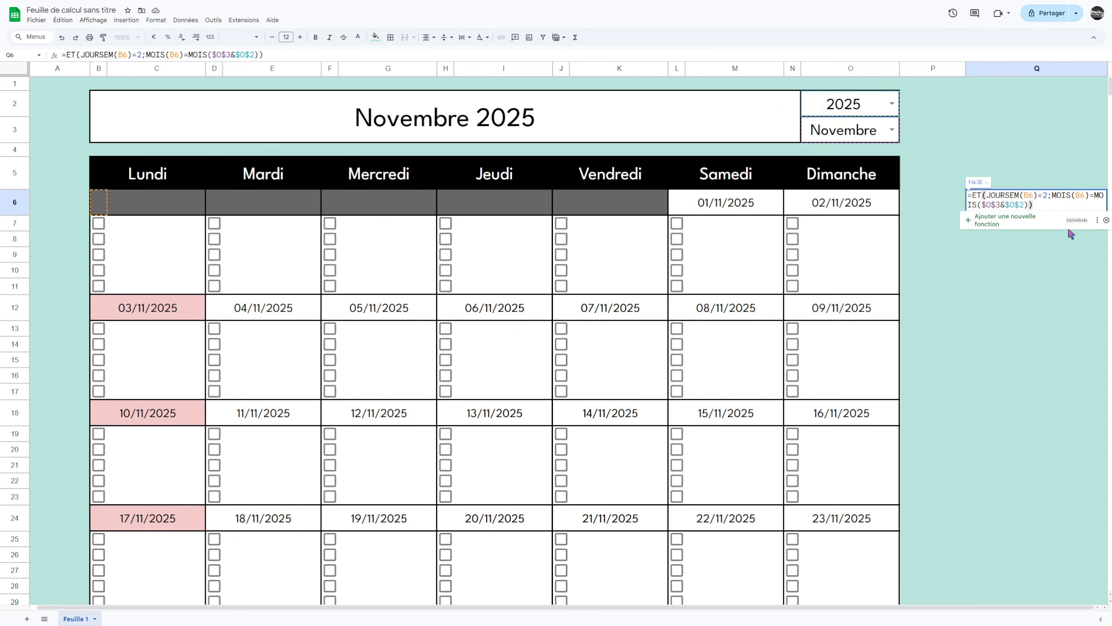
double_click(1047, 197)
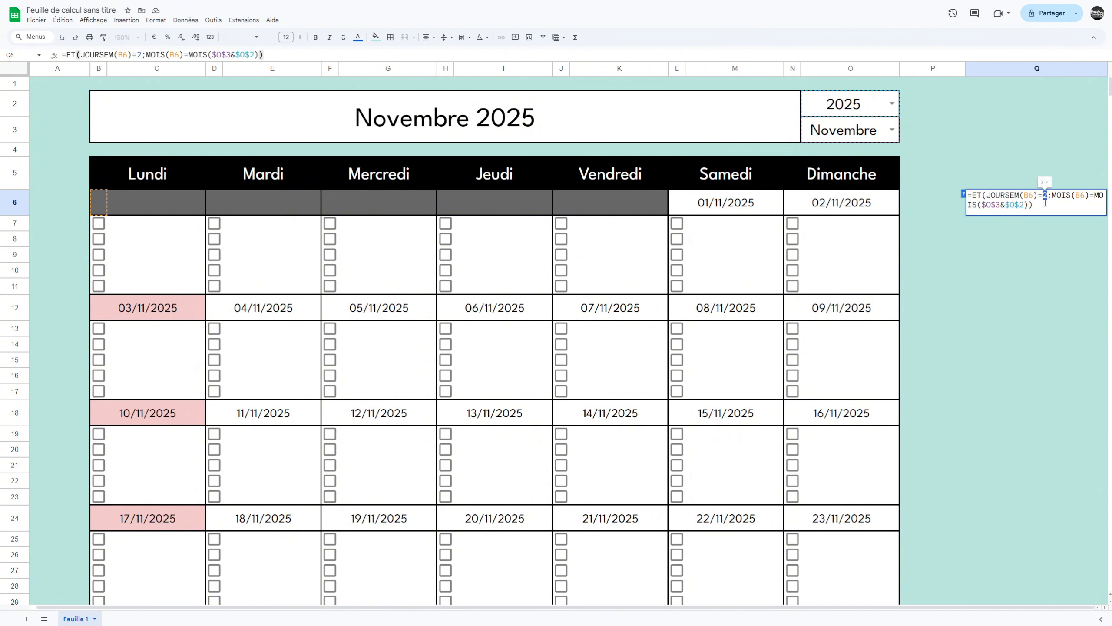
Write the weekday number notes "2=LUNDI" in cell Q5 and "3=MARDI etc" in cell Q4.
left_click(1008, 173)
double_click(999, 177)
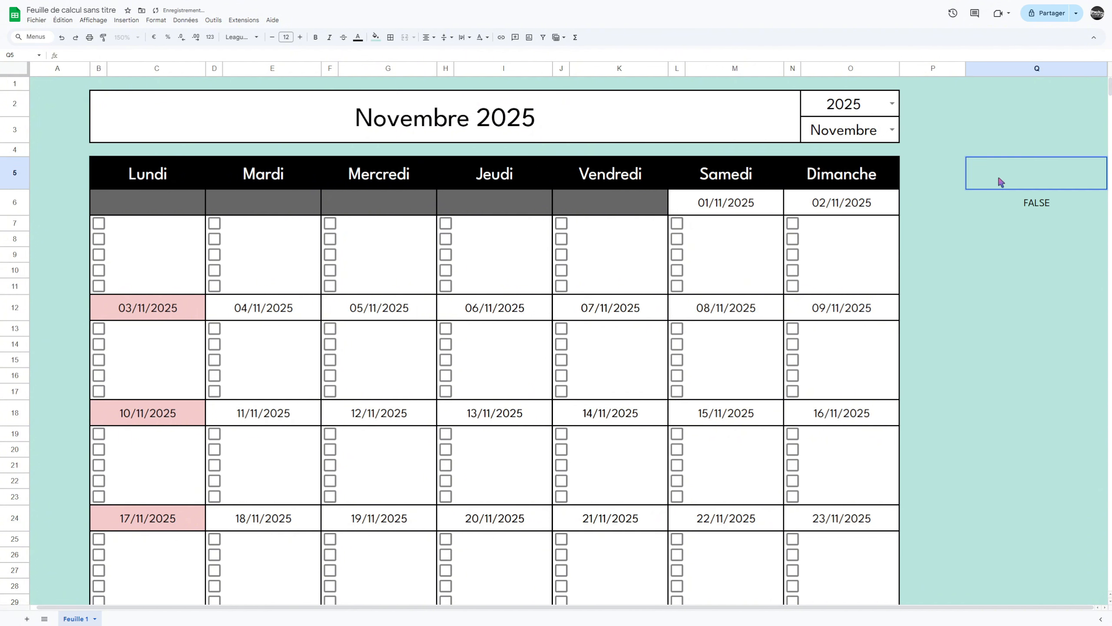
type("2=LUNDI")
key("shift+Return")
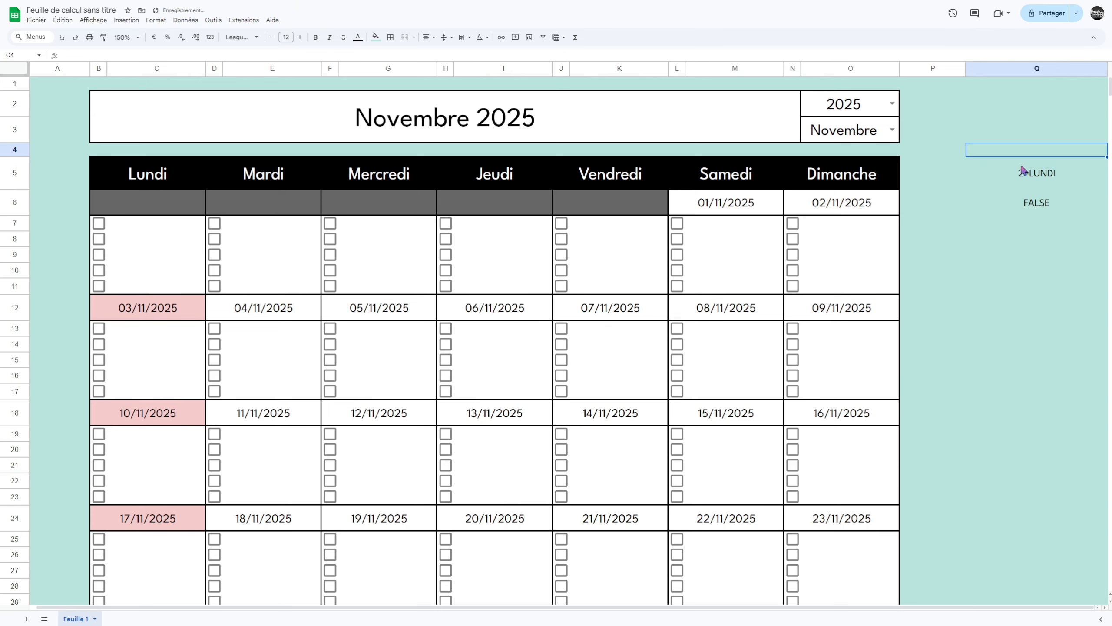
double_click(1041, 152)
type("3=")
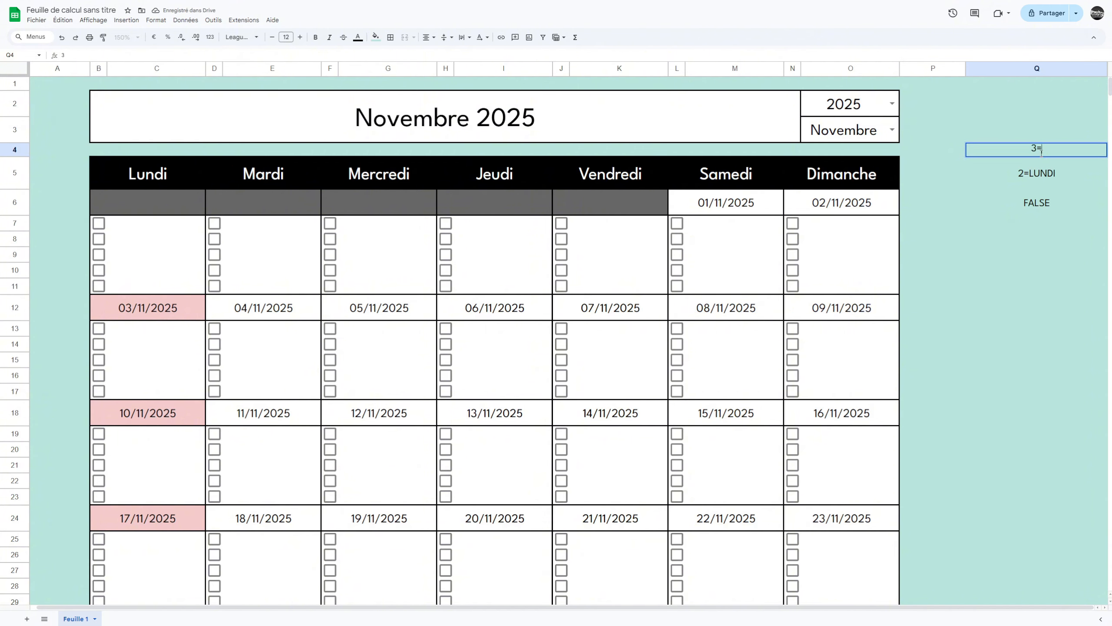
type("MARDI etc")
key("Return")
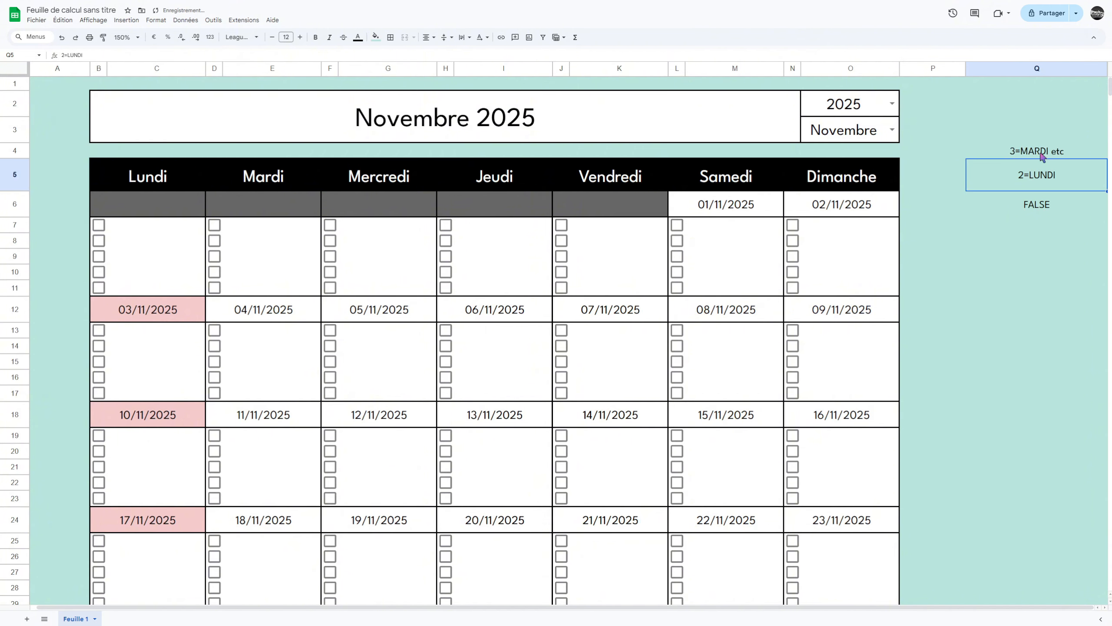
Delete the notes in Q4:Q5 and the demonstration formula in Q6.
left_click_drag(1043, 153, 1037, 165)
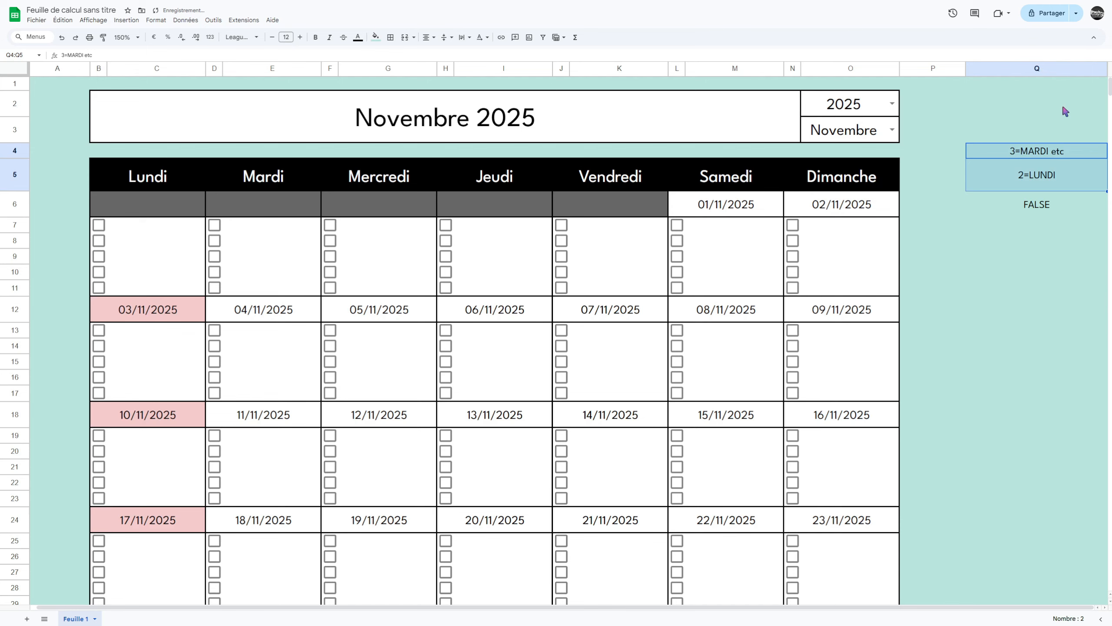
key("Delete")
double_click(1023, 203)
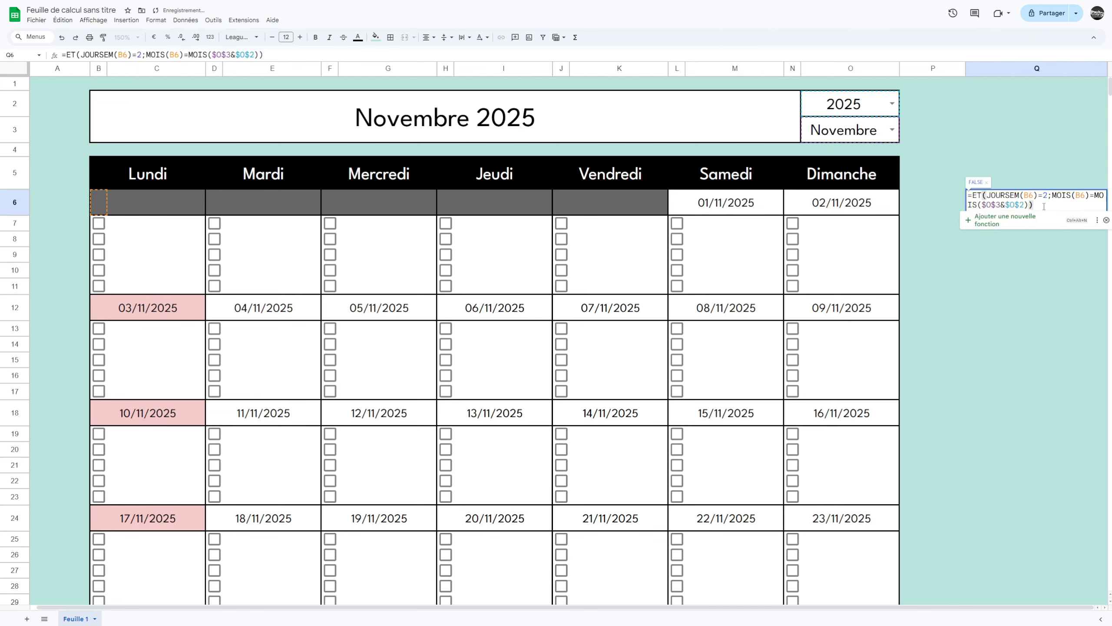
left_click_drag(1043, 206, 968, 196)
key("BackSpace")
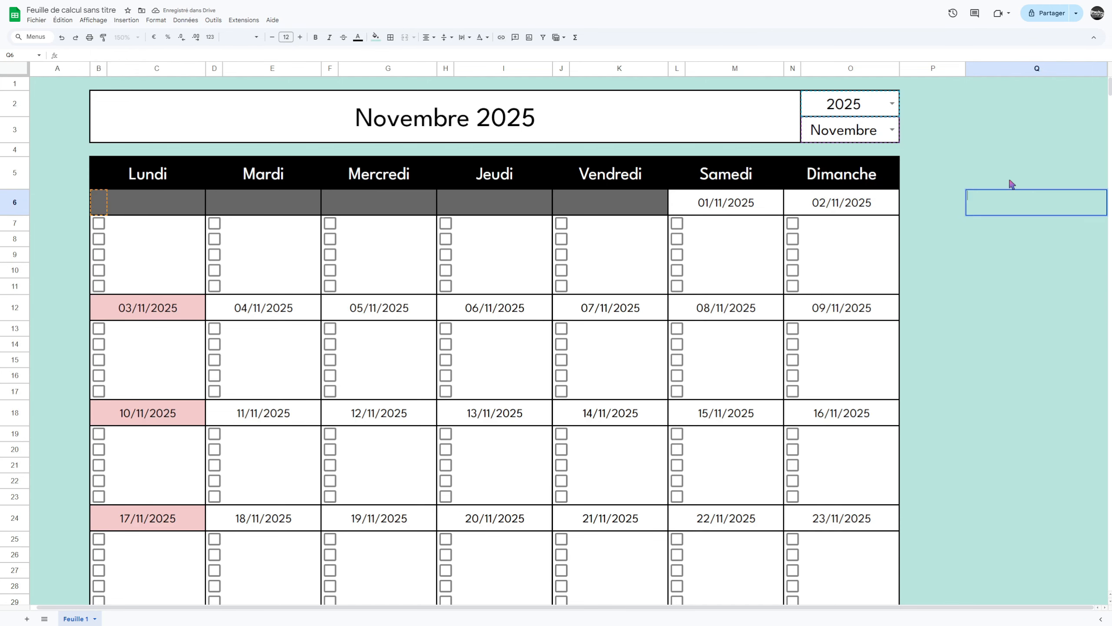
key("Return")
Select the date cells B to O in rows 6, 12, 18, 24, 30 and 36 and open their conditional formatting rules.
scroll(208, 166, "down", 1)
left_click_drag(159, 149, 832, 144)
left_click_drag(822, 244, 196, 249, "ctrl")
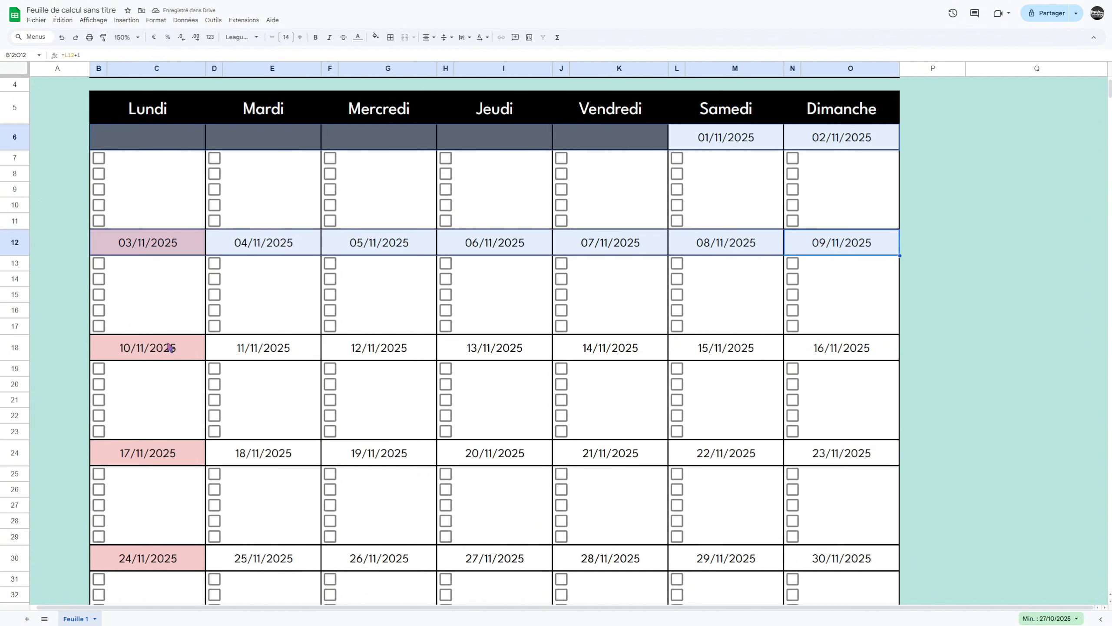
left_click_drag(171, 348, 815, 350, "ctrl")
left_click(811, 451, "ctrl")
left_click_drag(765, 455, 159, 454, "ctrl")
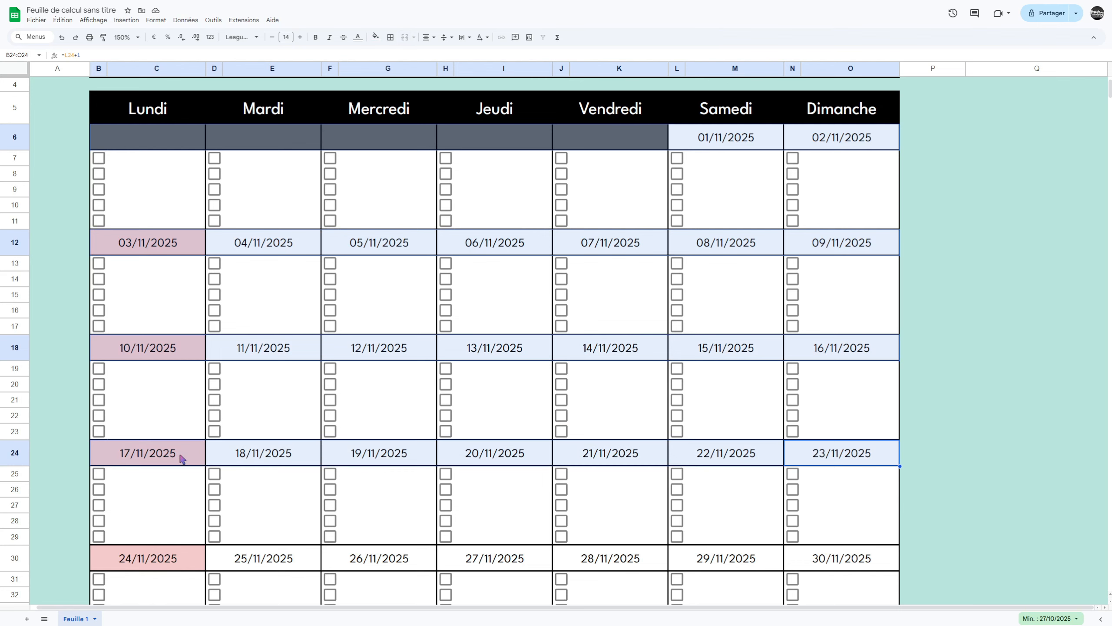
scroll(219, 380, "down", 4)
left_click_drag(173, 373, 804, 372, "ctrl")
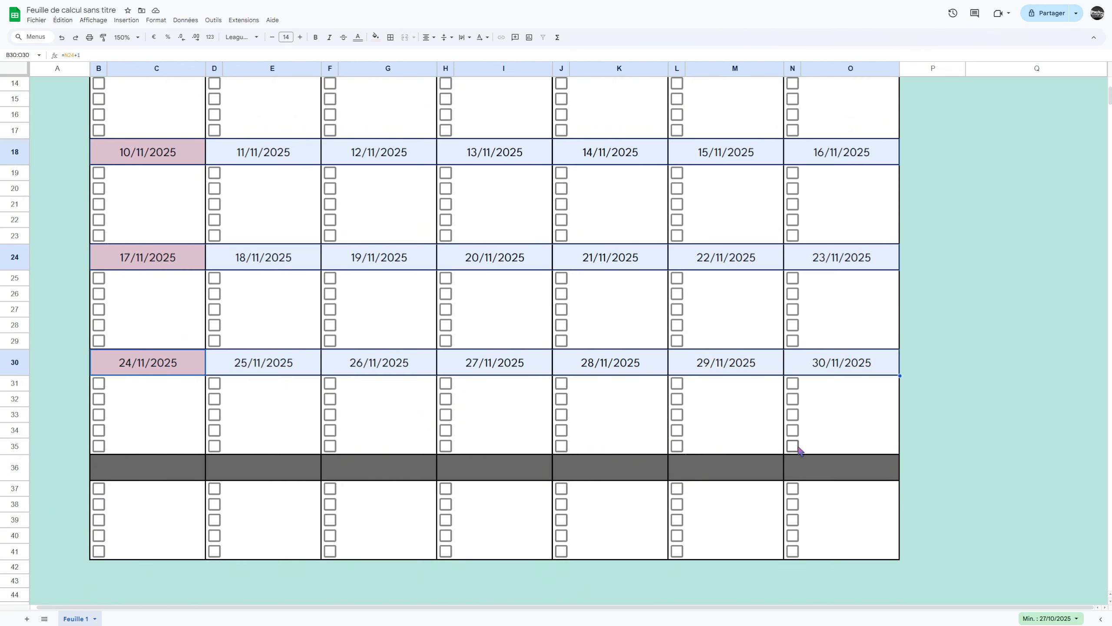
left_click_drag(809, 470, 138, 470, "ctrl")
scroll(219, 351, "up", 4)
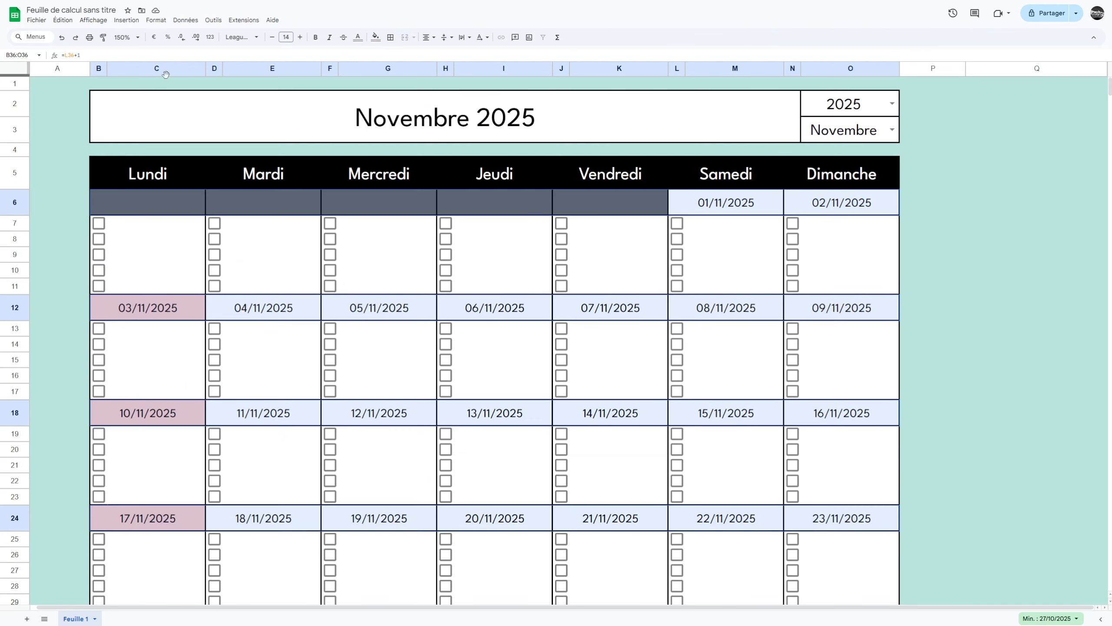
left_click(154, 20)
left_click(193, 197)
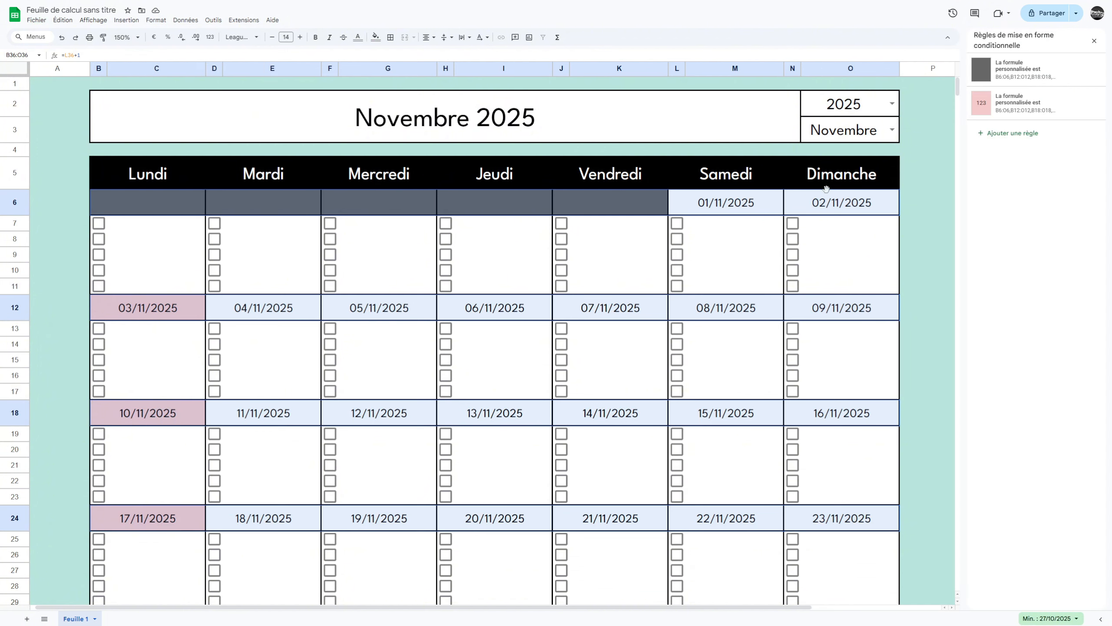
Rank the Monday rule above the grey one, add a Tuesday rule with =ET(JOURSEM(B6)=3;MOIS(B6)=MOIS($O$3&$O$2)), and copy its formula.
left_click_drag(969, 109, 969, 66)
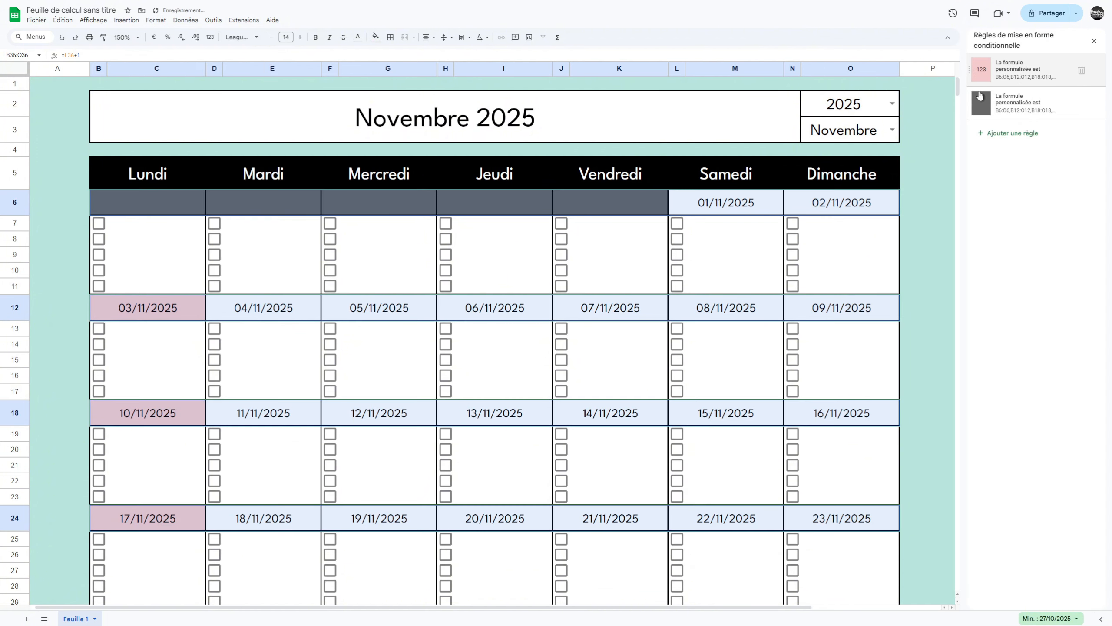
left_click(1004, 139)
left_click(1015, 154)
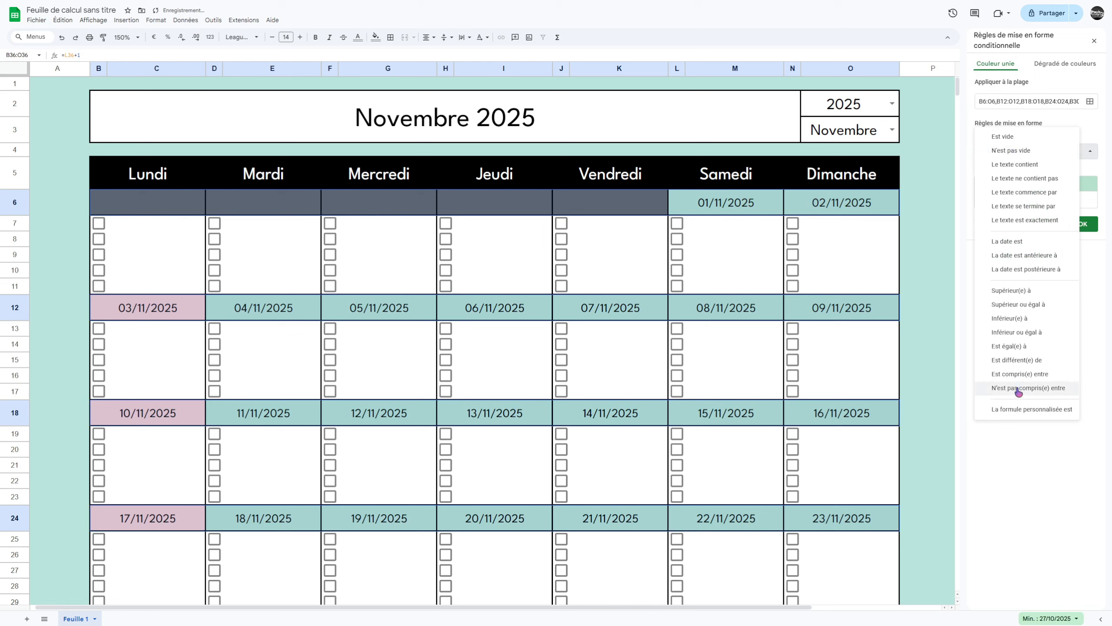
left_click(1015, 409)
left_click(1013, 170)
type("=MOIS(B6)=MOIS($O$3&$O$2)")
left_click_drag(1011, 177, 944, 180)
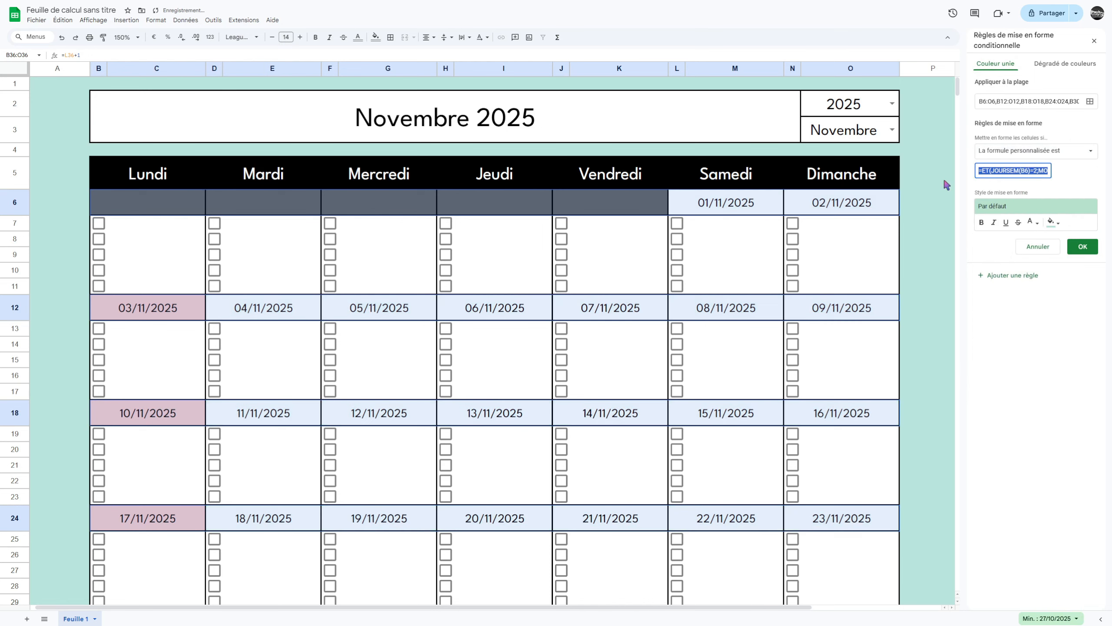
left_click(1037, 172)
key("ctrl+a")
key("ctrl+c")
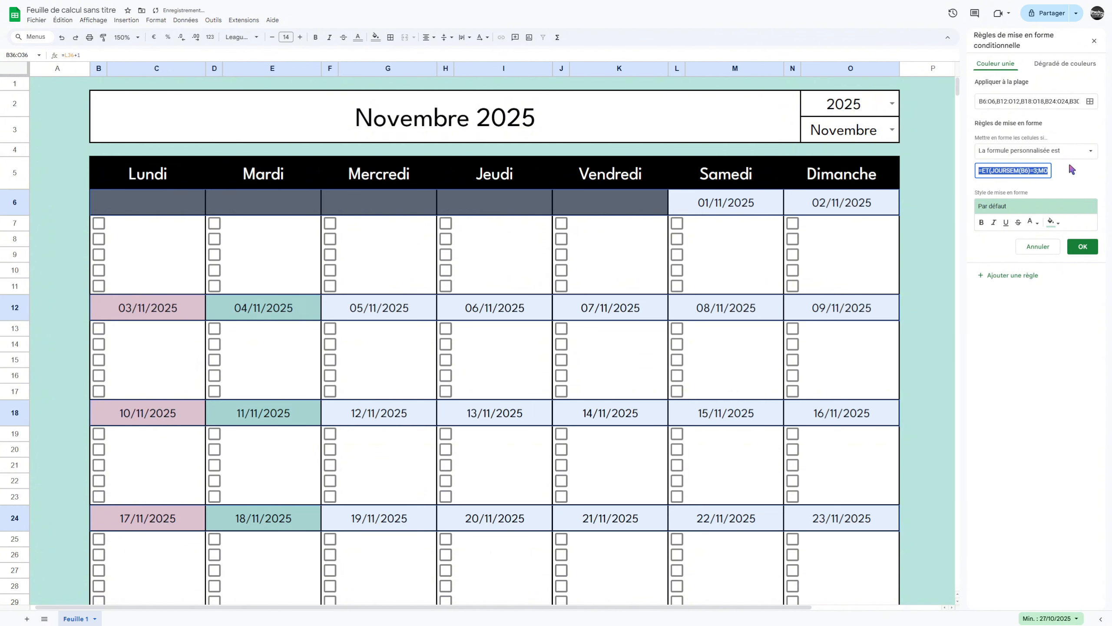
Give the Tuesday rule a light orange fill, save it, and move it to the first place in the rule order.
left_click(1047, 222)
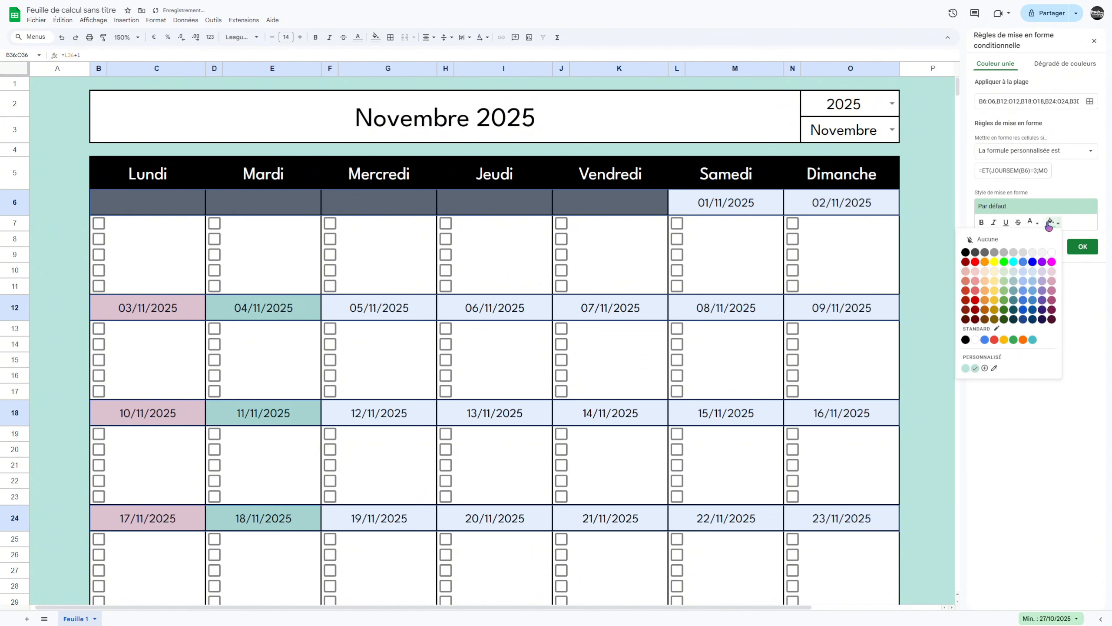
left_click(998, 268)
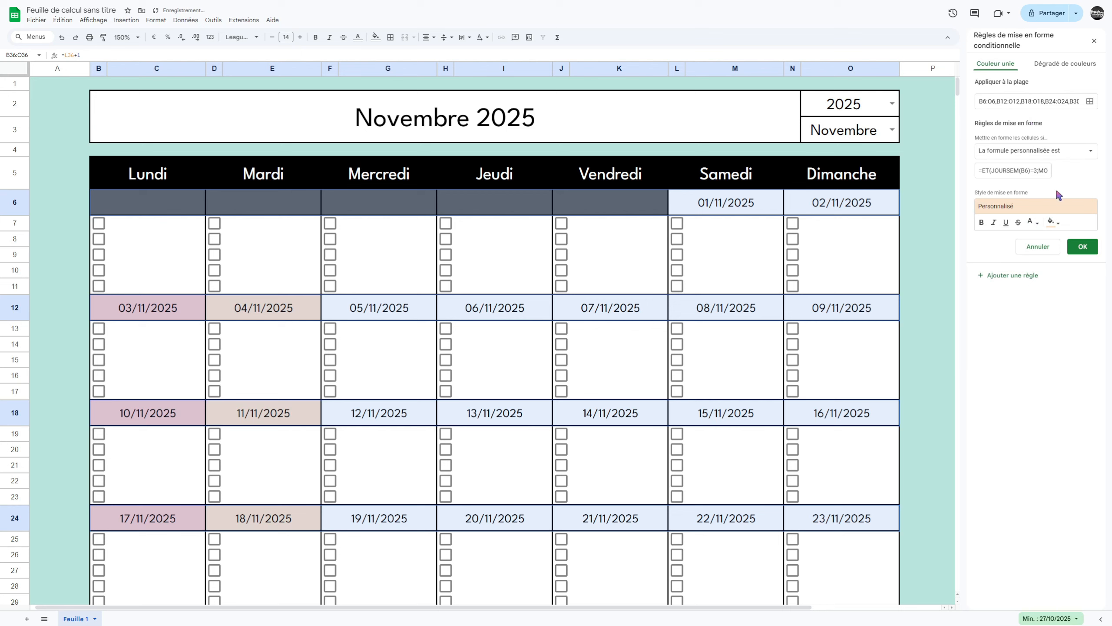
left_click(1082, 247)
left_click_drag(972, 136, 975, 69)
Add a Wednesday conditional formatting rule with the custom formula =ET(JOURSEM(B6)=4;MOIS(B6)=MOIS($O$3&$O$2)).
left_click(1004, 178)
left_click(1025, 150)
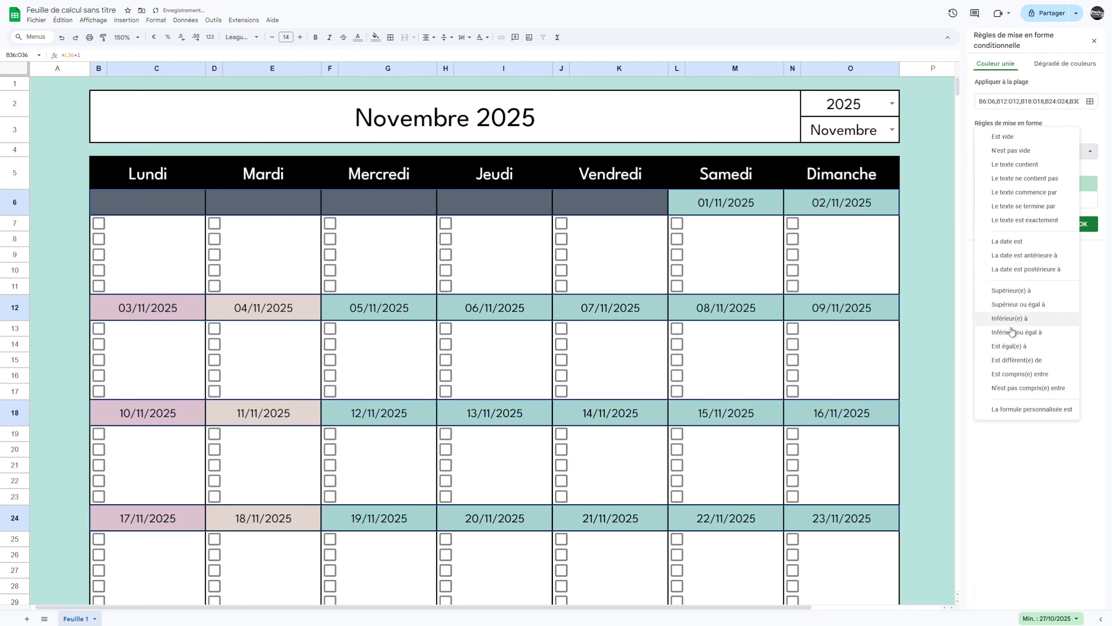
left_click(1007, 405)
left_click(1005, 172)
key("ctrl+v")
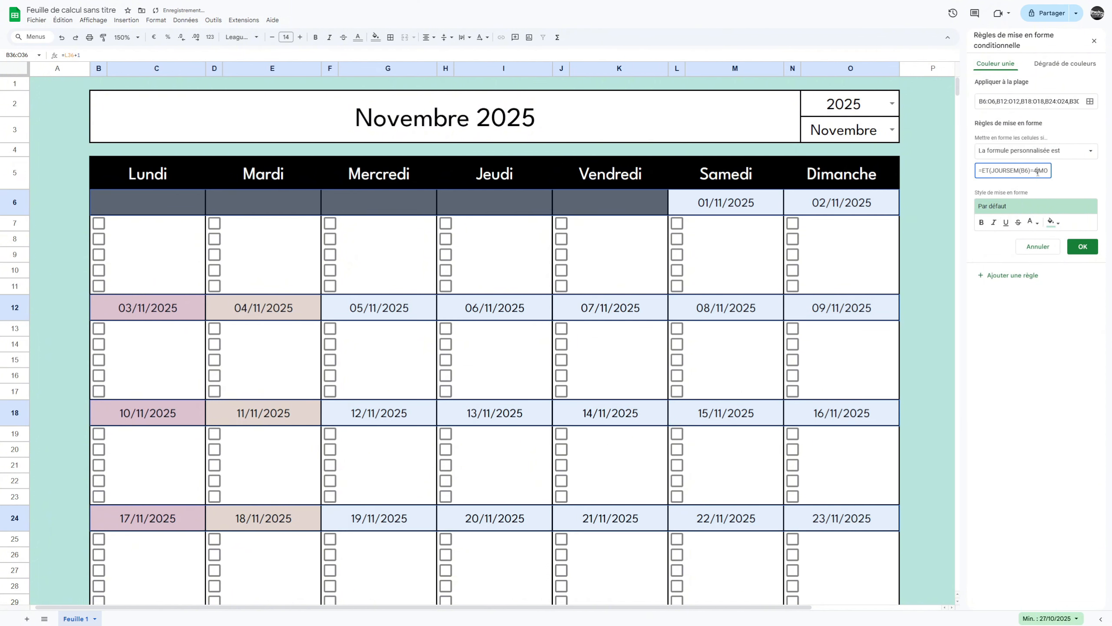
Give the Wednesday rule a light yellow fill, save it, and rank it above the other rules.
left_click(1053, 222)
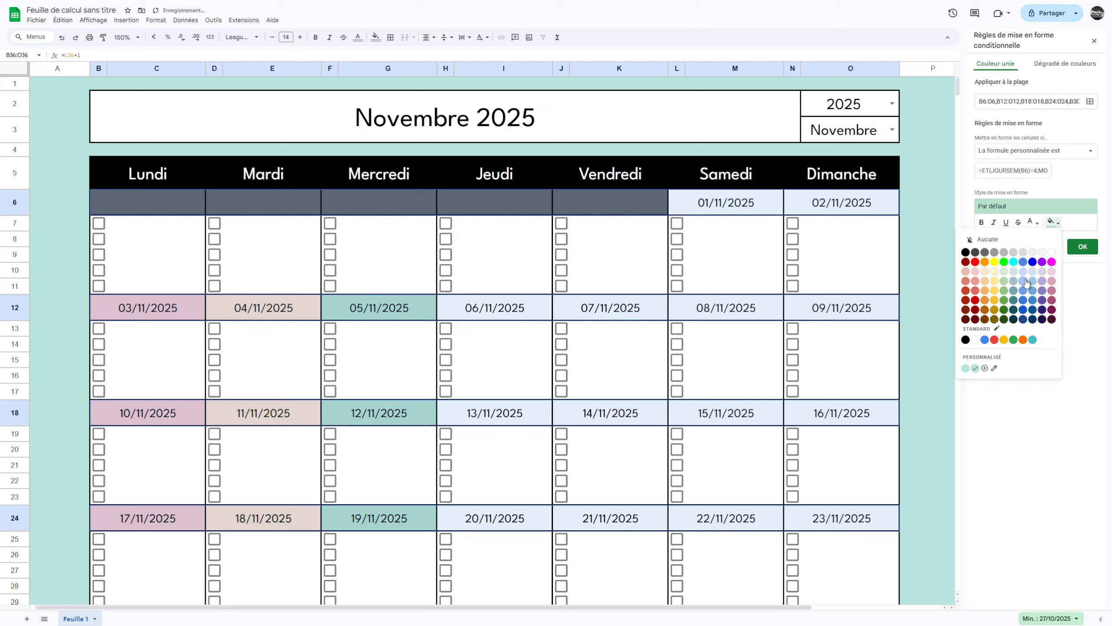
left_click(995, 271)
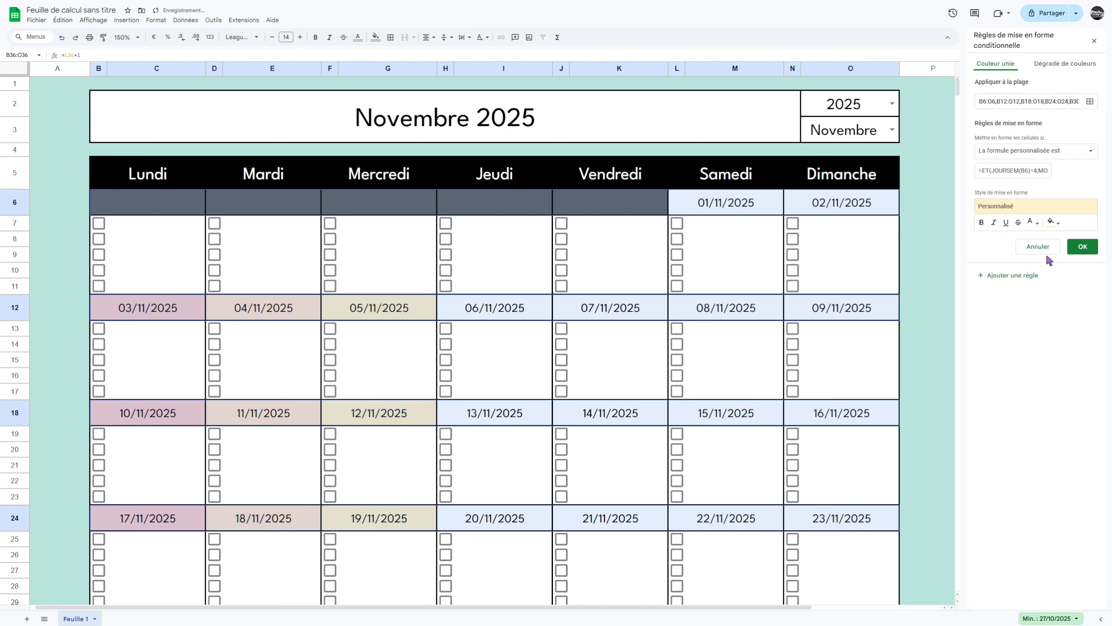
left_click(1082, 247)
left_click_drag(978, 172, 982, 113)
Add a Thursday rule with the custom formula =ET(JOURSEM(B6)=5;MOIS(B6)=MOIS($O$3&$O$2)) and copy the formula.
left_click(1007, 200)
left_click(1006, 151)
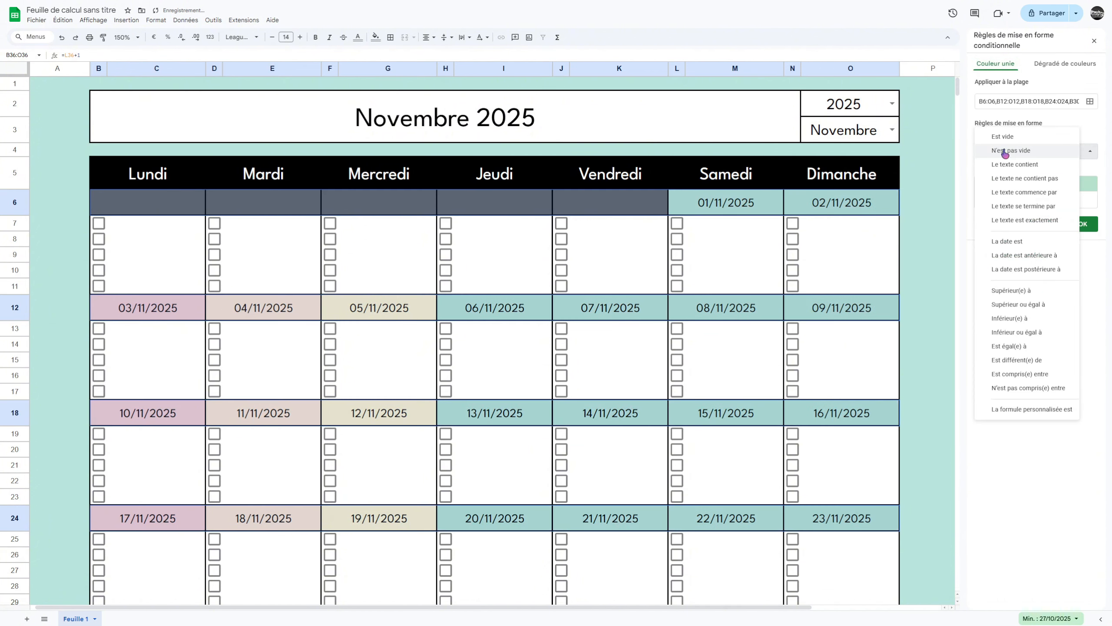
left_click(1012, 409)
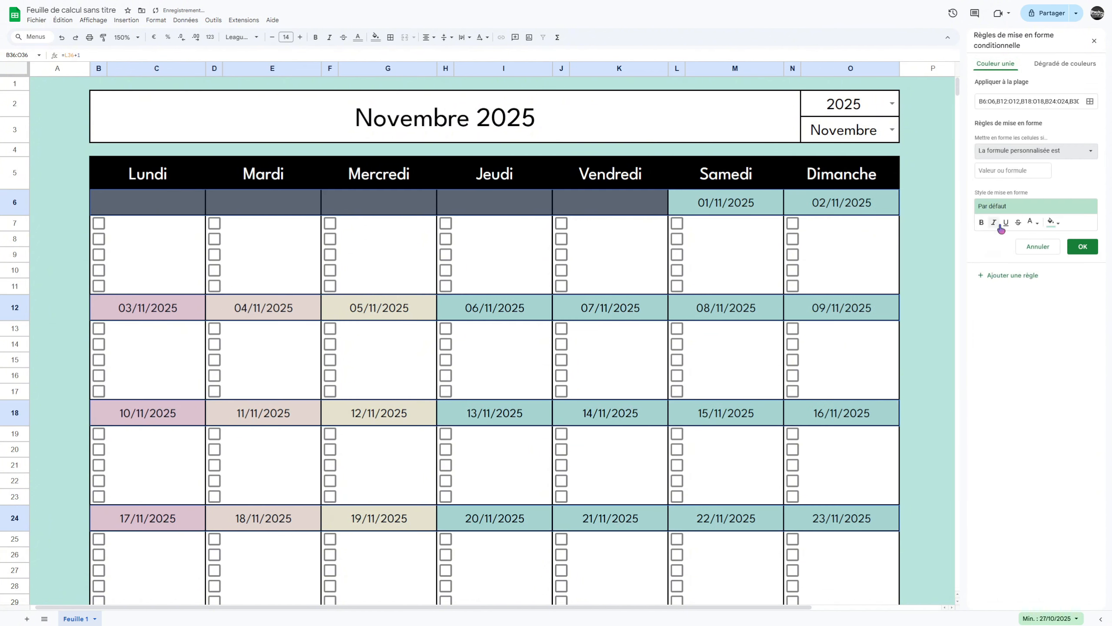
left_click(996, 168)
key("ctrl+v")
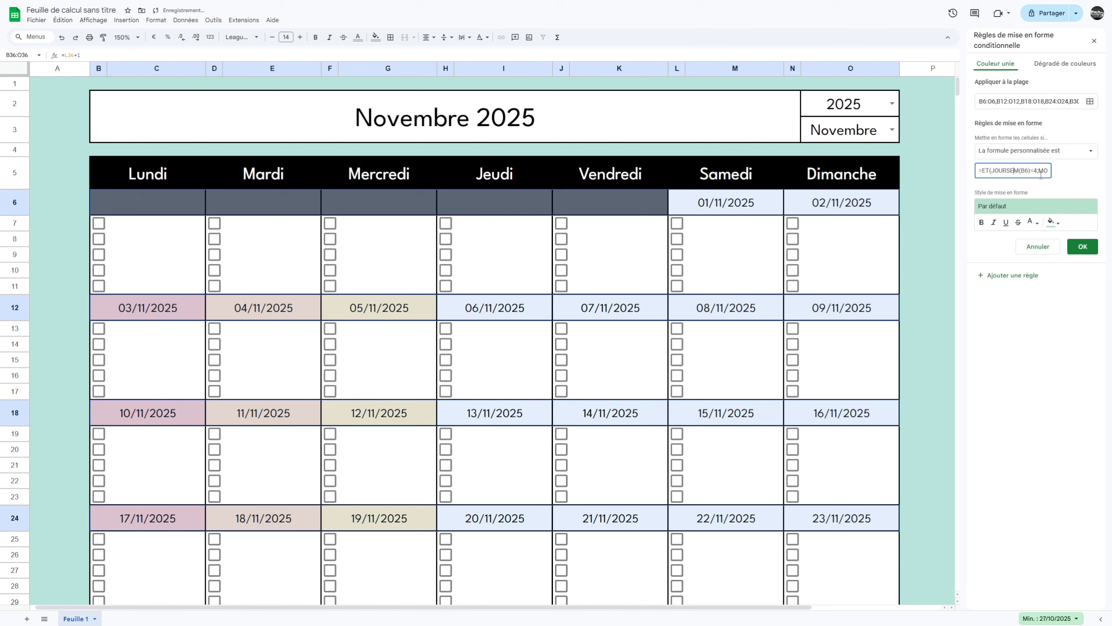
left_click(1037, 170)
key("BackSpace")
type("5")
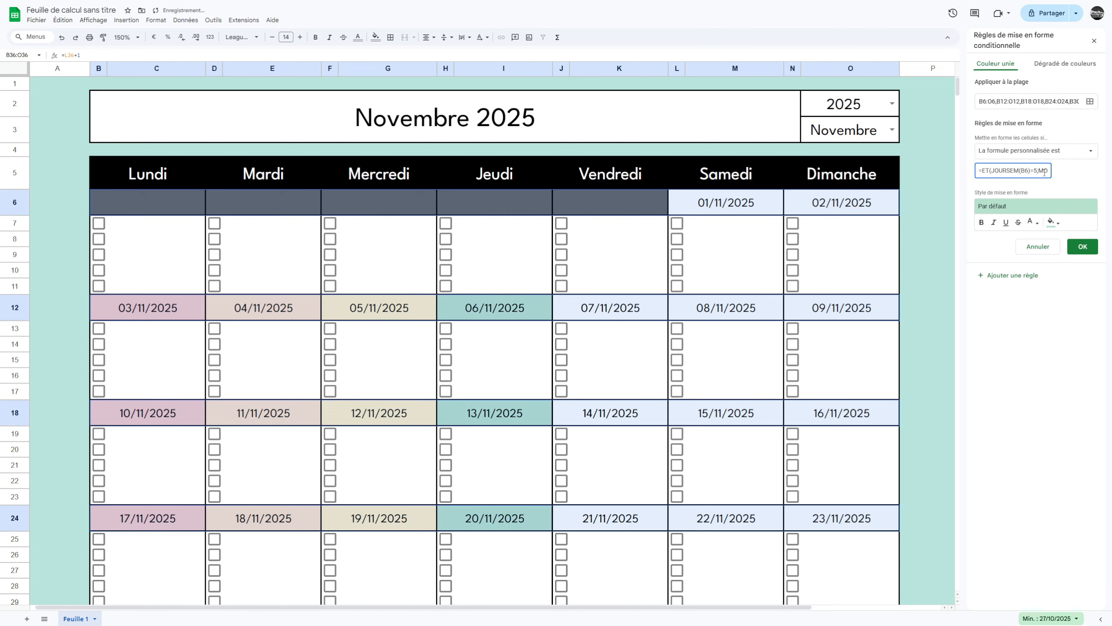
key("ctrl+a")
key("ctrl+c")
Give the Thursday rule a light green fill, save it, and place it first in the rule order.
left_click(1053, 223)
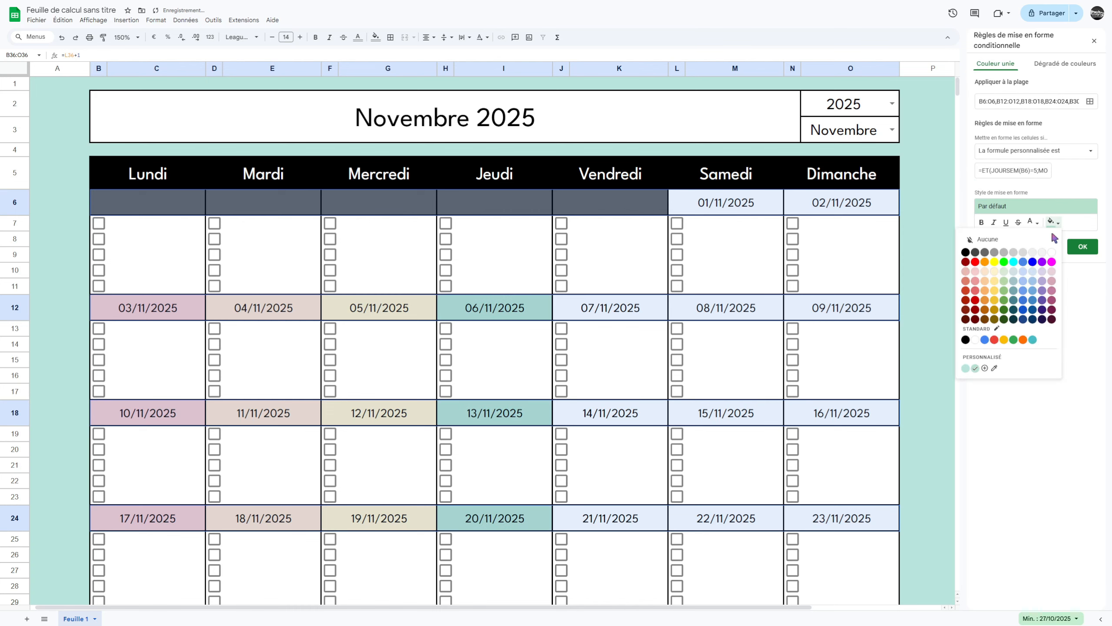
left_click(1010, 270)
left_click(1082, 247)
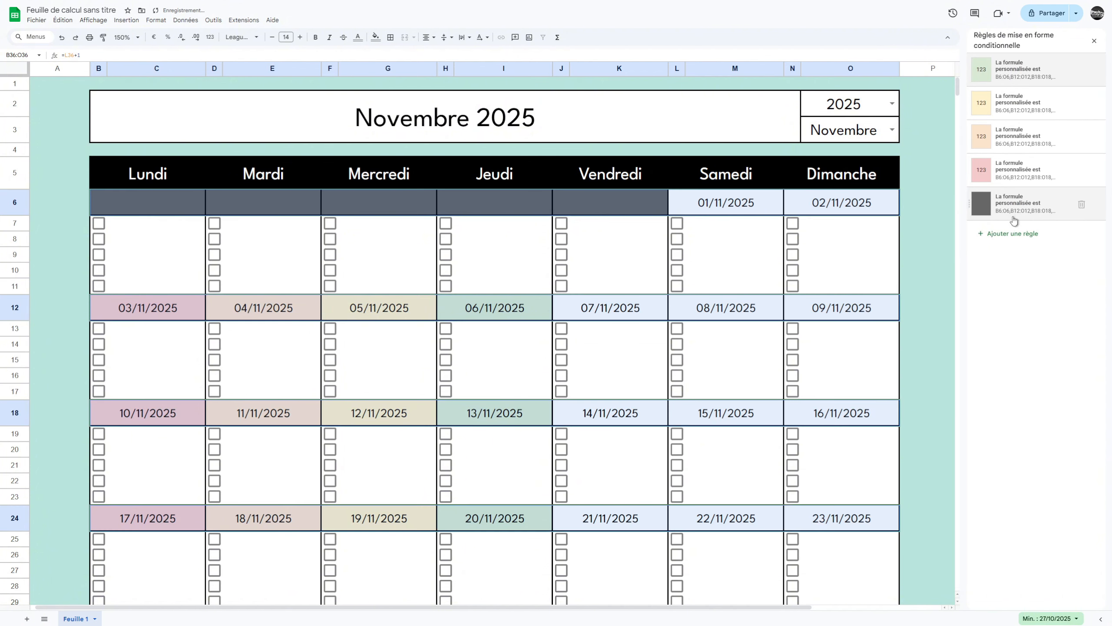
Add a Friday conditional formatting rule with the custom formula =ET(JOURSEM(B6)=6;MOIS(B6)=MOIS($O$3&$O$2)).
left_click(1012, 236)
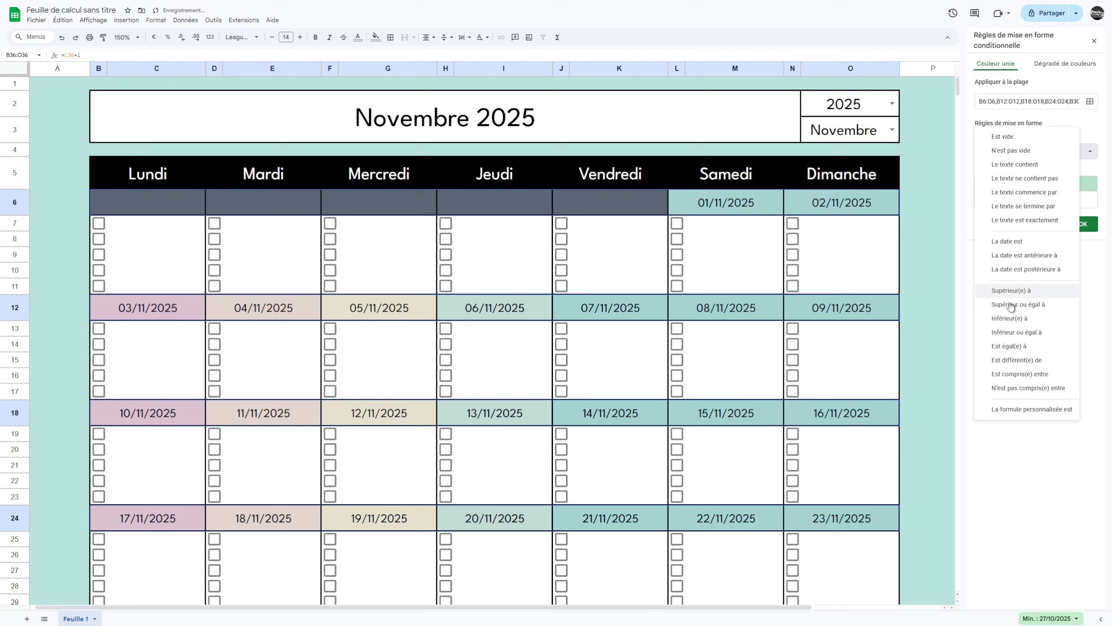
left_click(1012, 409)
left_click(999, 172)
key("ctrl+v")
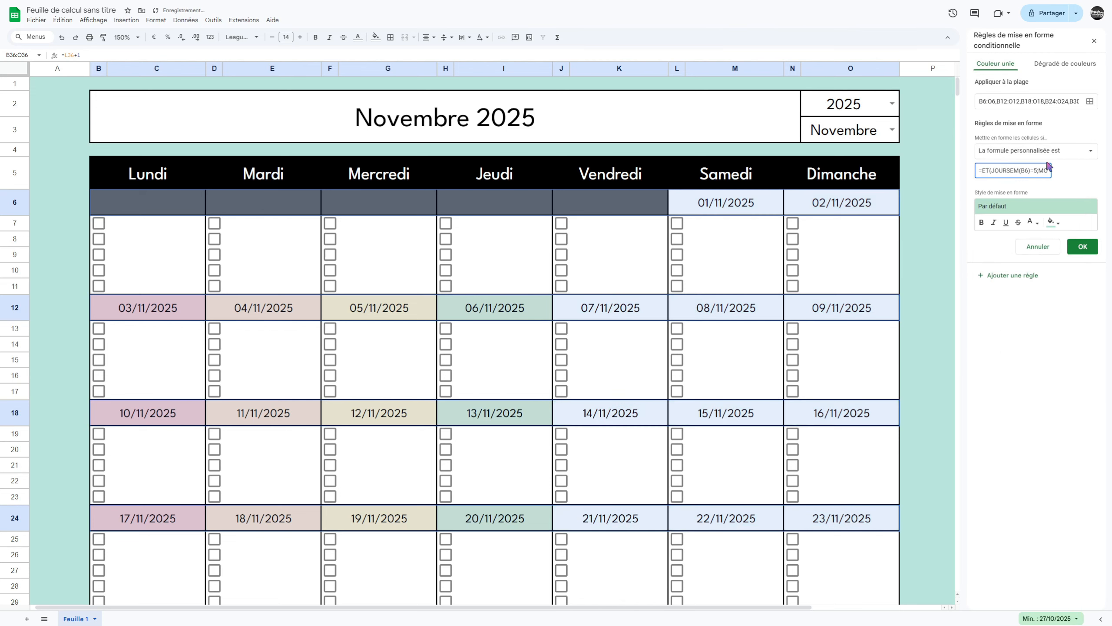
Give the Friday rule a light blue fill, save it, and move it ahead of the other rules.
left_click(1053, 222)
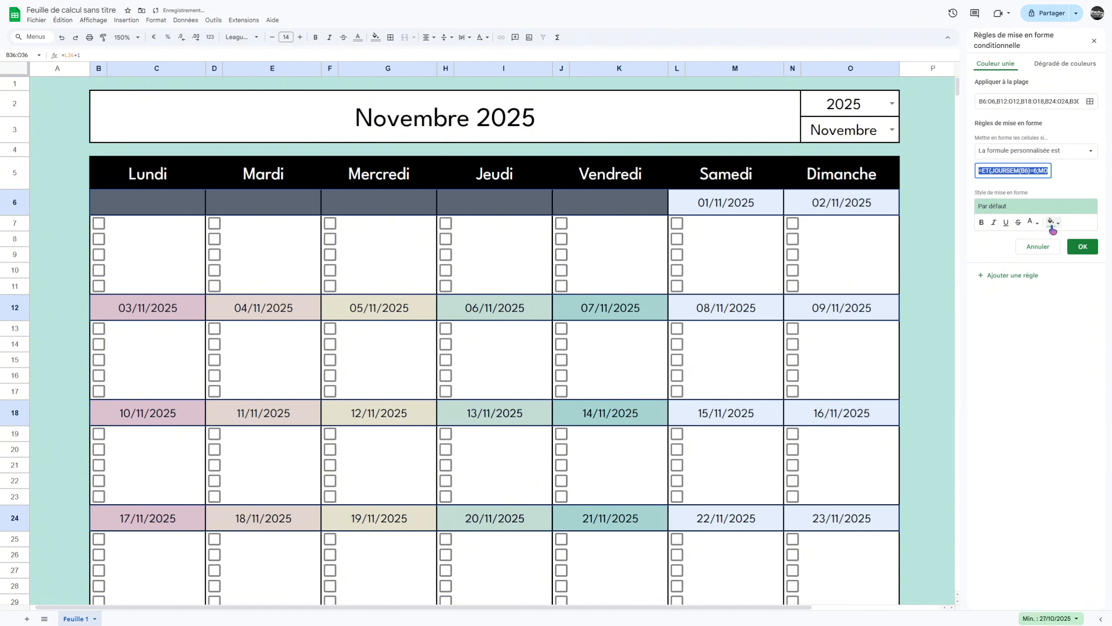
left_click(1023, 274)
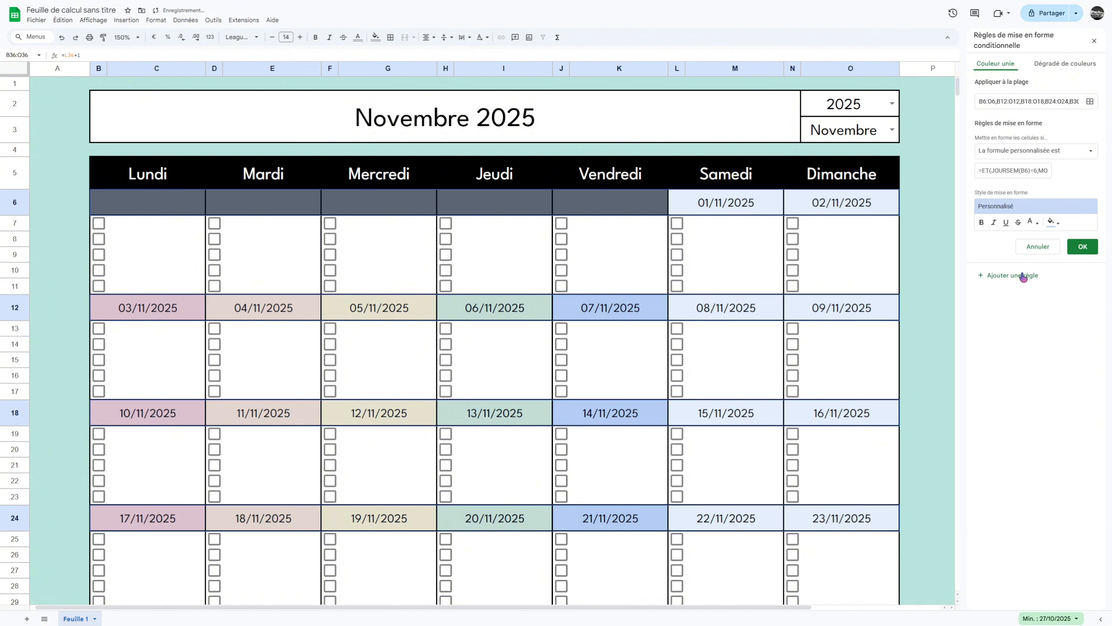
left_click(1082, 247)
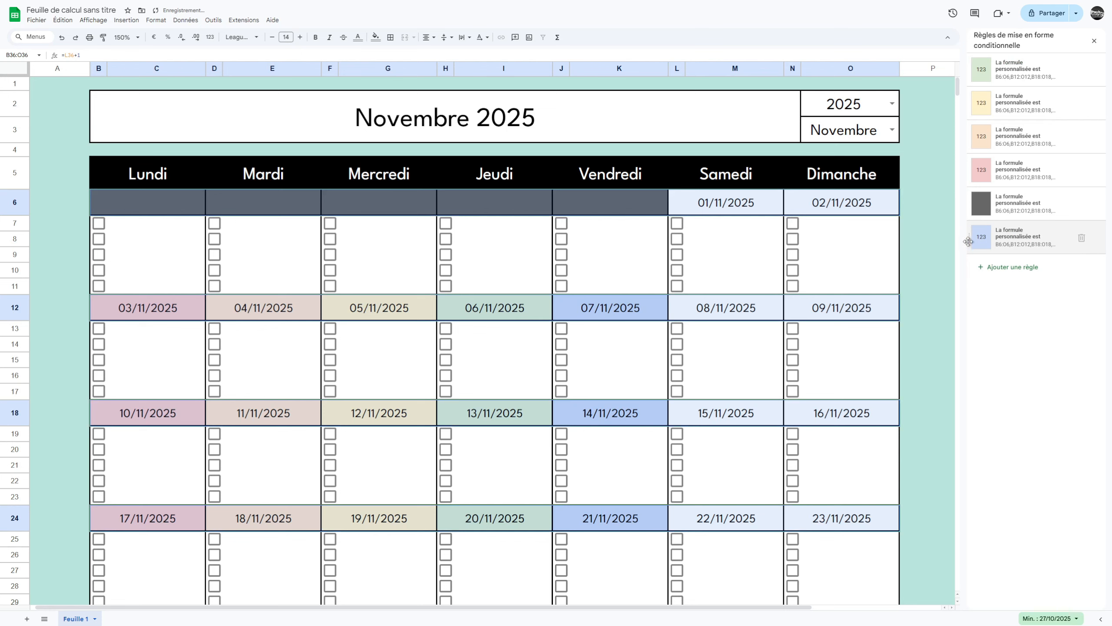
Add a Saturday conditional formatting rule with the custom formula =ET(JOURSEM(B6)=7;MOIS(B6)=MOIS($O$3&$O$2)).
left_click(1022, 267)
left_click(1015, 154)
left_click(1013, 407)
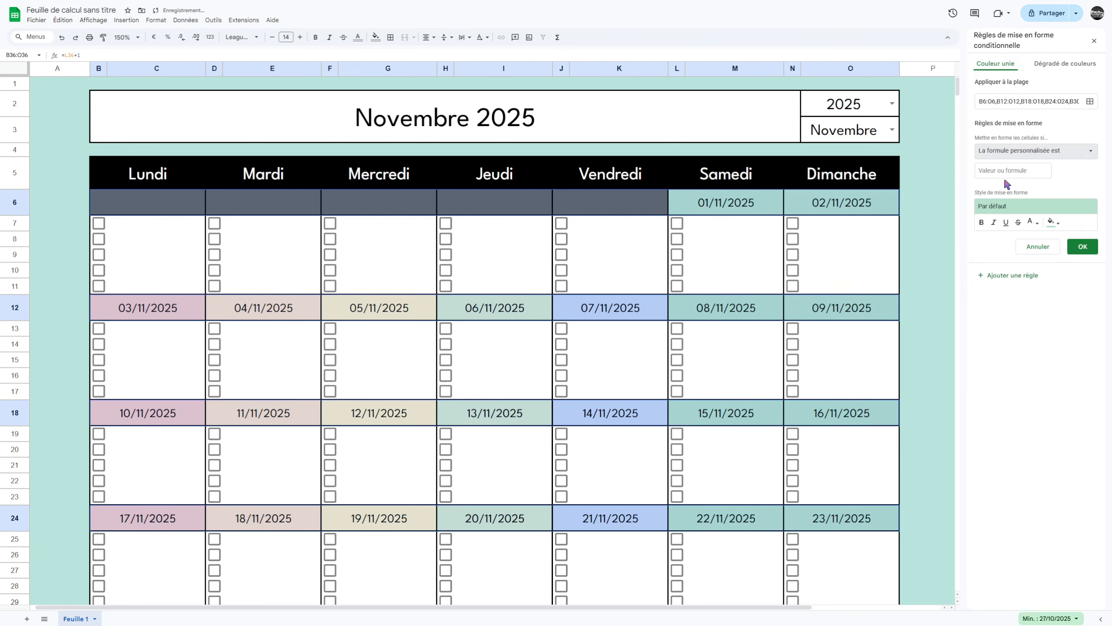
type("=MOIS(B6)=MOIS($O$3&$O$2)")
left_click_drag(1007, 171, 948, 176)
left_click(1014, 171)
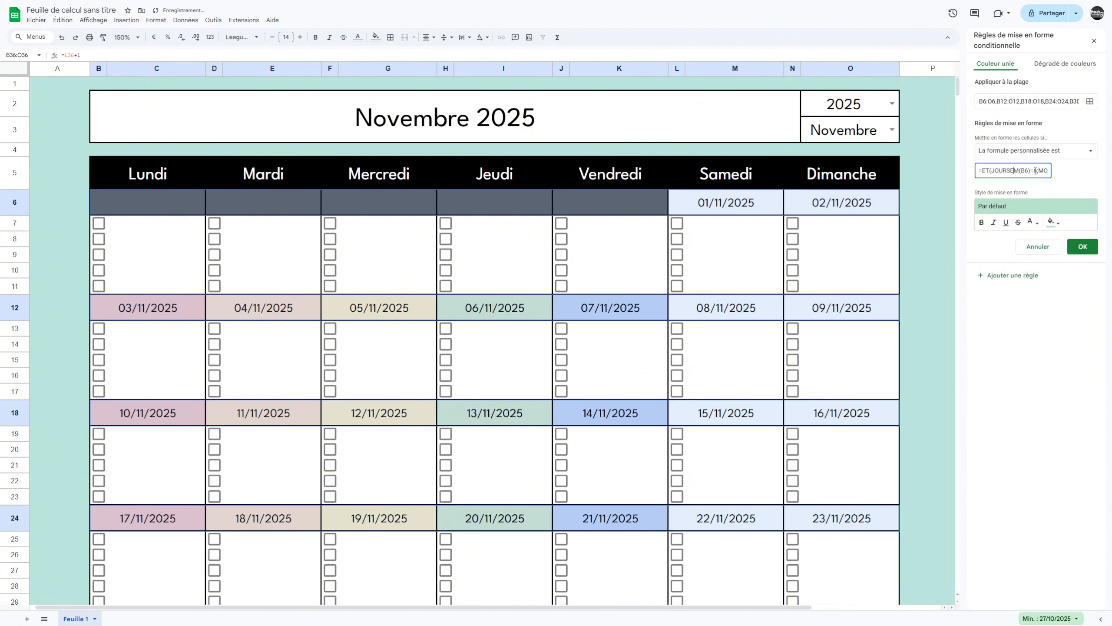
Give the Saturday rule a light purple fill, save it, and move it to the start of the rule order.
left_click(1050, 221)
left_click(1041, 271)
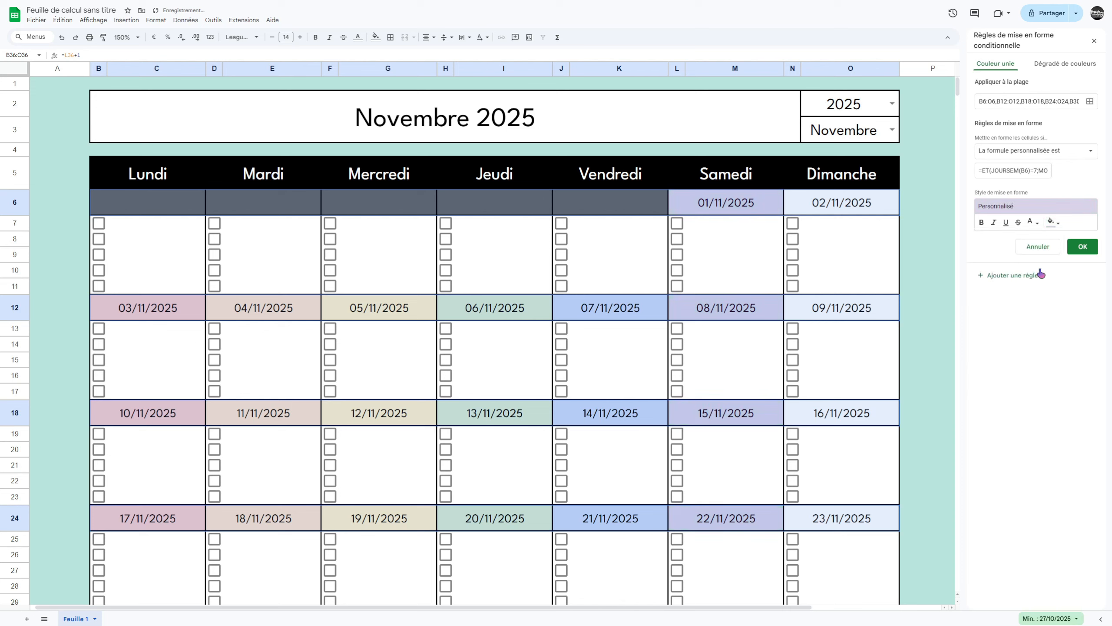
left_click(1032, 172)
key("ctrl+a")
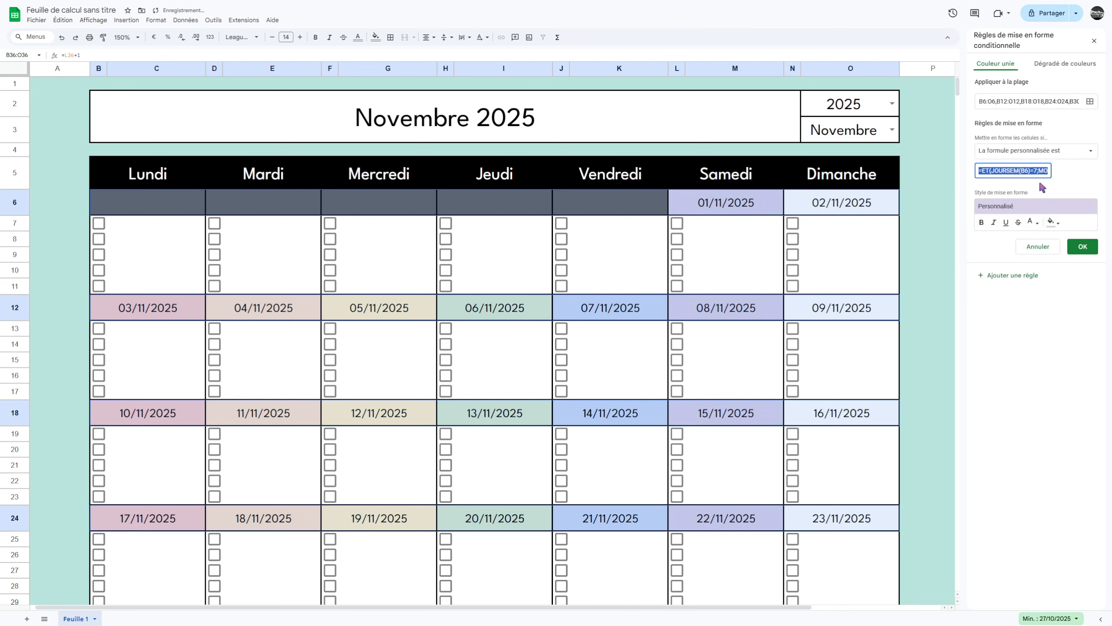
left_click(1082, 248)
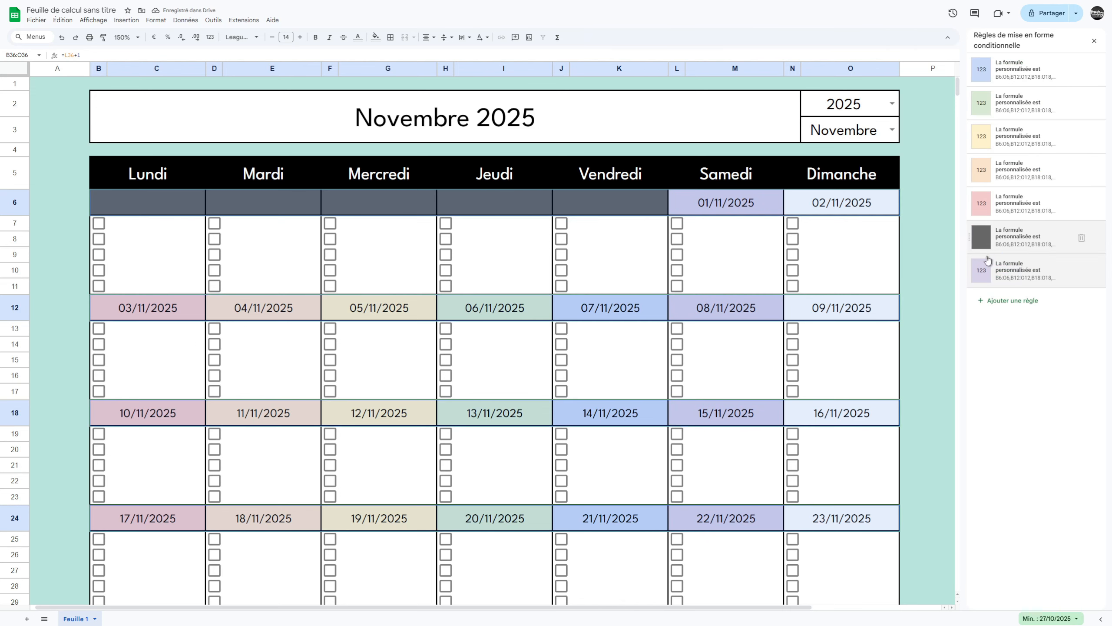
left_click_drag(979, 271, 981, 100)
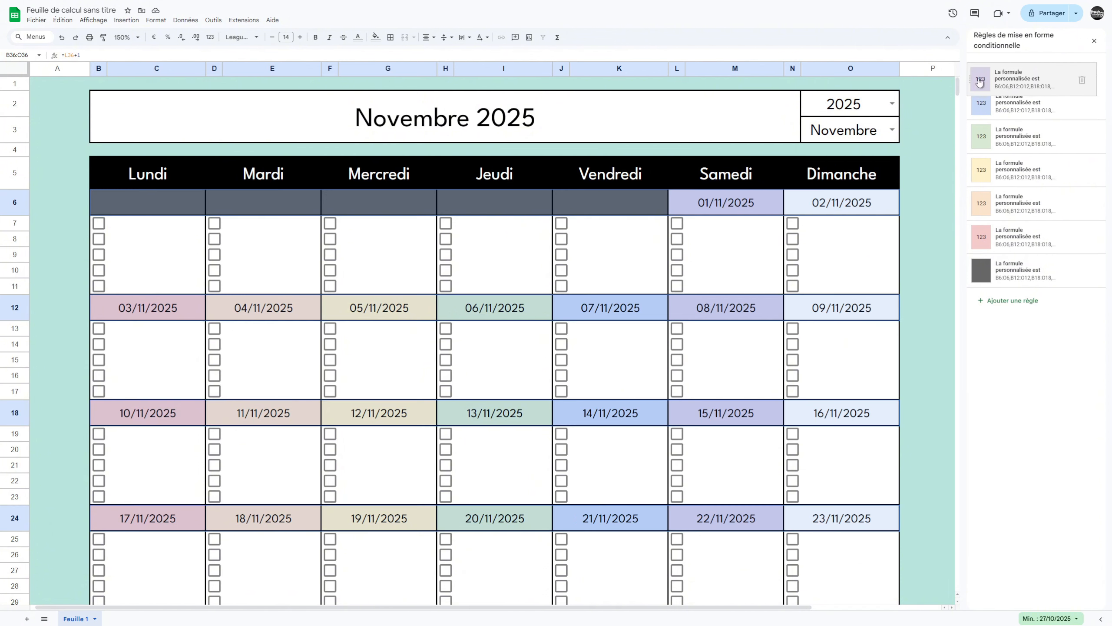
Add a Sunday conditional formatting rule with the custom formula =ET(JOURSEM(B6)=1;MOIS(B6)=MOIS($O$3&$O$2)).
left_click(1010, 300)
left_click(1034, 151)
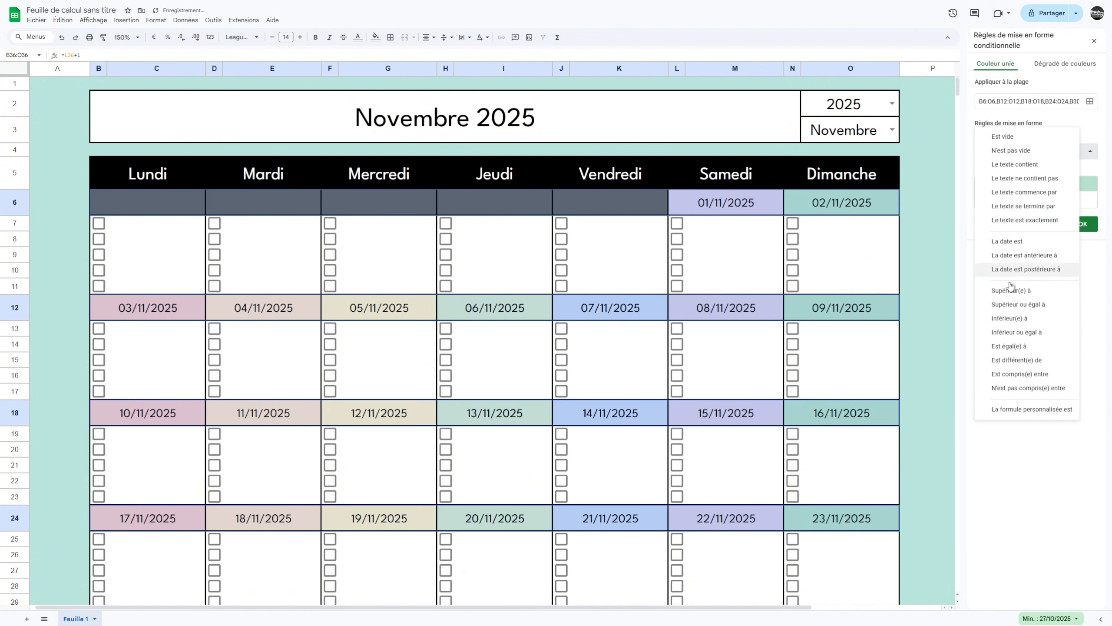
left_click(1007, 407)
left_click(998, 174)
type("=MOIS(B6)=MOIS($O$3&$O$2)")
left_click_drag(998, 176, 946, 188)
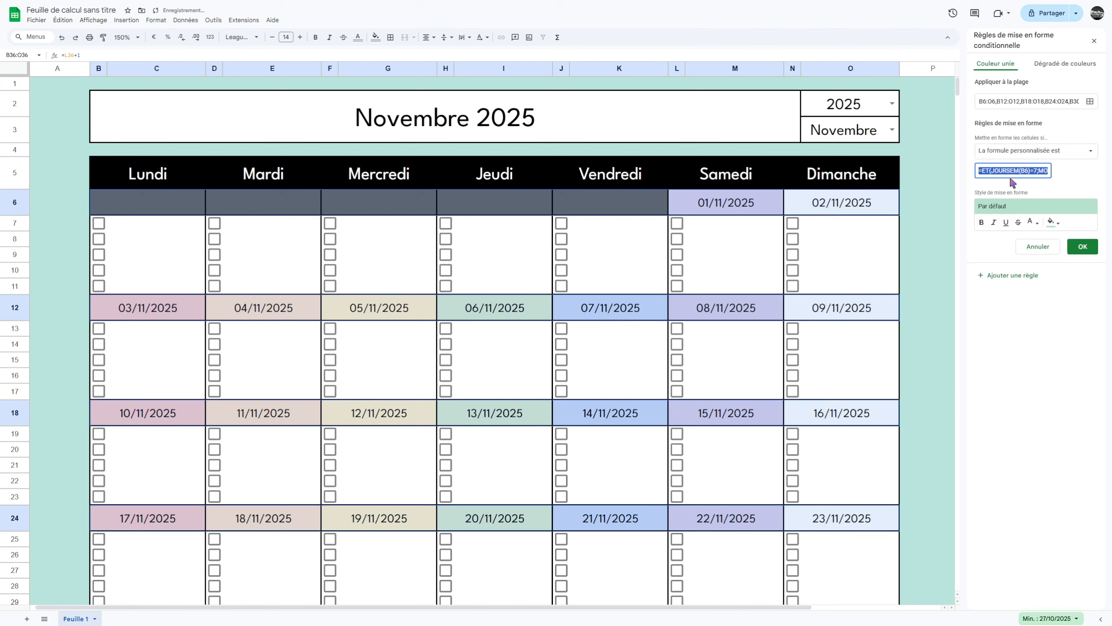
left_click(1025, 175)
key("BackSpace")
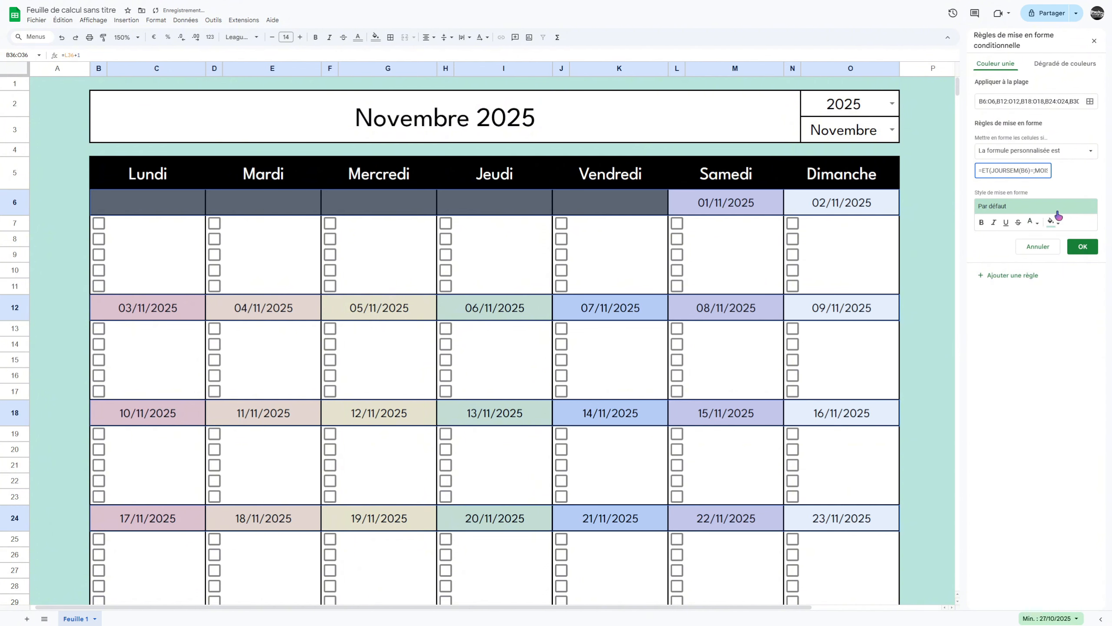
type("1")
Give the Sunday rule a light magenta fill, rank it first, and close the conditional formatting rules.
left_click(1057, 227)
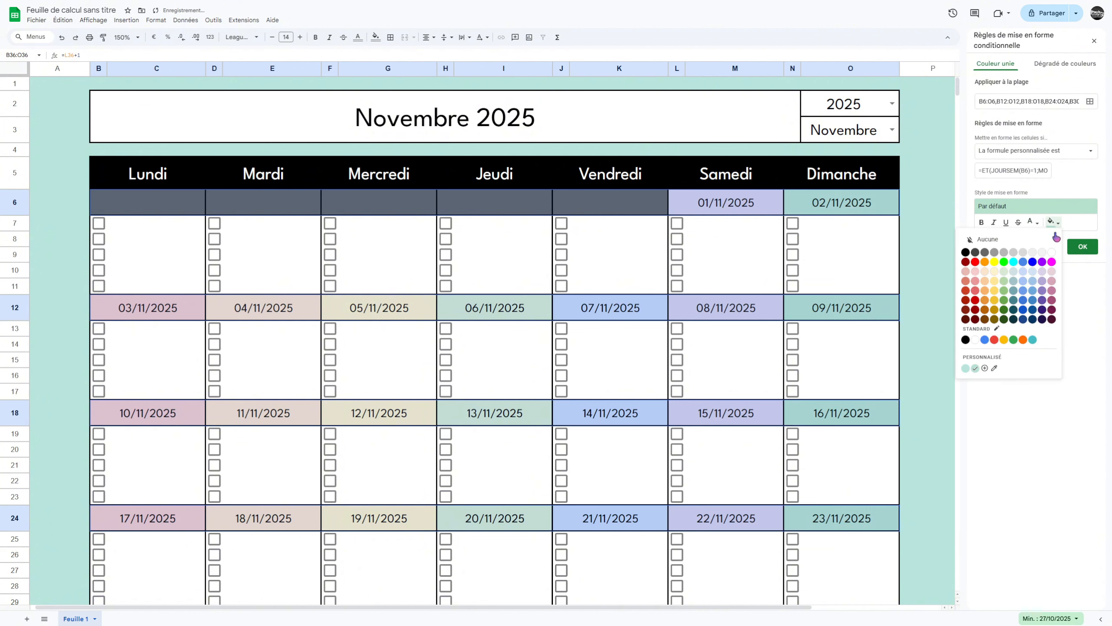
left_click(1054, 272)
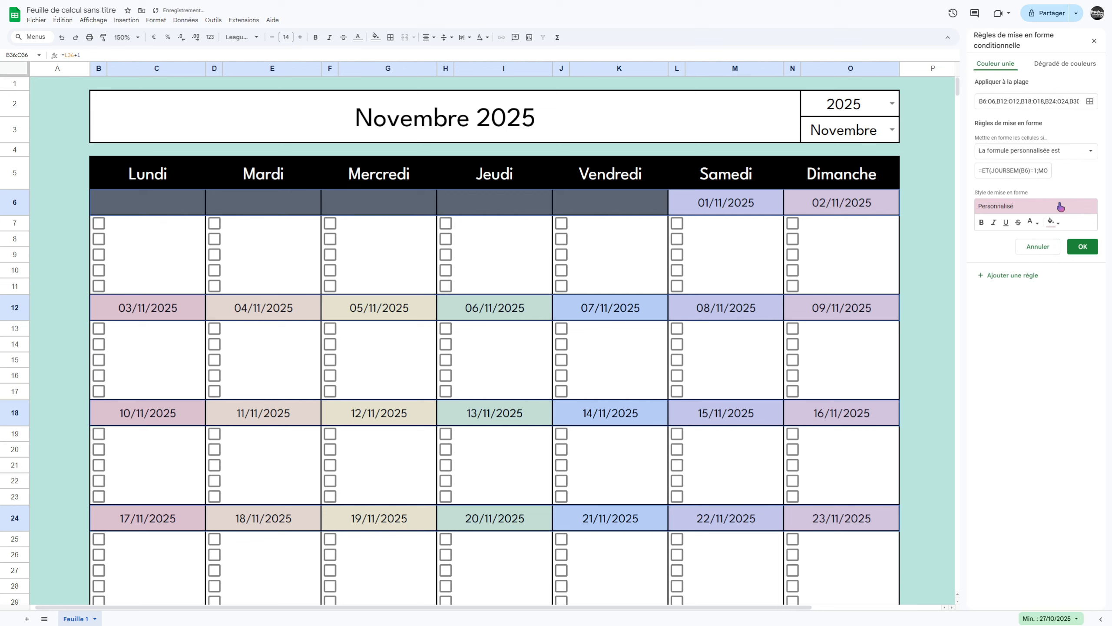
left_click(1083, 247)
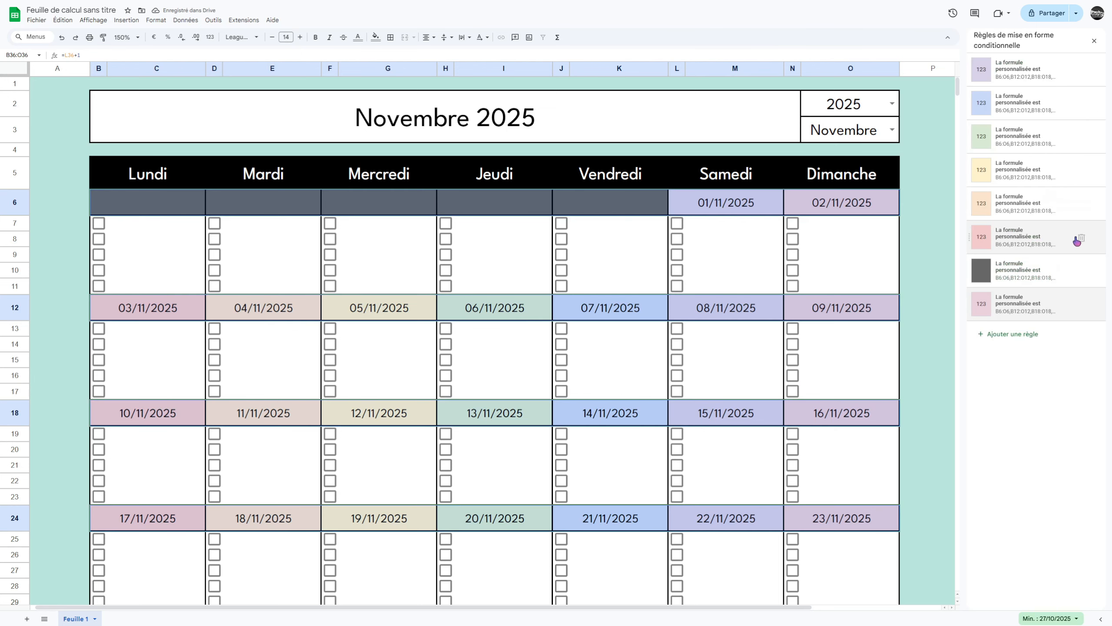
left_click_drag(976, 298, 981, 70)
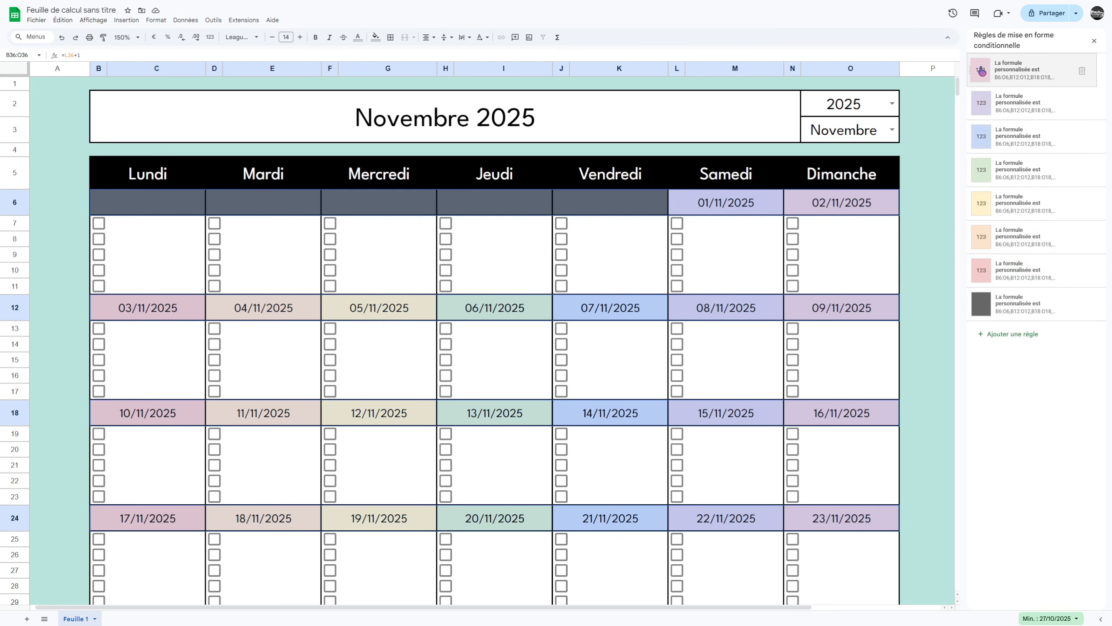
left_click(1094, 41)
left_click(976, 226)
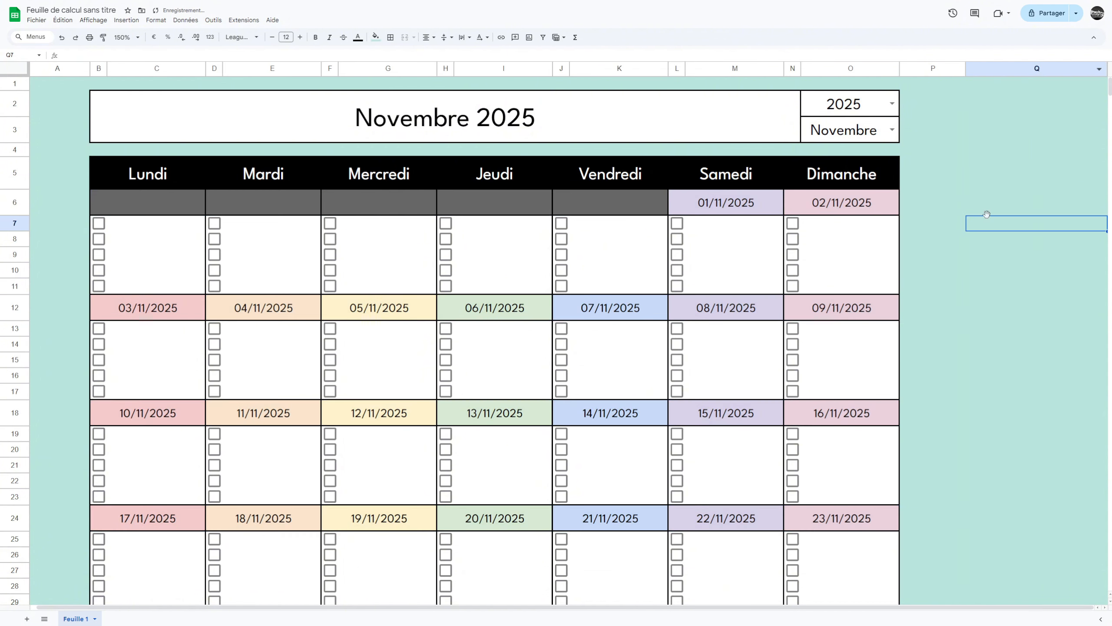
double_click(985, 225)
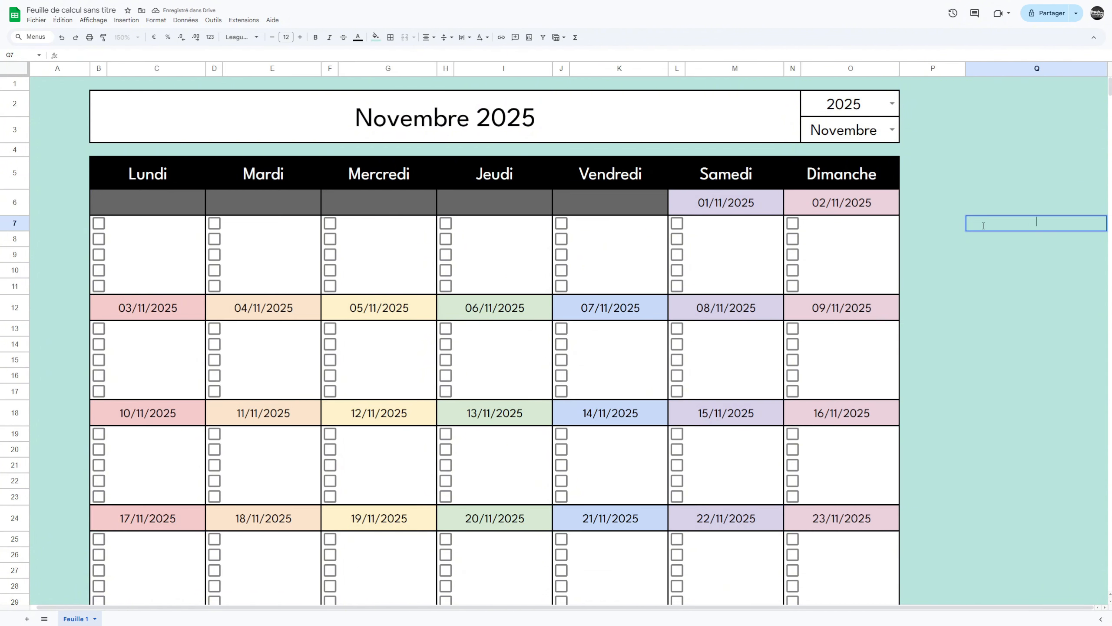
type("1=dimanche")
triple_click(1034, 228)
key("BackSpace")
key("Return")
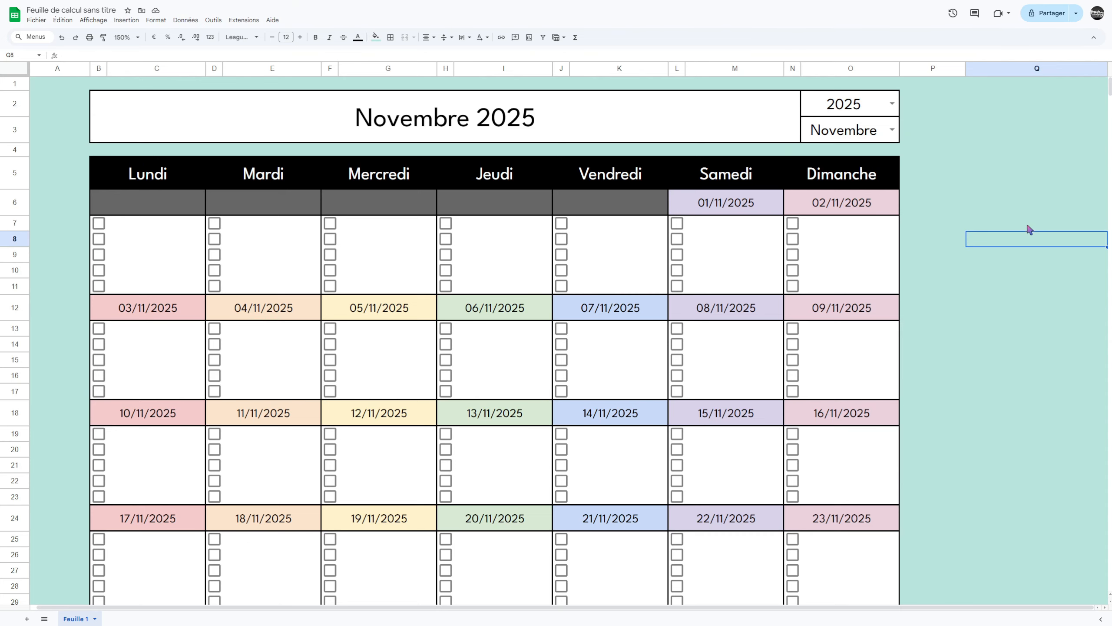
left_click(1030, 229)
scroll(618, 193, "down", 8)
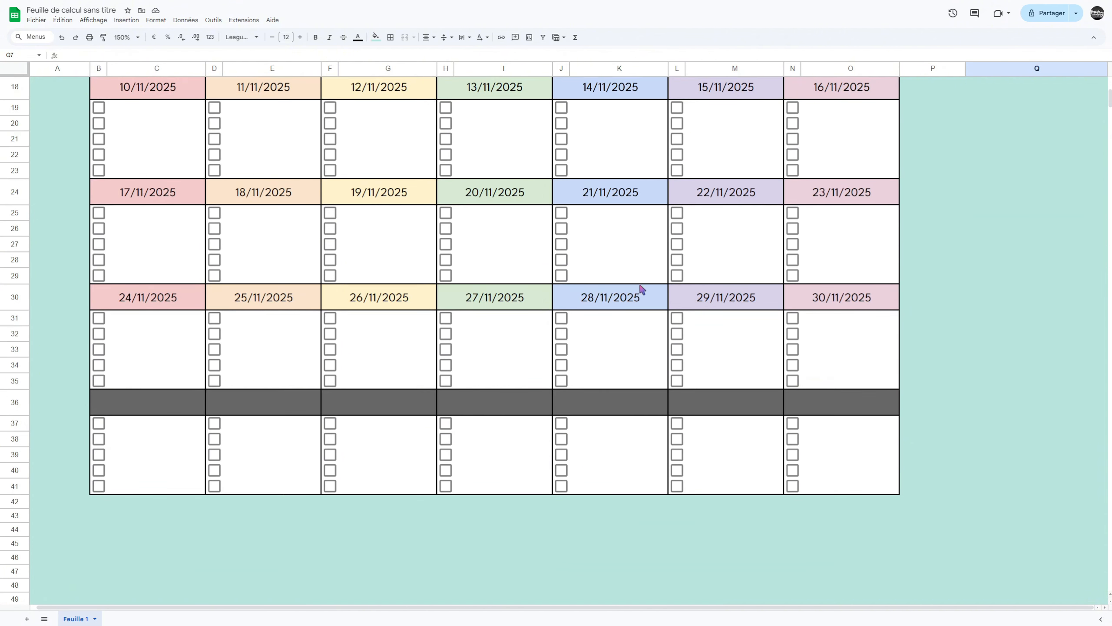
scroll(641, 291, "up", 8)
double_click(991, 204)
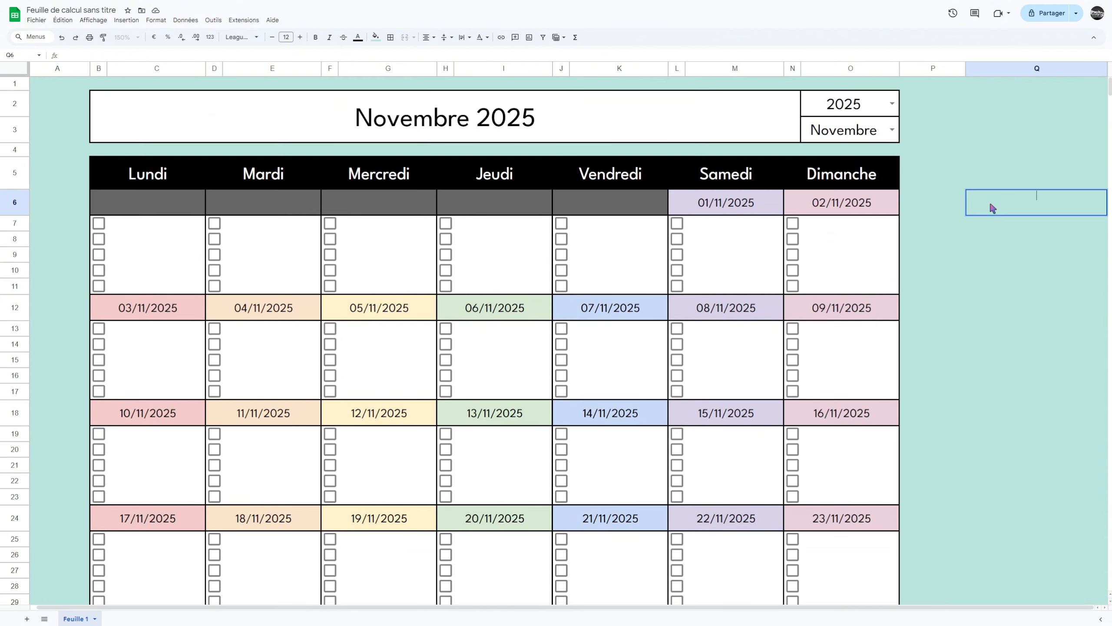
type("01/11/2025")
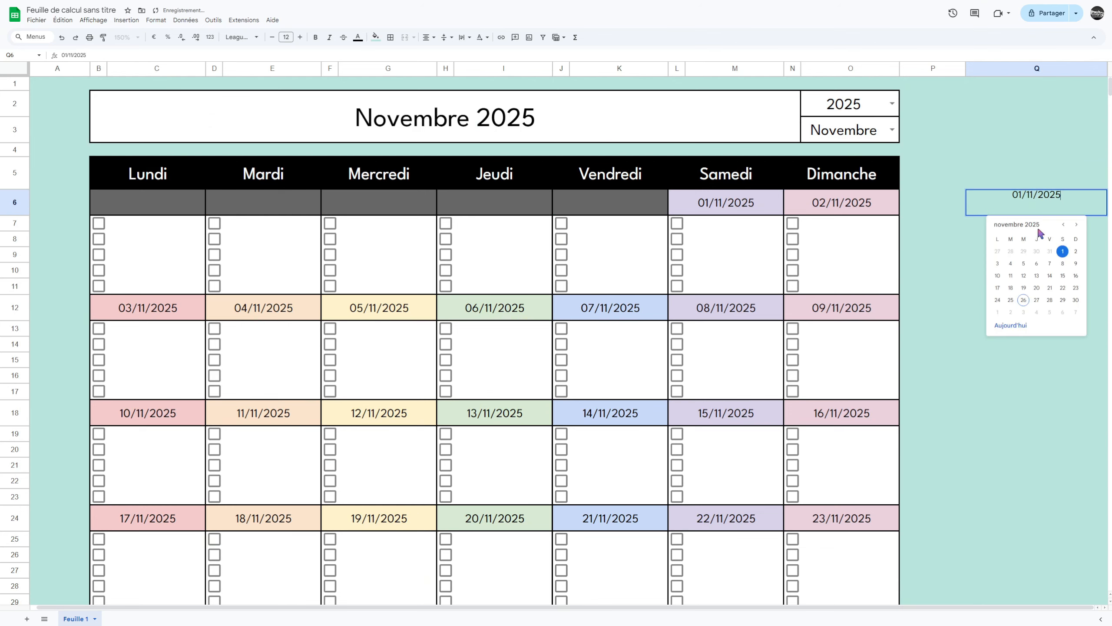
left_click(934, 214)
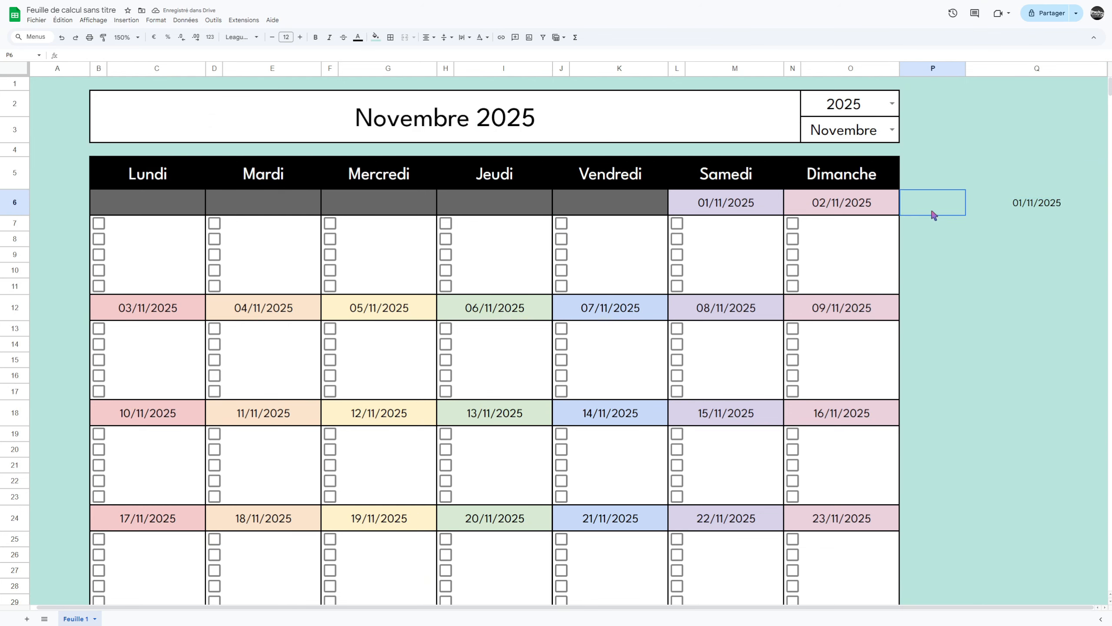
left_click(1035, 207)
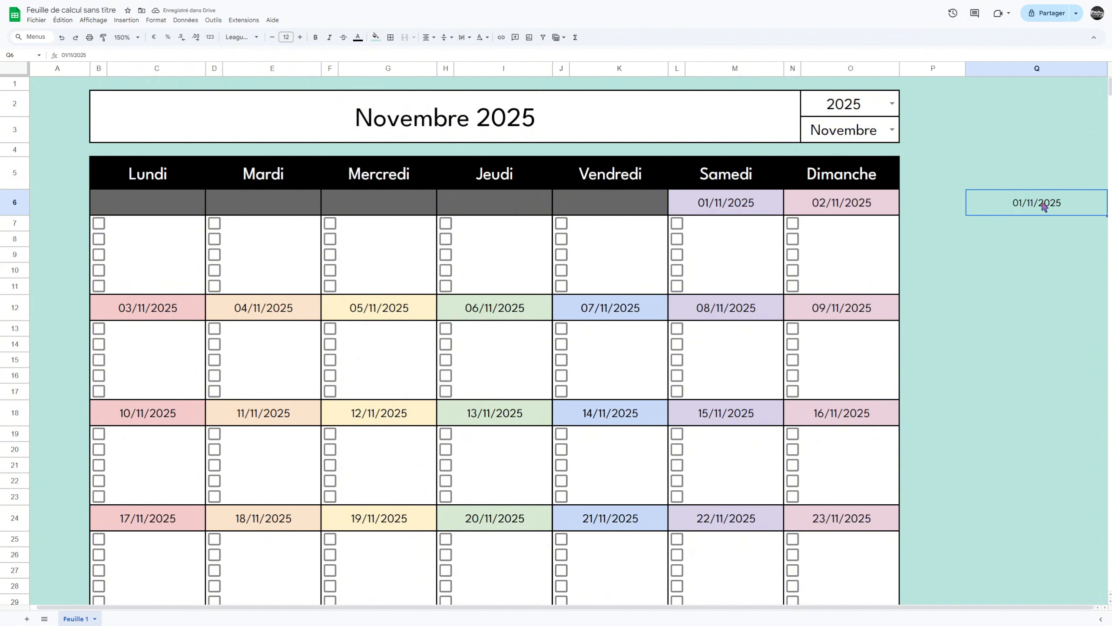
key("Delete")
left_click(1008, 252)
Set the month dropdown to Décembre and check the calendar's dates and weekday colours.
left_click(845, 126)
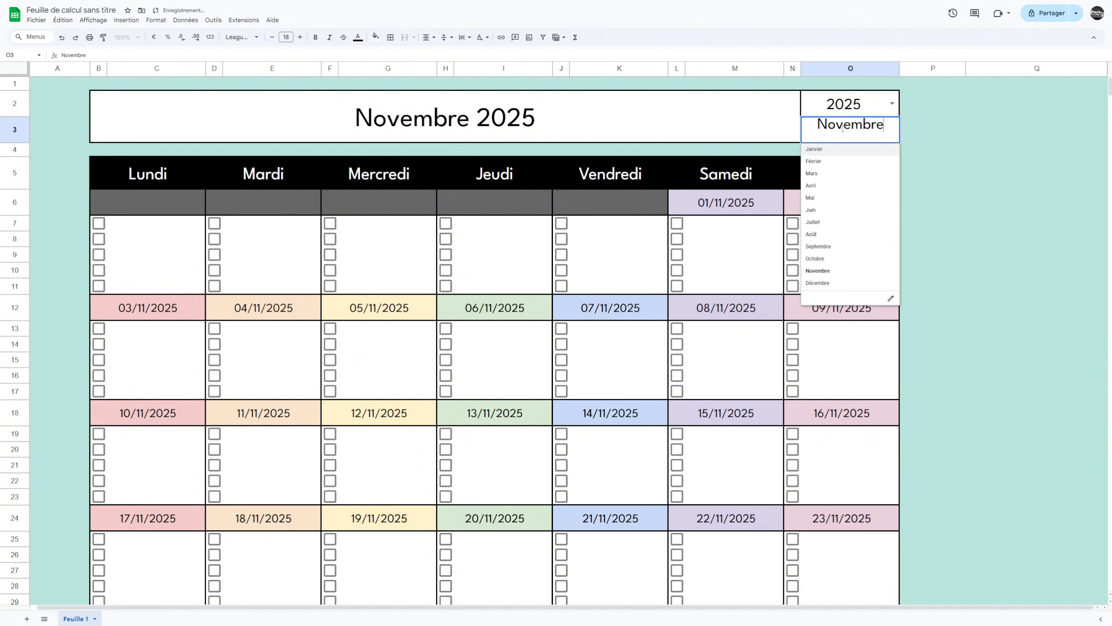
left_click(827, 291)
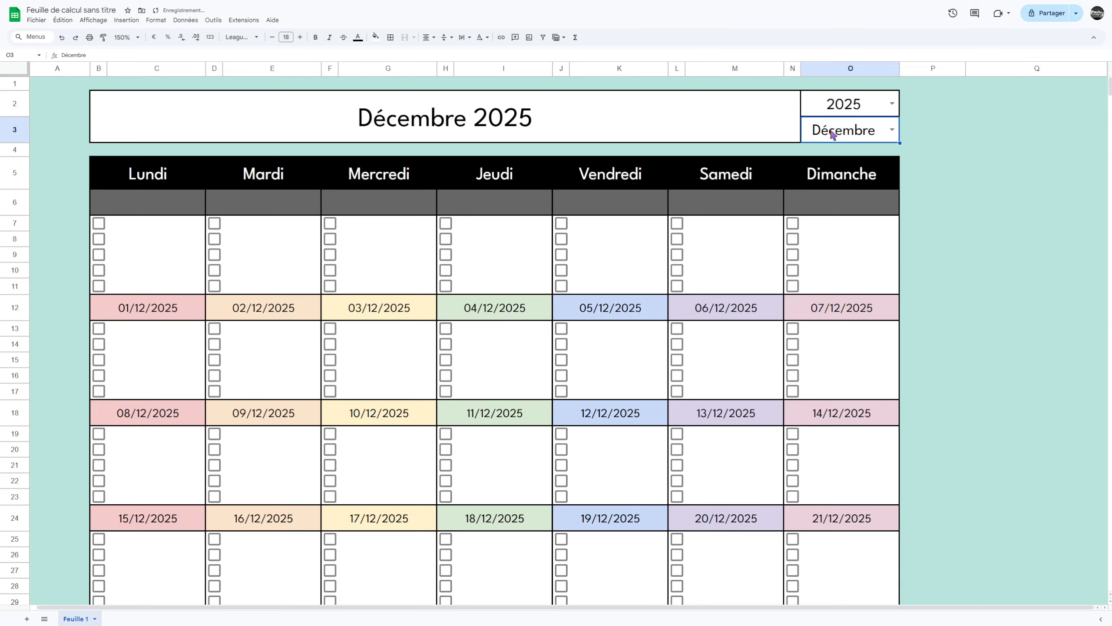
scroll(827, 175, "down", 5)
scroll(824, 179, "up", 5)
Set the month dropdown to Janvier and check the dates and weekday colours down to the last week.
left_click(829, 134)
left_click(831, 153)
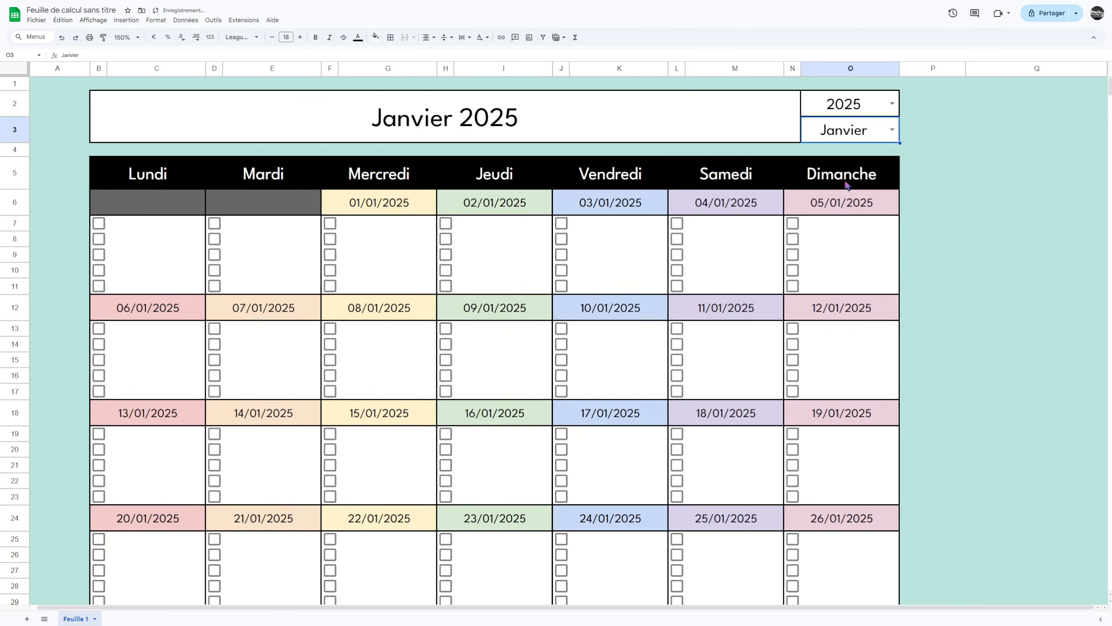
scroll(852, 190, "down", 5)
scroll(852, 190, "down", 3)
scroll(852, 189, "up", 5)
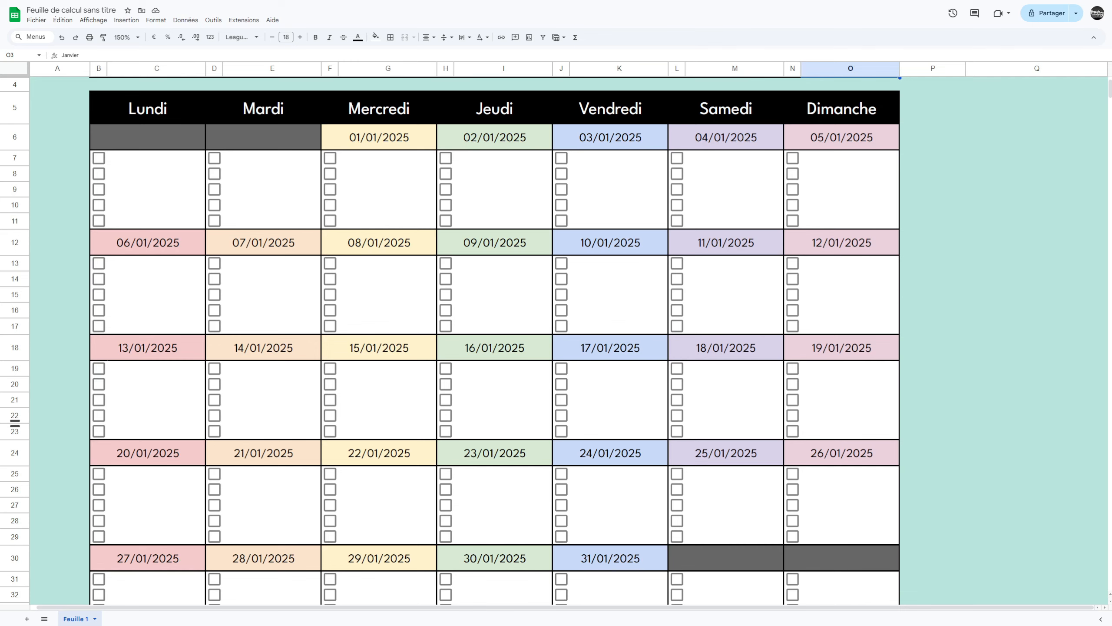
left_click(926, 240)
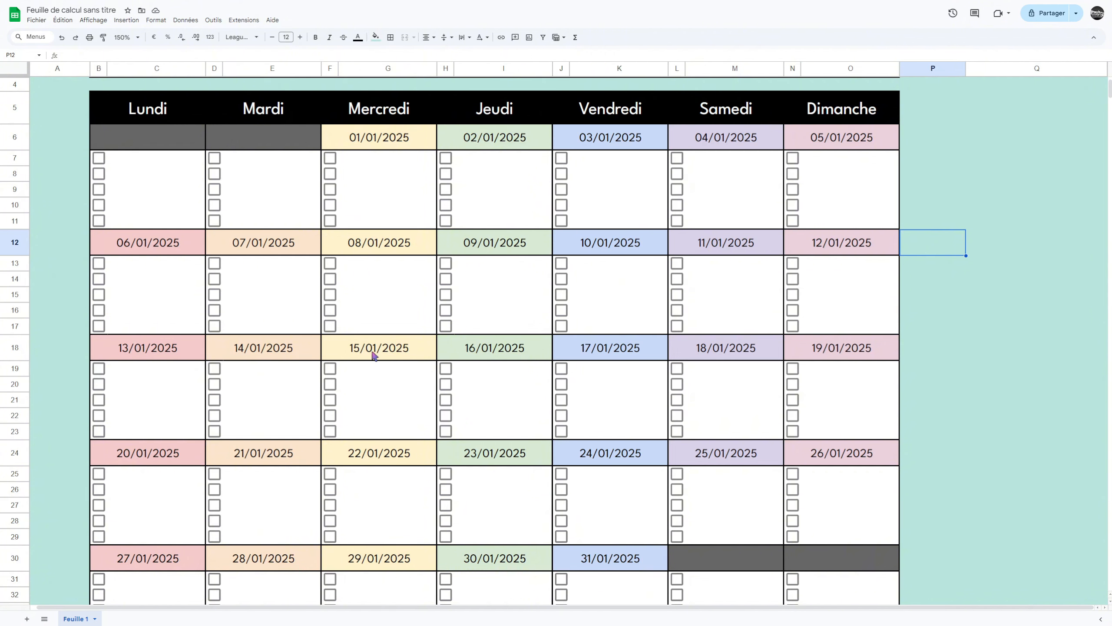
scroll(926, 226, "down", 5)
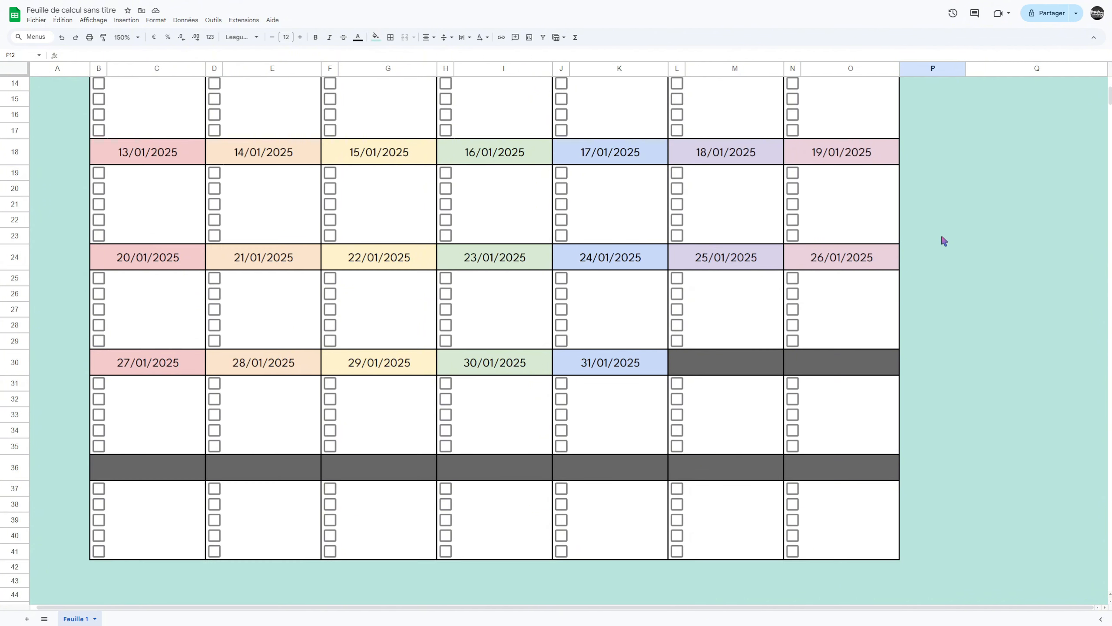
scroll(941, 242, "up", 7)
Select the first week's task text cells for all seven days, from C7:C11 to O7:O11, leaving out the checkbox columns.
left_click(152, 231)
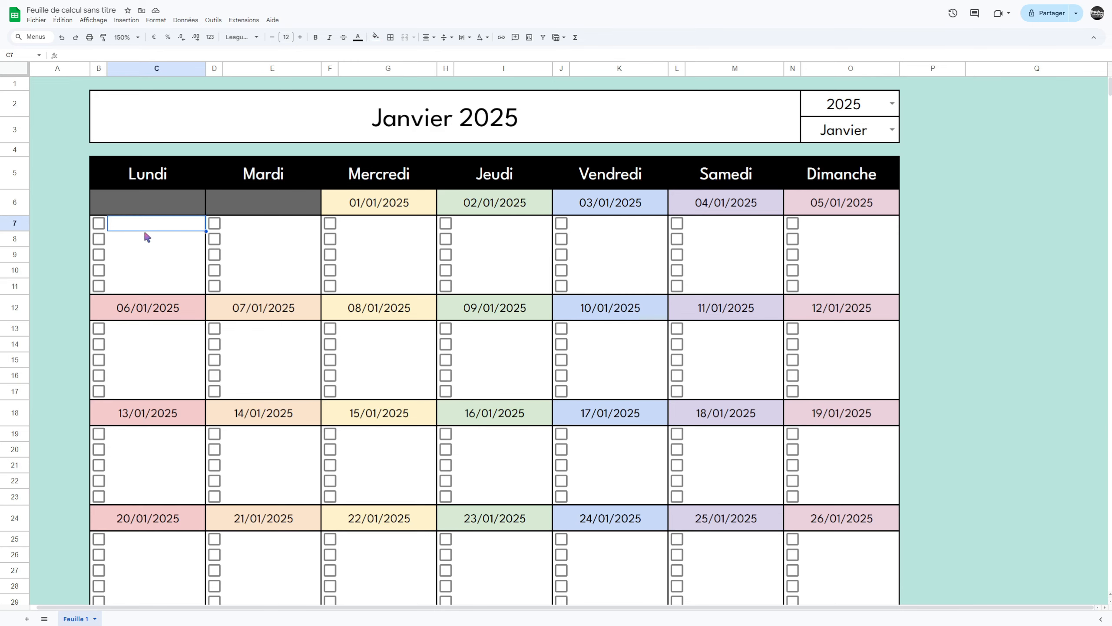
left_click_drag(154, 225, 154, 284)
left_click_drag(253, 225, 253, 285)
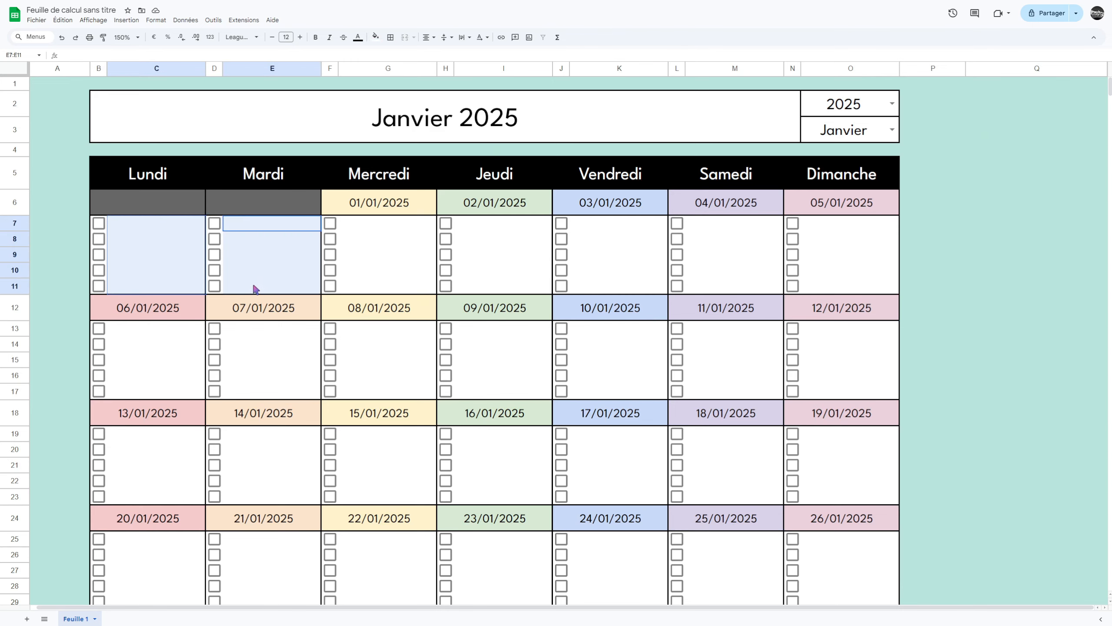
left_click(385, 224, "ctrl")
left_click_drag(385, 238, 395, 273)
left_click_drag(492, 224, 508, 272)
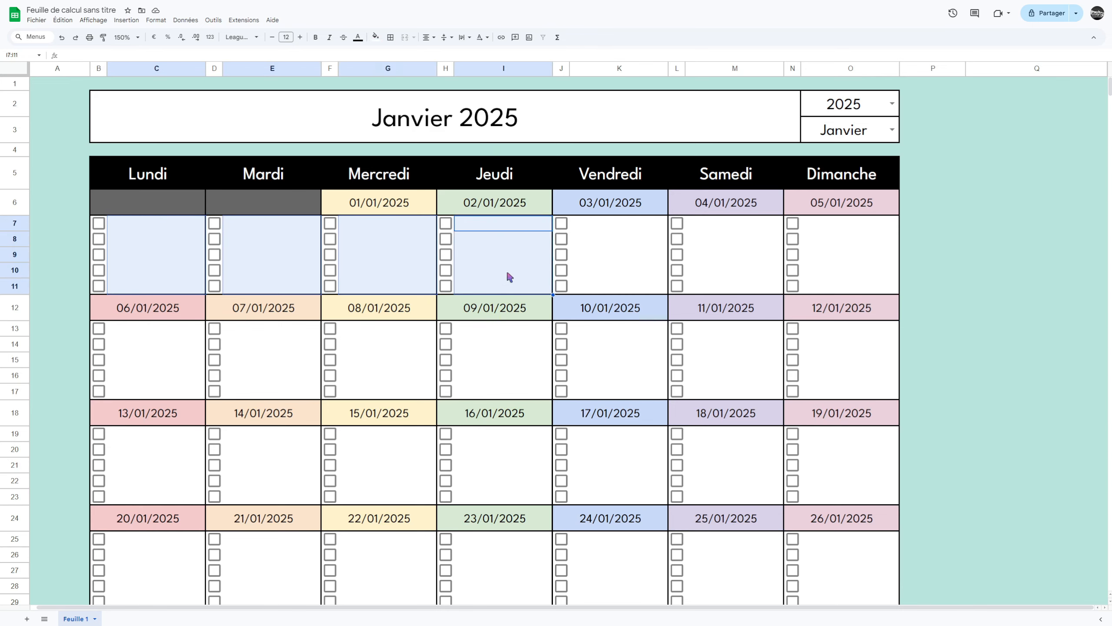
left_click_drag(613, 229, 601, 291)
left_click_drag(725, 229, 728, 291)
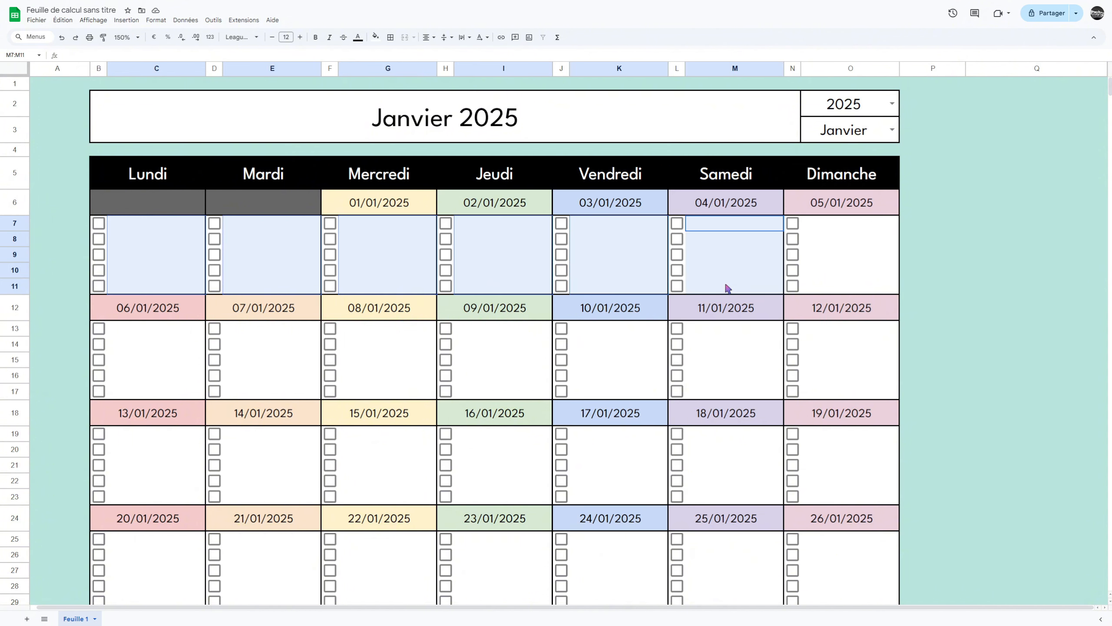
left_click_drag(828, 232, 827, 285)
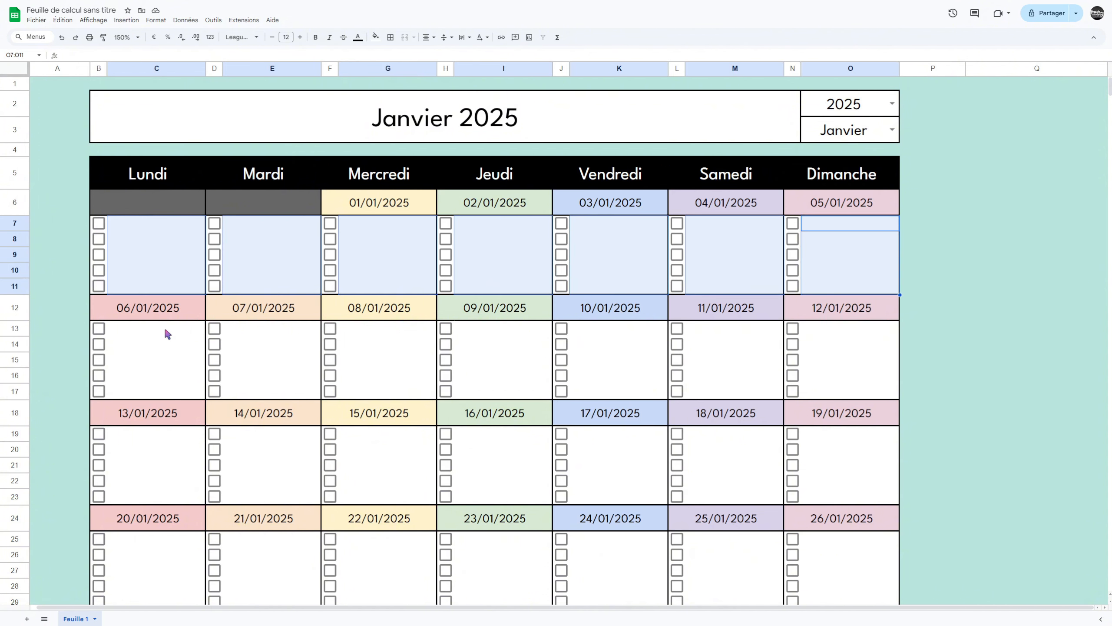
Add the second week's task text cells for all seven days, from C13:C17 to O13:O17, to the selection.
left_click_drag(168, 333, 161, 397)
left_click_drag(261, 330, 255, 393)
left_click_drag(370, 332, 378, 390)
left_click_drag(468, 338, 500, 392)
left_click_drag(591, 335, 597, 392)
left_click_drag(737, 324, 735, 390)
left_click(822, 334, "ctrl")
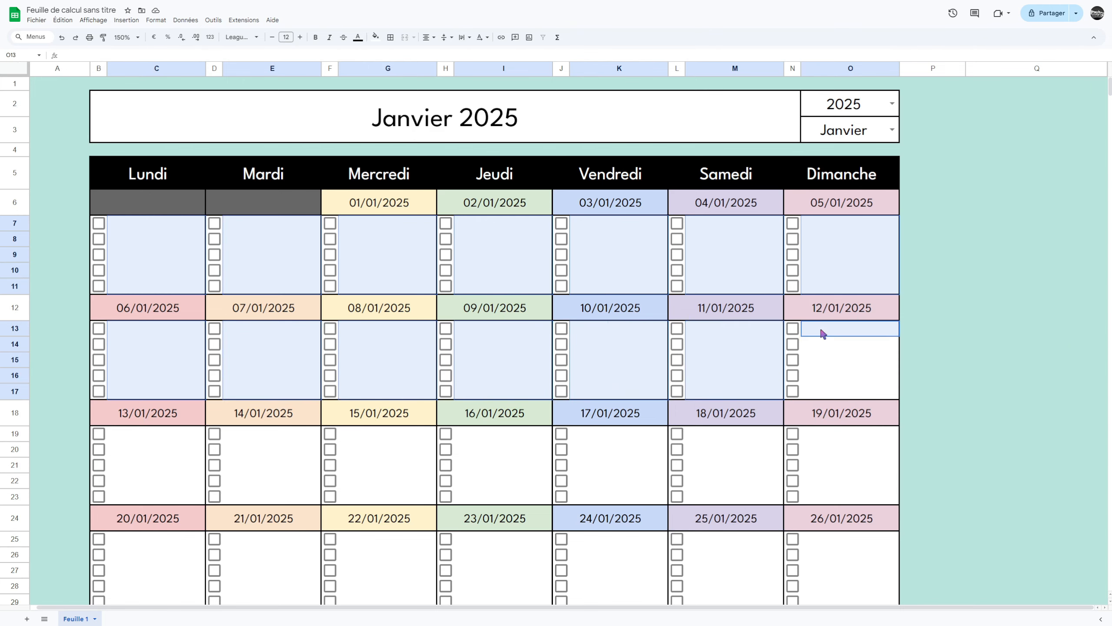
left_click_drag(822, 333, 822, 390)
Add the third week's task text cells for all seven days, from C19:C23 to O19:O23, to the selection.
scroll(385, 318, "down", 3)
left_click_drag(195, 309, 175, 366)
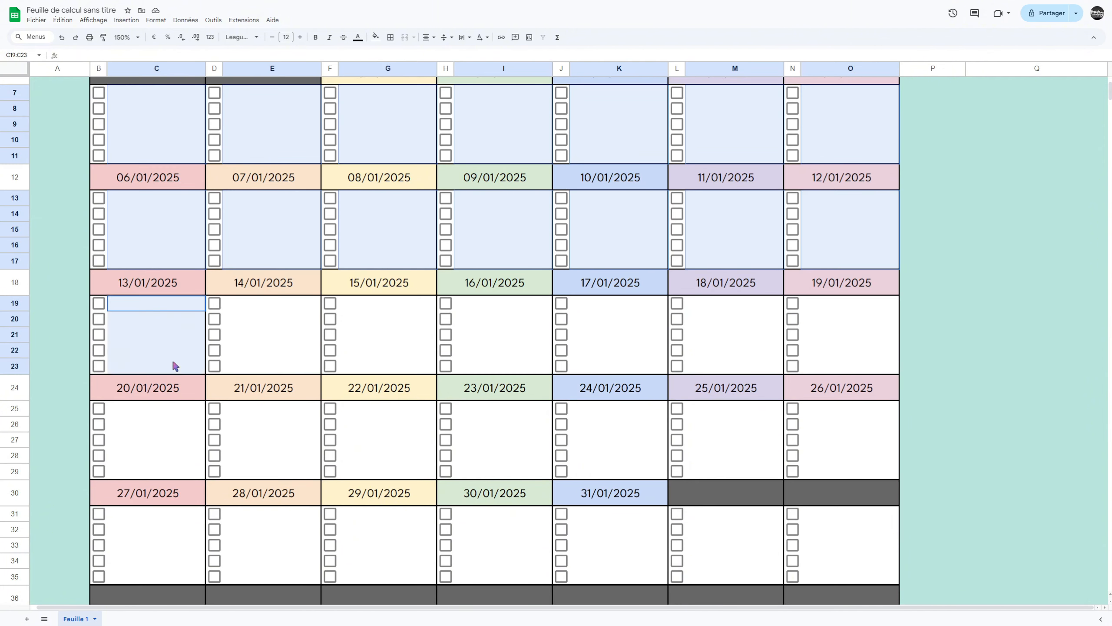
left_click_drag(248, 312, 245, 368)
left_click_drag(379, 305, 373, 372)
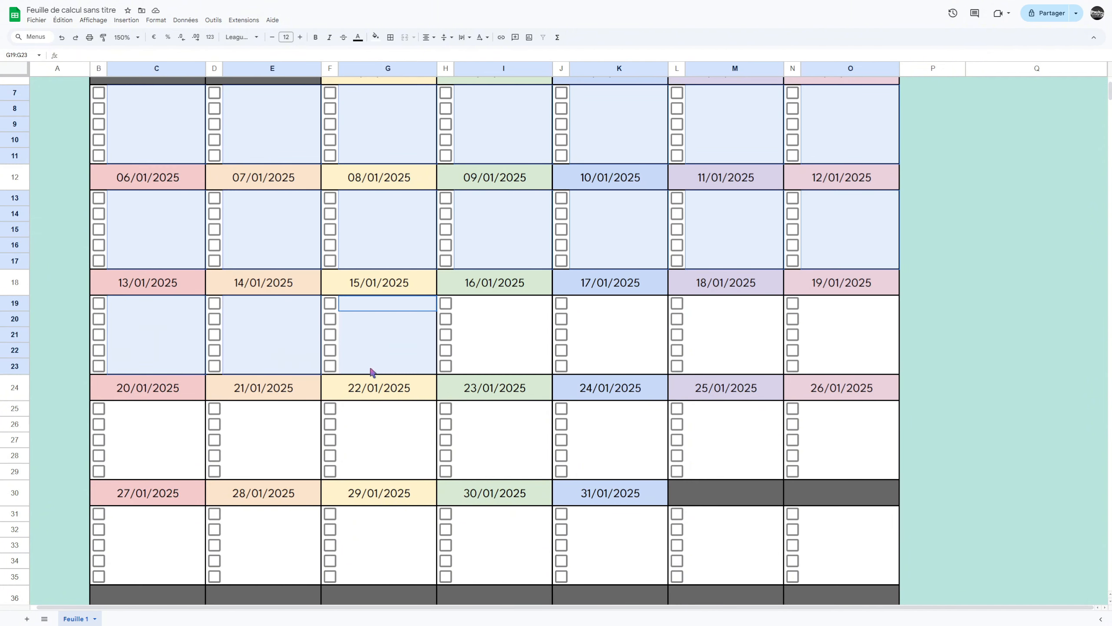
left_click_drag(475, 311, 472, 370)
left_click_drag(591, 311, 597, 366)
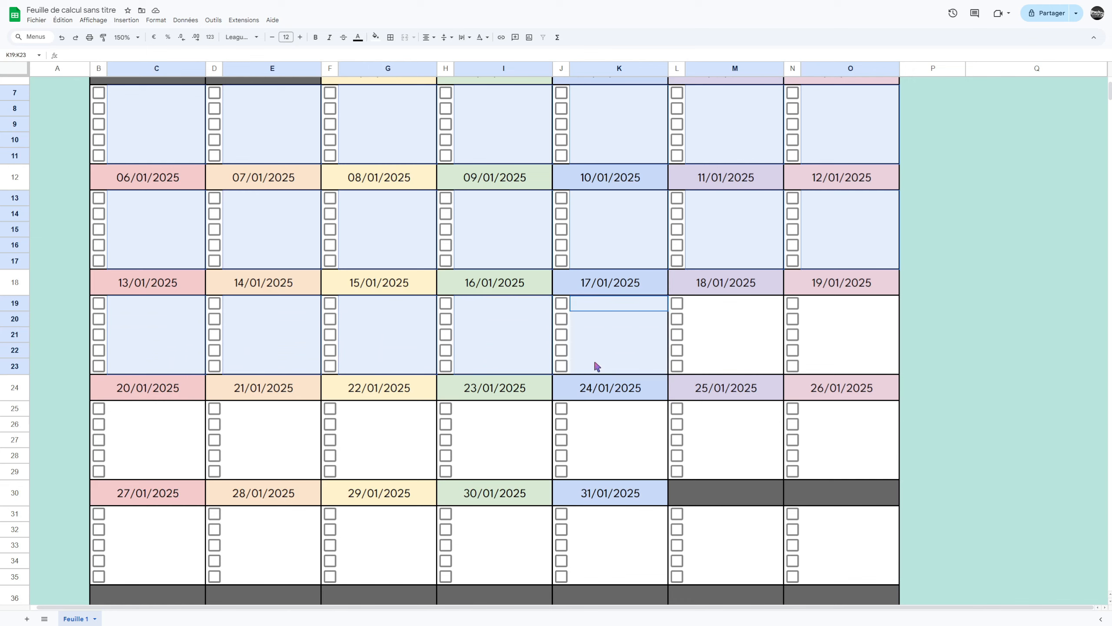
left_click_drag(710, 308, 715, 365)
left_click_drag(835, 307, 836, 366)
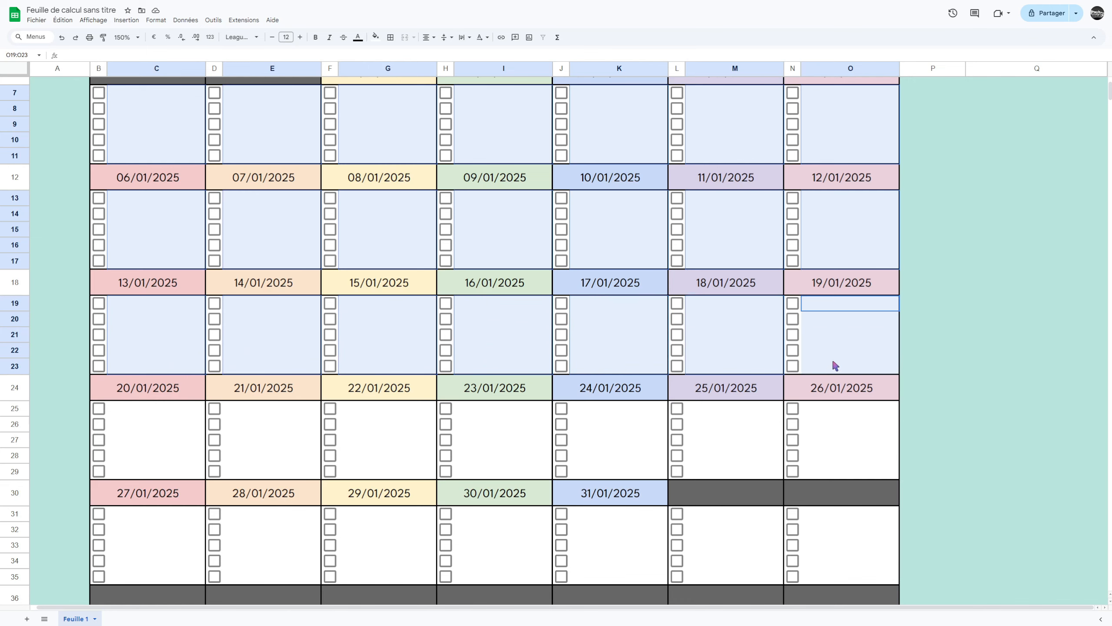
Add the fourth week's task text cells for all seven days, from C25:C29 to O25:O29, to the selection.
left_click_drag(173, 412, 167, 472)
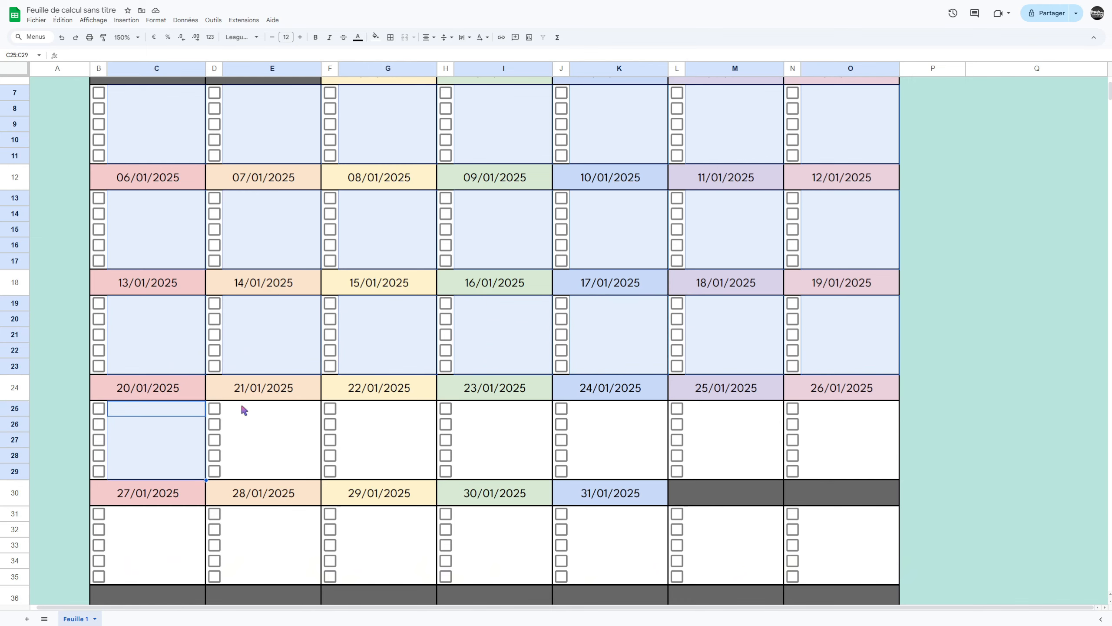
left_click_drag(241, 410, 243, 476)
left_click_drag(358, 411, 355, 477)
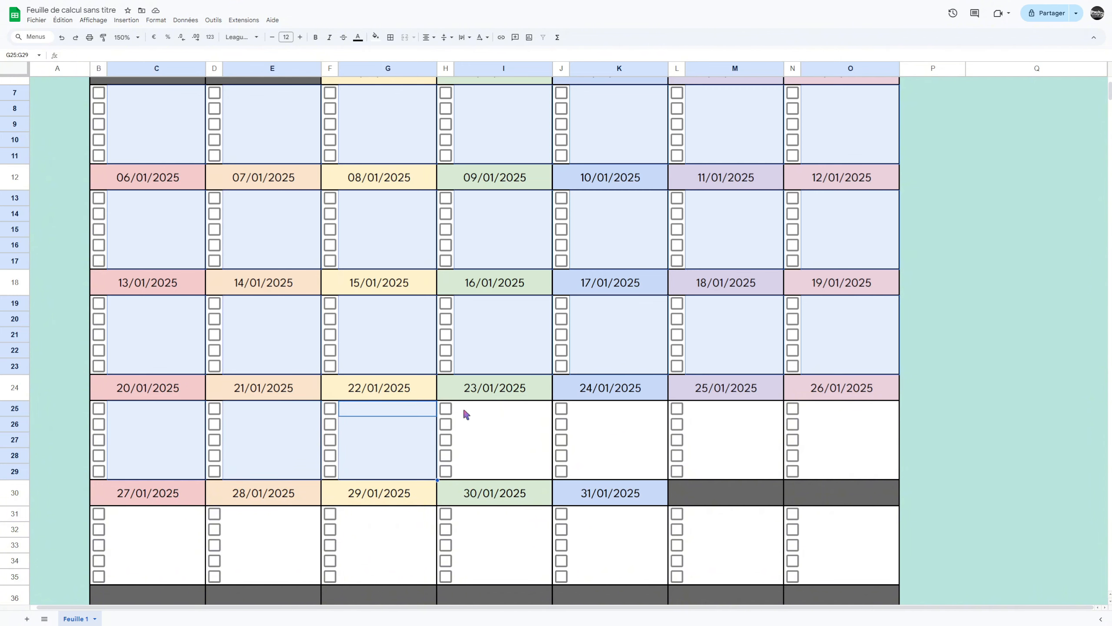
left_click_drag(462, 412, 464, 472)
left_click_drag(594, 417, 591, 472)
left_click_drag(720, 410, 720, 469)
left_click(821, 413)
left_click_drag(821, 413, 826, 473)
Add the fifth week's task text cells for all seven days, from C31:C35 to O31:O35, to the selection.
scroll(320, 376, "down", 4)
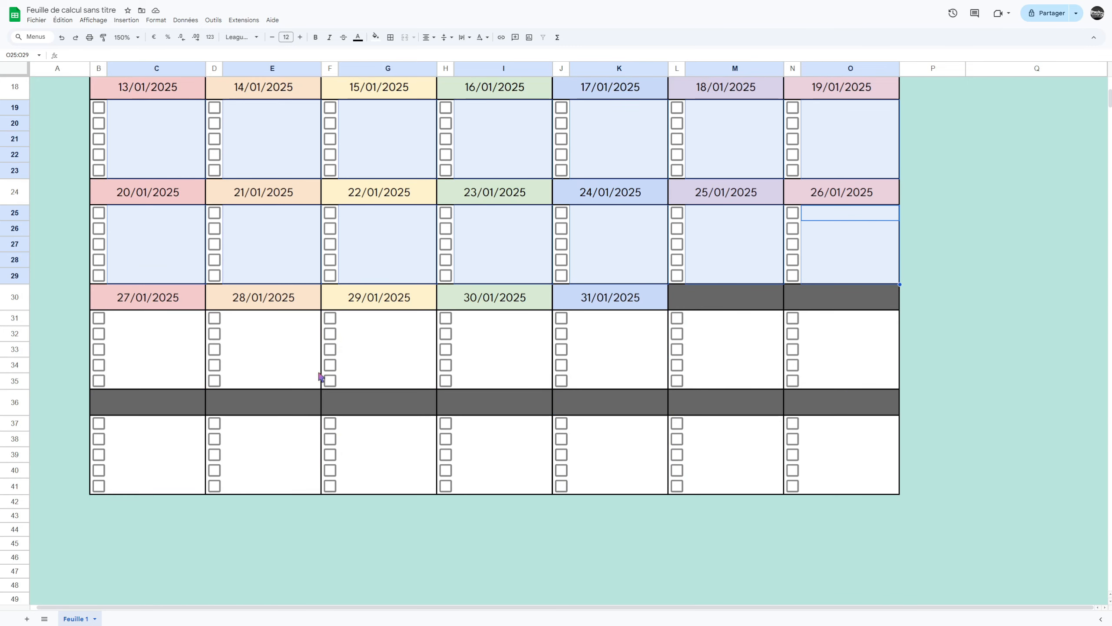
left_click_drag(166, 327, 182, 368)
left_click_drag(240, 323, 245, 380)
left_click_drag(345, 319, 377, 382)
left_click_drag(475, 322, 482, 382)
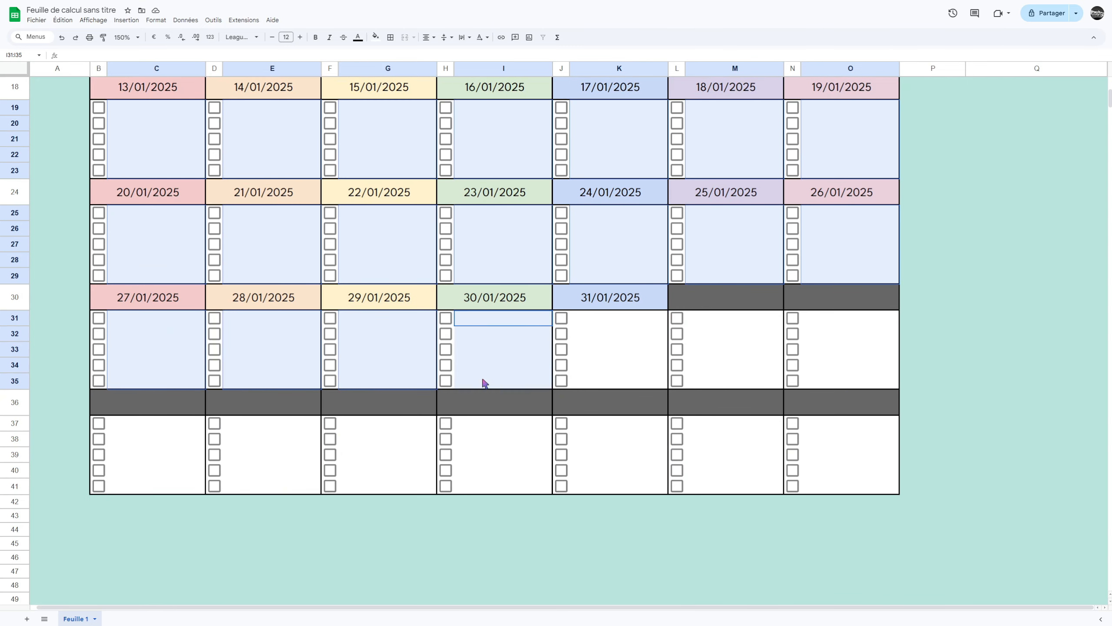
left_click_drag(591, 325, 596, 385)
left_click_drag(718, 325, 718, 383)
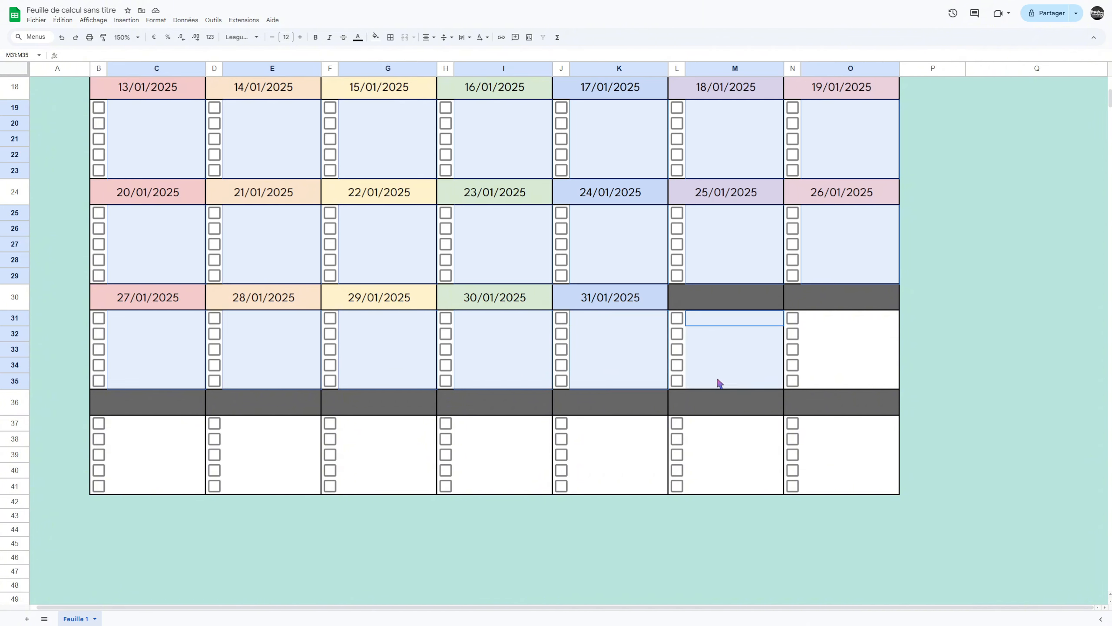
left_click(832, 323, "ctrl")
left_click_drag(833, 323, 814, 385)
Add the sixth week's task text cells for all seven days, from C37:C41 to O37:O41, to the selection.
left_click_drag(114, 426, 132, 488)
left_click_drag(268, 425, 272, 490)
left_click_drag(372, 425, 373, 486)
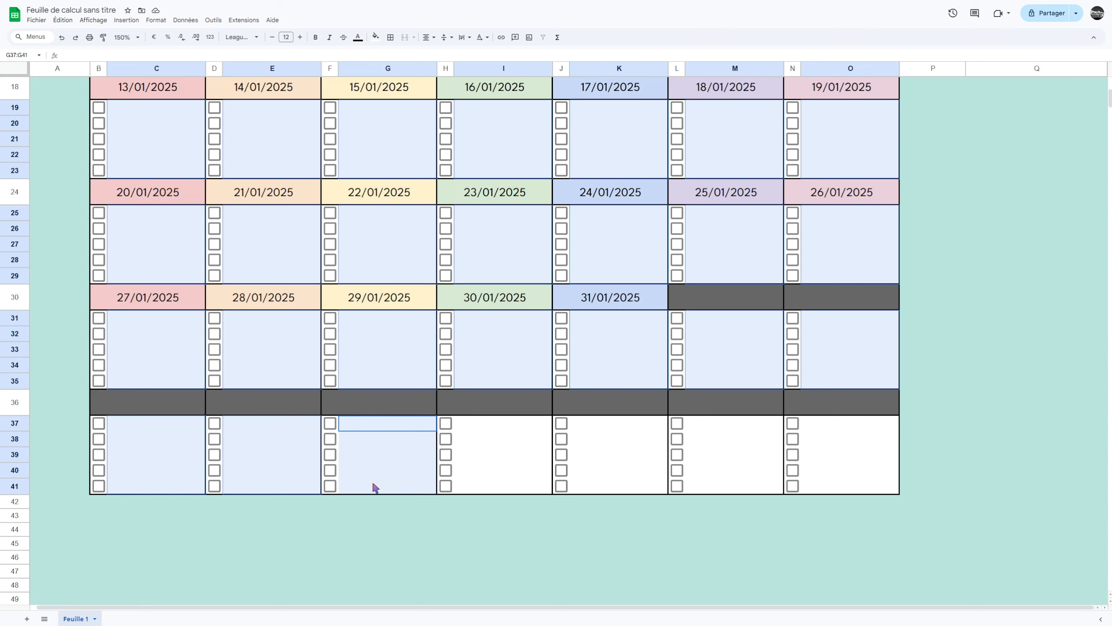
left_click_drag(497, 427, 492, 492)
left_click_drag(610, 426, 609, 487)
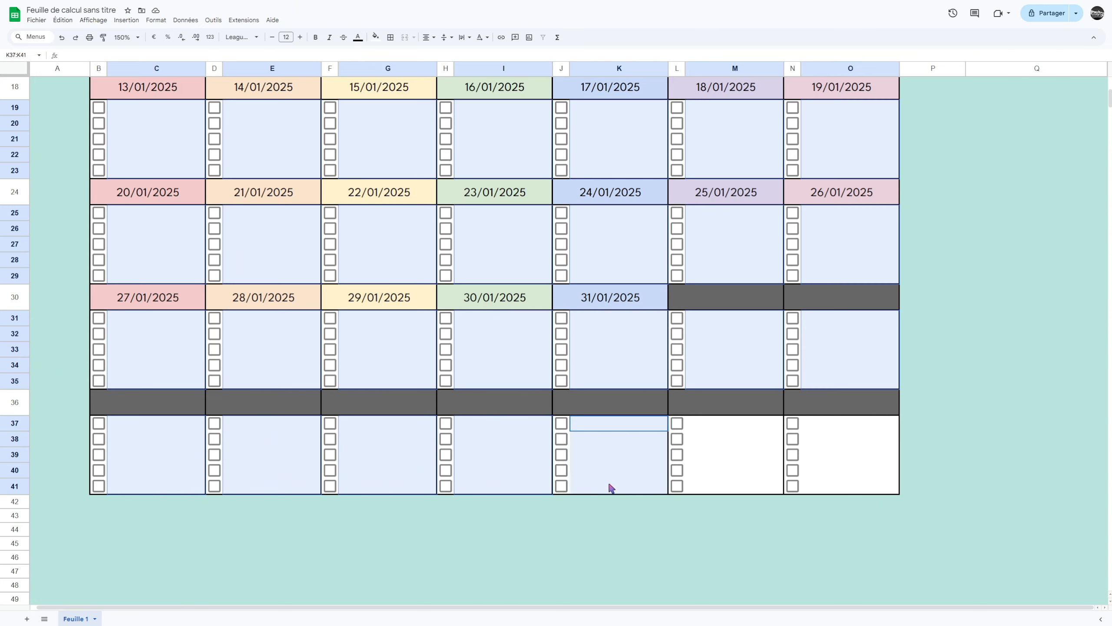
left_click_drag(717, 425, 728, 490)
left_click_drag(834, 431, 831, 484)
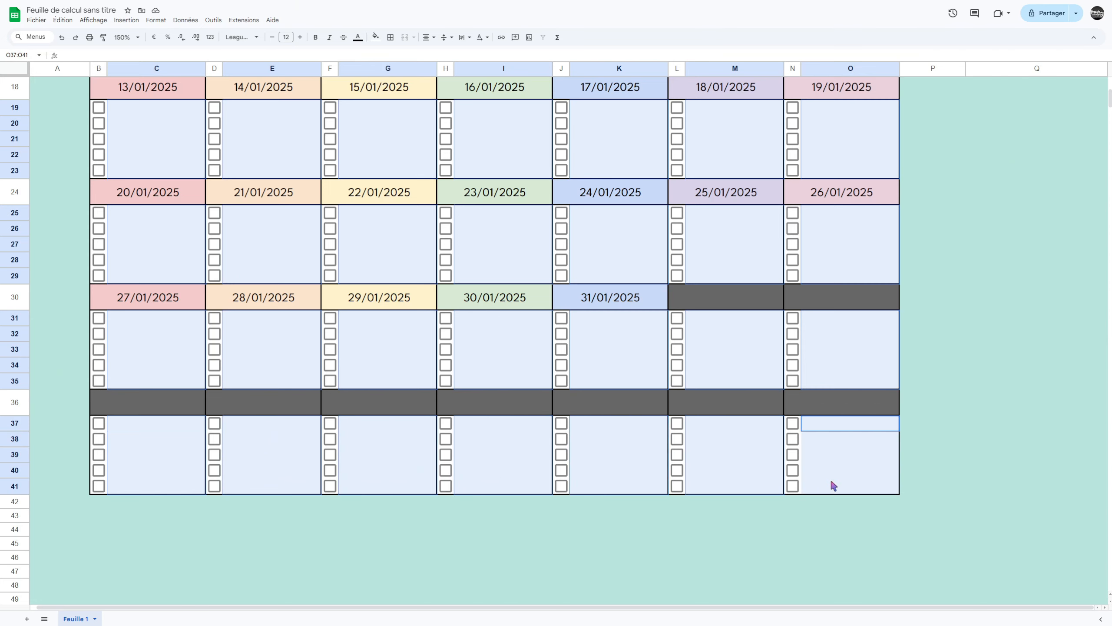
Create a conditional formatting rule for the selected task text cells with the custom formula =B7=TRUE.
scroll(512, 158, "up", 5)
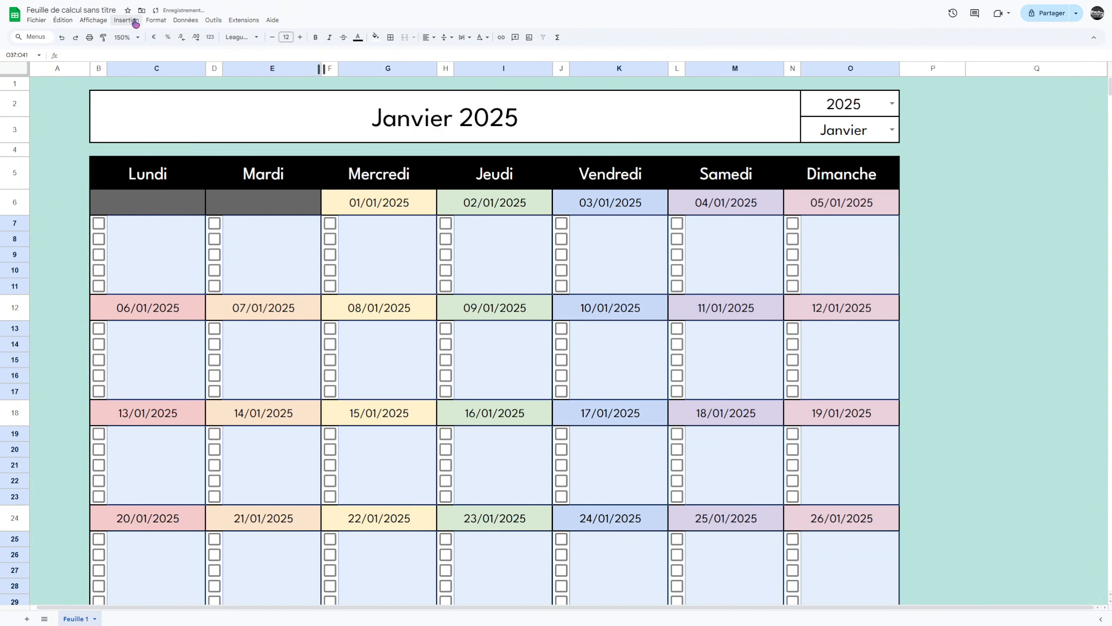
left_click(151, 20)
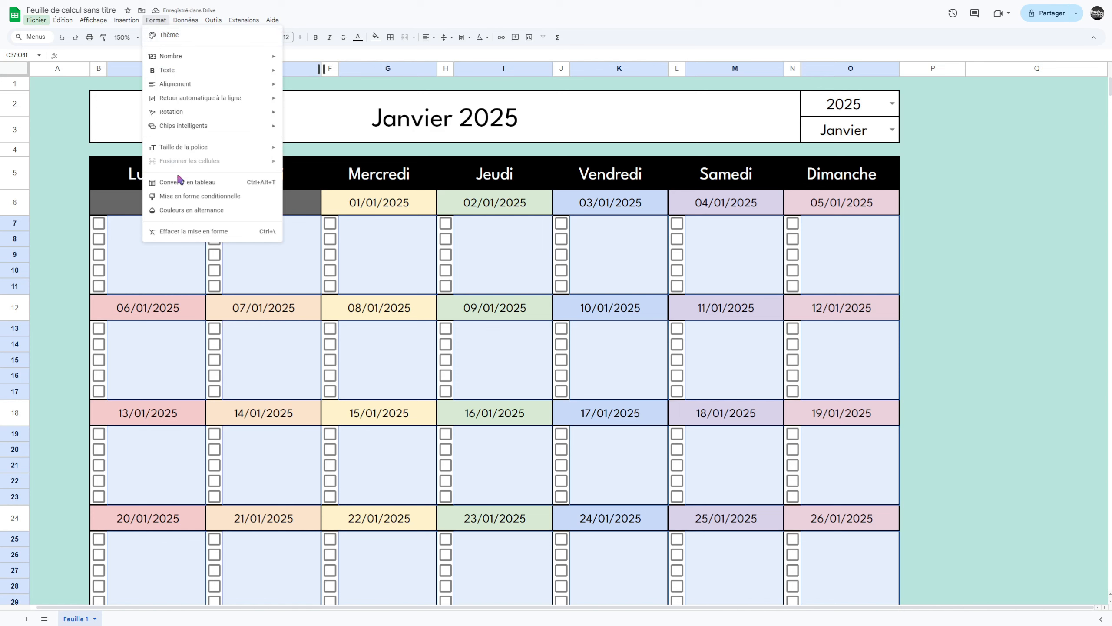
left_click(182, 199)
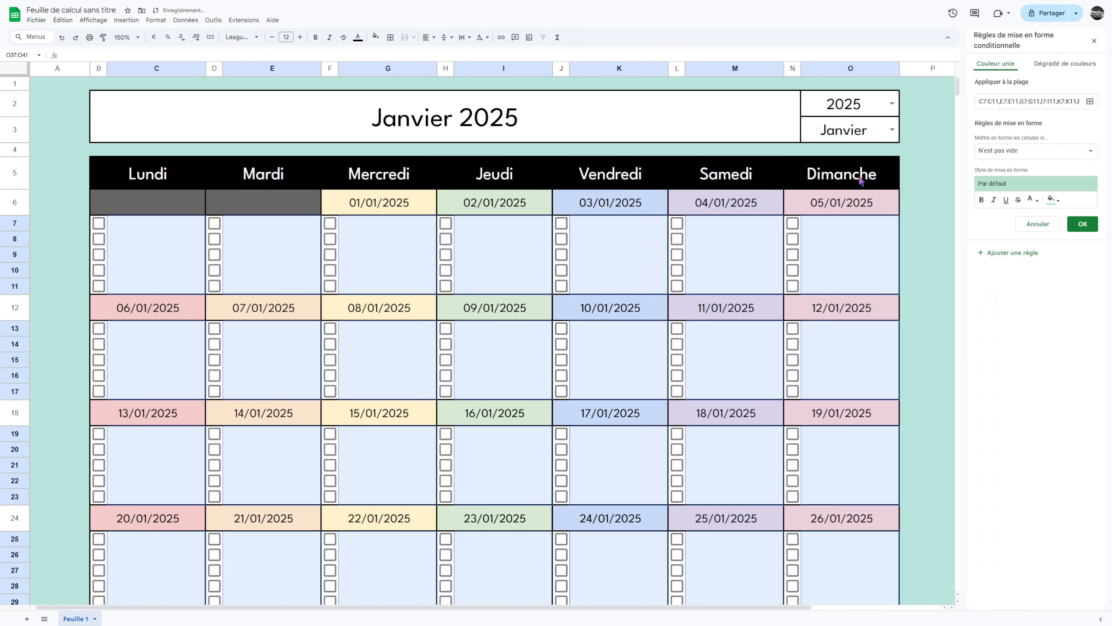
left_click(1007, 151)
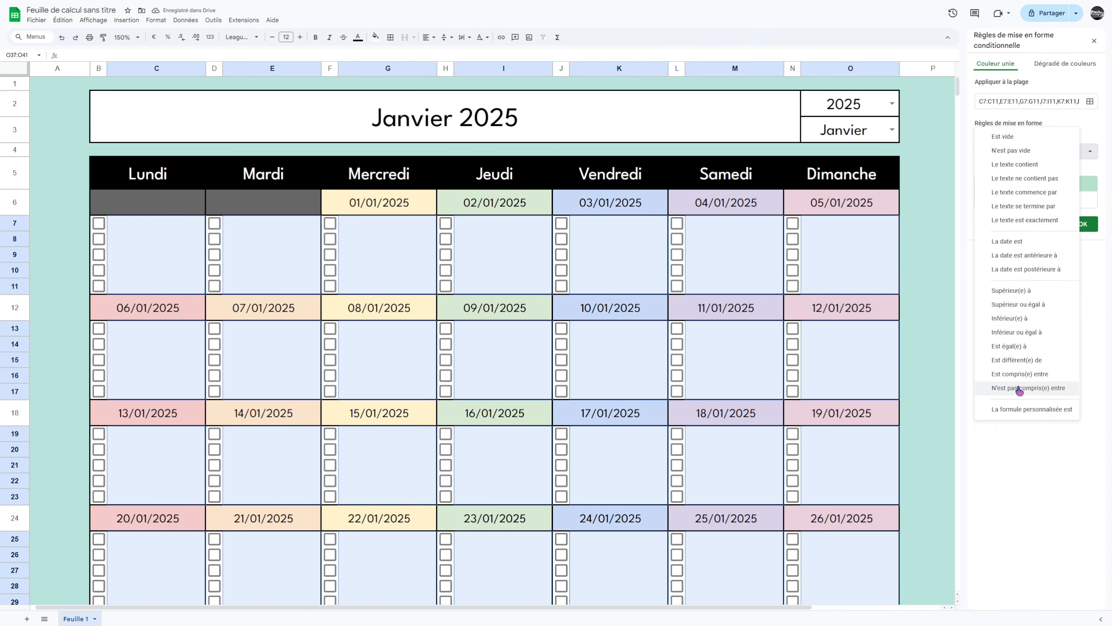
left_click(1021, 409)
left_click(1003, 168)
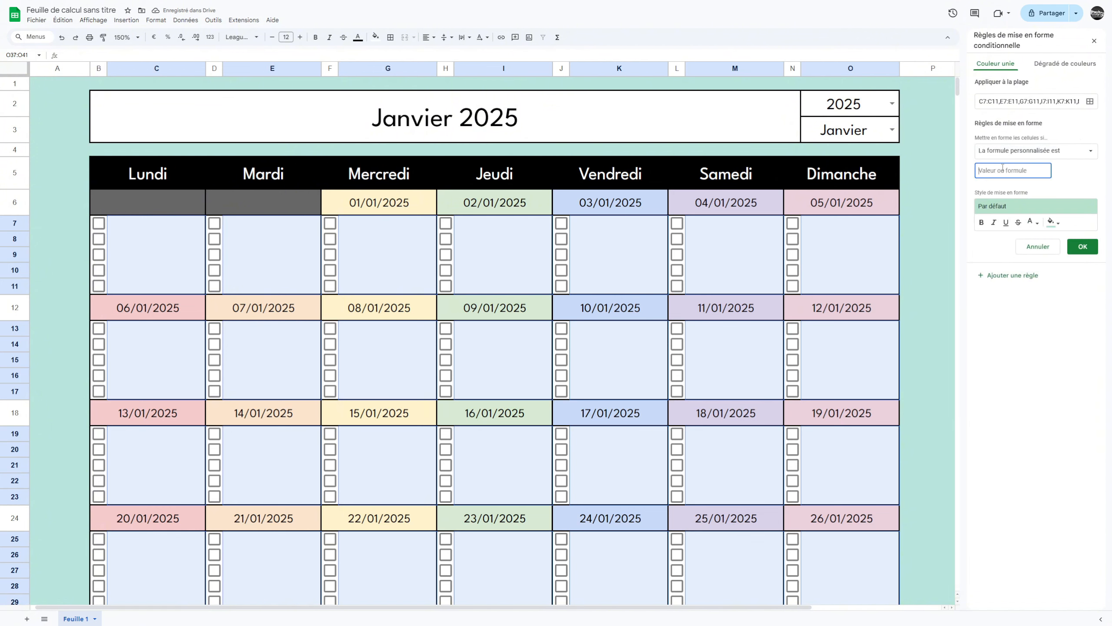
type("=")
Style the rule with no fill, strikethrough and dark grey text, save it and close the conditional formatting rules.
left_click(1054, 222)
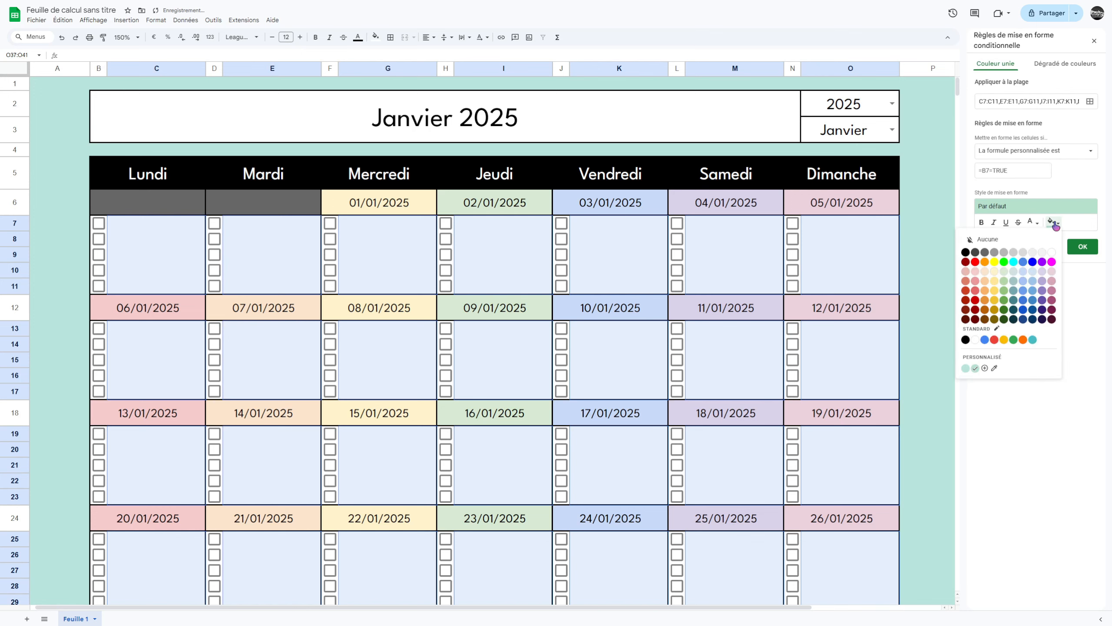
left_click(1053, 222)
left_click(1050, 222)
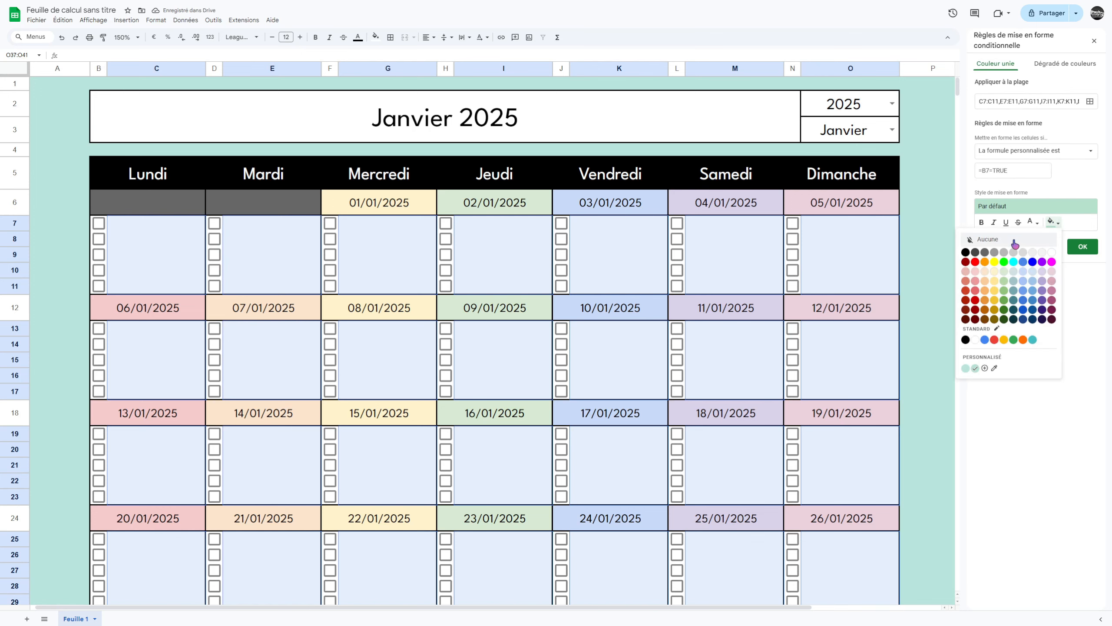
left_click(1015, 241)
left_click(1018, 222)
left_click(1035, 224)
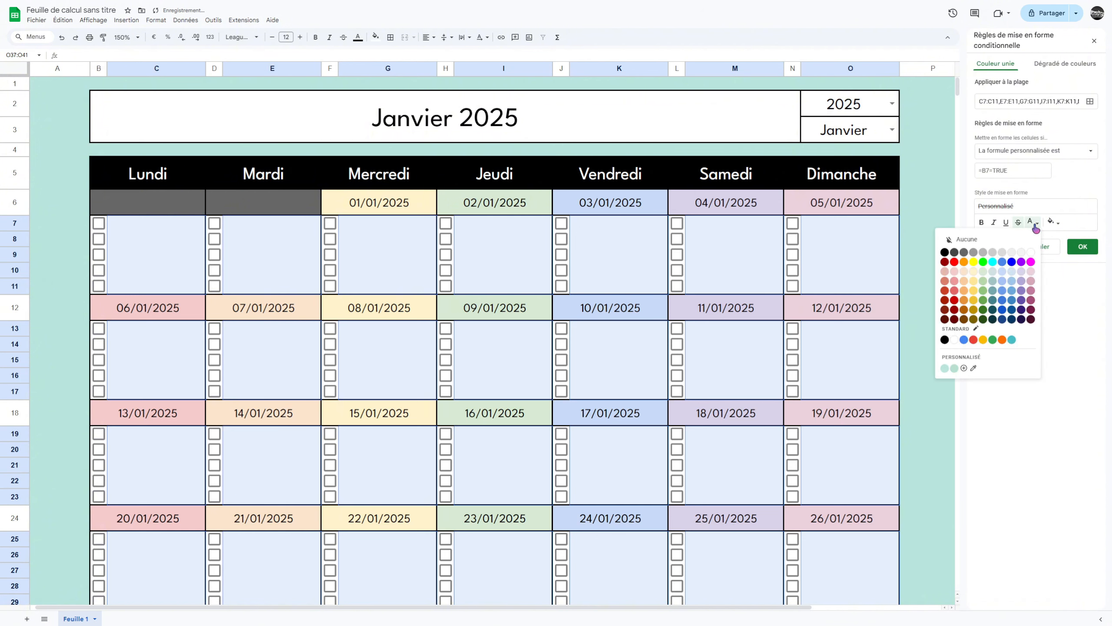
left_click(965, 254)
left_click(1081, 247)
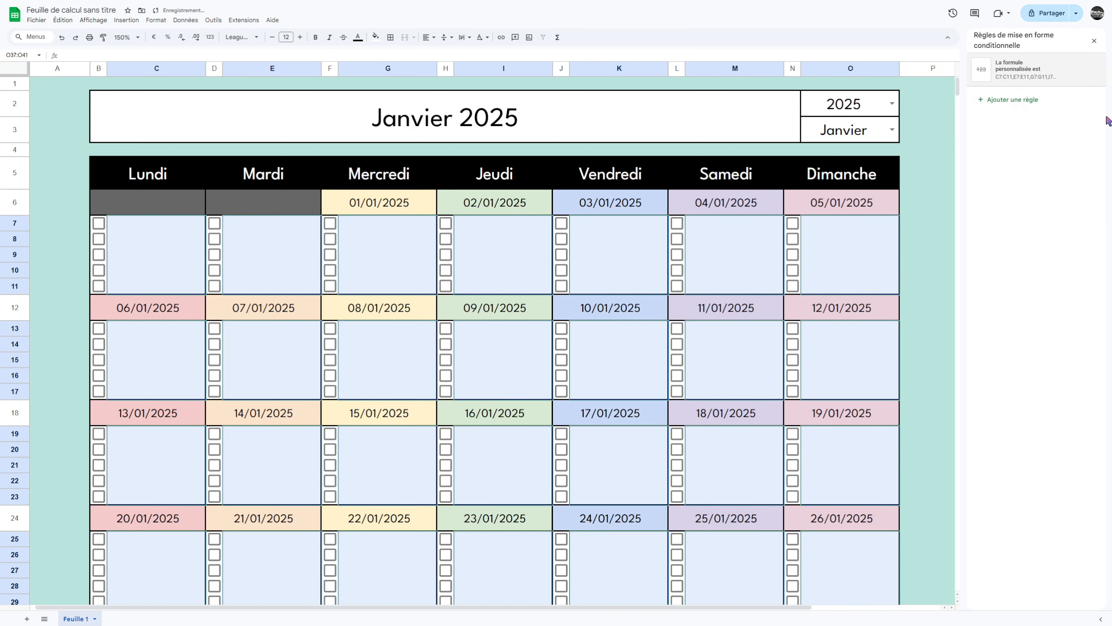
left_click(1095, 41)
left_click(969, 213)
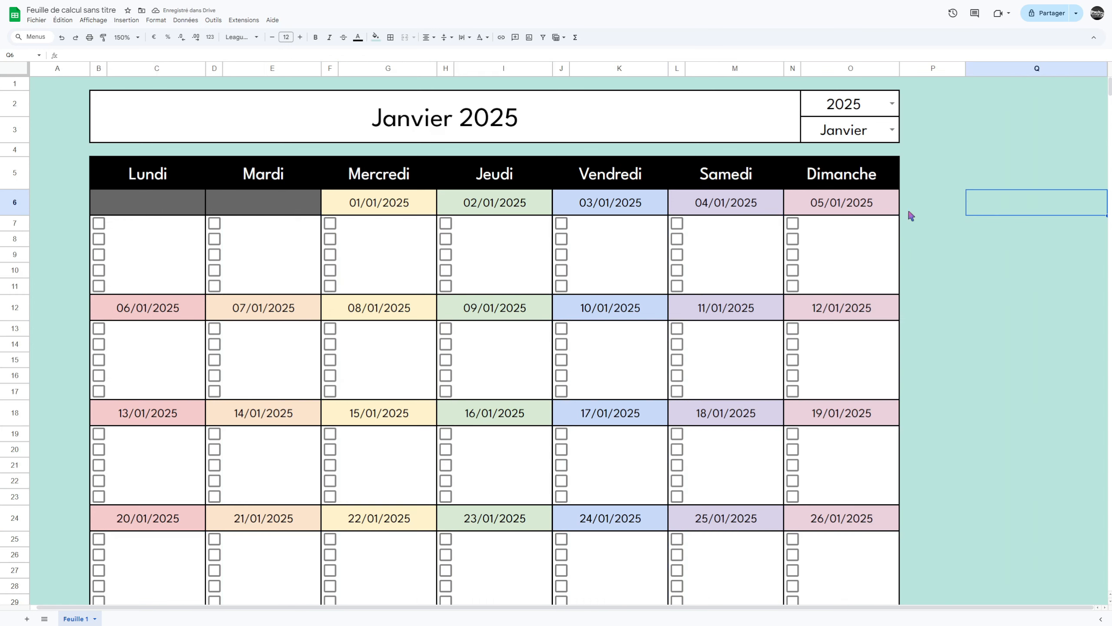
Enter the task "Publier une vidéo" in cell G7 under 01/01/2025 and copy that cell.
scroll(442, 259, "down", 3)
scroll(442, 259, "up", 3)
left_click(385, 227)
double_click(387, 232)
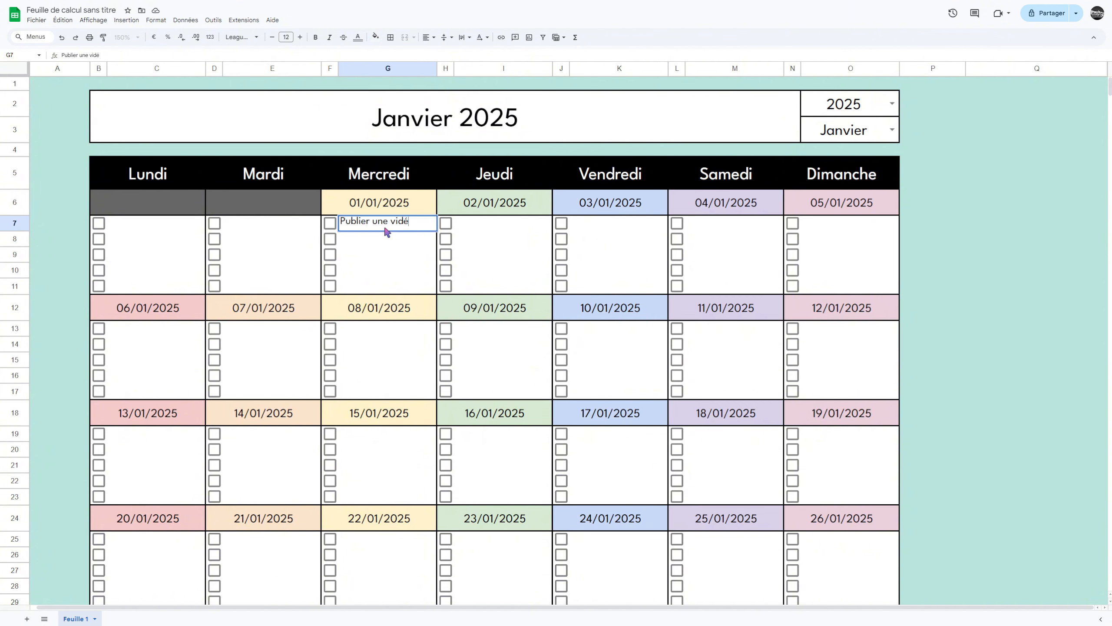
key("Return")
key("Up")
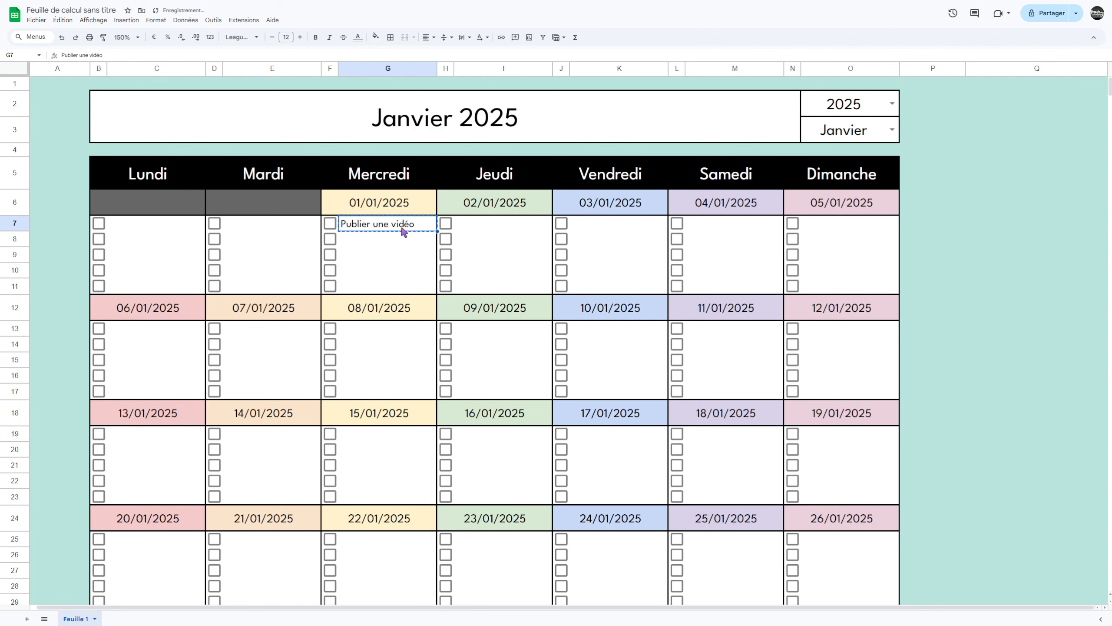
Paste the copied task into the first task row of 2 to 5 January, cells I7, K7, M7 and O7.
left_click(492, 224)
type("Publier une vidéo")
left_click(628, 223)
key("ctrl+v")
left_click(740, 223)
key("ctrl+v")
left_click(807, 226)
type("Publier une vidéo")
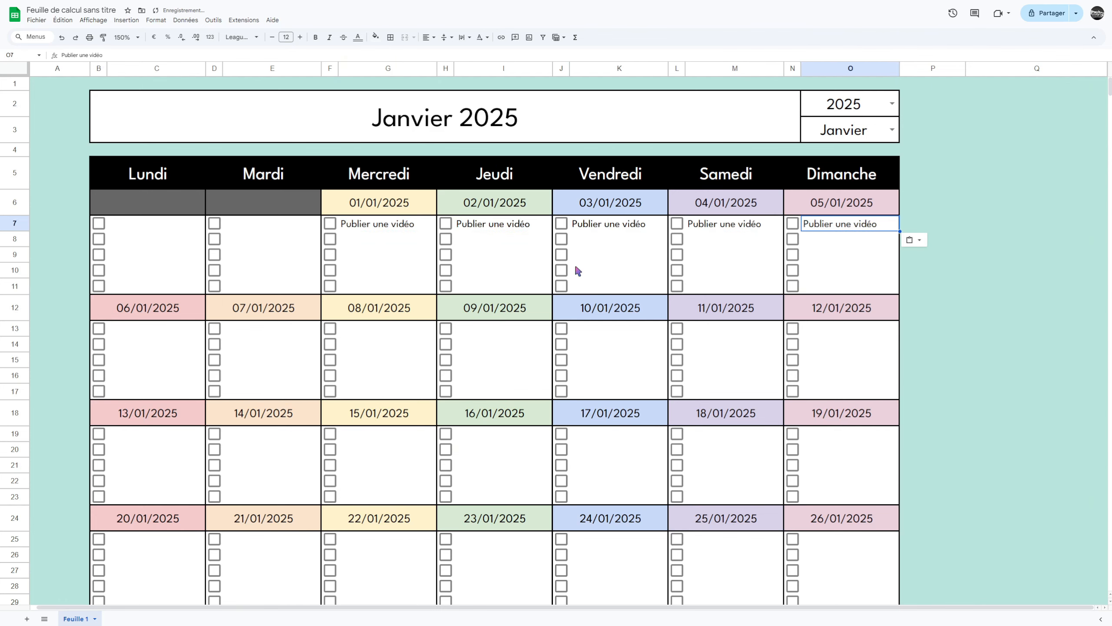
Paste "Publier une vidéo" into the first task row of 6 to 12 January, from C13 to O13.
left_click(149, 329)
key("ctrl+v")
left_click(263, 329)
key("ctrl+v")
left_click(381, 329)
type("Publier une vidéo")
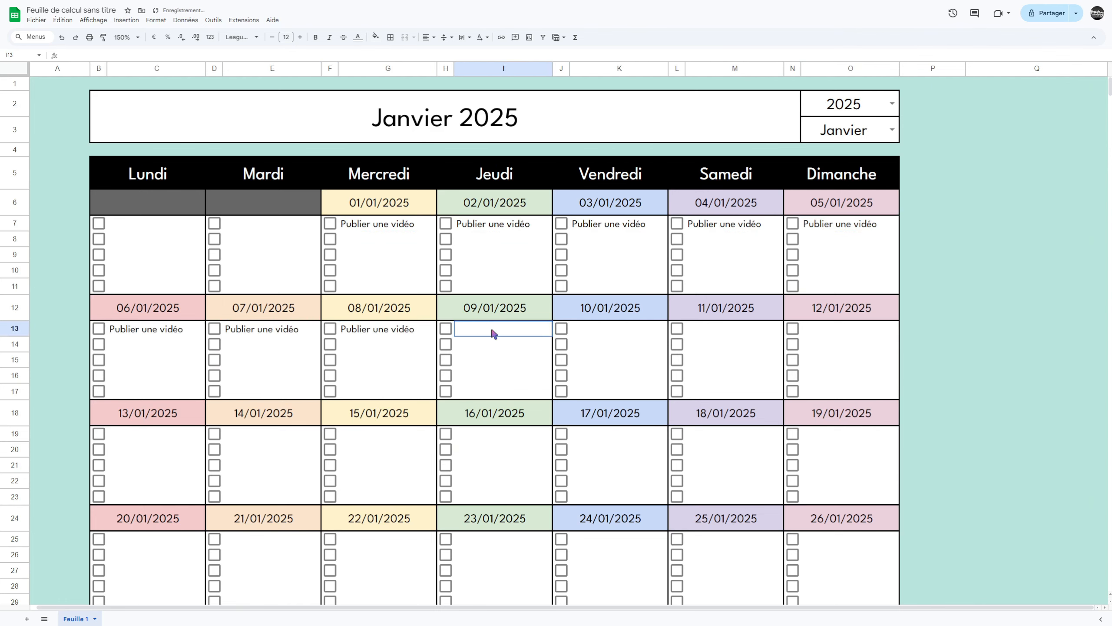
type("Publier une vidéo")
left_click(603, 331)
type("Publier une vidéo")
left_click(723, 330)
key("ctrl+v")
left_click(803, 332)
key("ctrl+v")
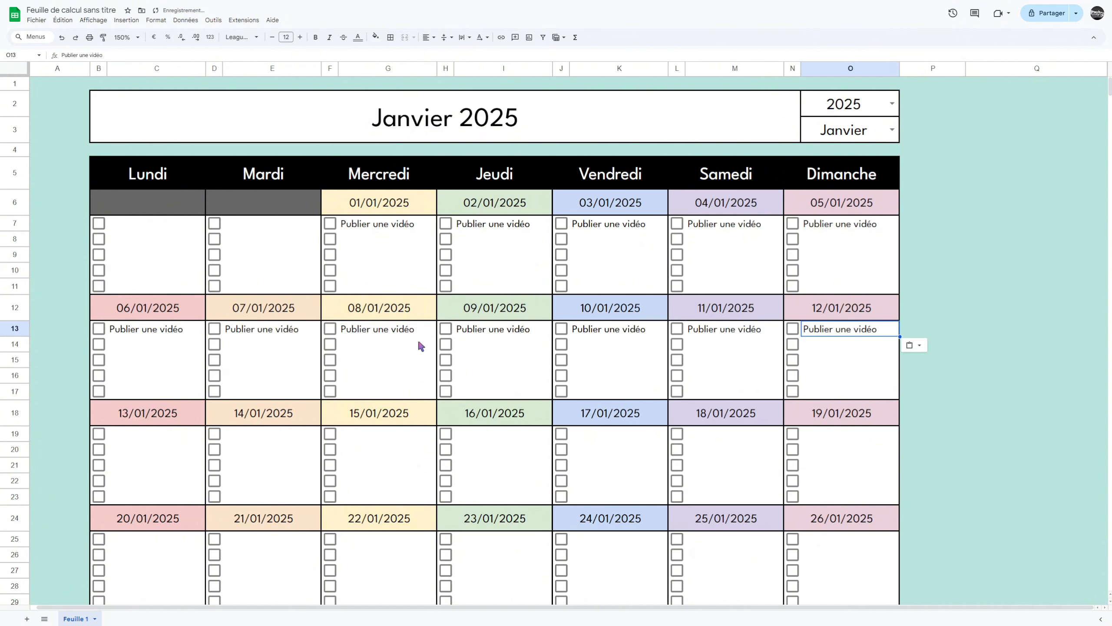
Paste "Publier une vidéo" into the first task row of 13 to 19 January, from C19 to O19.
scroll(420, 346, "down", 5)
left_click(149, 304)
key("ctrl+v")
left_click(263, 304)
key("ctrl+v")
left_click(380, 304)
type("Publier une vidéo")
left_click(516, 307)
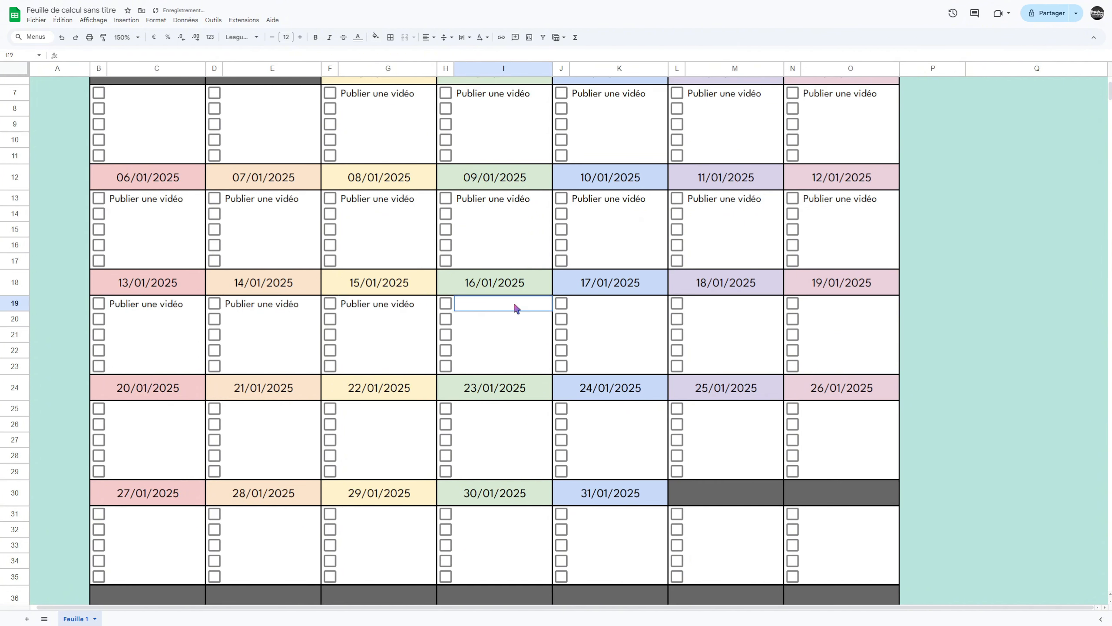
type("Publier une vidéo")
left_click(609, 304)
key("ctrl+v")
left_click(722, 304)
key("ctrl+v")
left_click(836, 303)
type("Publier une vidéo")
Paste "Publier une vidéo" into the first task row of 20 to 26 January, from O25 back to C25.
left_click(823, 409)
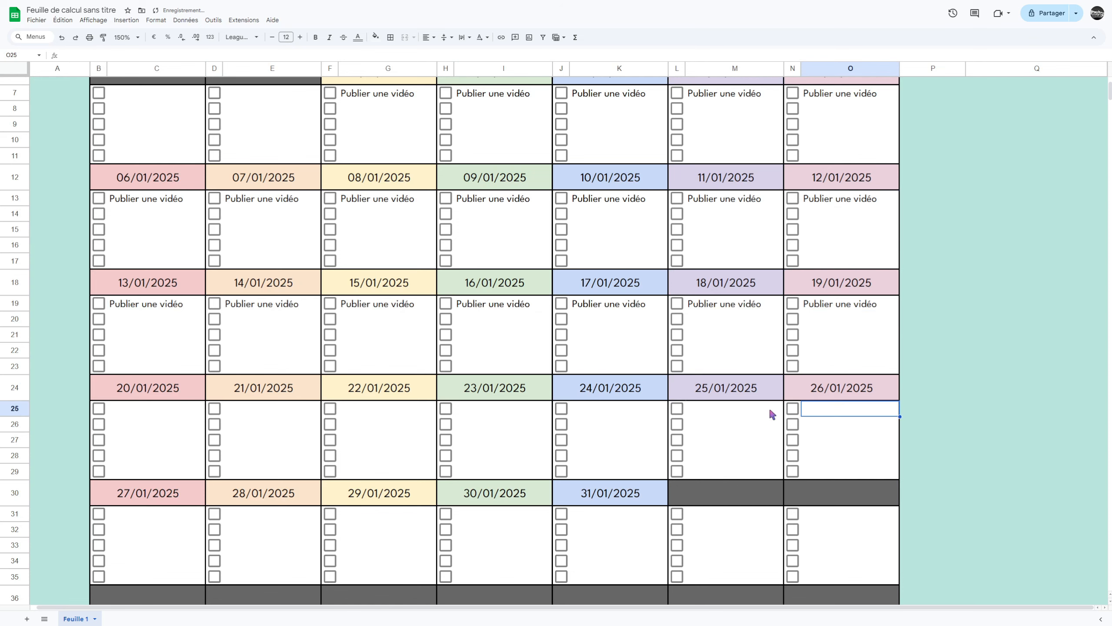
key("ctrl+v")
left_click(744, 409)
key("ctrl+v")
left_click(622, 409)
type("Publier une vidéo")
left_click(497, 409)
type("Publier une vidéo")
left_click(344, 409)
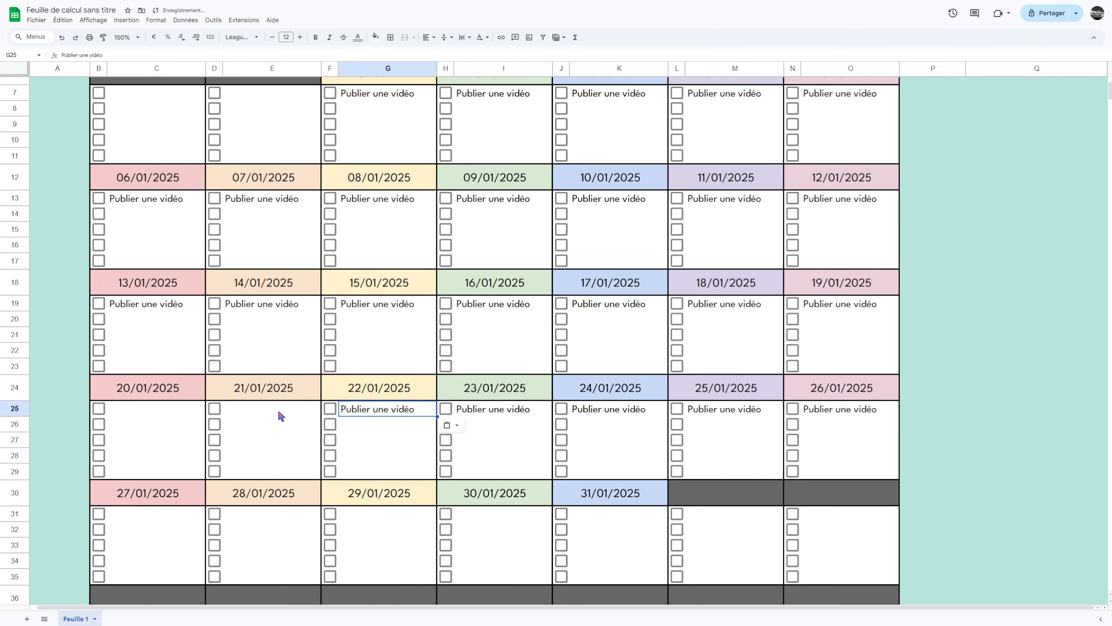
left_click(279, 412)
key("ctrl+v")
left_click(161, 409)
key("ctrl+v")
Paste "Publier une vidéo" into the first task row of 27 to 31 January, from C31 to K31.
left_click(162, 515)
key("ctrl+v")
left_click(251, 515)
key("ctrl+v")
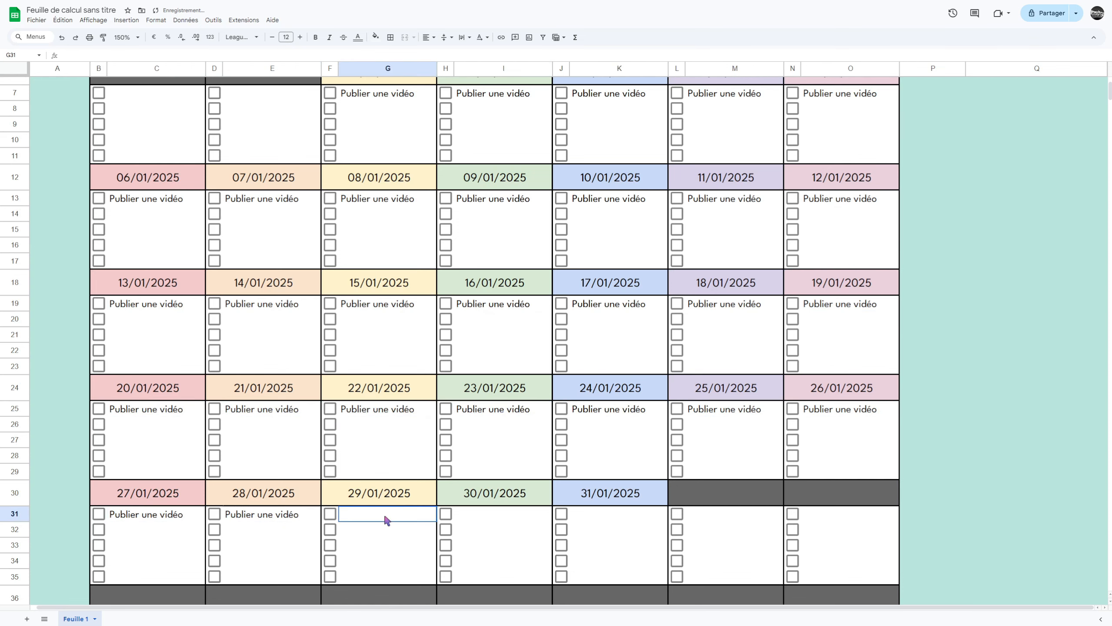
type("Publier une vidéo")
left_click(532, 513)
key("ctrl+v")
left_click(613, 515)
key("ctrl+v")
left_click(621, 411)
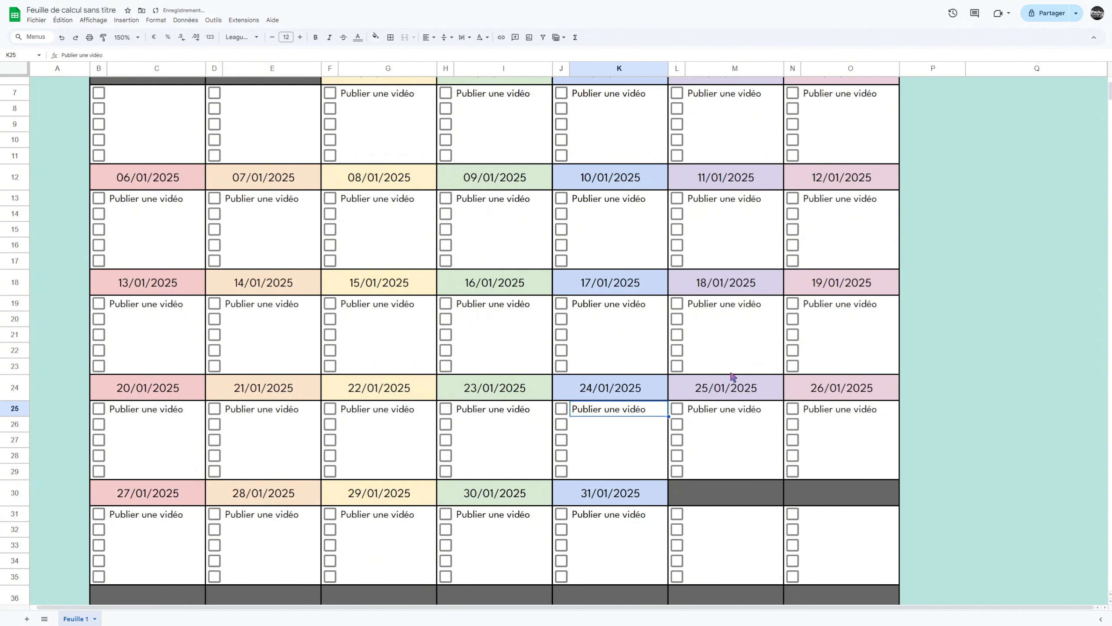
Try the AUJOURDHUI function in cell Q9 beside the calendar and clear the cell again.
scroll(740, 373, "up", 3)
left_click(955, 254)
double_click(994, 255)
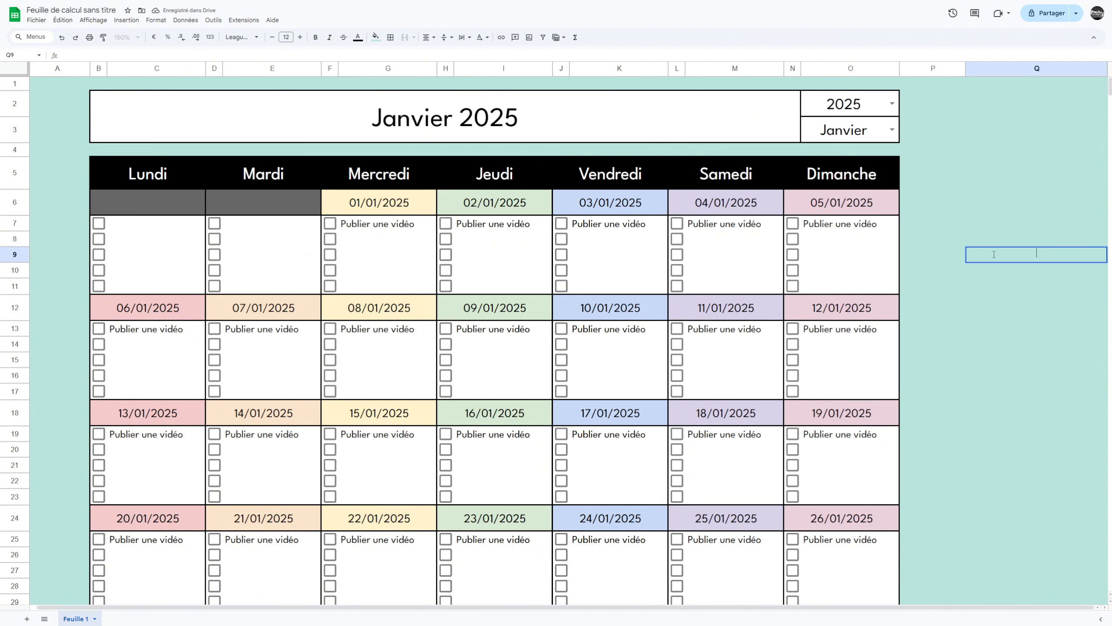
type("=AUJ")
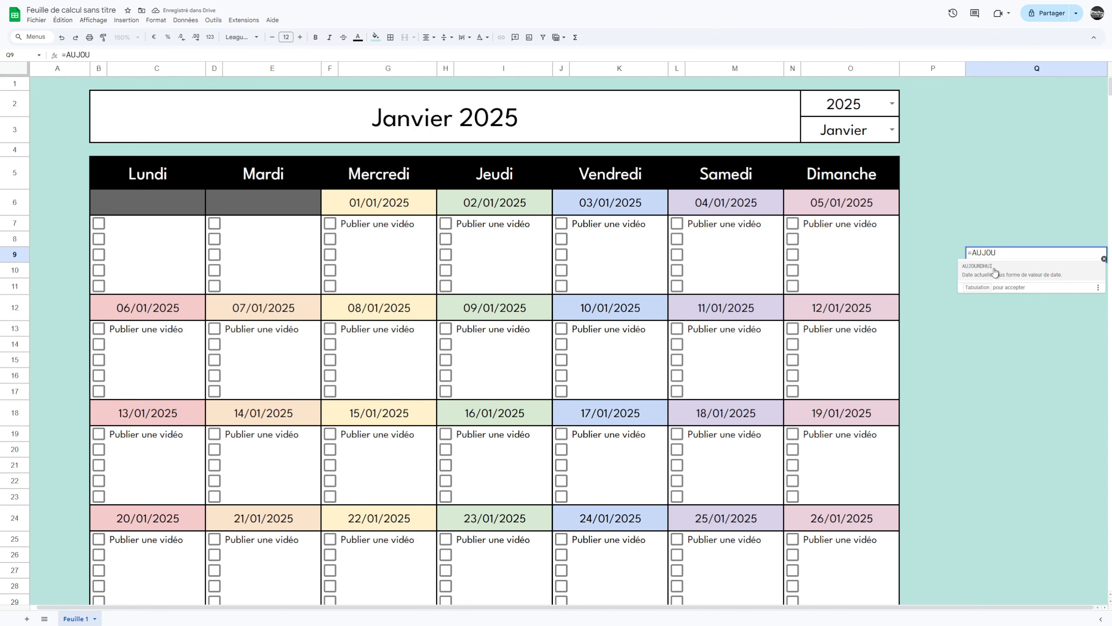
type("OU")
left_click(995, 270)
key("Return")
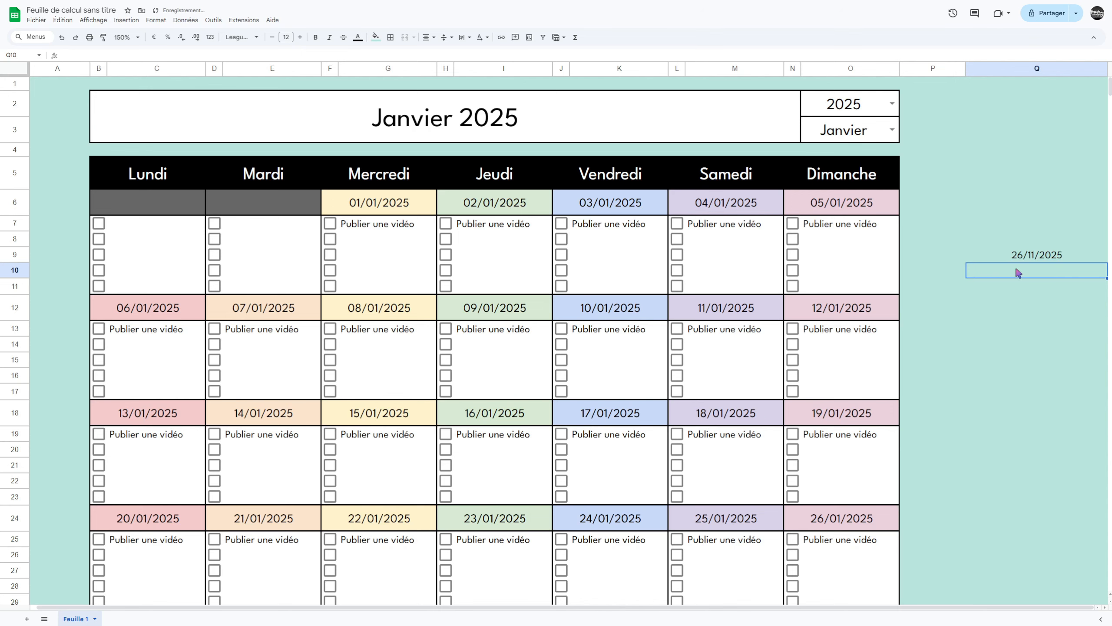
left_click(1009, 258)
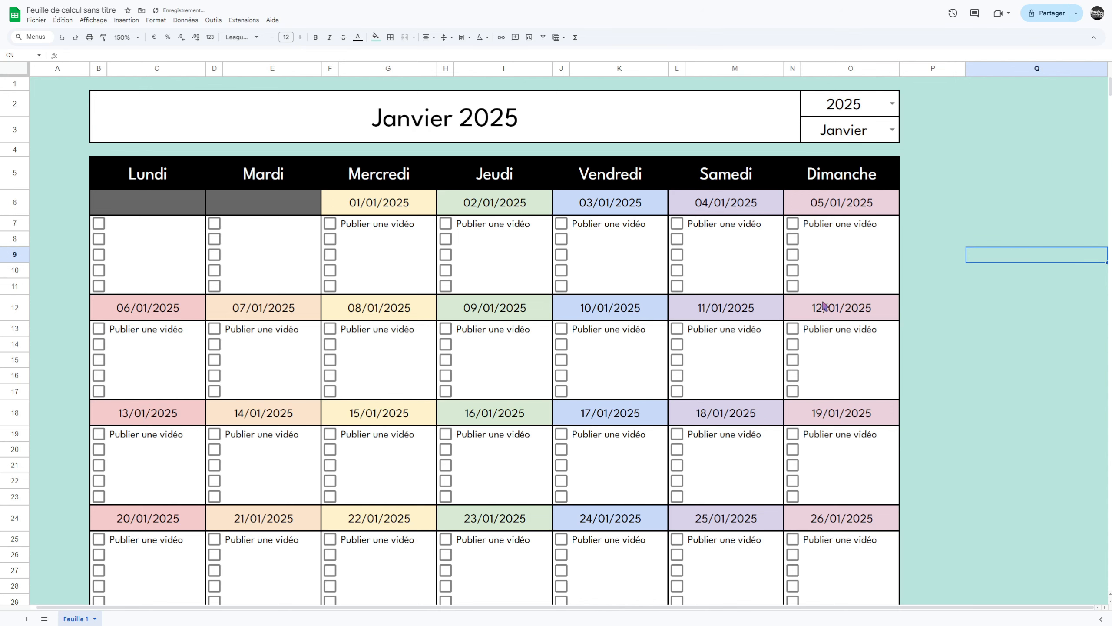
Tick the first task checkbox of each day from 1 to 5 January in row 7.
left_click(330, 223)
left_click(445, 223)
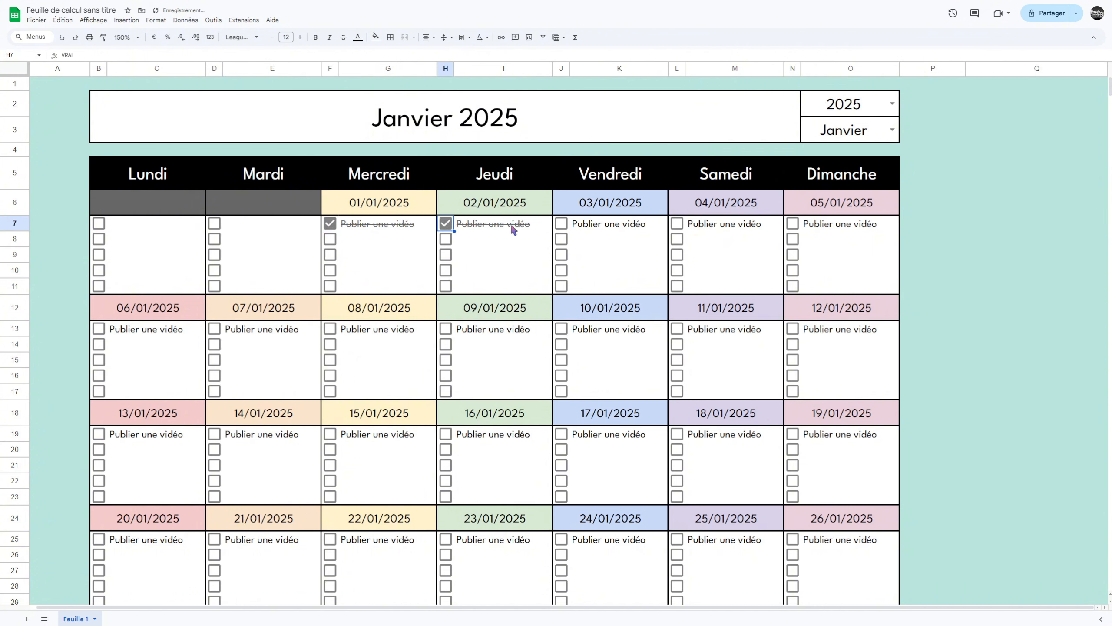
left_click(561, 223)
left_click(677, 222)
left_click(792, 223)
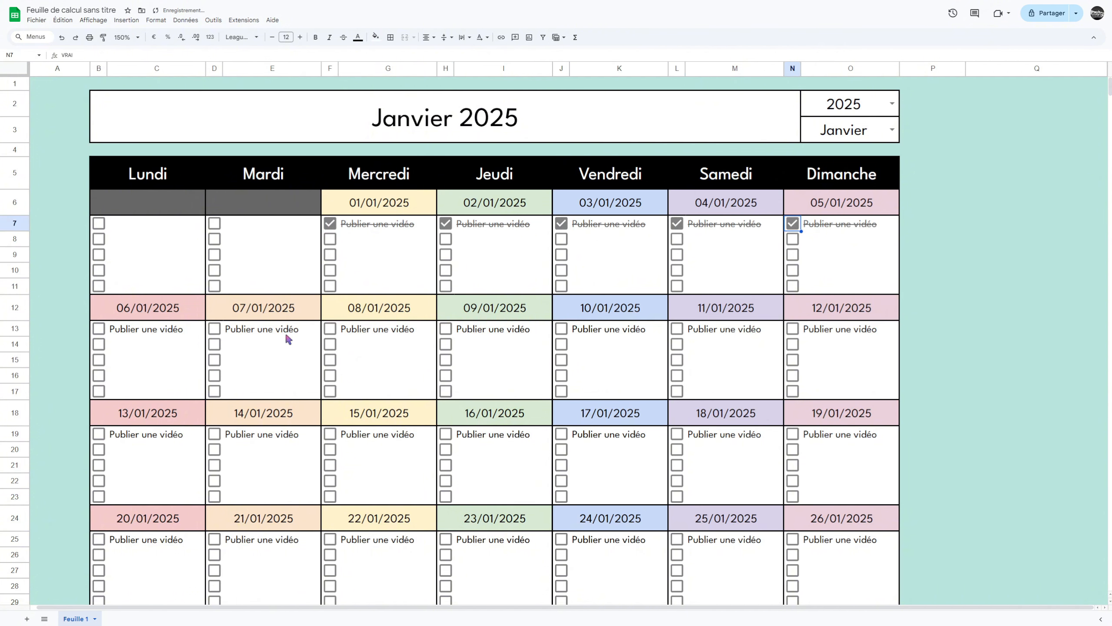
Tick the first task checkbox of each day from 6 to 12 January in row 13.
left_click(99, 328)
left_click(329, 328)
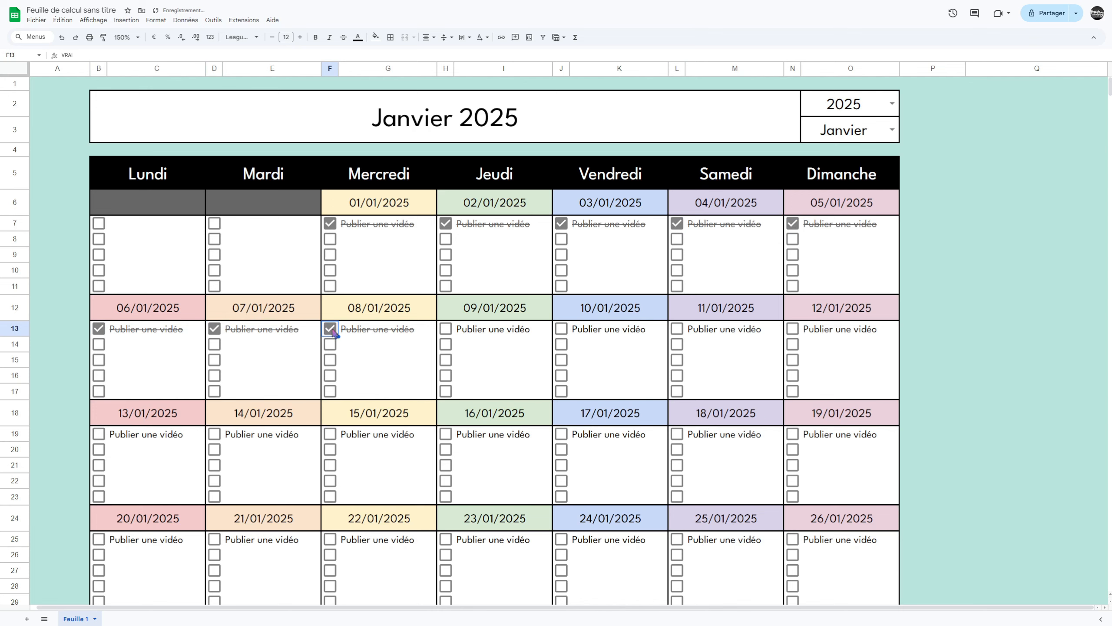
left_click(446, 328)
left_click(561, 329)
left_click(677, 329)
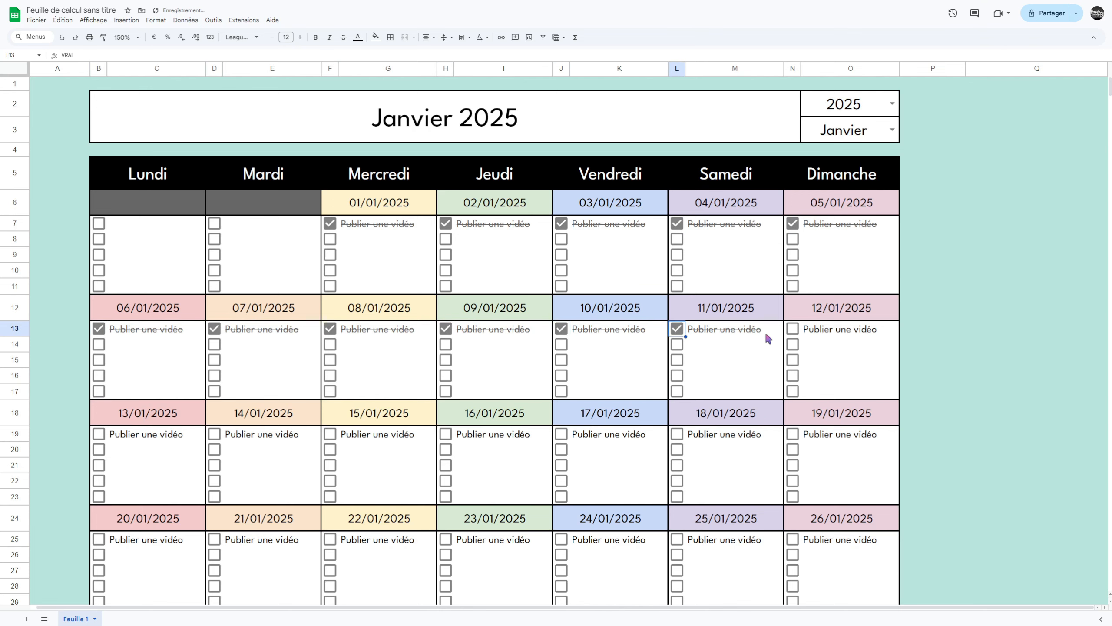
left_click(792, 329)
Tick the first task checkbox of each day from 13 to 19 January in row 19.
left_click(99, 434)
left_click(214, 434)
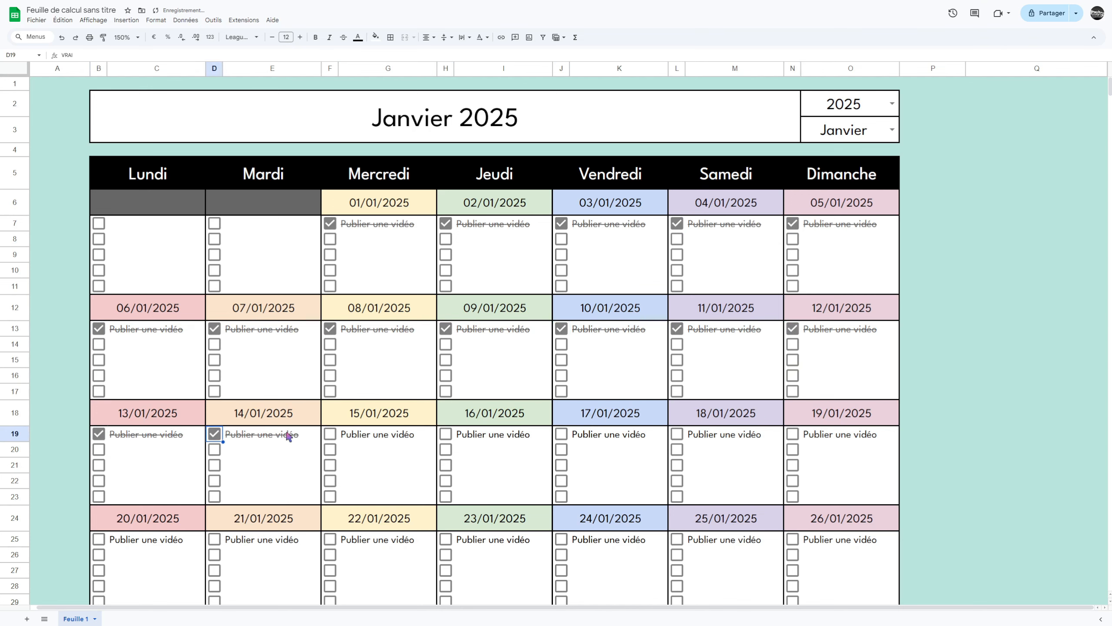
left_click(330, 434)
left_click(445, 434)
left_click(561, 434)
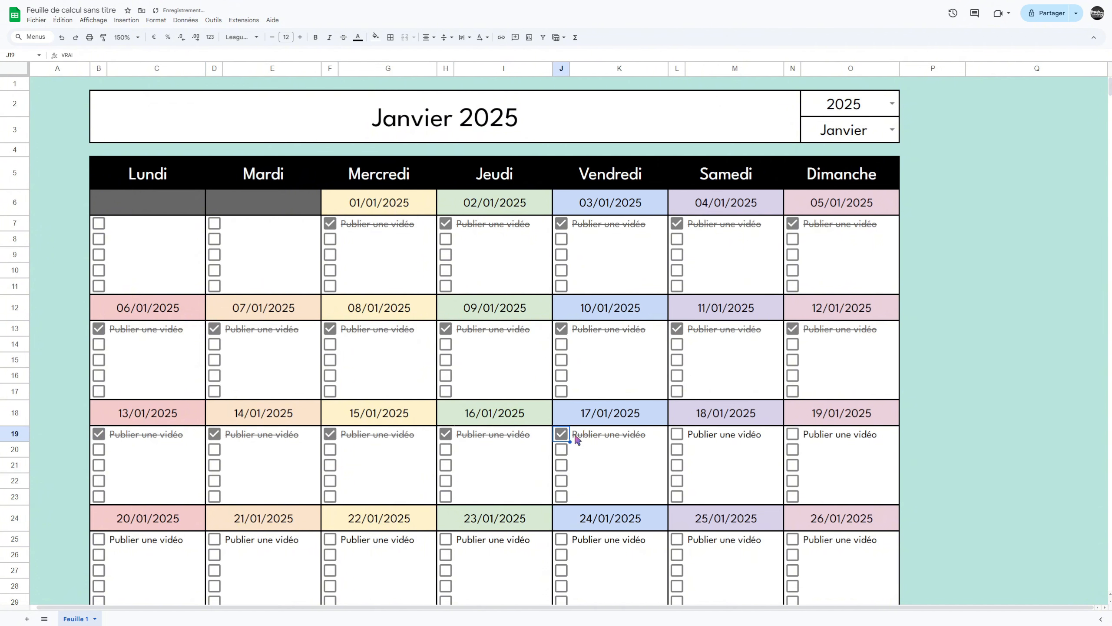
left_click(677, 434)
left_click(792, 433)
Tick the first task checkbox of each day from 20 to 26 January in row 25.
scroll(454, 461, "down", 2)
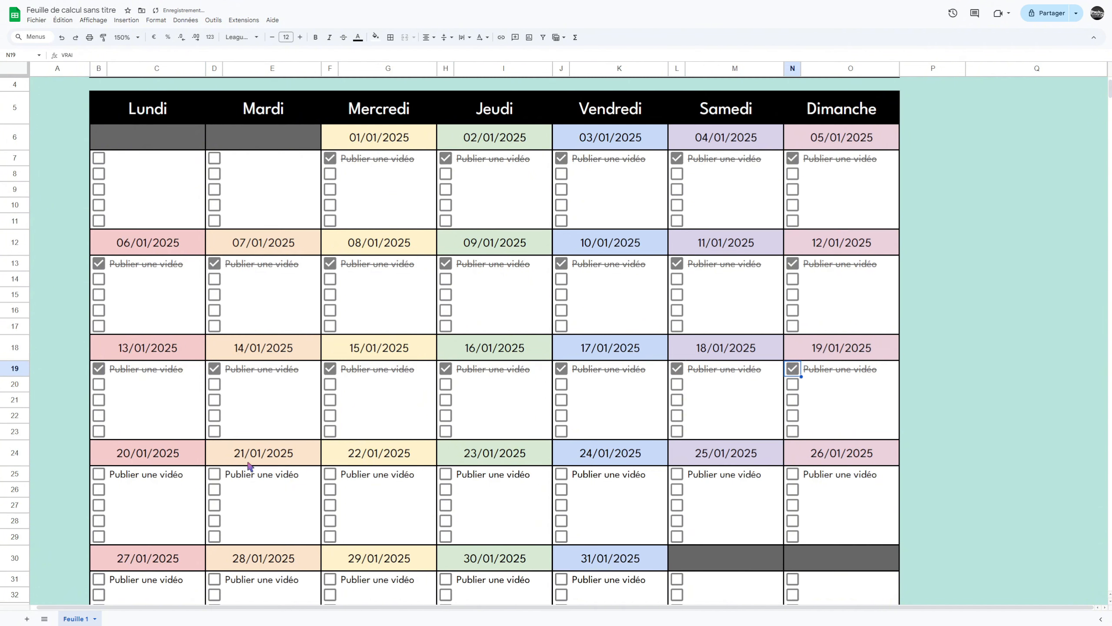
left_click(98, 473)
left_click(214, 474)
left_click(329, 474)
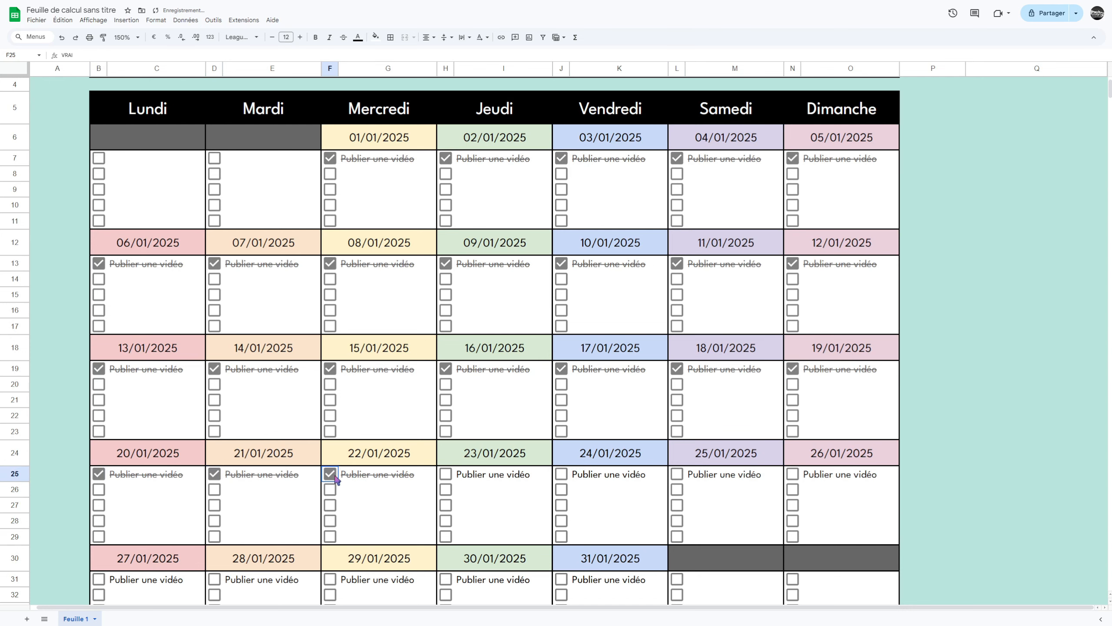
left_click(446, 474)
left_click(561, 474)
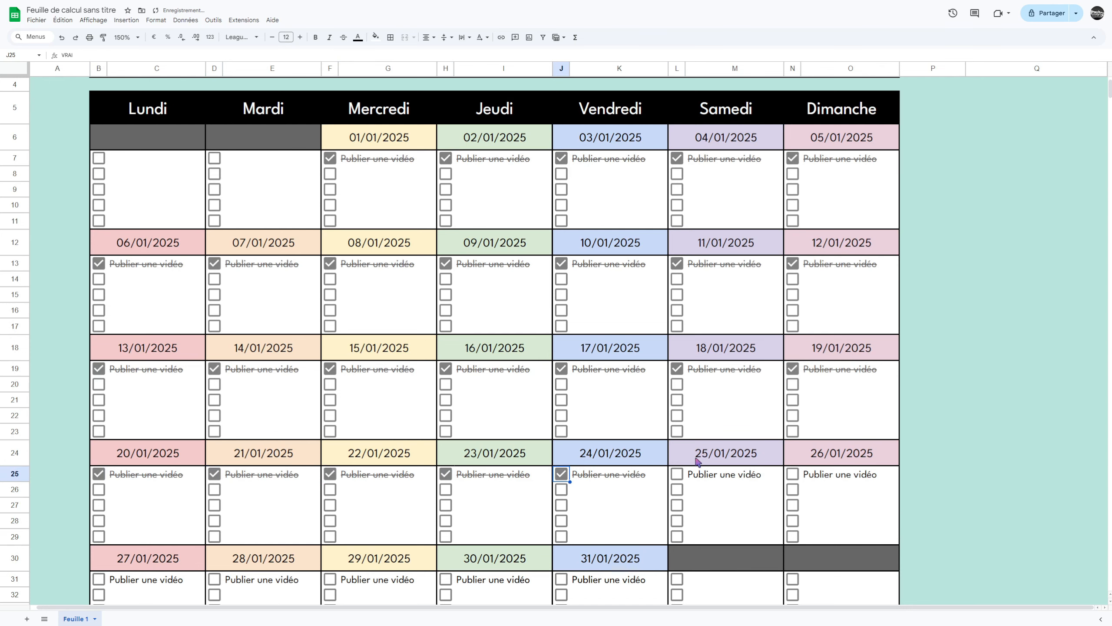
left_click(677, 474)
left_click(793, 474)
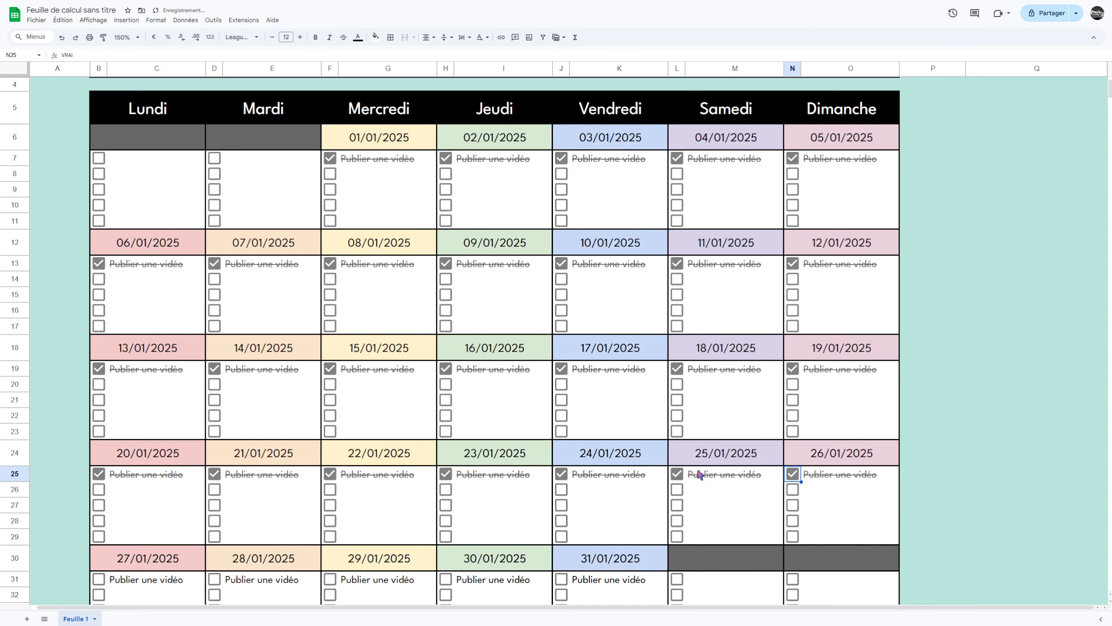
scroll(754, 438, "up", 2)
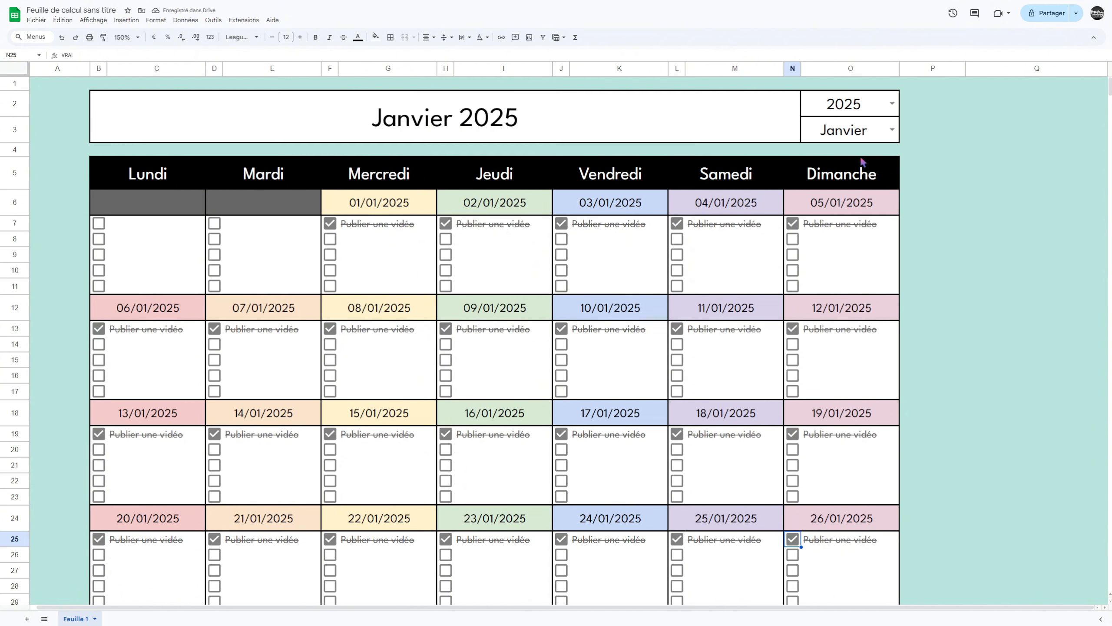
Set the calendar's month dropdown to Novembre.
double_click(851, 141)
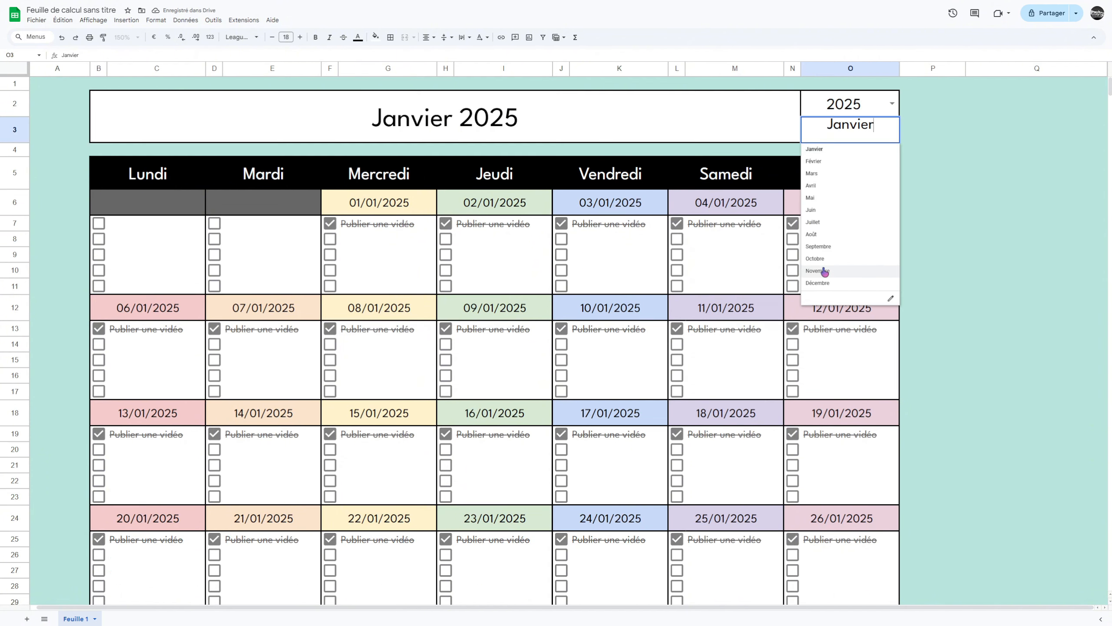
left_click(1005, 265)
scroll(1003, 270, "down", 4)
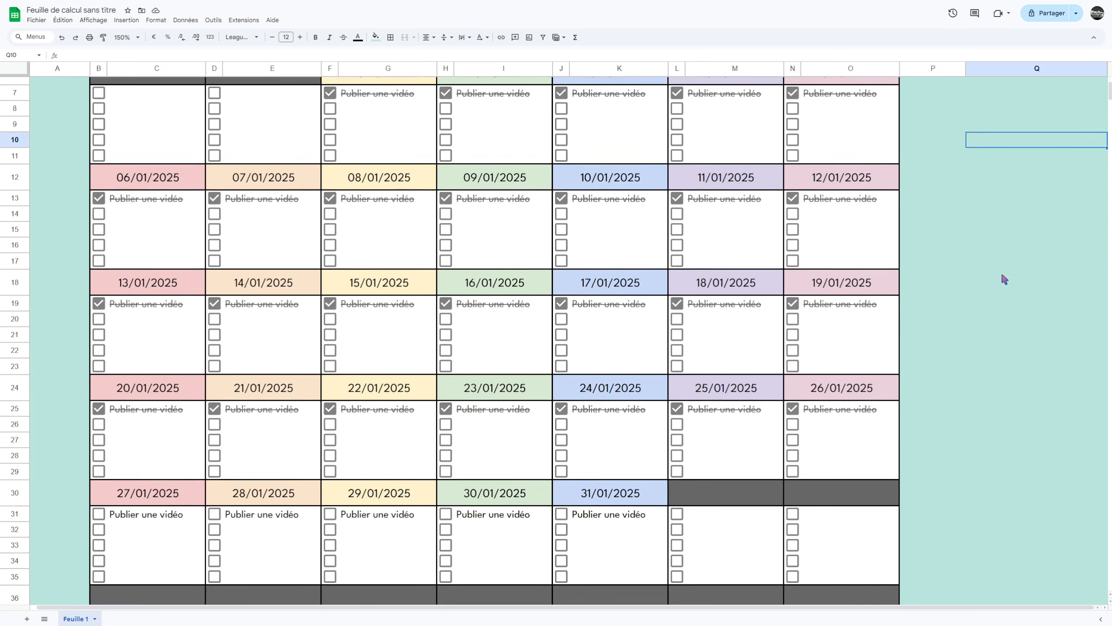
scroll(1003, 278, "up", 4)
double_click(830, 134)
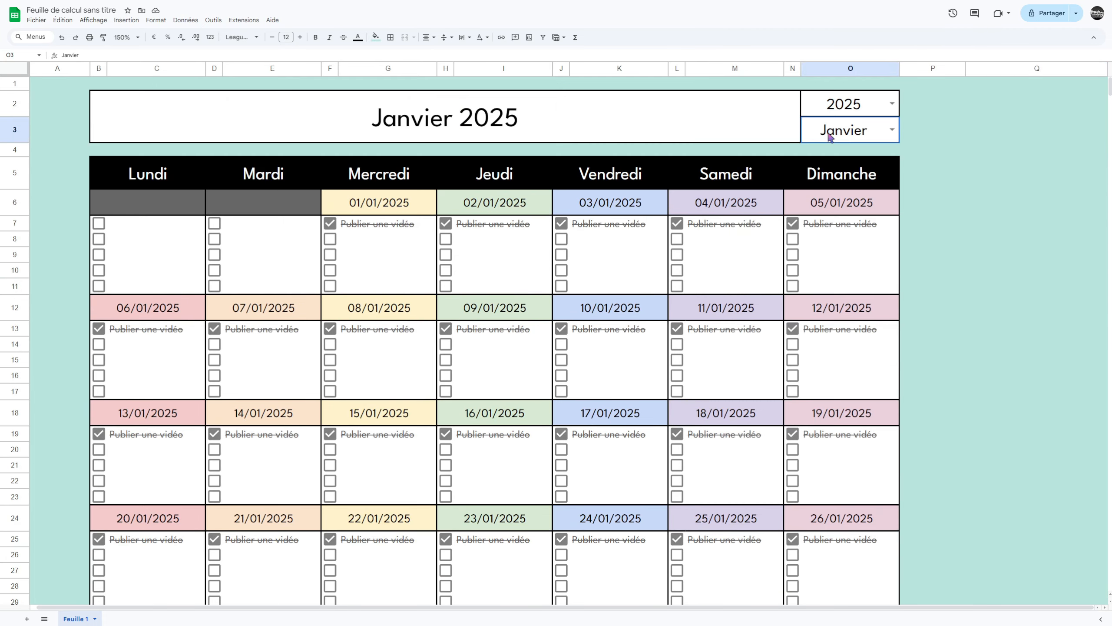
left_click(827, 271)
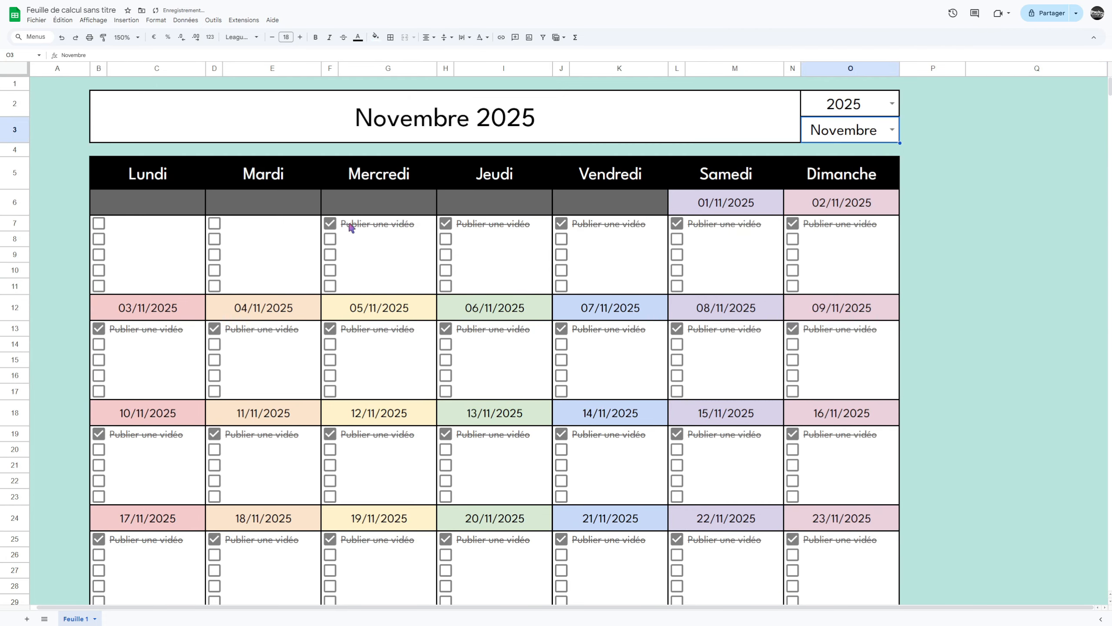
Untick and clear the "Publier une vidéo" tasks under the undated Mercredi, Jeudi and Vendredi columns in row 7.
left_click(334, 224)
left_click(384, 224)
key("Delete")
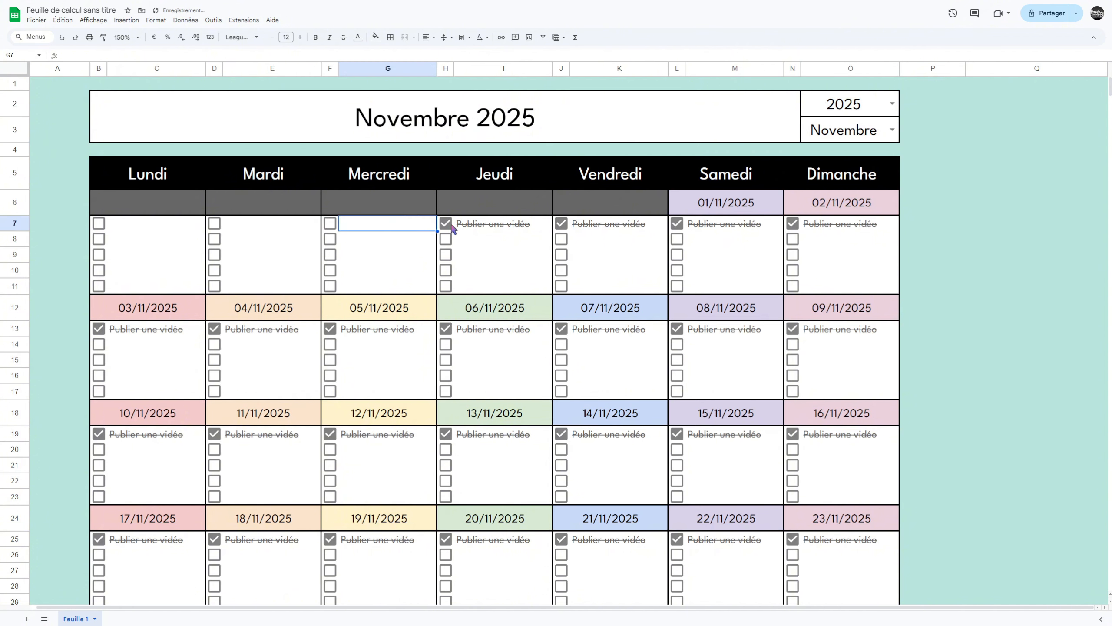
left_click(448, 225)
left_click(502, 224)
key("Delete")
left_click(562, 224)
left_click(609, 225)
key("Delete")
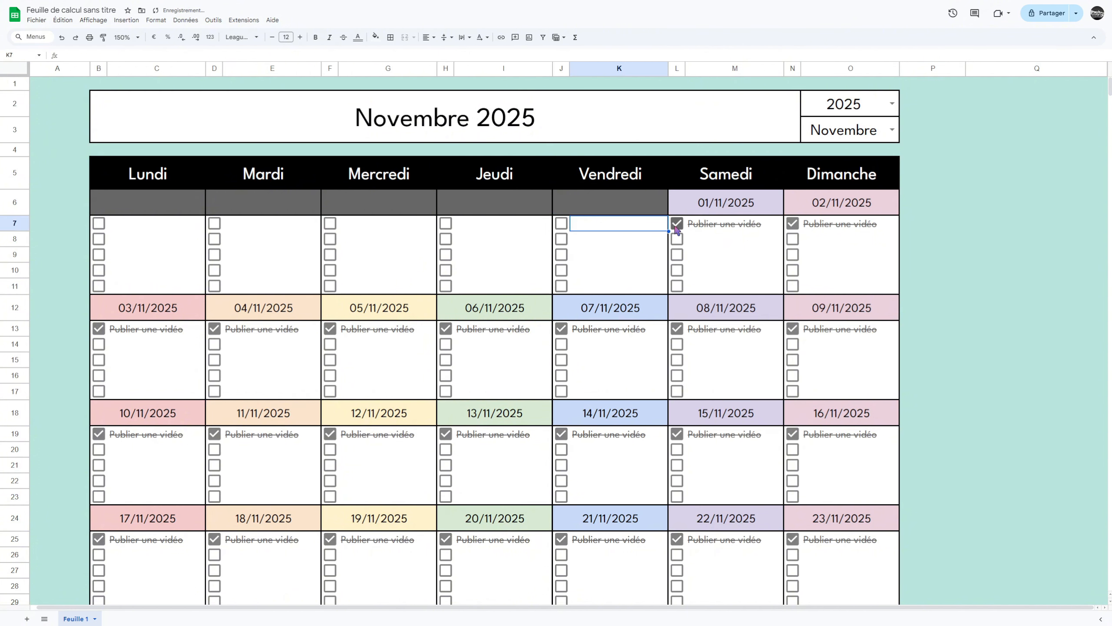
Untick and clear the first task of 1 November, and re-enter it as a ticked "Publier une vidéo".
left_click(677, 223)
left_click(723, 224)
key("Delete")
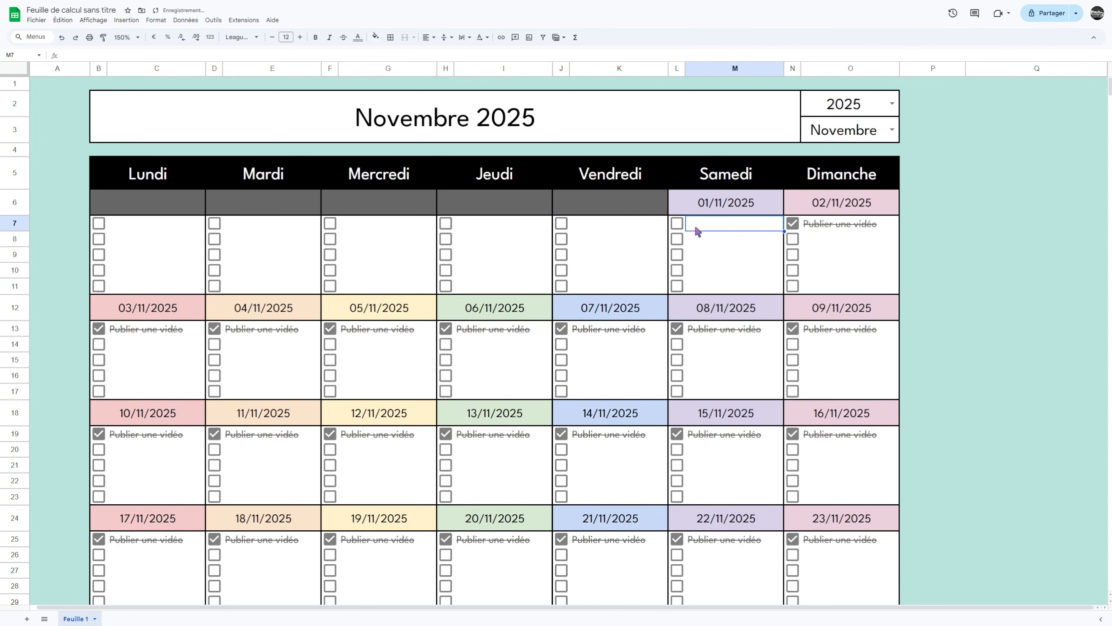
left_click(829, 232)
left_click(736, 222)
type("Publier une vidéo")
left_click(677, 223)
Tick the first task checkbox of 24, 25 and 26 November in row 31.
scroll(701, 283, "down", 3)
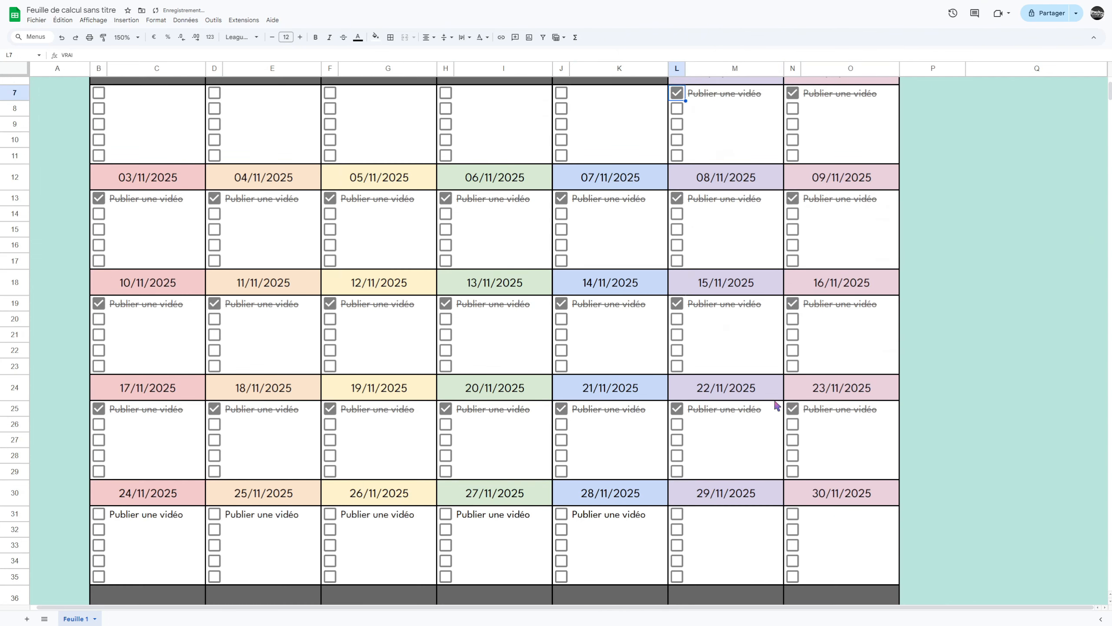
scroll(285, 491, "down", 2)
left_click(99, 449)
left_click(215, 449)
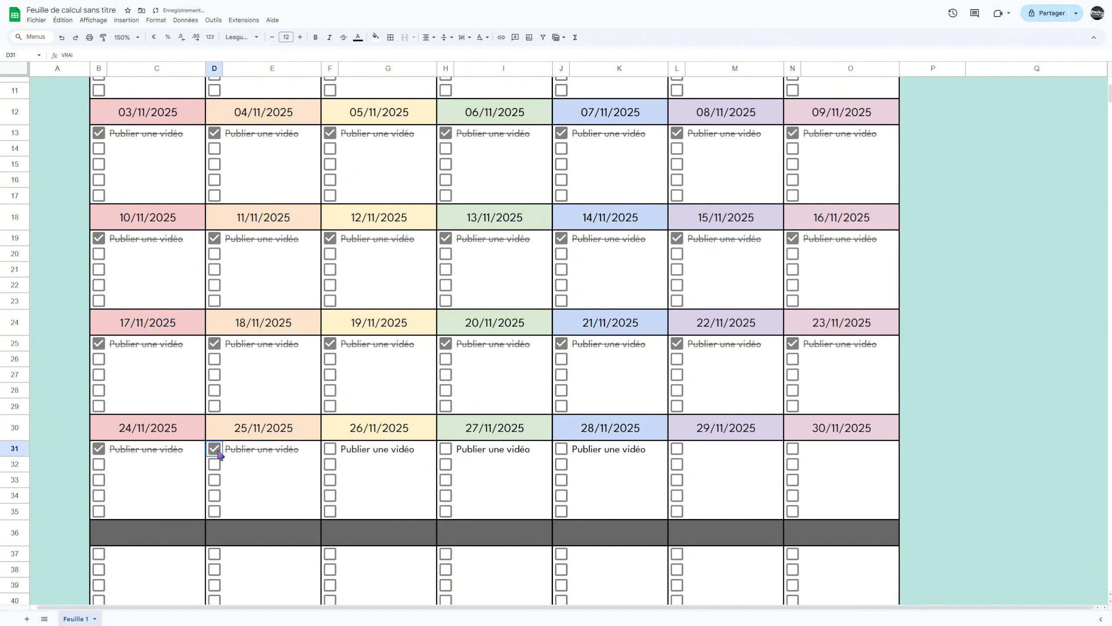
left_click(331, 449)
Copy the "Publier une vidéo" task from 27 November to the first task cells of 29 and 30 November.
left_click(509, 454)
key("ctrl+c")
left_click(740, 451)
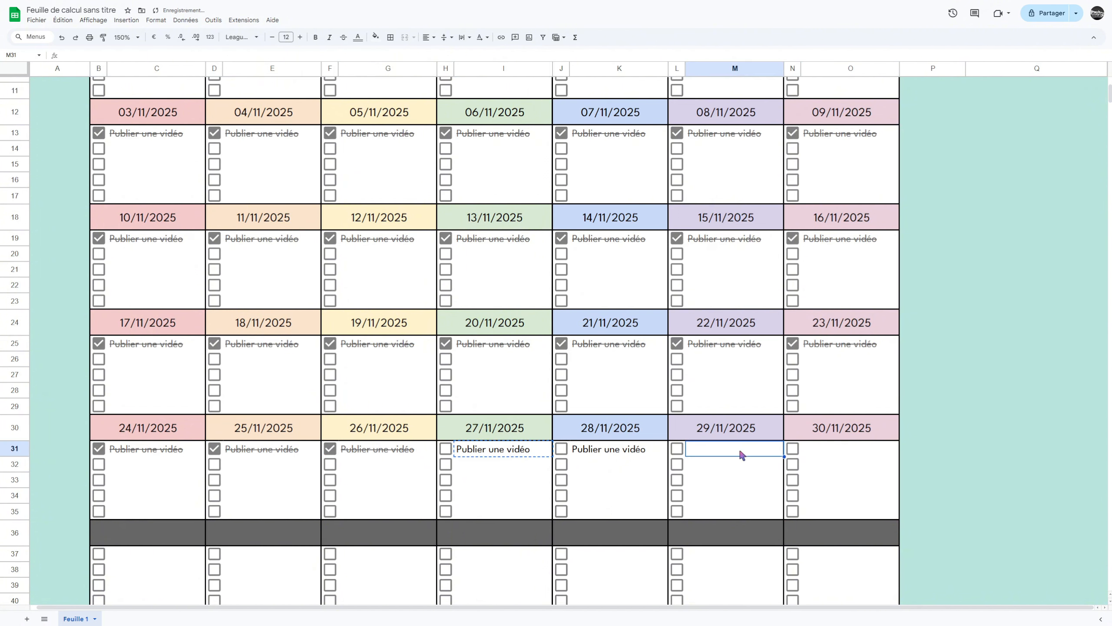
key("ctrl+v")
left_click(850, 452)
key("ctrl+v")
left_click(613, 452)
left_click(499, 451)
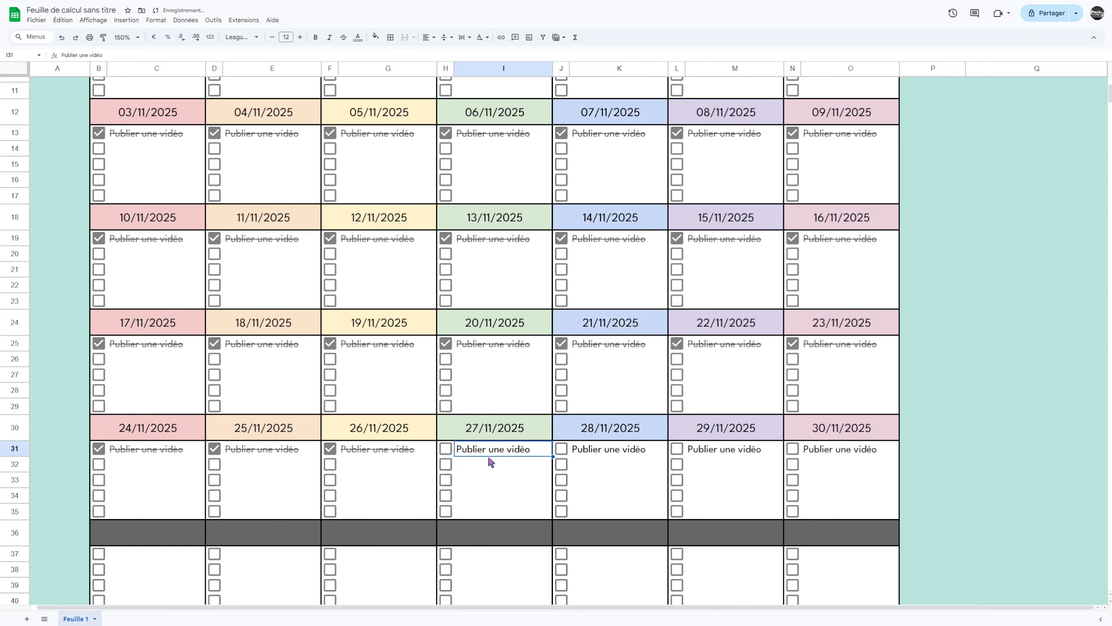
Add a birthday task with the person's first name as the second task of 23 November in O26, and tick it.
double_click(837, 359)
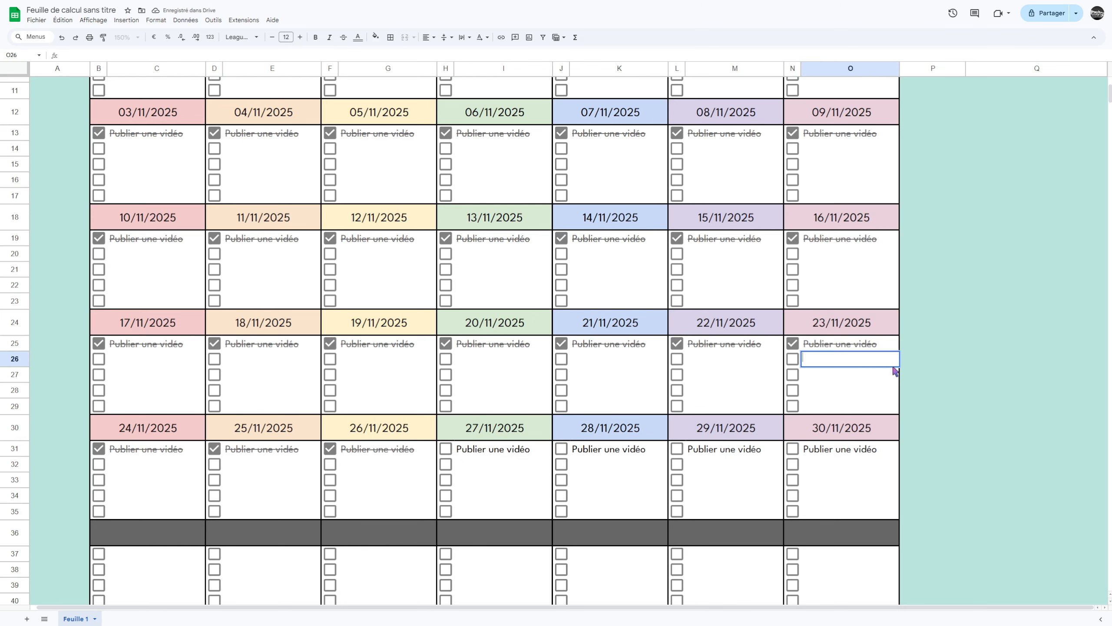
type("Anniversaire de Matheo")
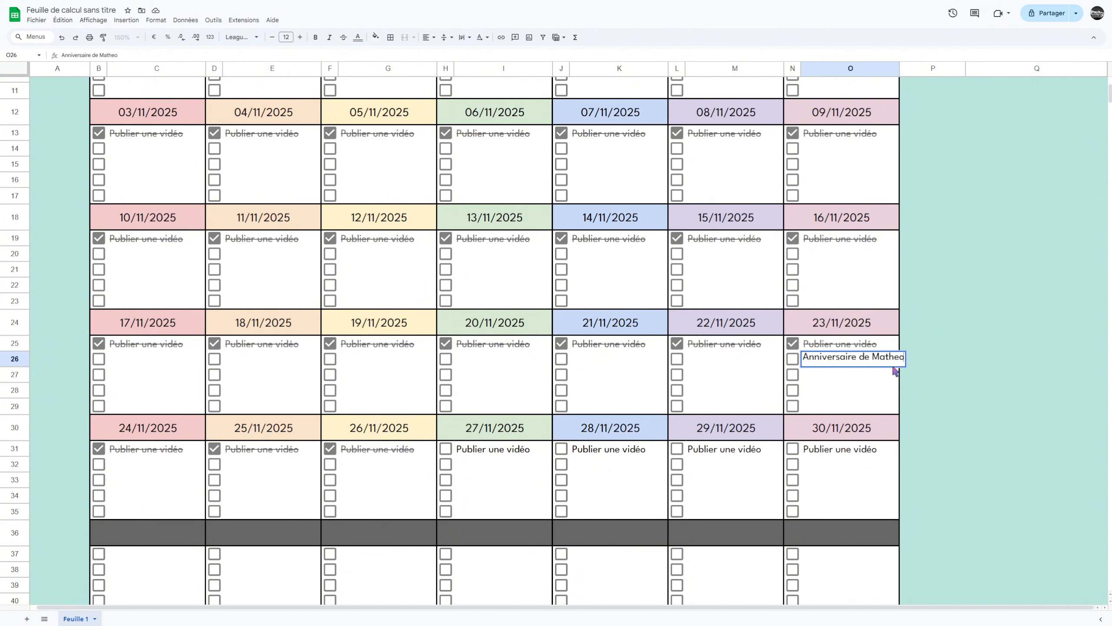
key("Return")
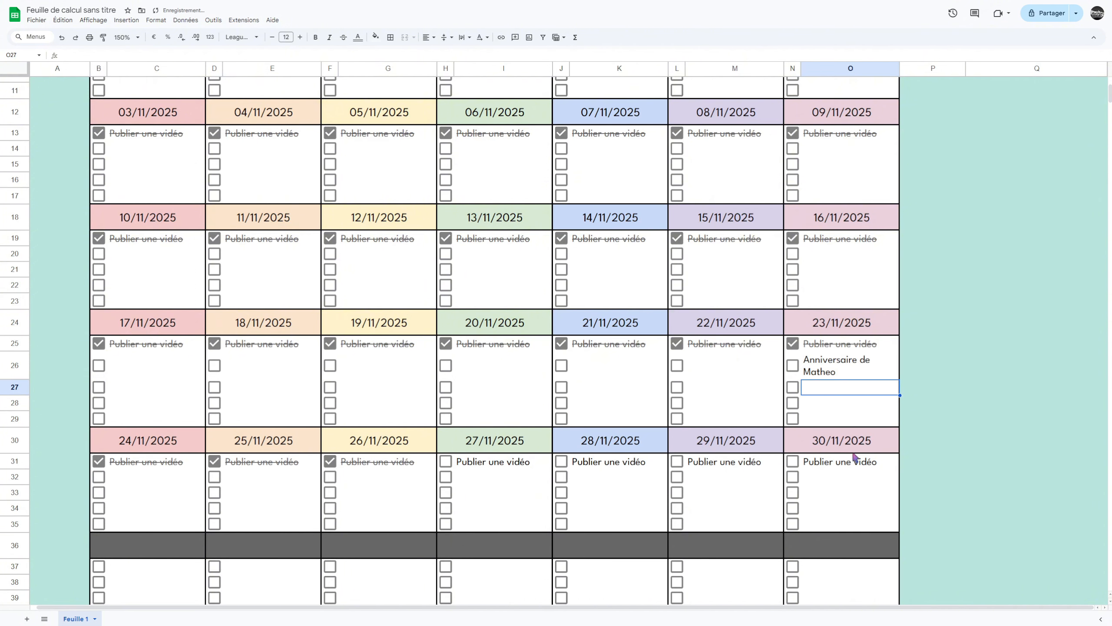
left_click(792, 365)
left_click(989, 370)
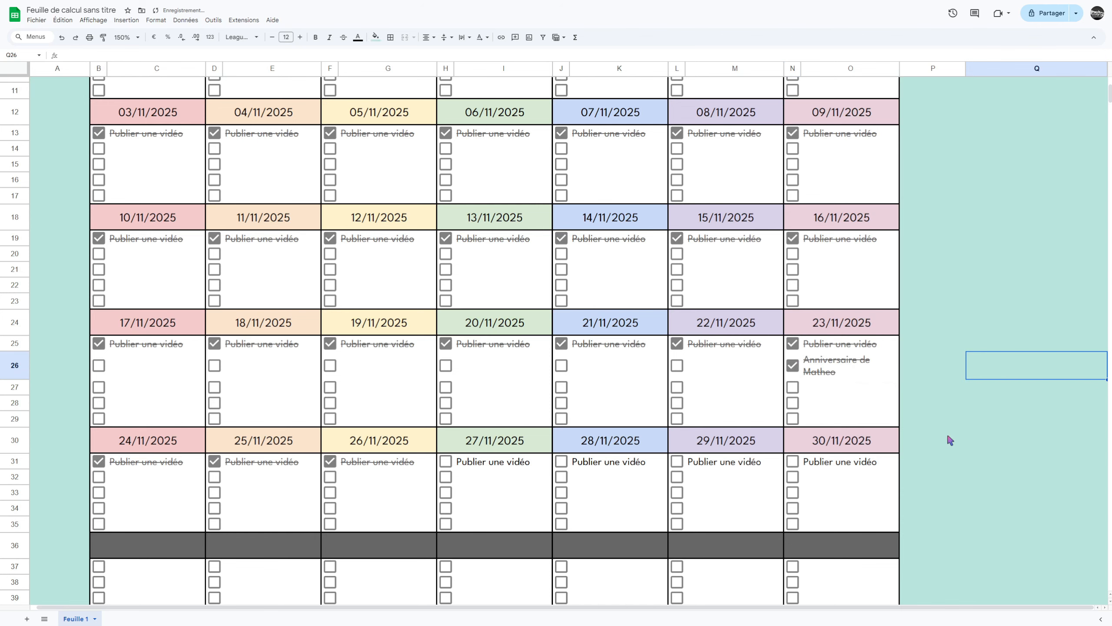
Enter "Réussite : 500 vues" as the second task of 17 November in C26.
scroll(948, 437, "up", 2)
scroll(948, 439, "up", 2)
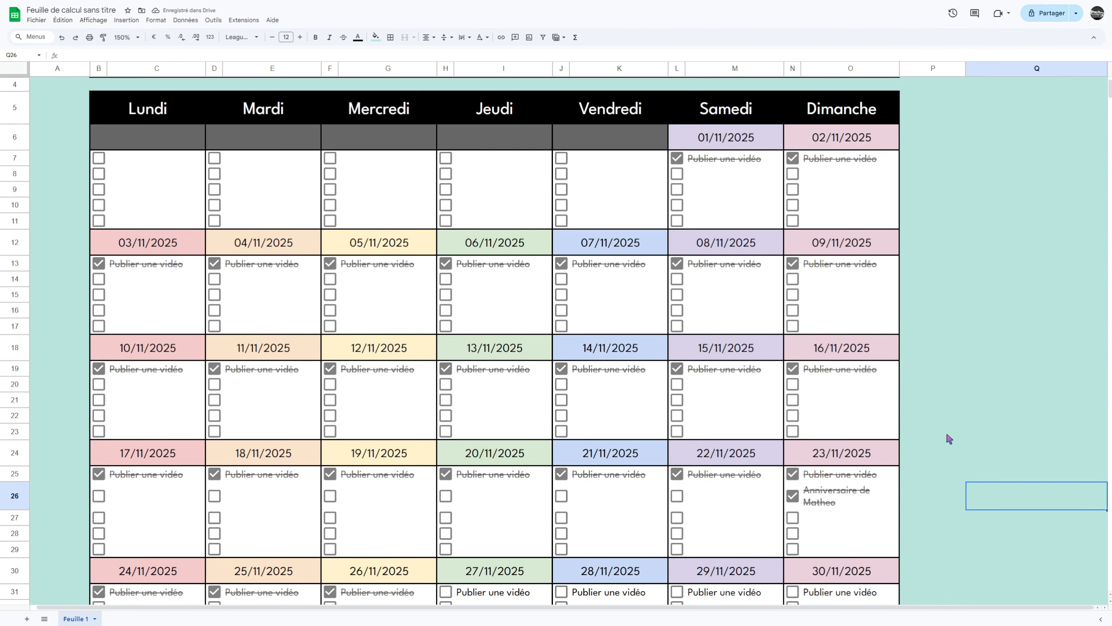
scroll(949, 438, "down", 2)
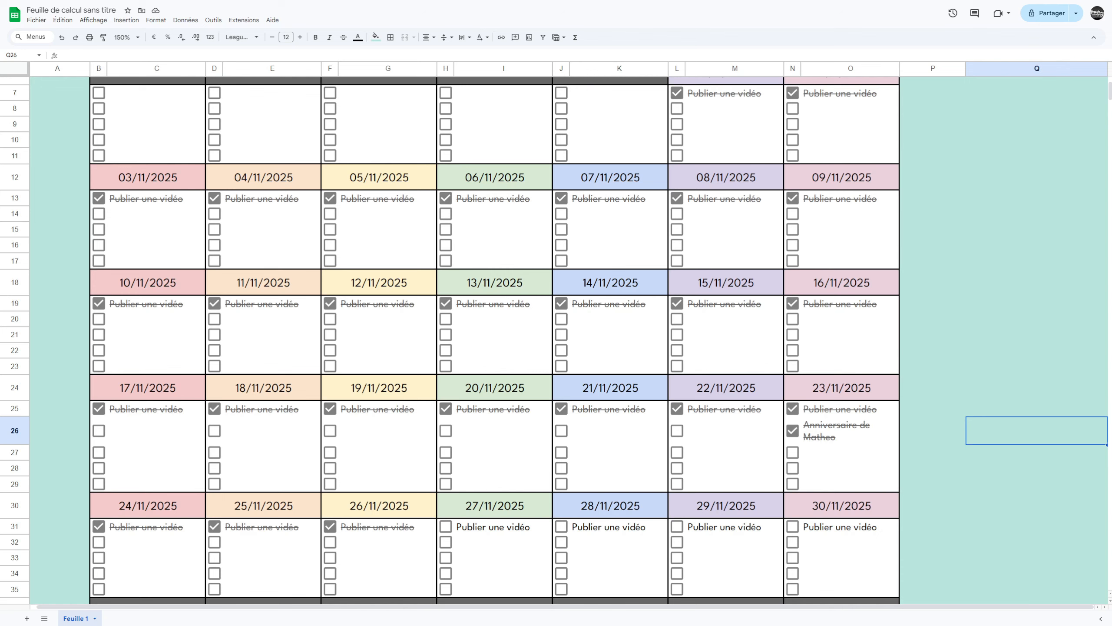
left_click(381, 319)
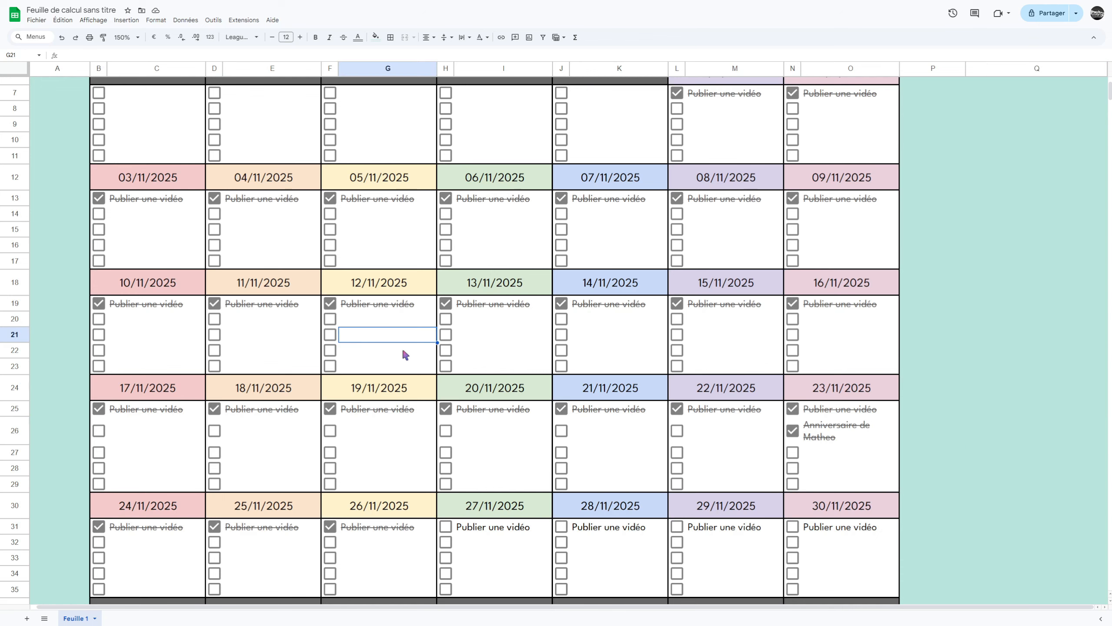
left_click(154, 423)
double_click(154, 432)
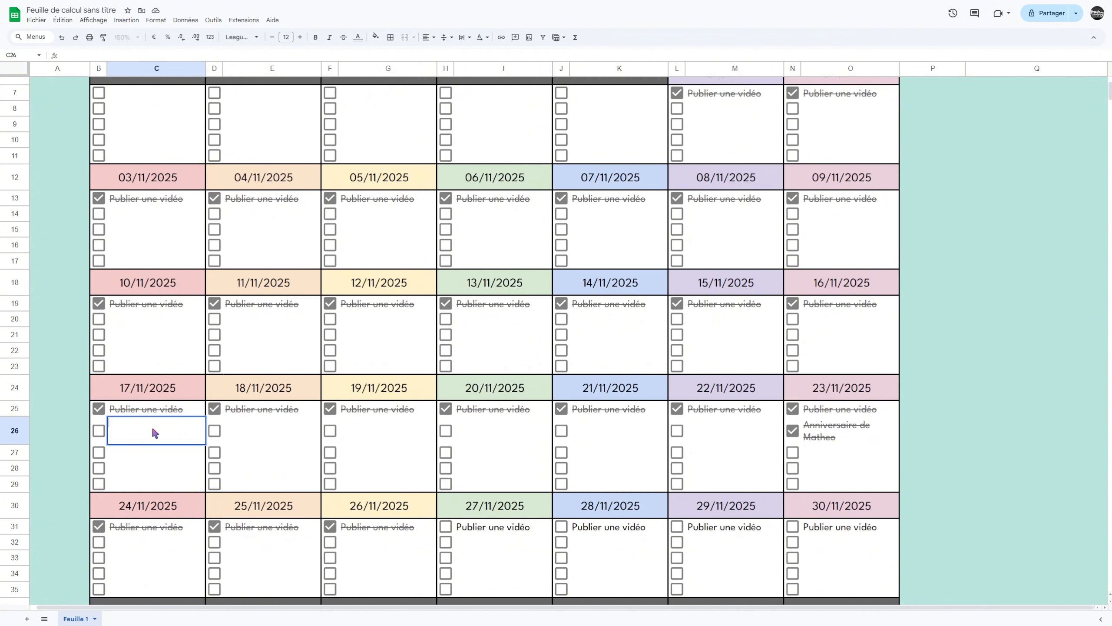
type("Réussite : 500 vues")
key("Return")
left_click(153, 432)
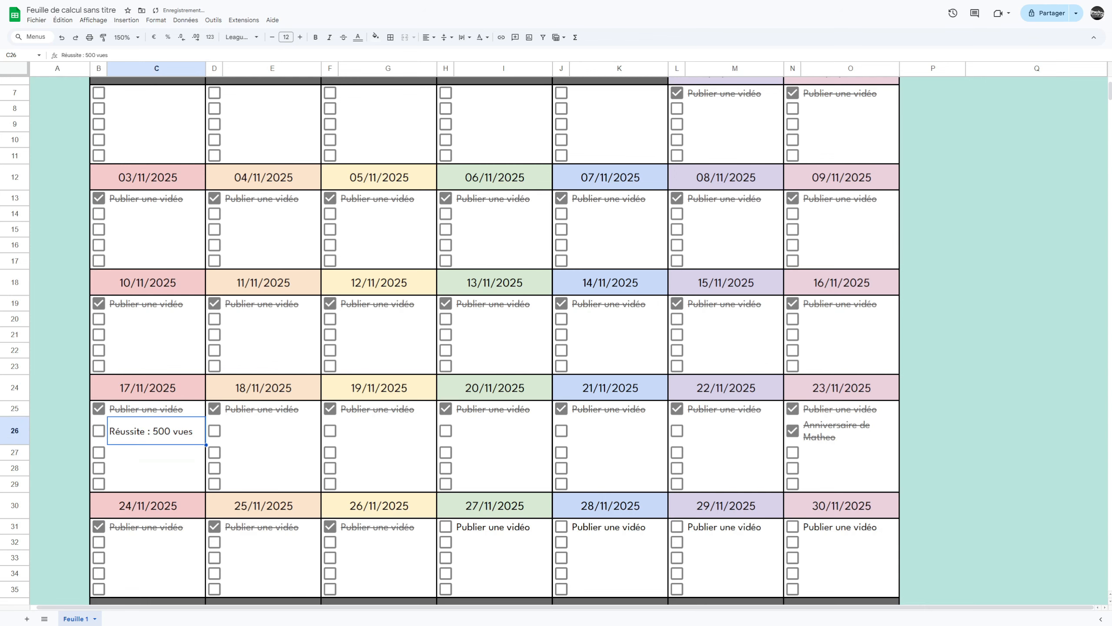
Enter "Réussite : 10 heures de visionnage" as the third task of 17 November in C27.
left_click(149, 451)
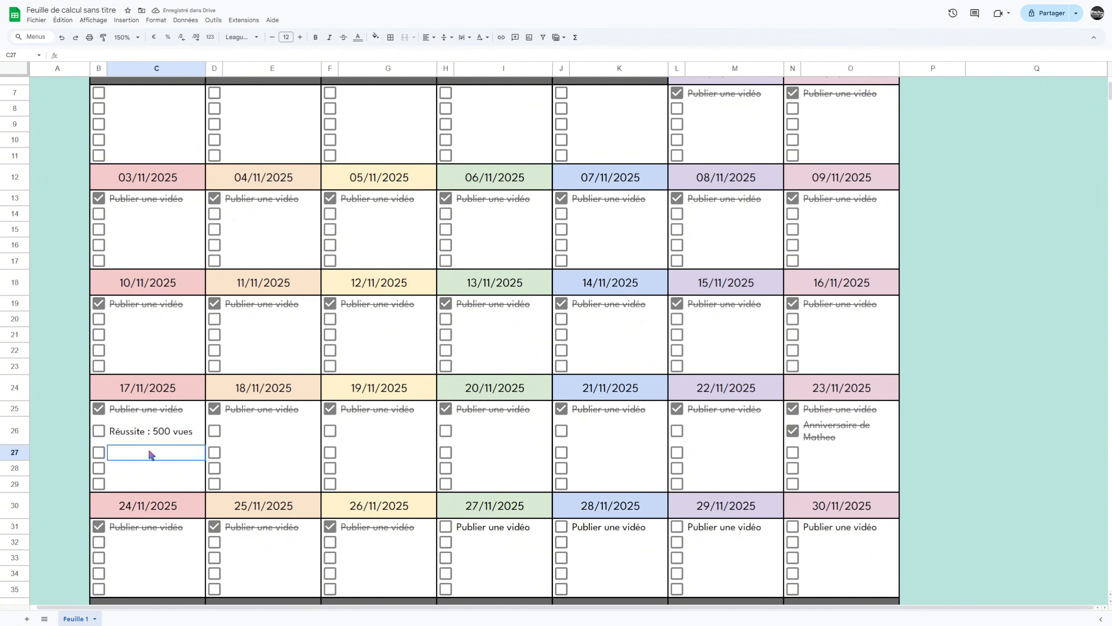
type("Réussite : ")
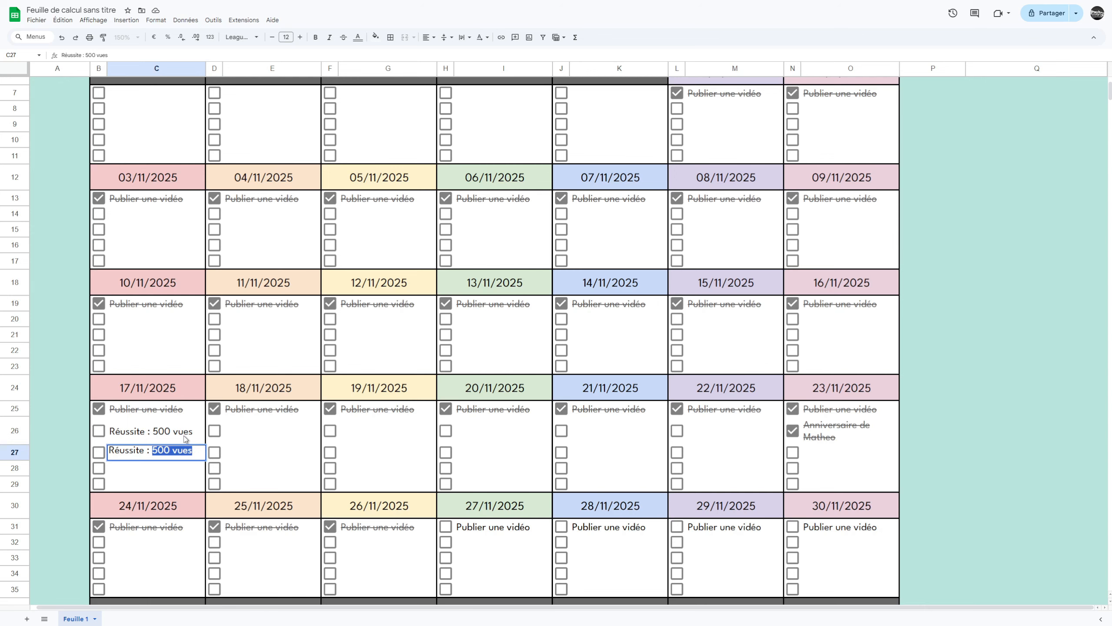
type("10 heures de visionnage")
key("Return")
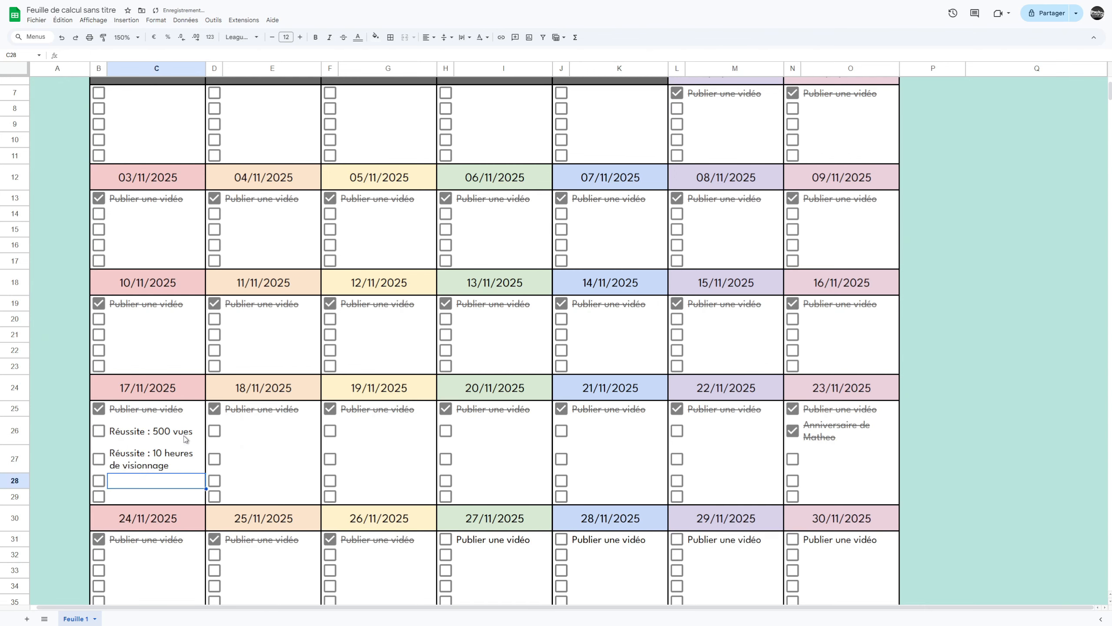
left_click(186, 450)
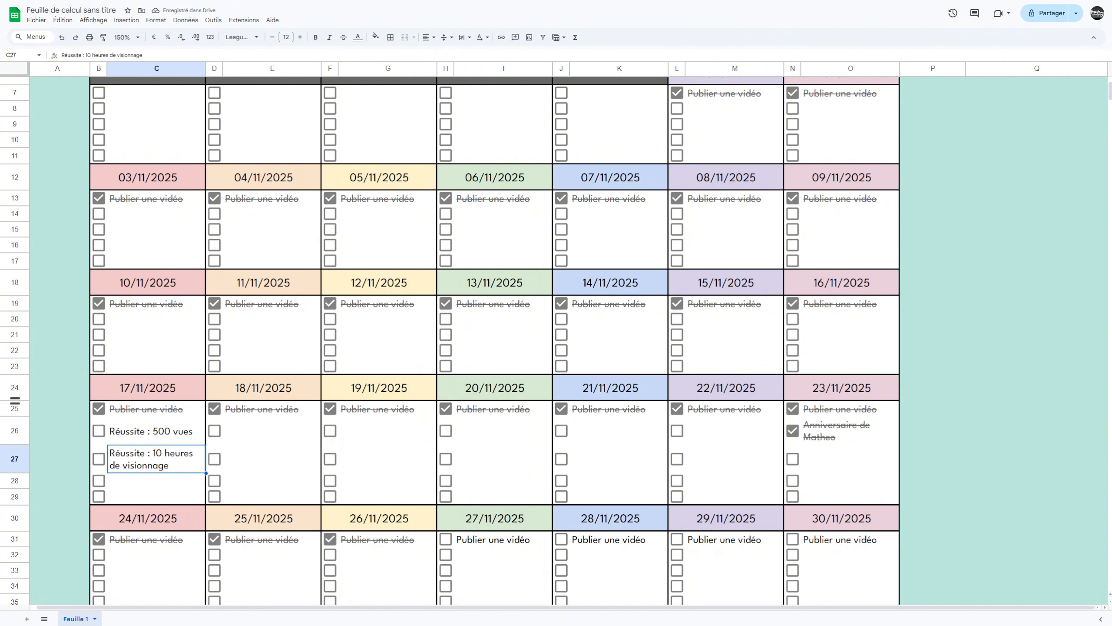
Enter "Réussite : 10 abonnés" as the second task of 4 November in E14, and tick it.
scroll(521, 389, "up", 3)
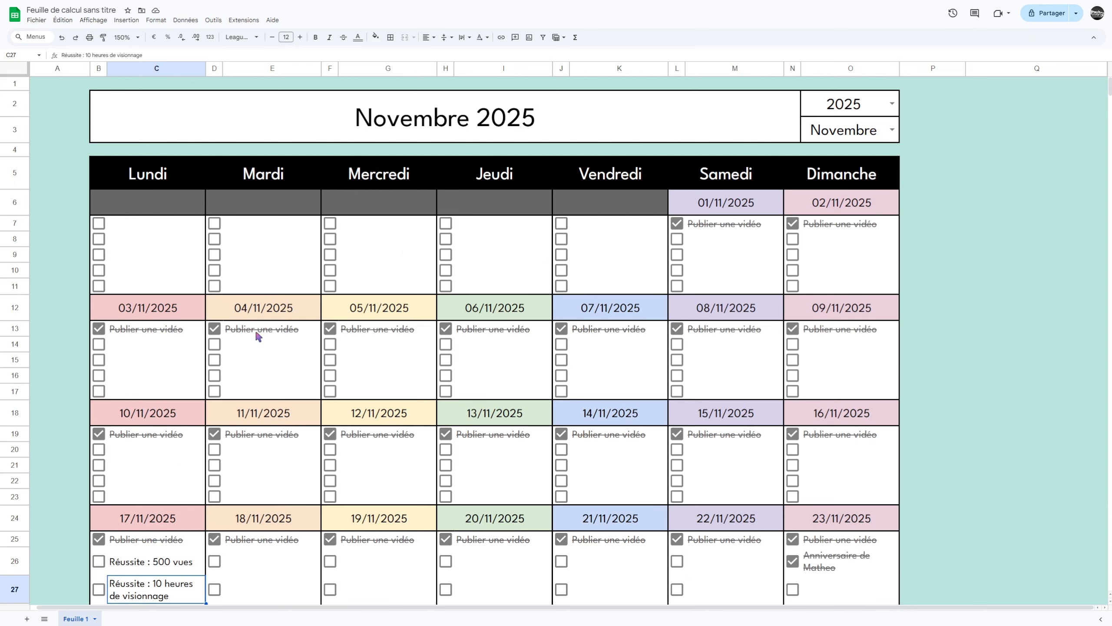
double_click(263, 345)
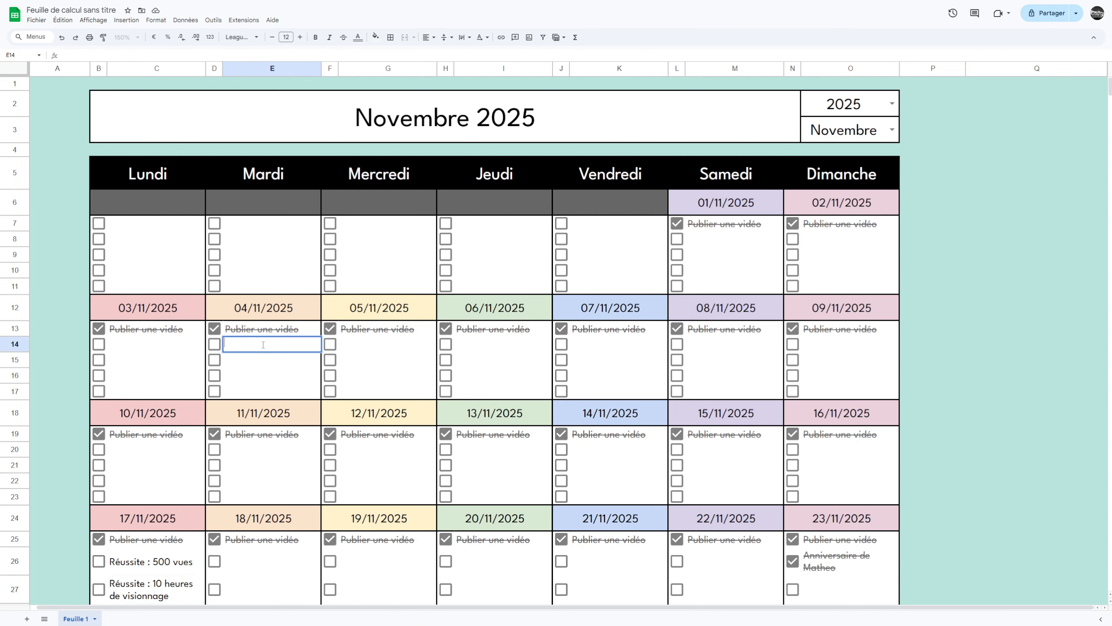
type("Réussite : 10 abonnée")
key("BackSpace")
type("s")
key("Return")
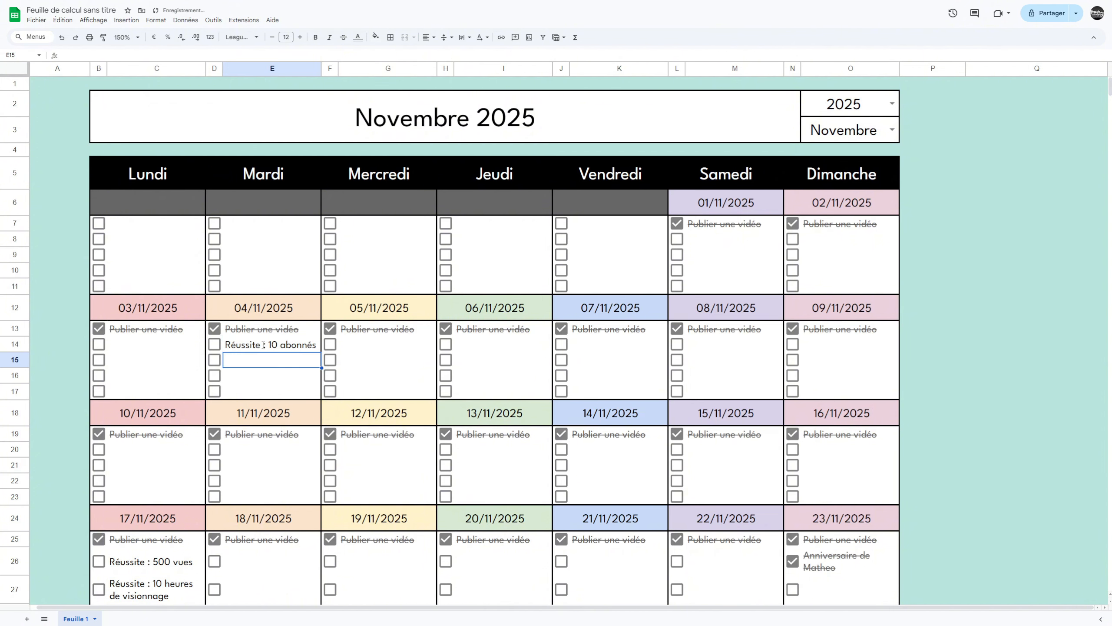
left_click(214, 345)
Tick the checkboxes of the two "Réussite" tasks on 17 November.
scroll(354, 342, "down", 3)
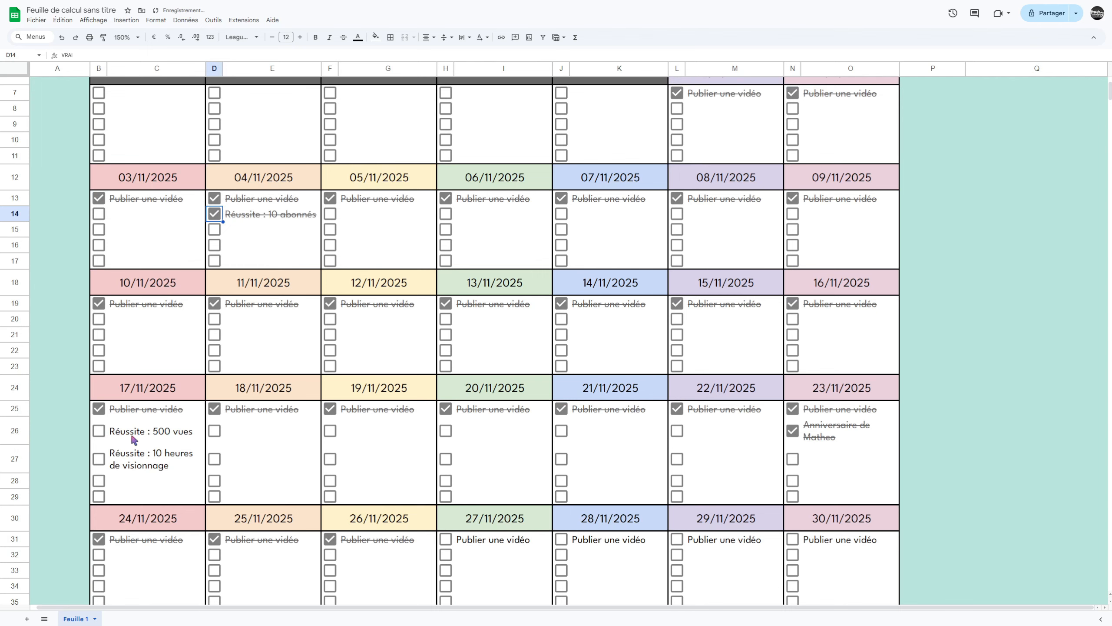
left_click(98, 430)
left_click(99, 459)
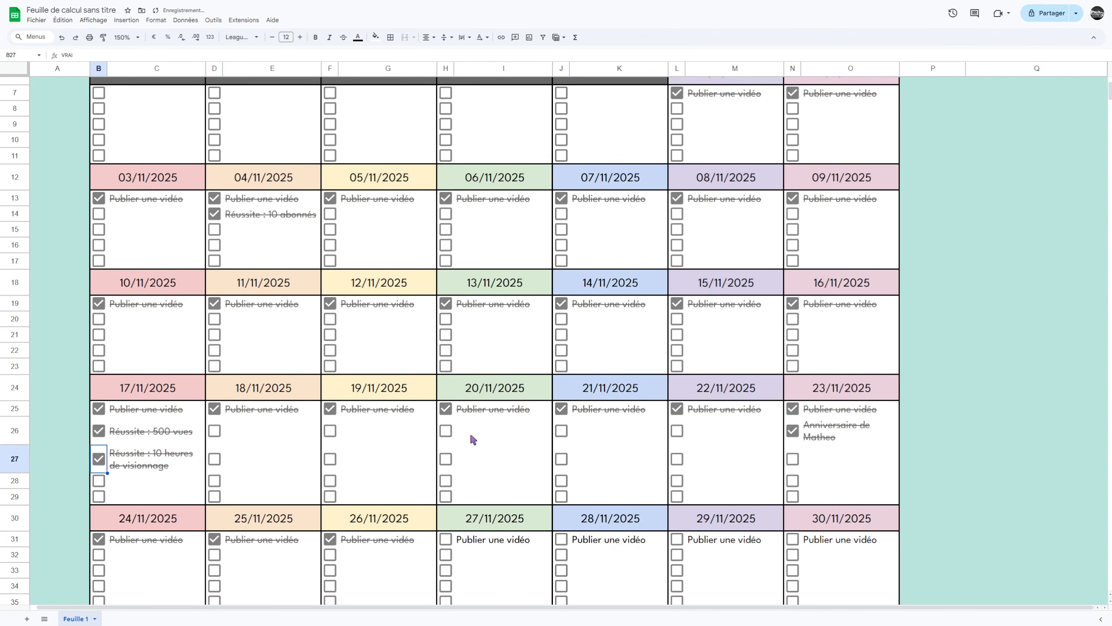
left_click(639, 429)
left_click(743, 429)
Enter "Rendez-vous" as the second task of 24 November in C32, and tick it.
scroll(744, 428, "down", 2)
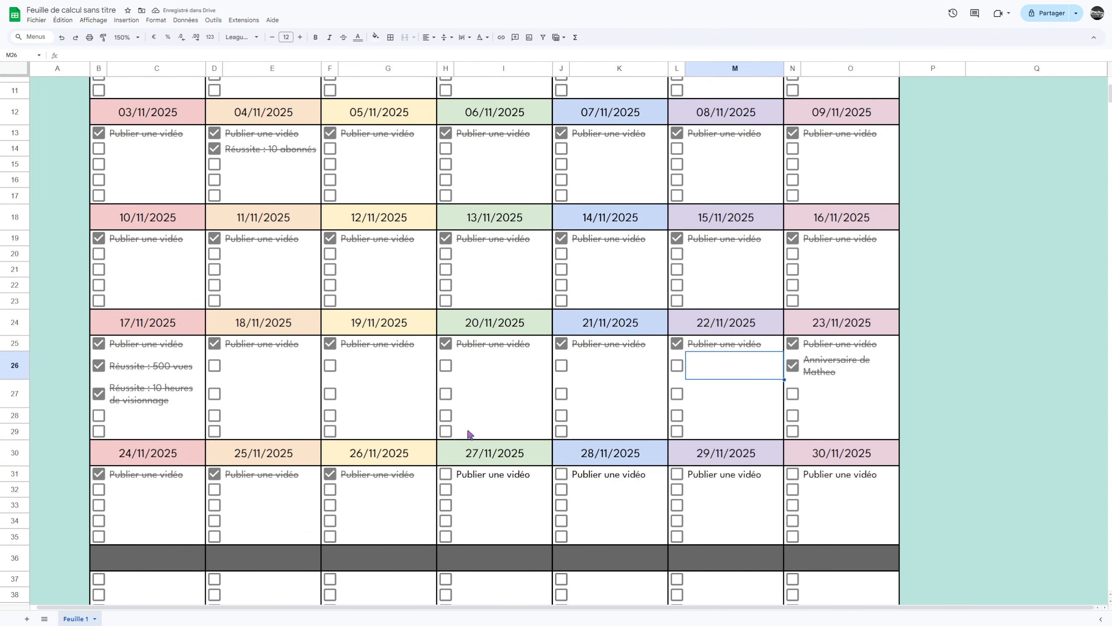
left_click(182, 491)
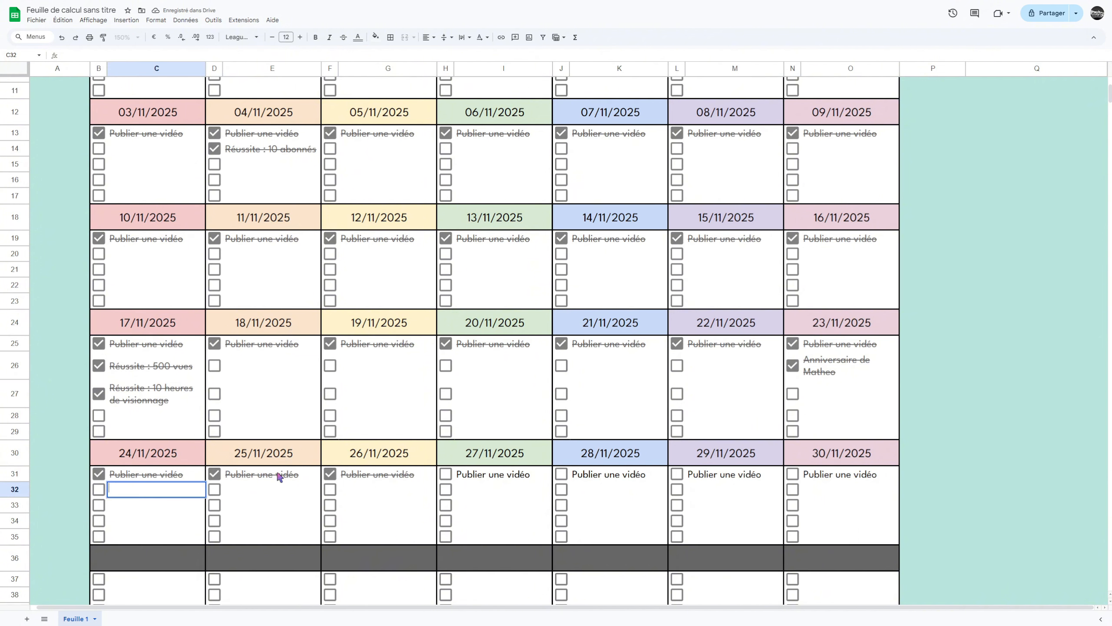
type("Rendez-vous")
key("Return")
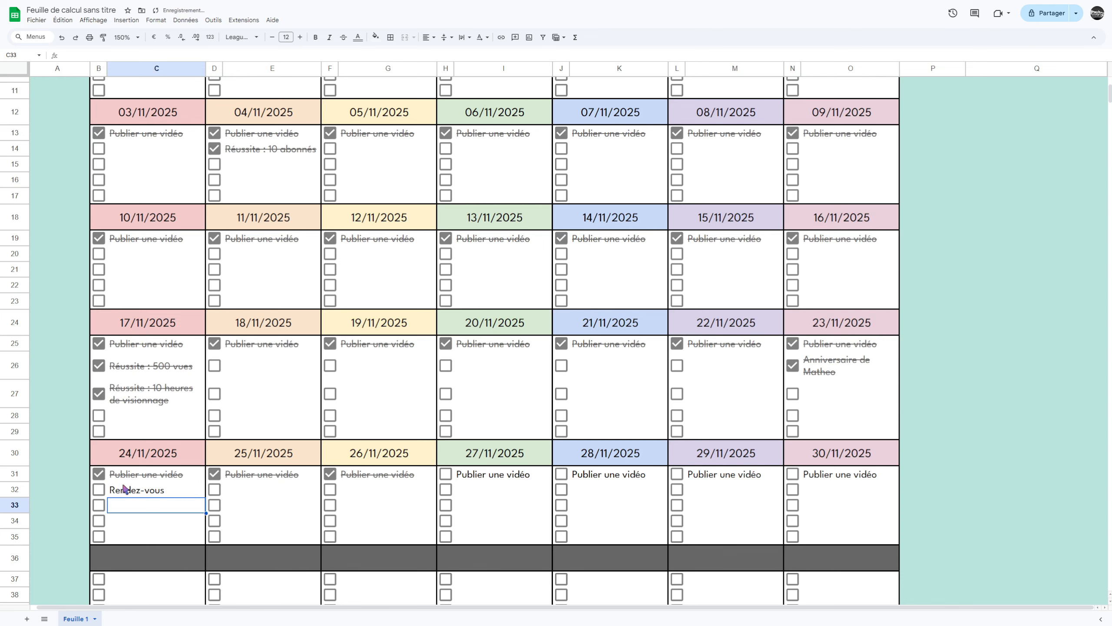
left_click(98, 489)
Enter "Rendez-vous" as the second task of 28 November in K32.
left_click(523, 496)
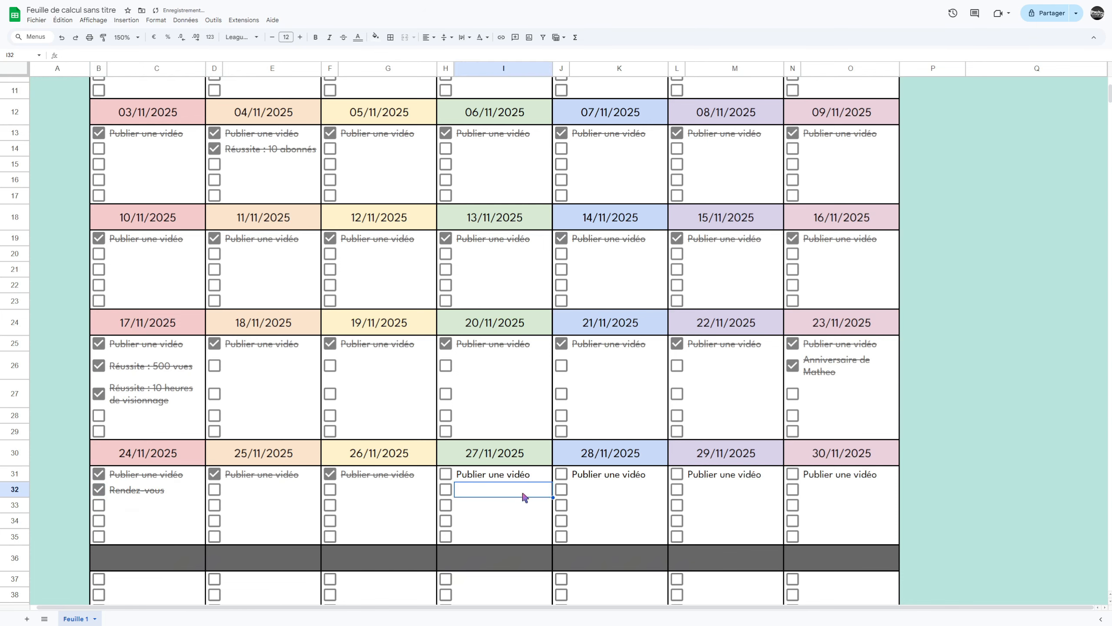
left_click(722, 495)
double_click(628, 489)
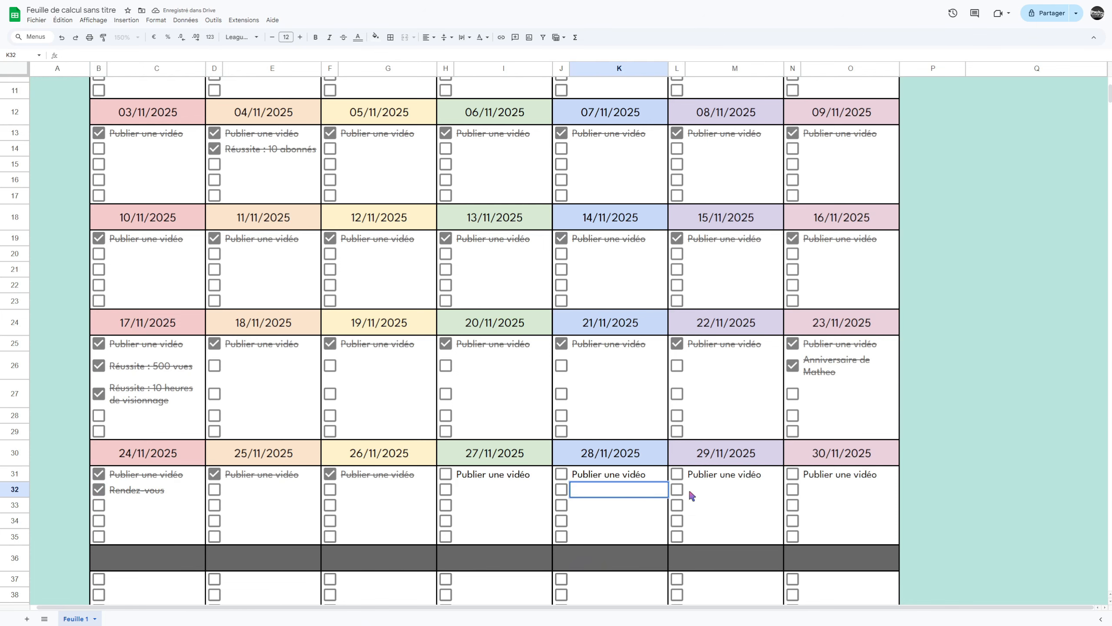
type("Rendez-vous")
key("Return")
Copy the "Rendez-vous" task from 28 November to the second task cells of 12 and 8 November.
left_click(630, 492)
key("ctrl+c")
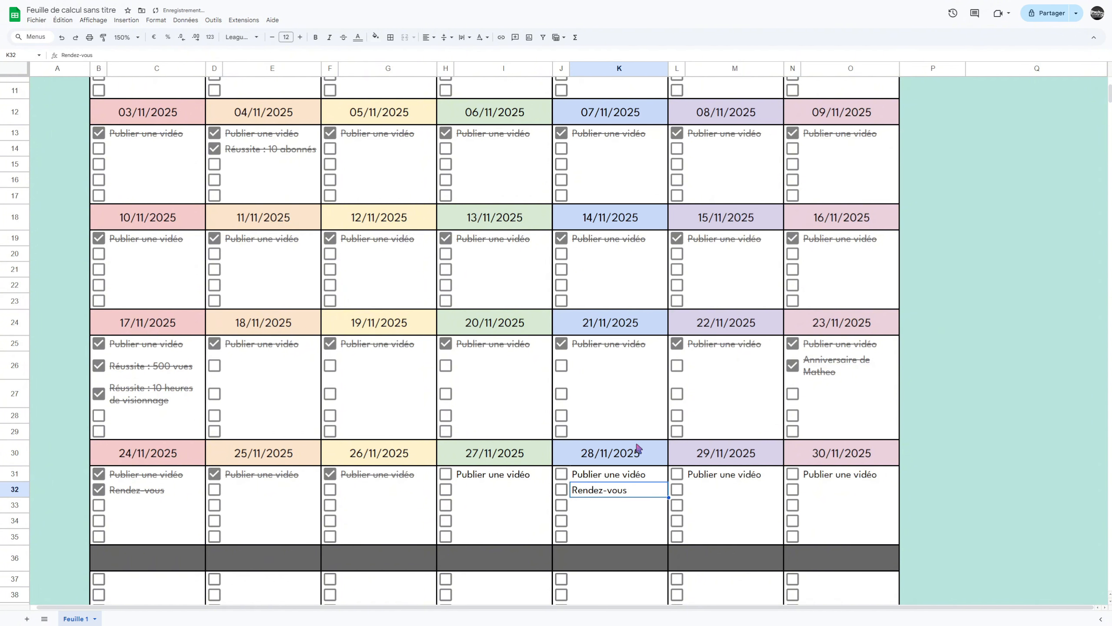
left_click(405, 259)
key("ctrl+v")
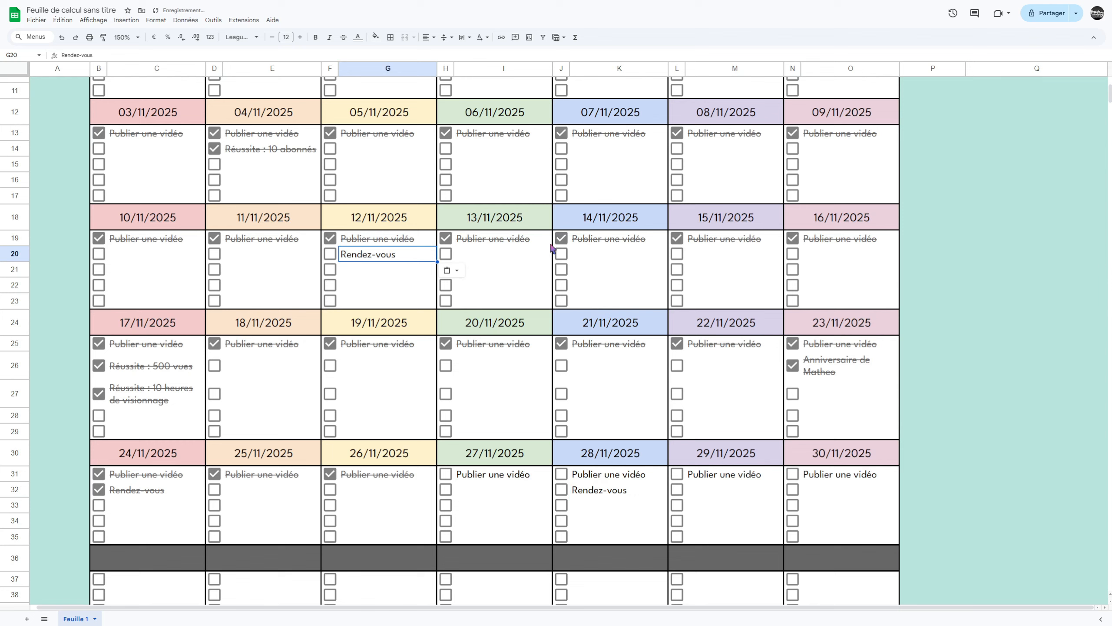
left_click(711, 147)
key("ctrl+v")
left_click(929, 284)
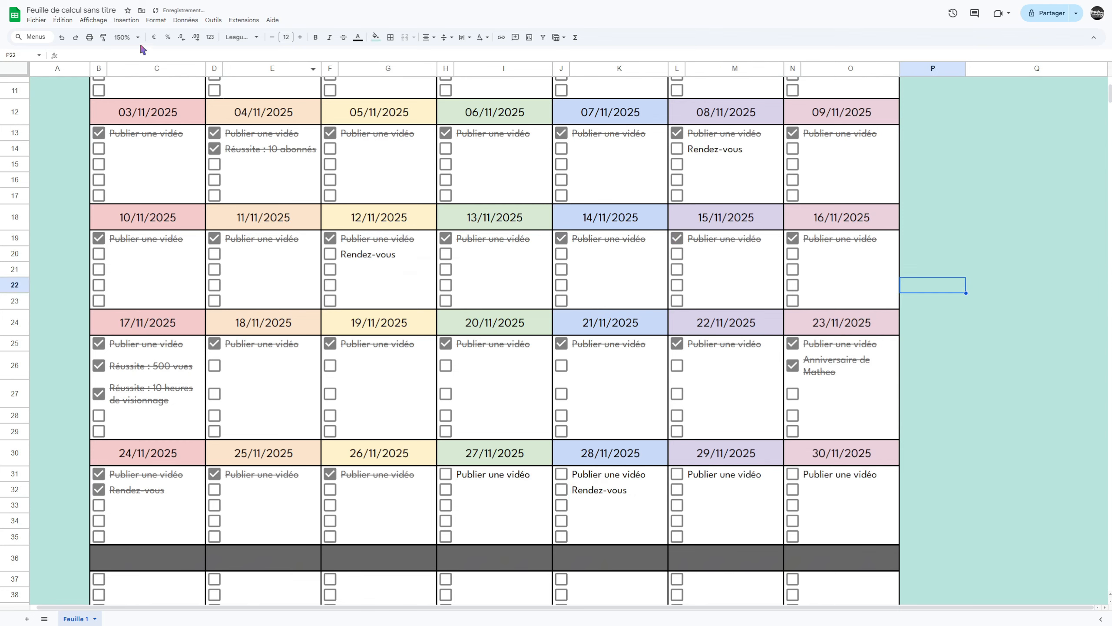
Set the sheet zoom to 125% and review the whole November 2025 calendar.
left_click(126, 38)
left_click(125, 109)
scroll(819, 323, "up", 3)
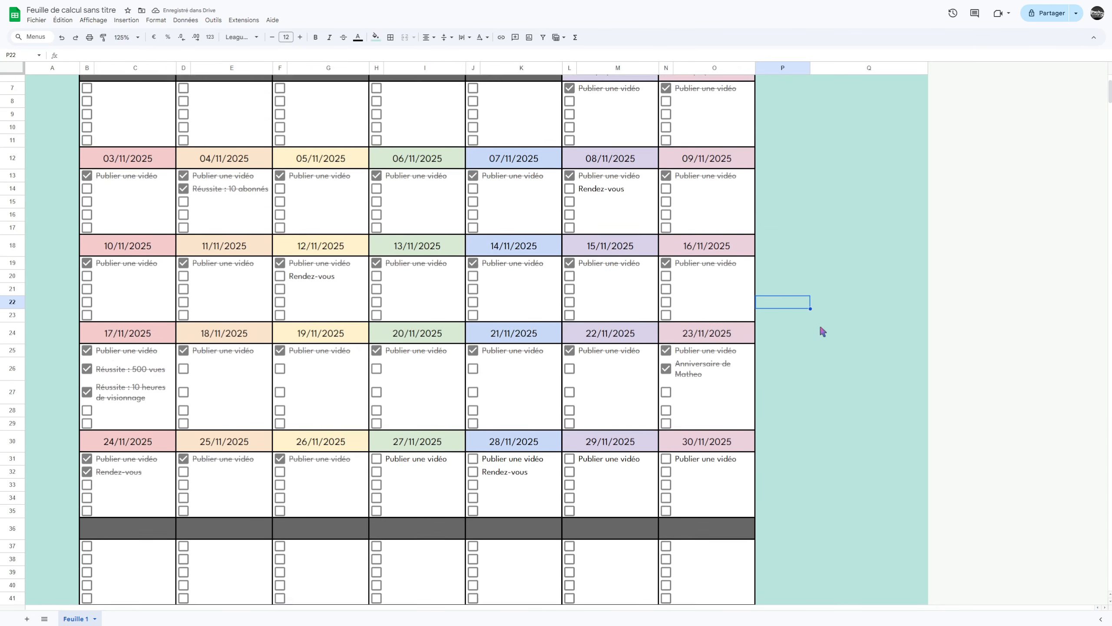
left_click(833, 288)
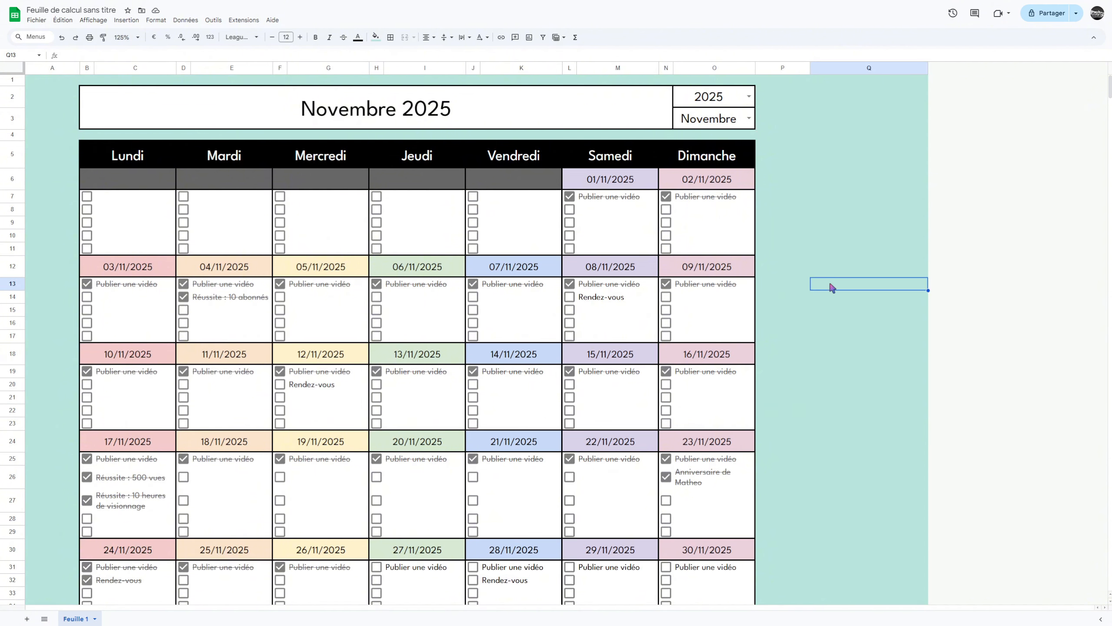
scroll(833, 288, "down", 6)
scroll(832, 288, "up", 6)
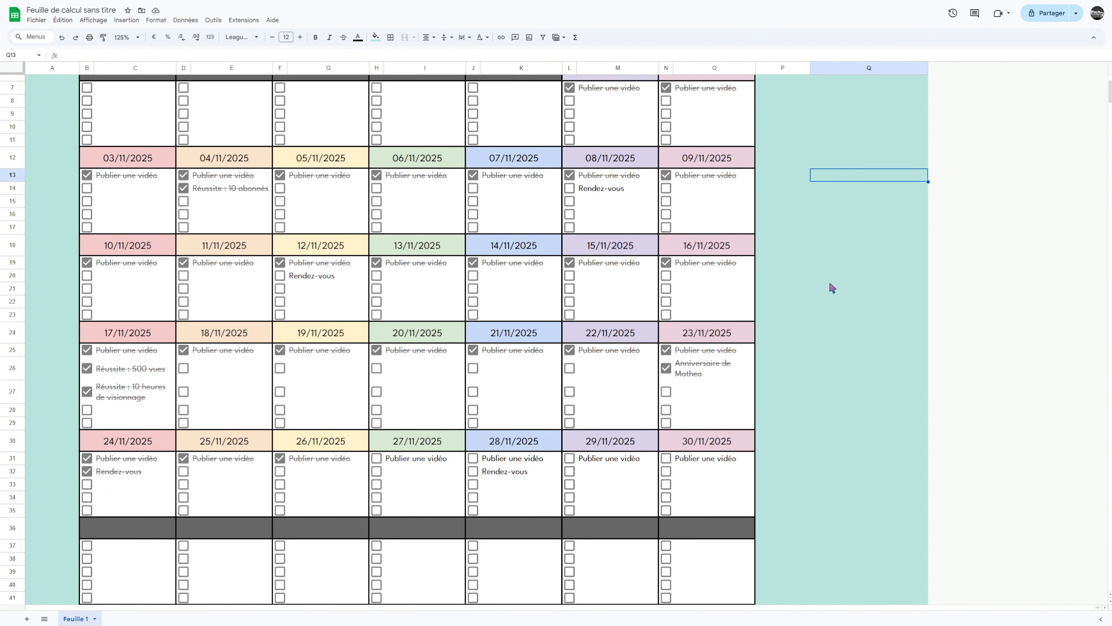